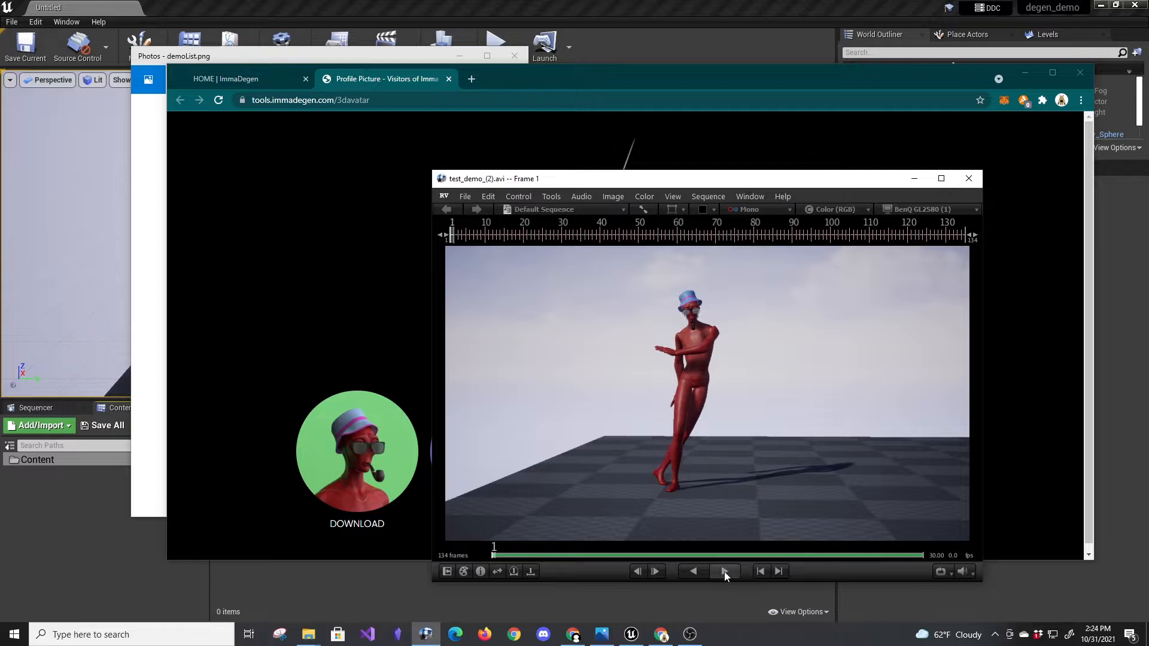
Review the test_demo_(2).avi dance clip and the task list in demoList.png, and minimize the clip player.
{"action": "left_click", "coordinate": [725, 572]}
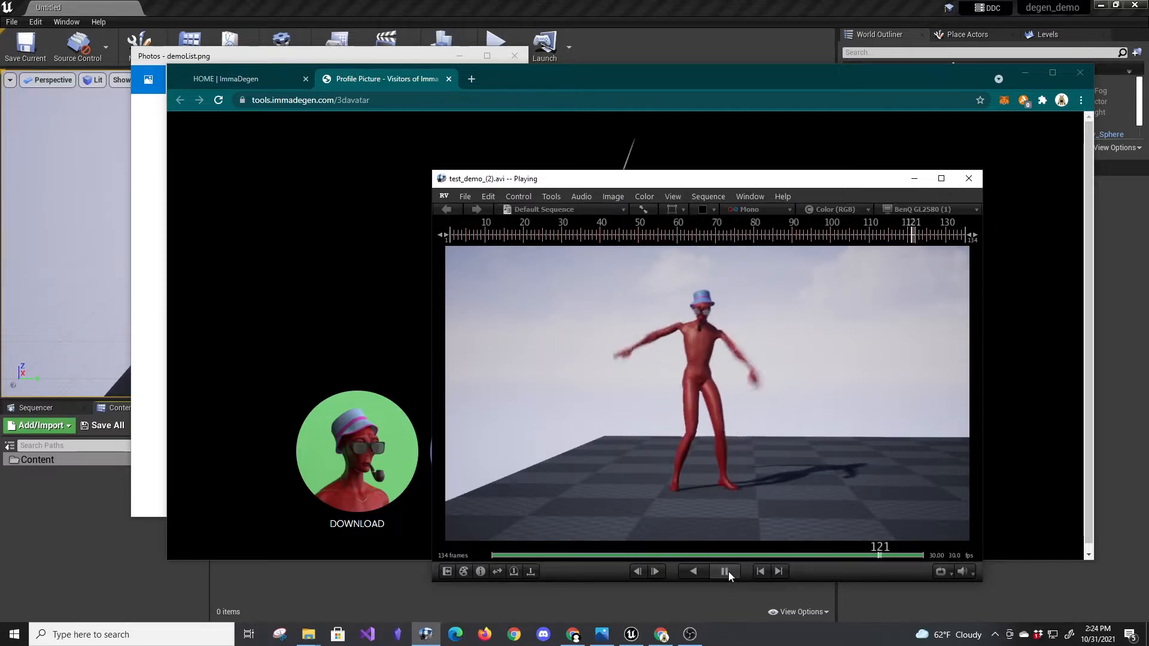
{"action": "left_click", "coordinate": [725, 572]}
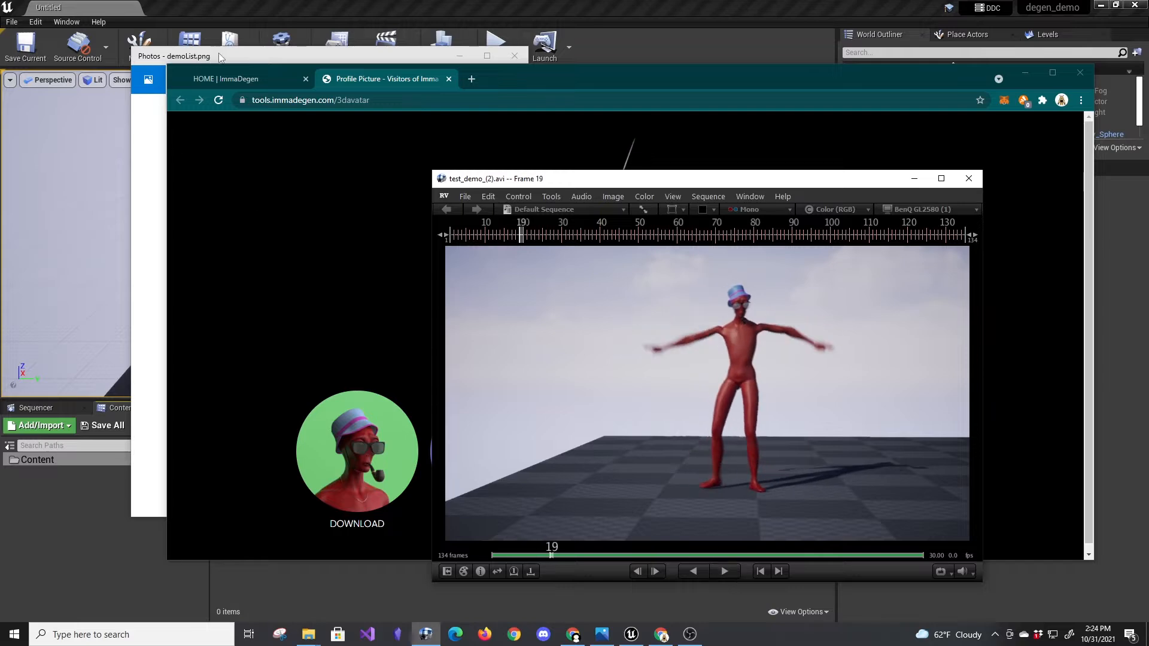
{"action": "left_click", "coordinate": [221, 56]}
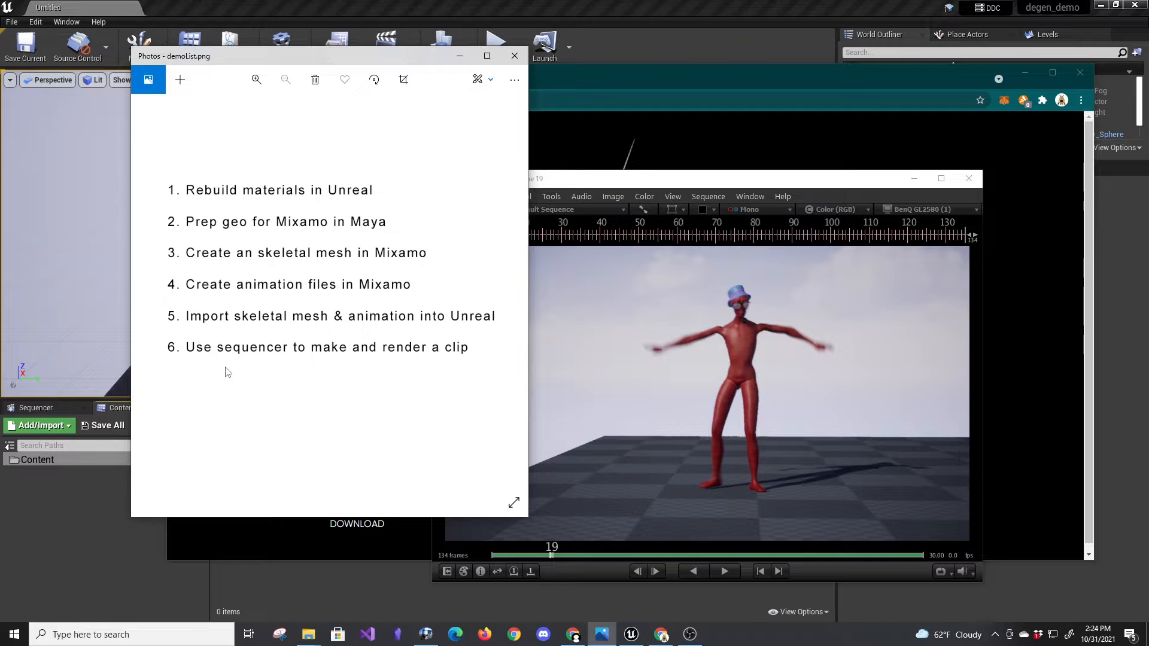
{"action": "left_click", "coordinate": [723, 572]}
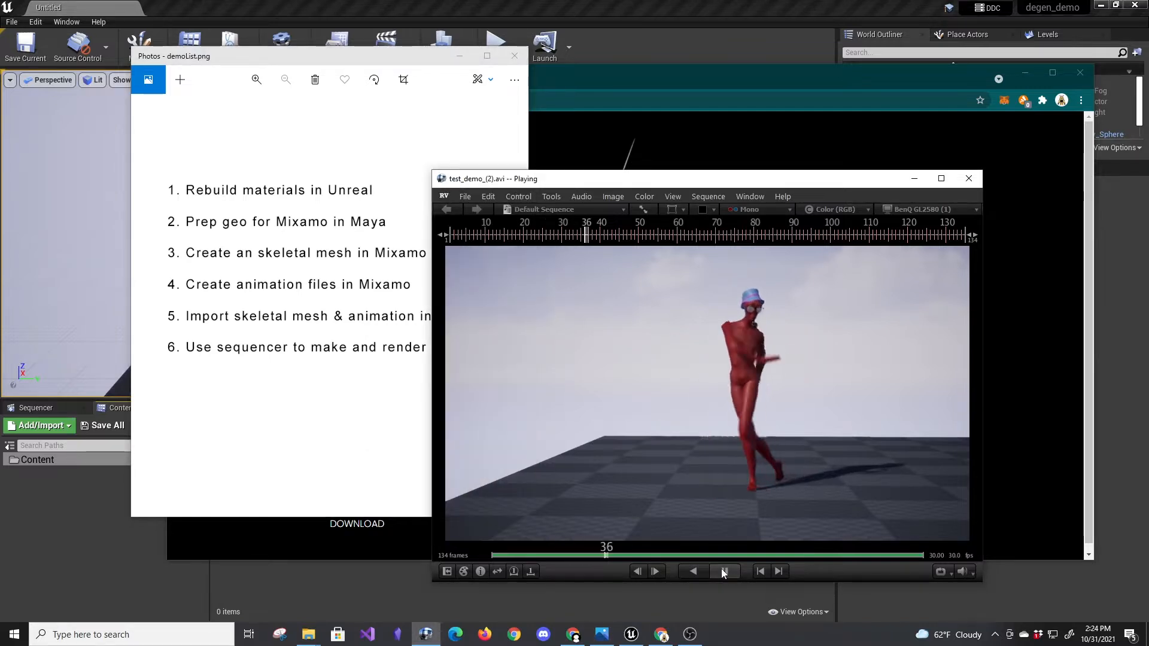
{"action": "left_click", "coordinate": [724, 571]}
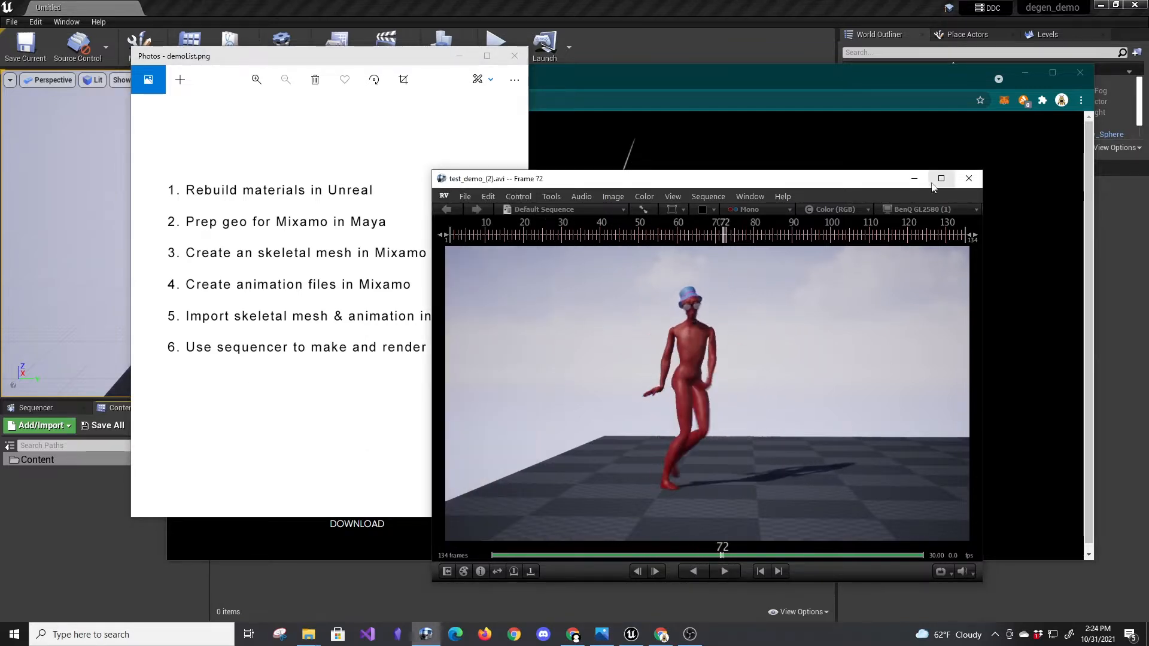
{"action": "left_click", "coordinate": [914, 178]}
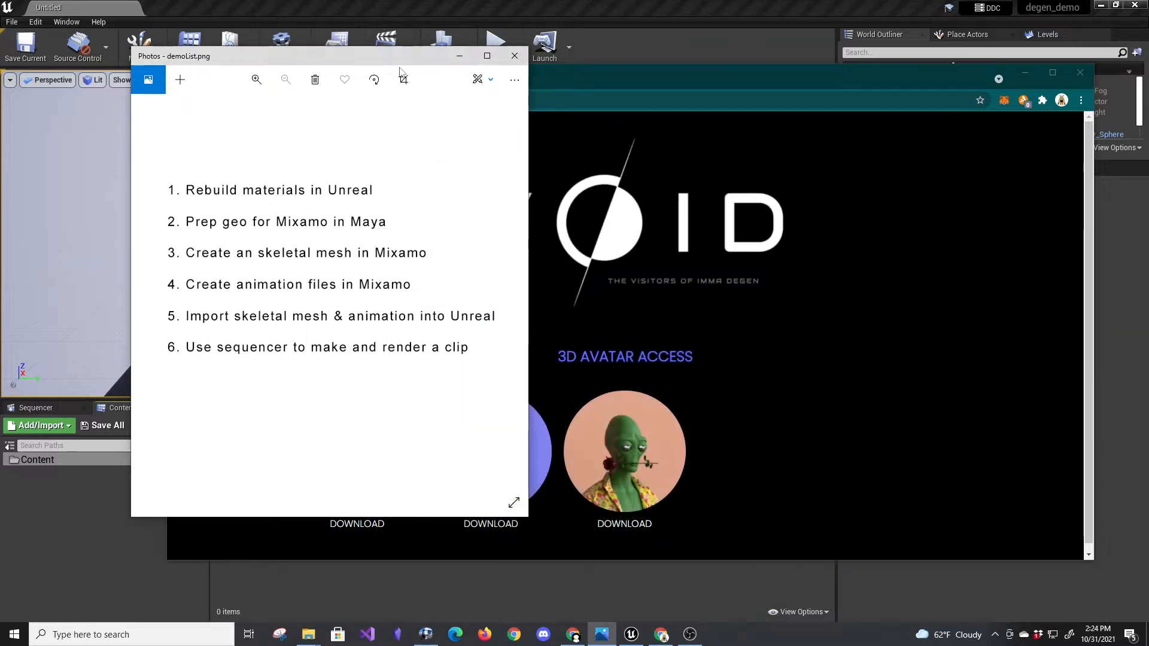
Look over the ImmaDegen home page, the 3D avatar download page and the 7487.fbx file in the Demos_2 folder.
{"action": "left_click", "coordinate": [656, 77]}
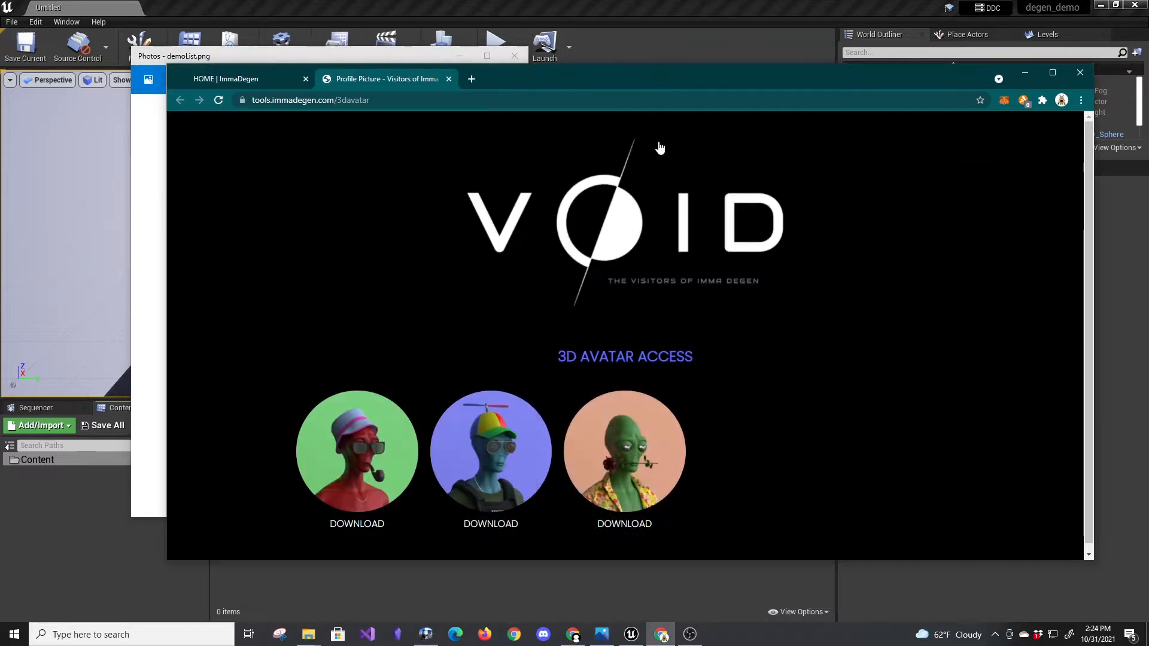
{"action": "left_click", "coordinate": [238, 79]}
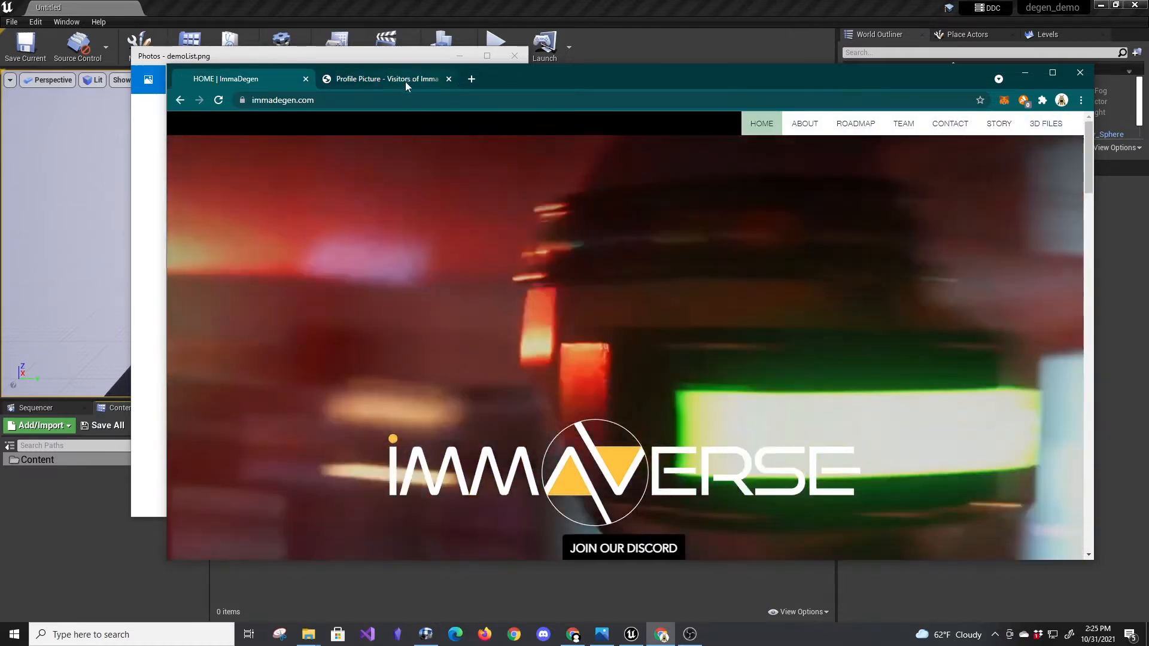
{"action": "left_click", "coordinate": [404, 80]}
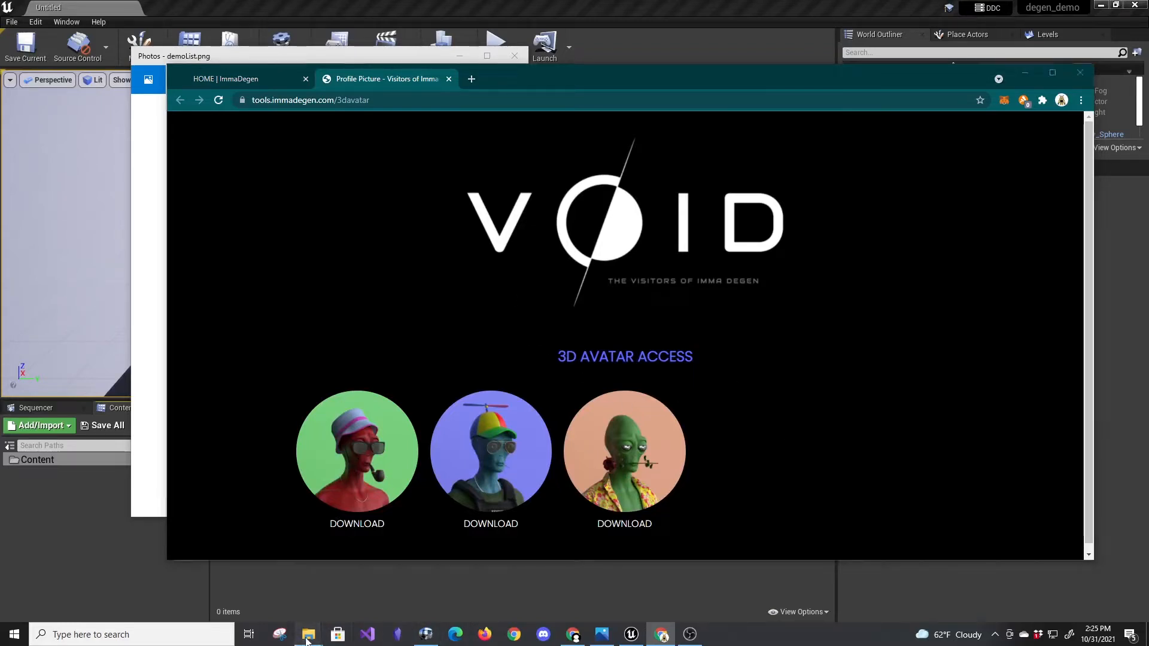
{"action": "mouse_move", "coordinate": [306, 638]}
{"action": "left_click", "coordinate": [180, 548]}
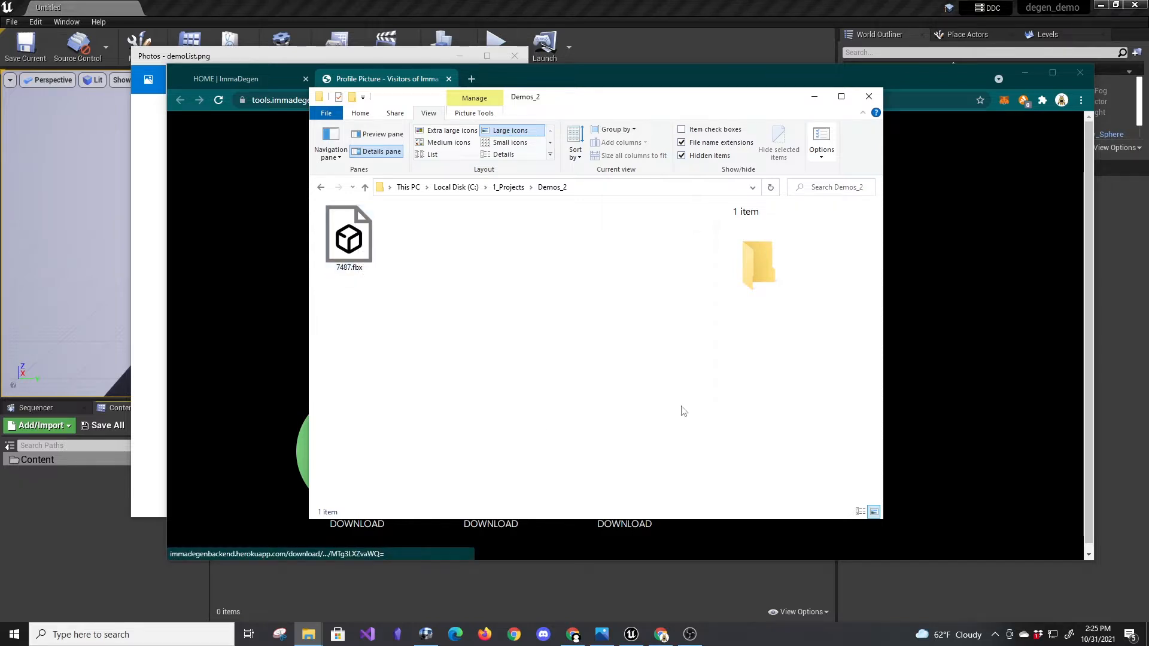
Switch to Unreal Editor, create a folder named assets in the project's Content folder, and open it.
{"action": "left_click", "coordinate": [690, 8]}
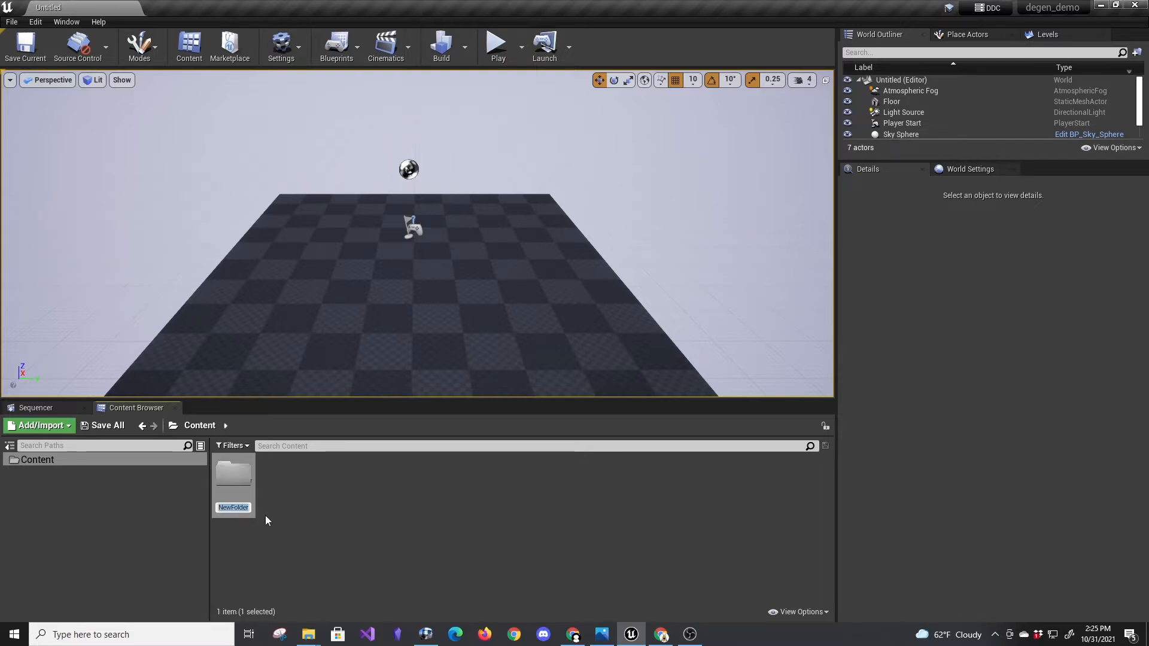
{"action": "type", "text": "assets"}
{"action": "key", "text": "Return"}
{"action": "double_click", "coordinate": [237, 488]}
Create a subfolder named degen7487 inside the assets folder and open it.
{"action": "right_click", "coordinate": [235, 487]}
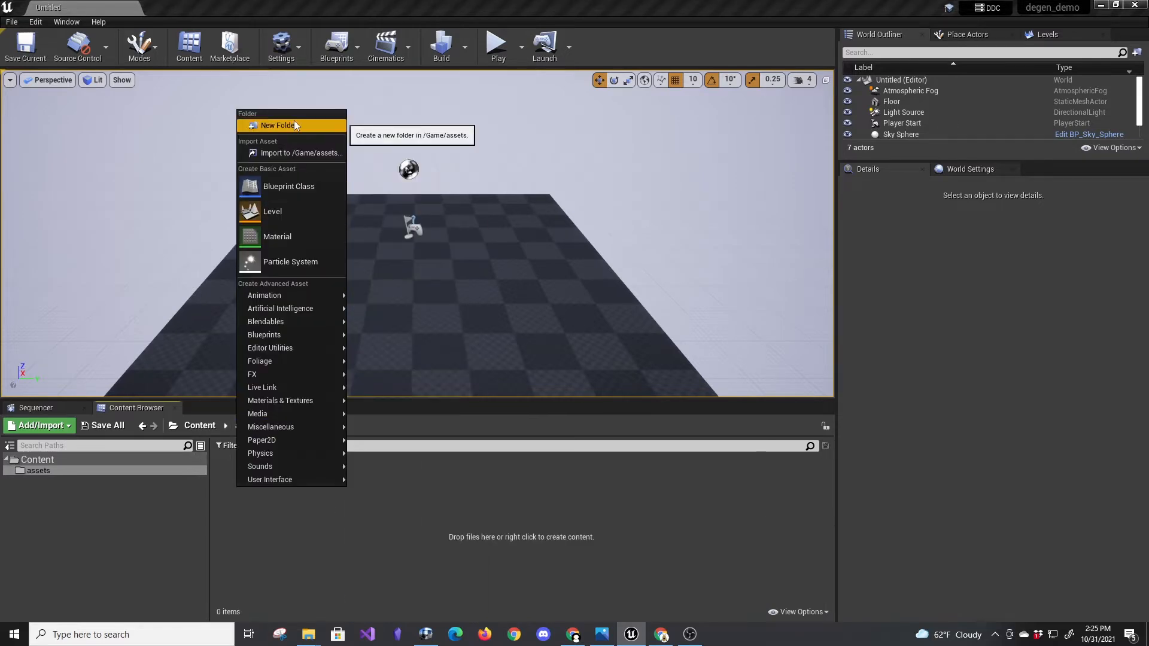
{"action": "left_click", "coordinate": [294, 125]}
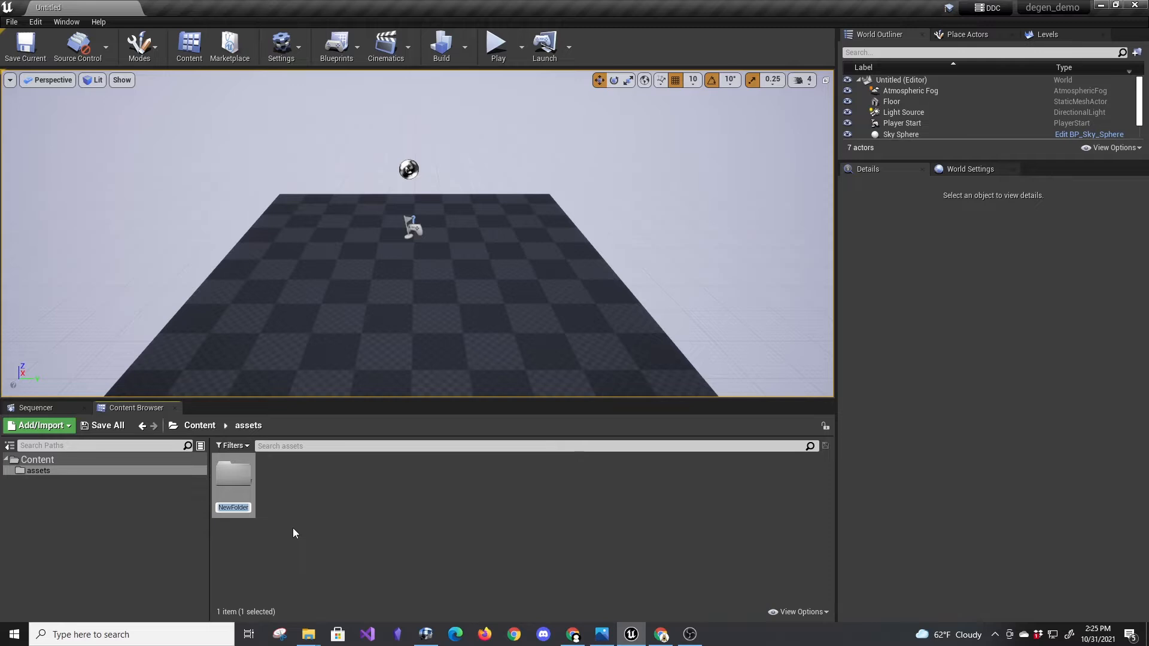
{"action": "type", "text": "degen7487"}
{"action": "key", "text": "Return"}
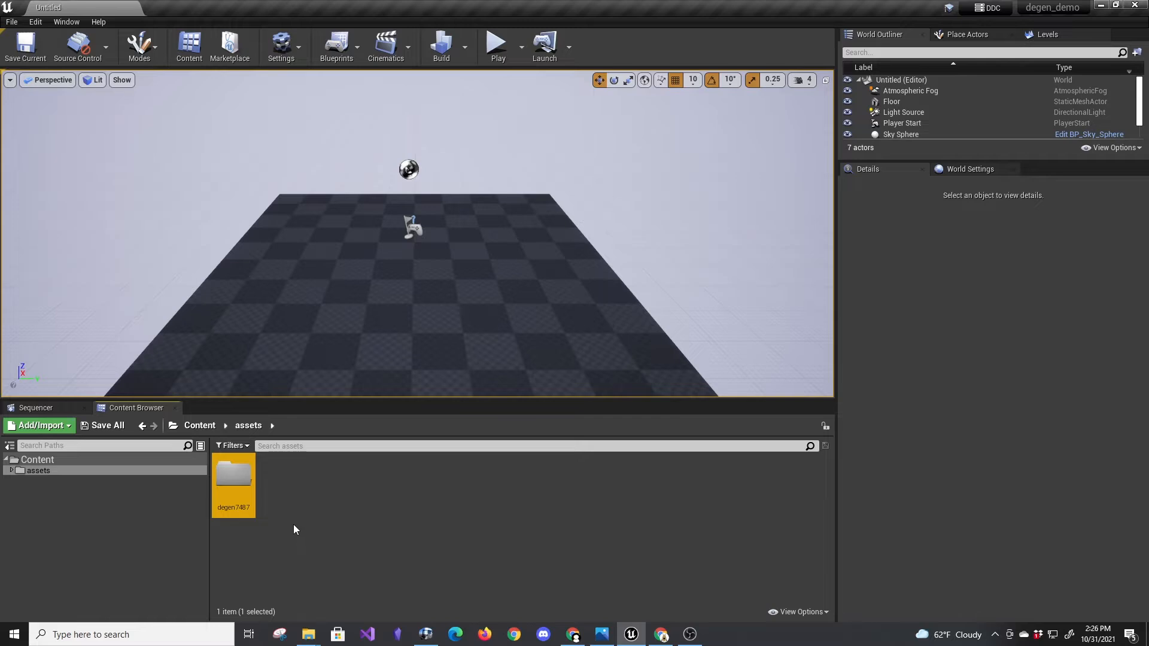
{"action": "double_click", "coordinate": [239, 491]}
Import 7487.fbx from Demos_2 into the degen7487 folder as a skeletal mesh using Import All, and dismiss the message log.
{"action": "right_click", "coordinate": [325, 508]}
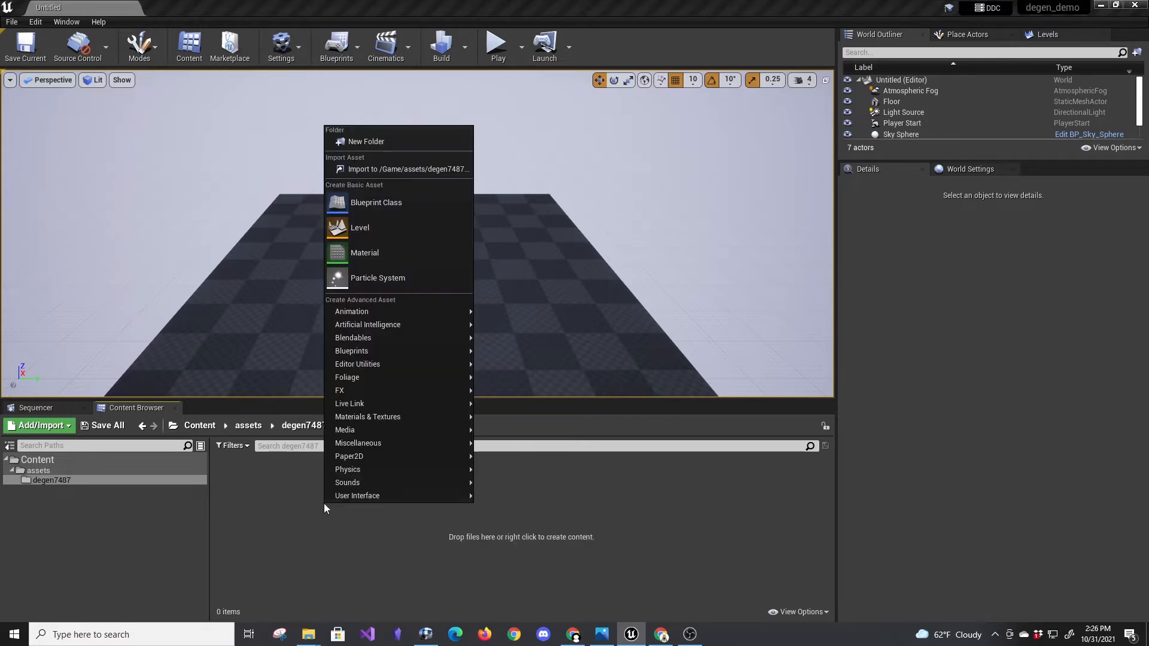
{"action": "left_click", "coordinate": [397, 167]}
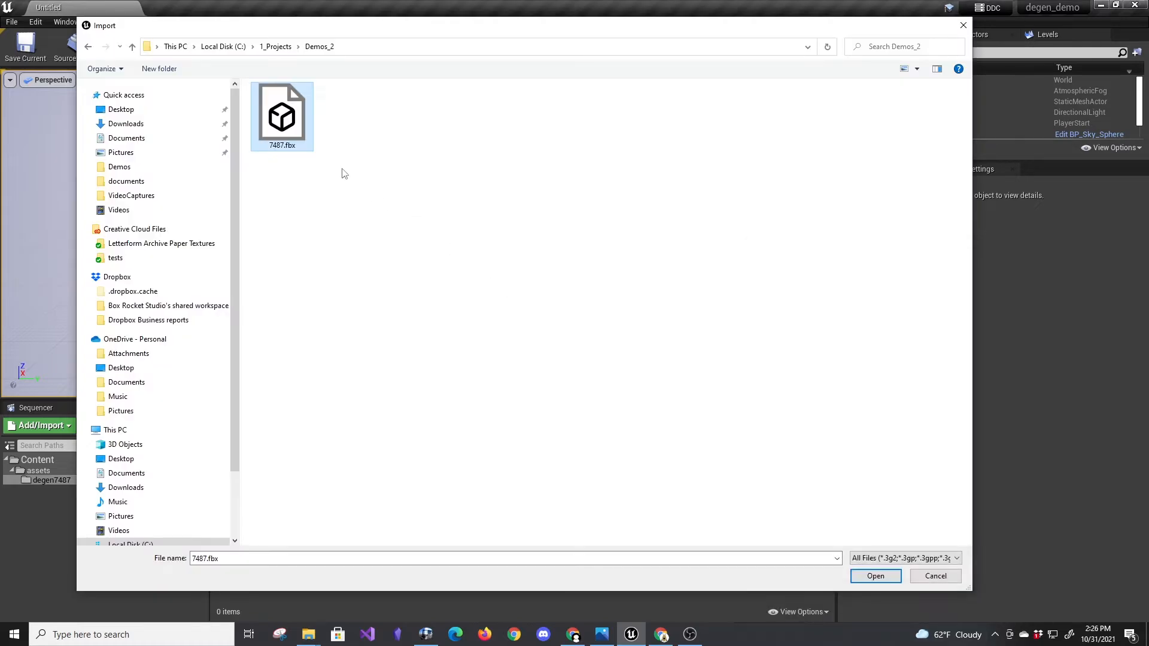
{"action": "left_click", "coordinate": [875, 576]}
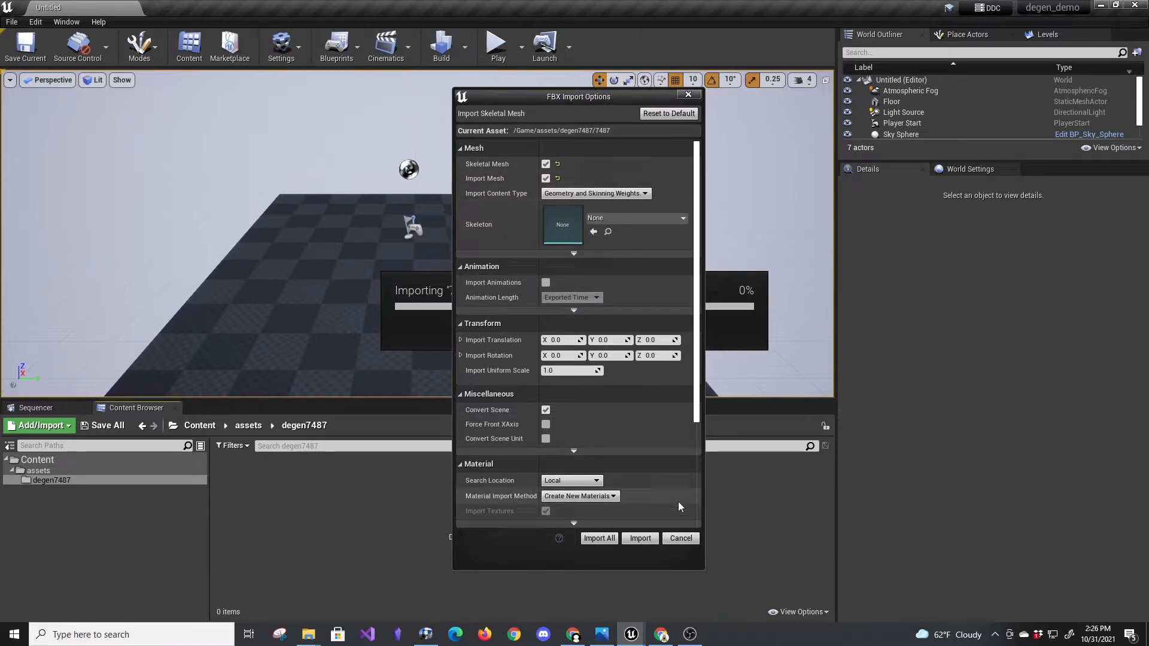
{"action": "left_click", "coordinate": [599, 538]}
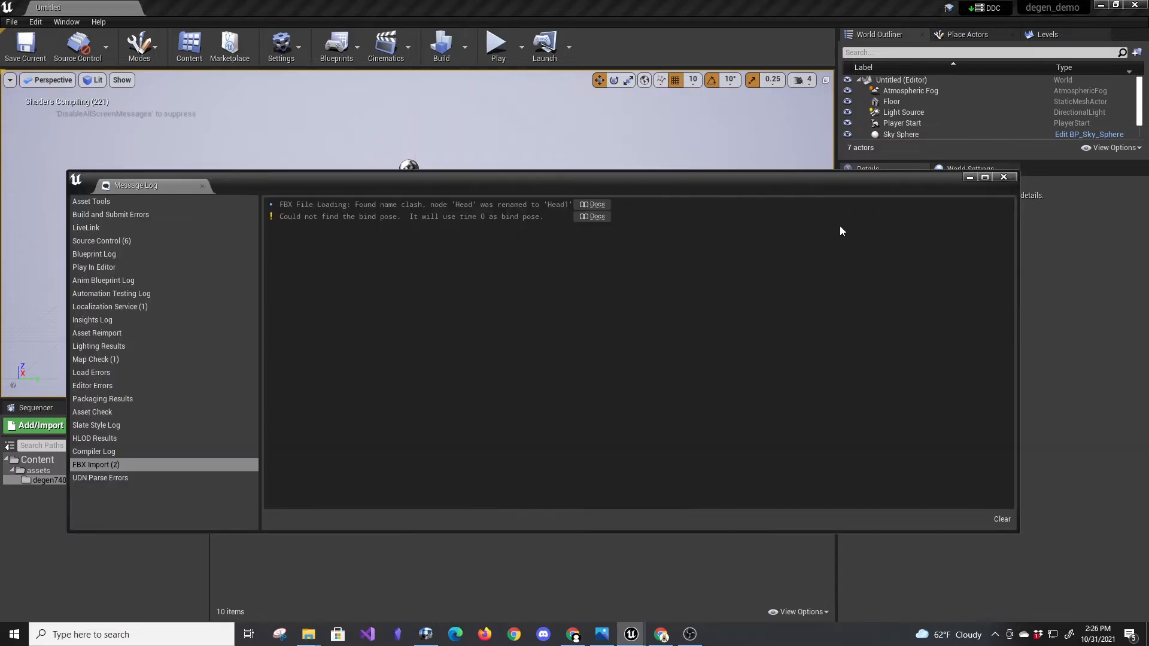
{"action": "left_click", "coordinate": [1005, 177]}
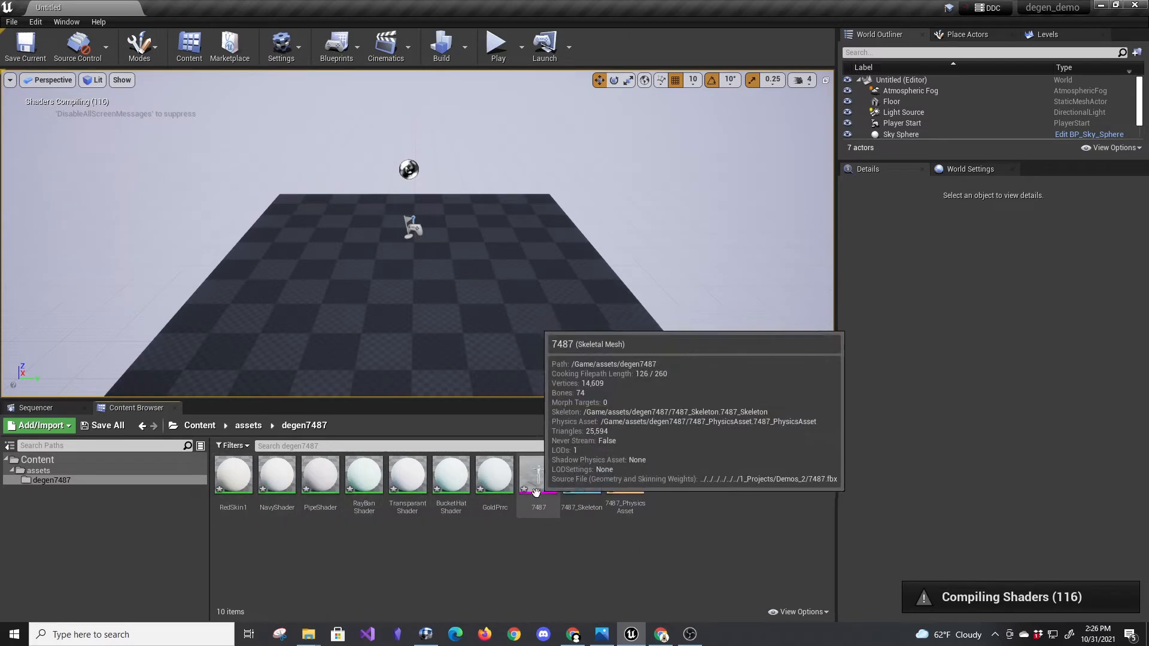
Examine the texture files in the 7487.fbm folder on disk and the material slots of the imported 7487 skeletal mesh.
{"action": "mouse_move", "coordinate": [310, 640]}
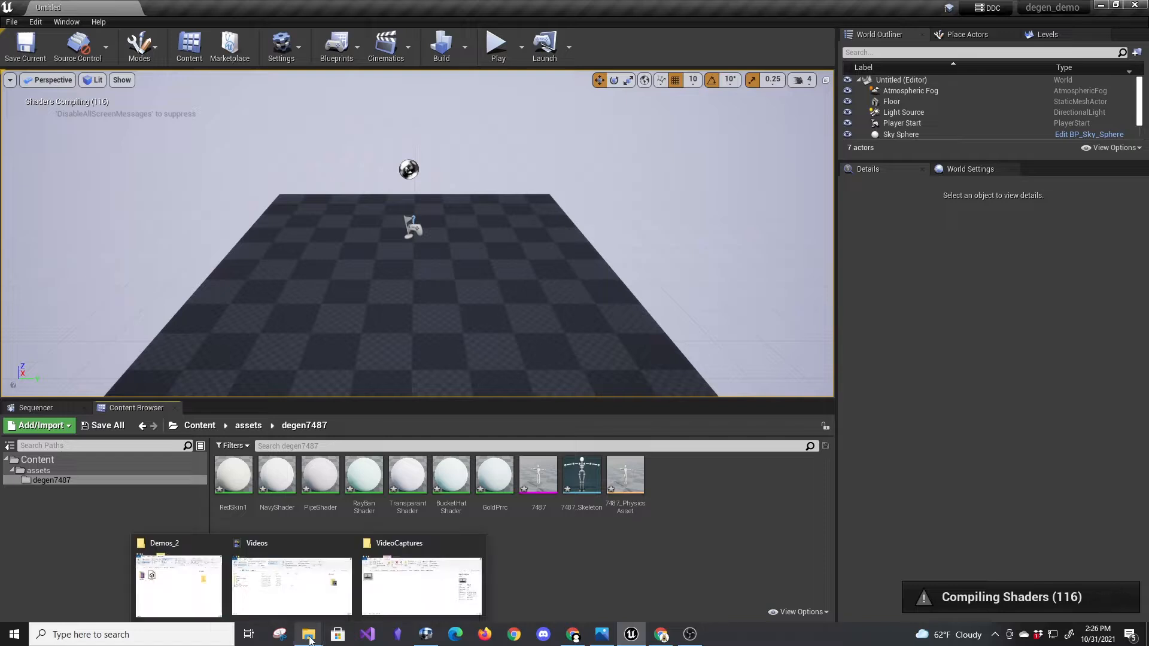
{"action": "left_click", "coordinate": [180, 575]}
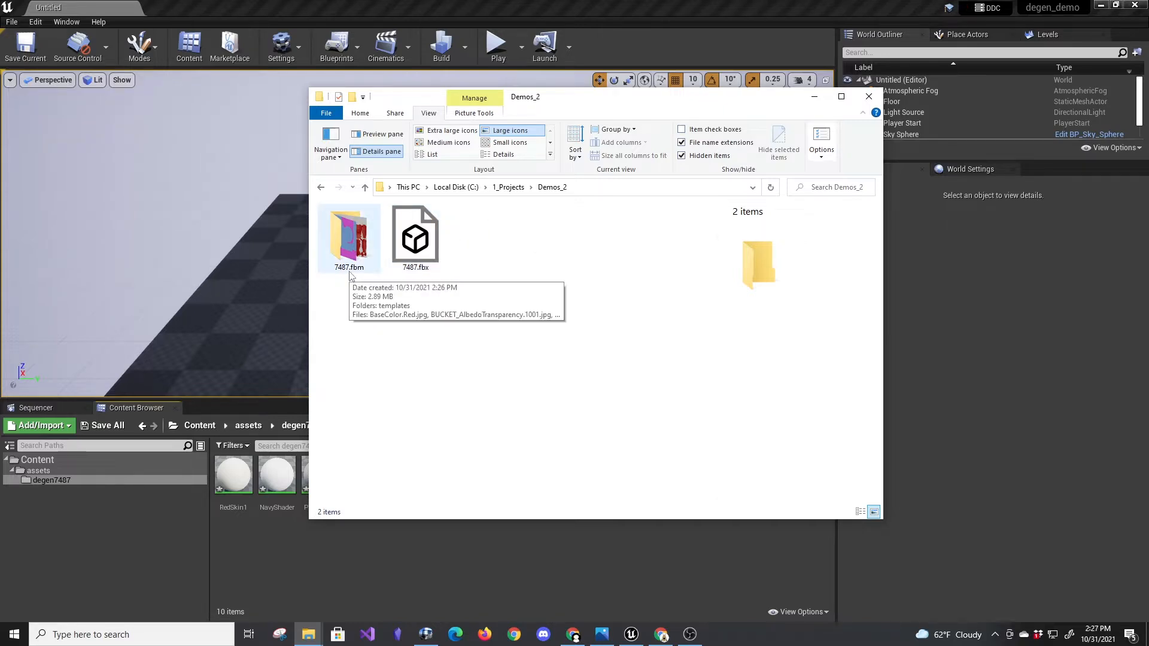
{"action": "double_click", "coordinate": [355, 250]}
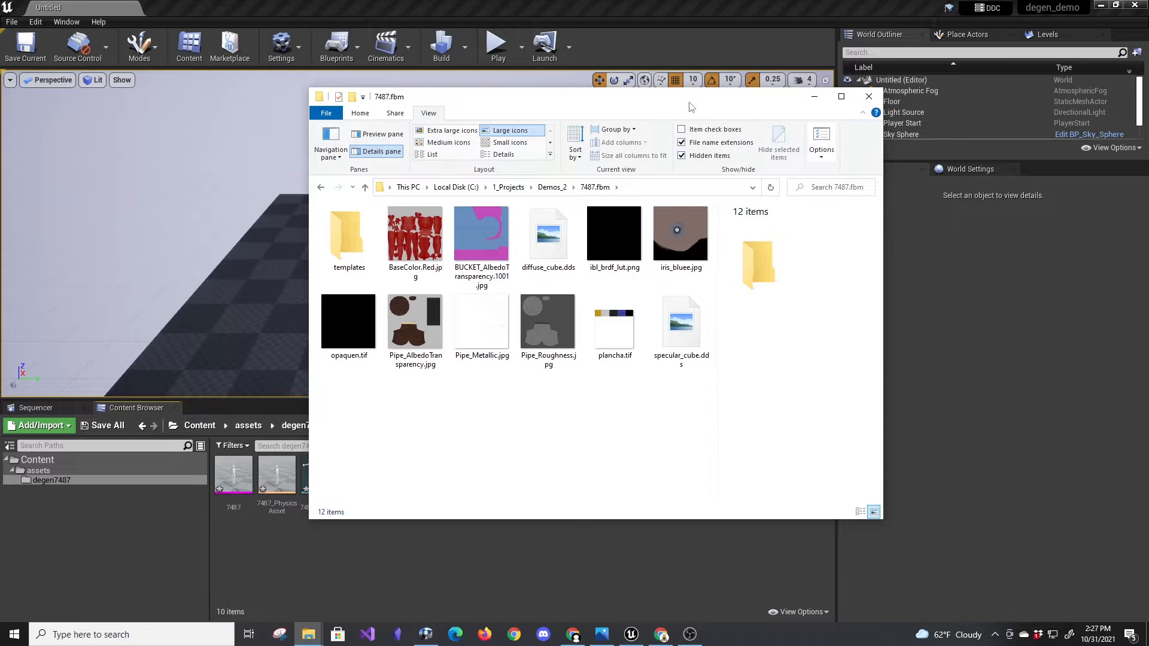
{"action": "left_click", "coordinate": [815, 98]}
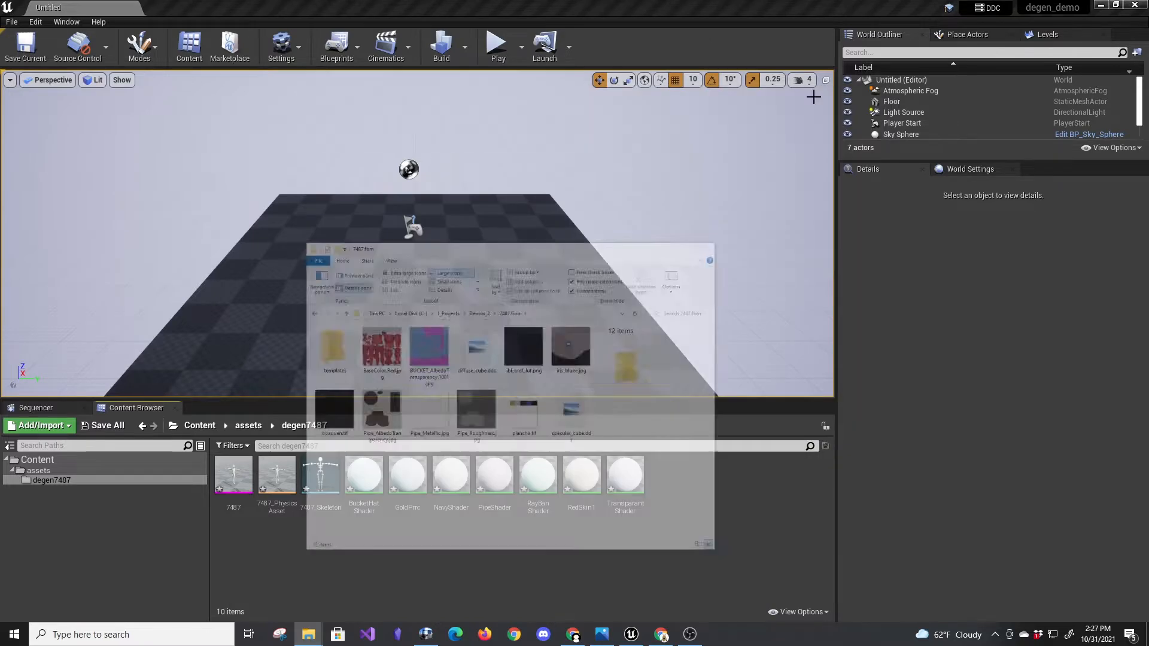
{"action": "double_click", "coordinate": [234, 479]}
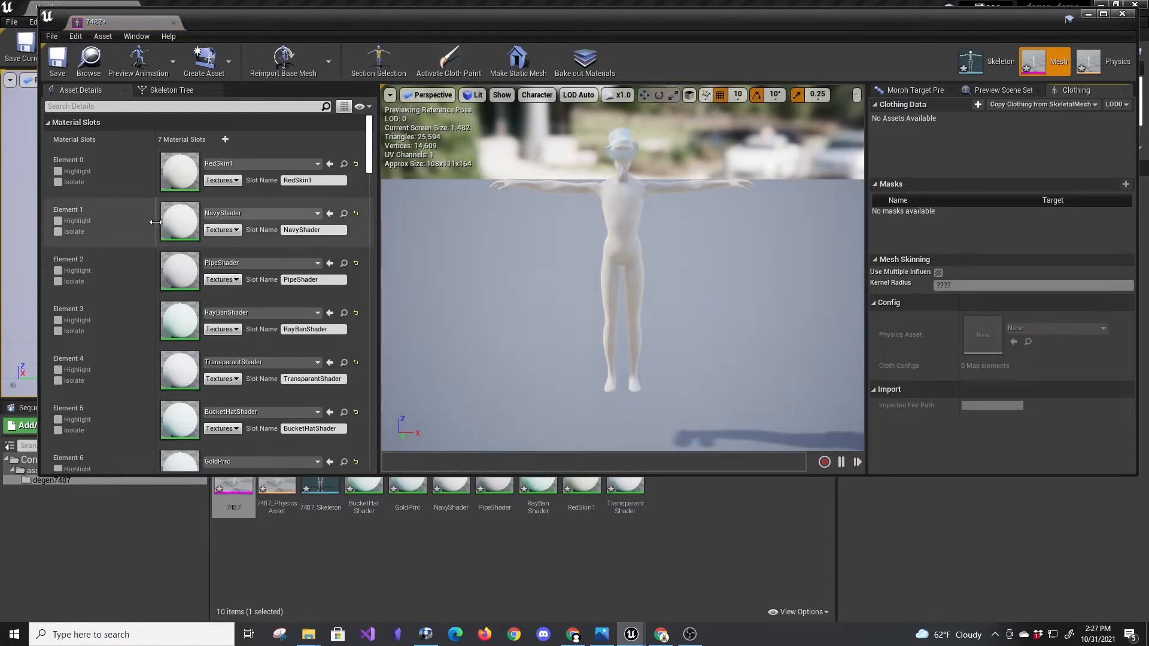
Create a subfolder named textures inside the degen7487 folder and open it.
{"action": "left_click", "coordinate": [473, 560]}
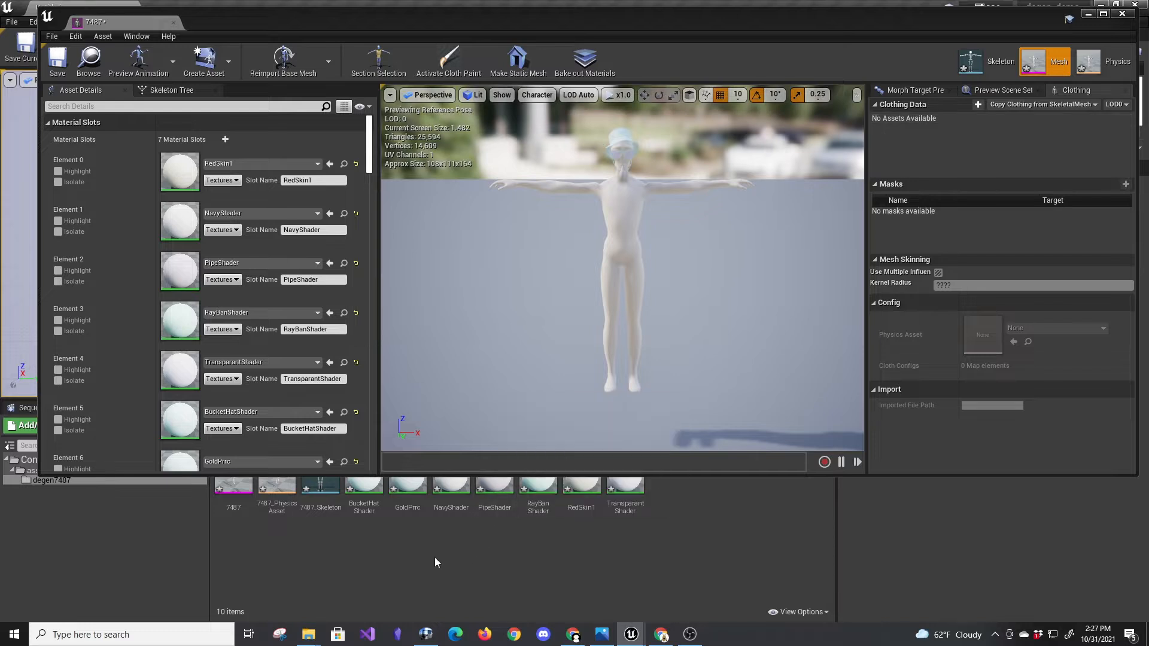
{"action": "right_click", "coordinate": [315, 574]}
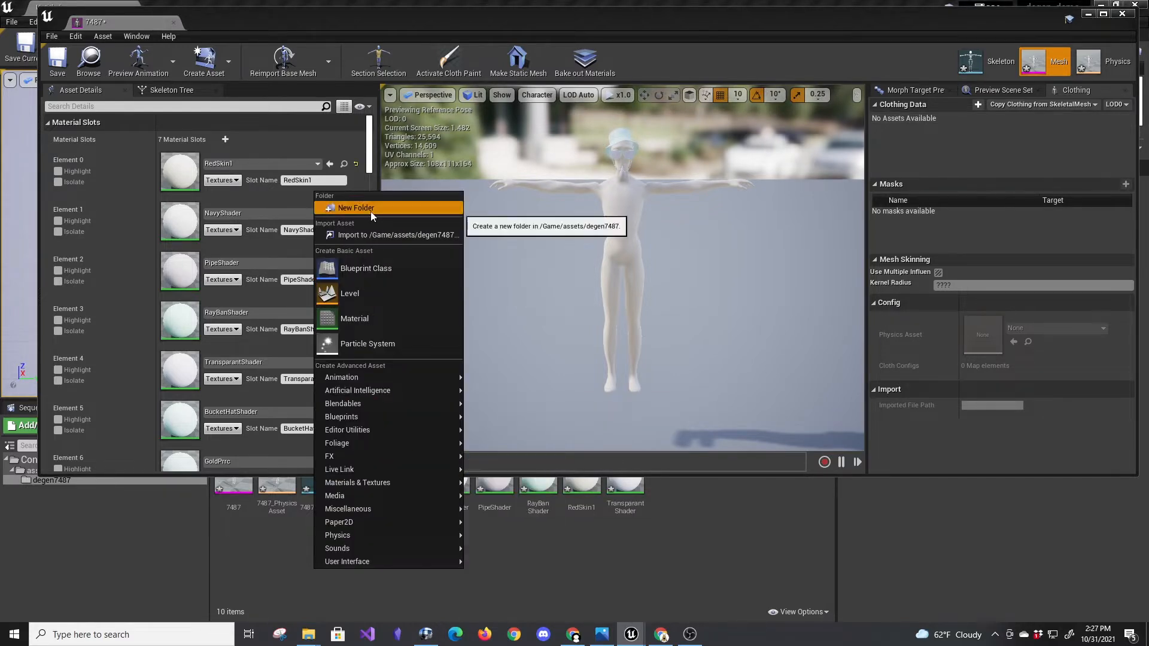
{"action": "left_click", "coordinate": [371, 210]}
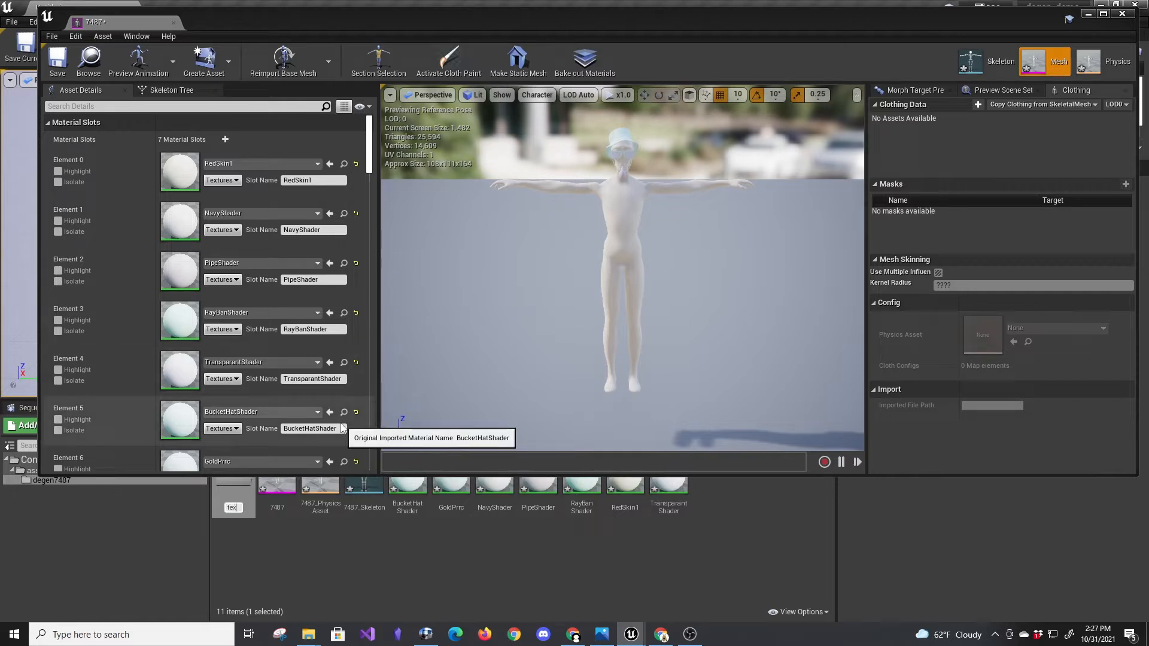
{"action": "type", "text": "textures"}
{"action": "key", "text": "Return"}
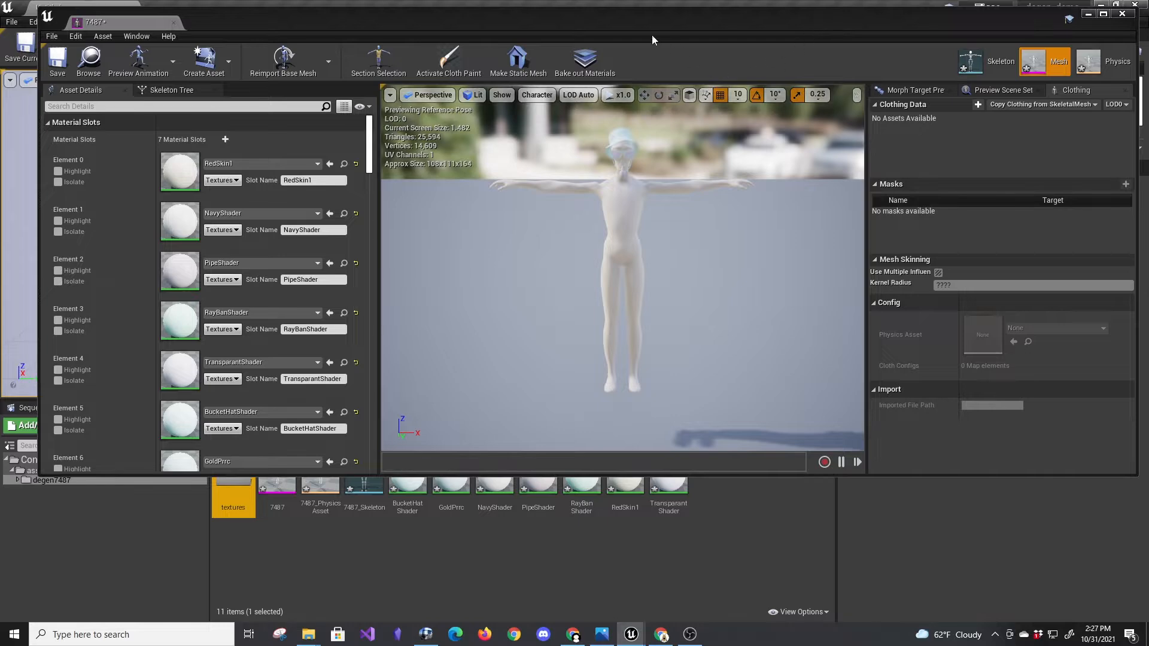
{"action": "double_click", "coordinate": [235, 494]}
Import BaseColor.Red, BUCKET_AlbedoTransparency.1001, iris_bluee, Pipe_AlbedoTransparency, Pipe_Metallic and Pipe_Roughness JPGs from Demos_2/7487.fbm into the textures folder.
{"action": "right_click", "coordinate": [264, 493]}
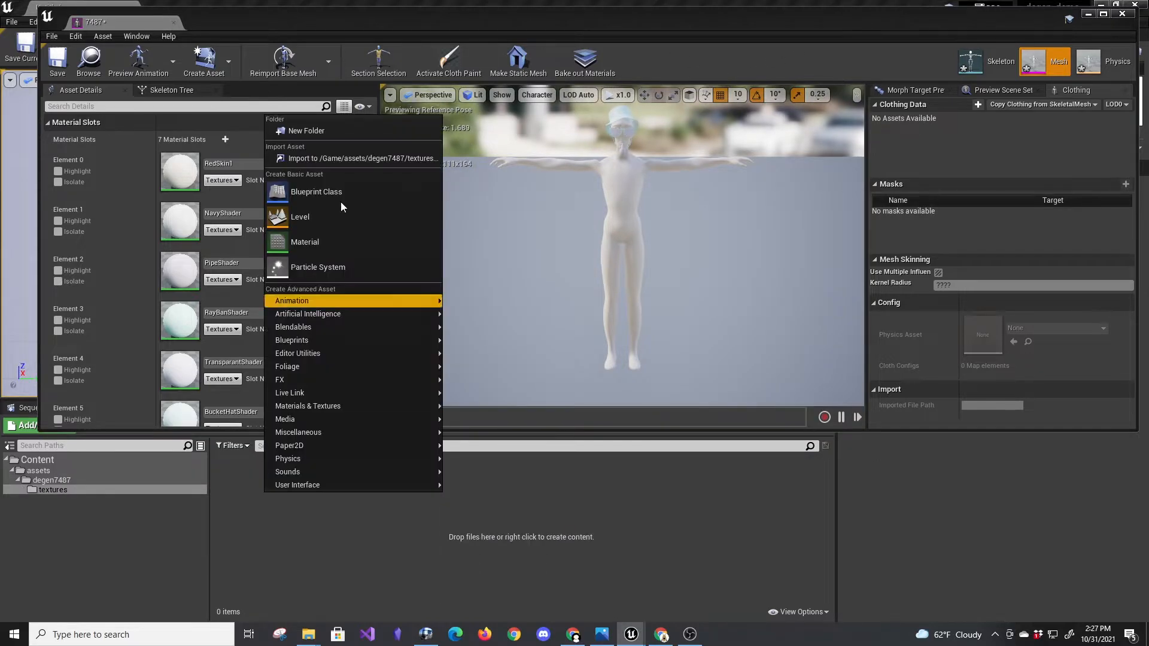
{"action": "left_click", "coordinate": [367, 158]}
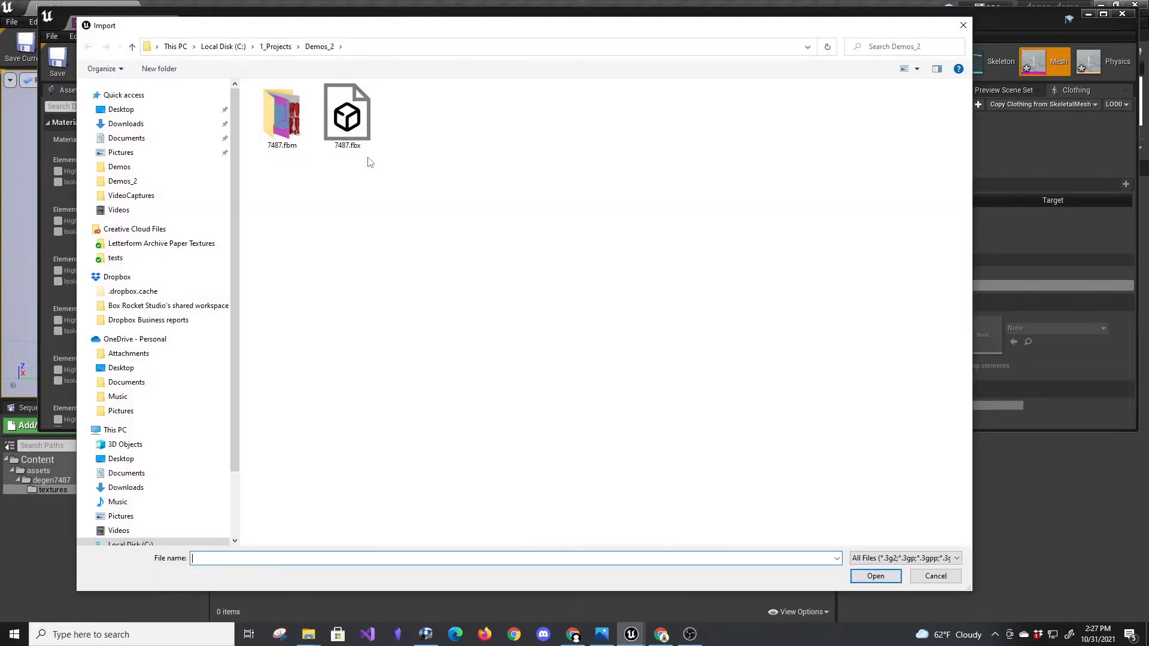
{"action": "double_click", "coordinate": [286, 119]}
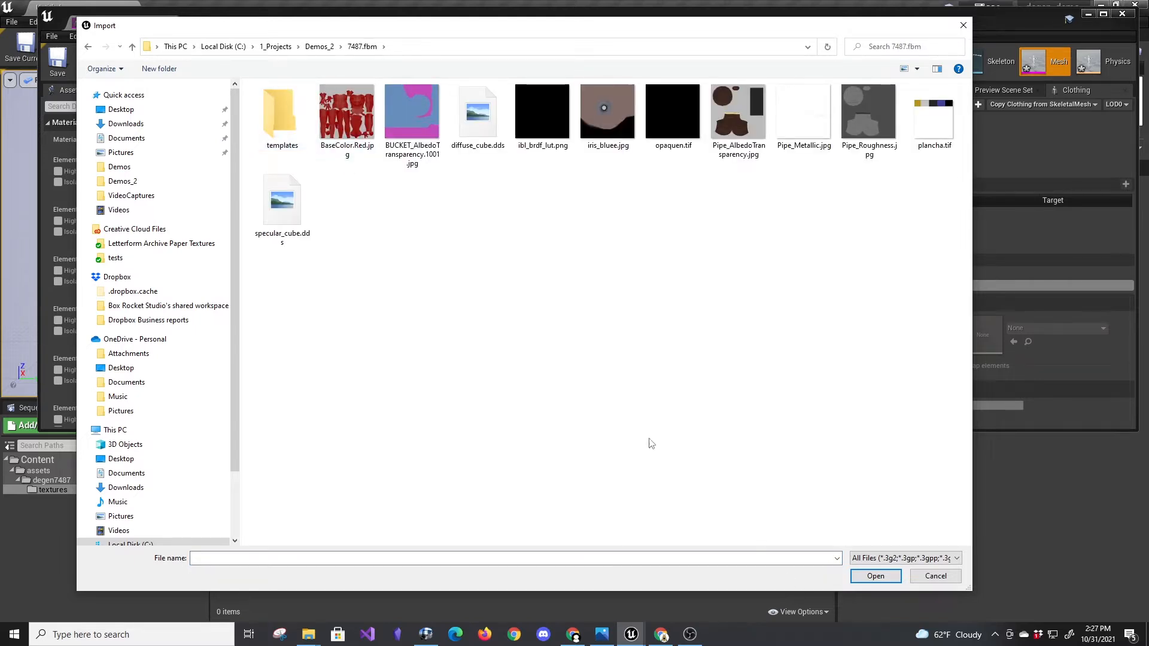
{"action": "left_click", "coordinate": [350, 123]}
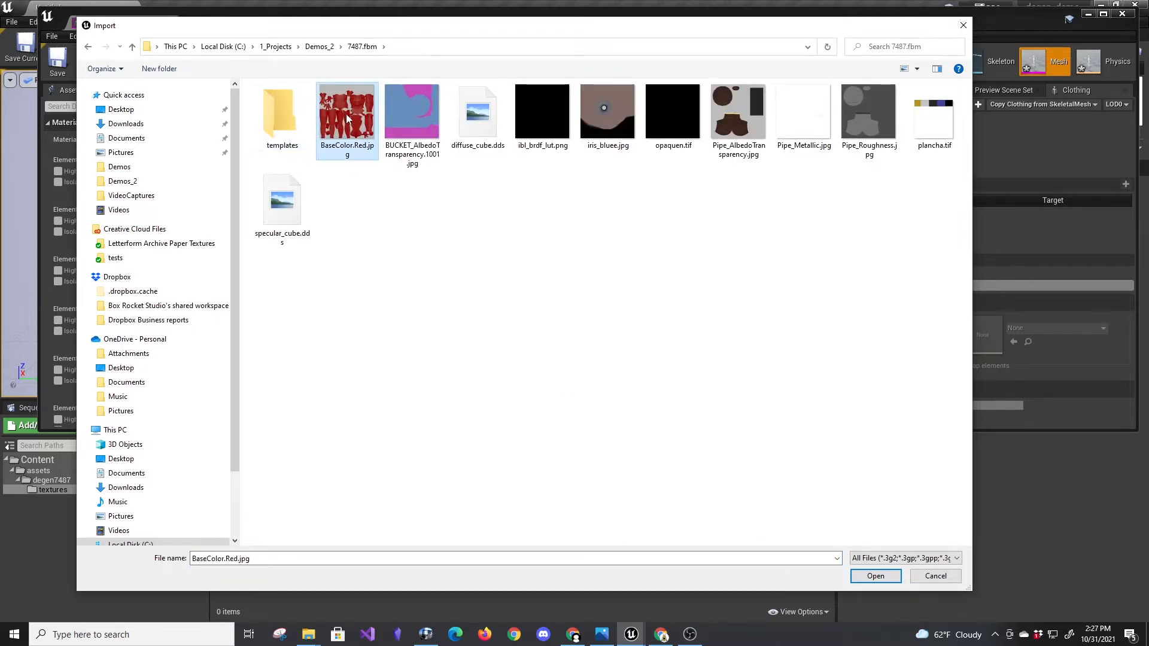
{"action": "left_click", "coordinate": [417, 137], "text": "ctrl"}
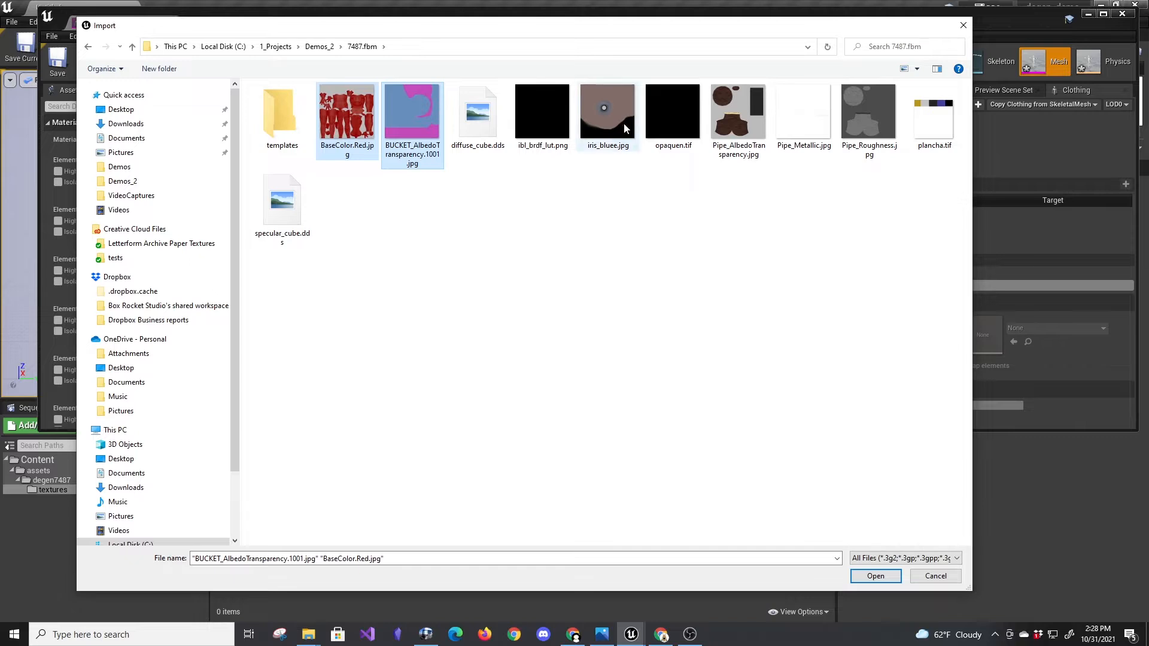
{"action": "left_click", "coordinate": [607, 113], "text": "ctrl"}
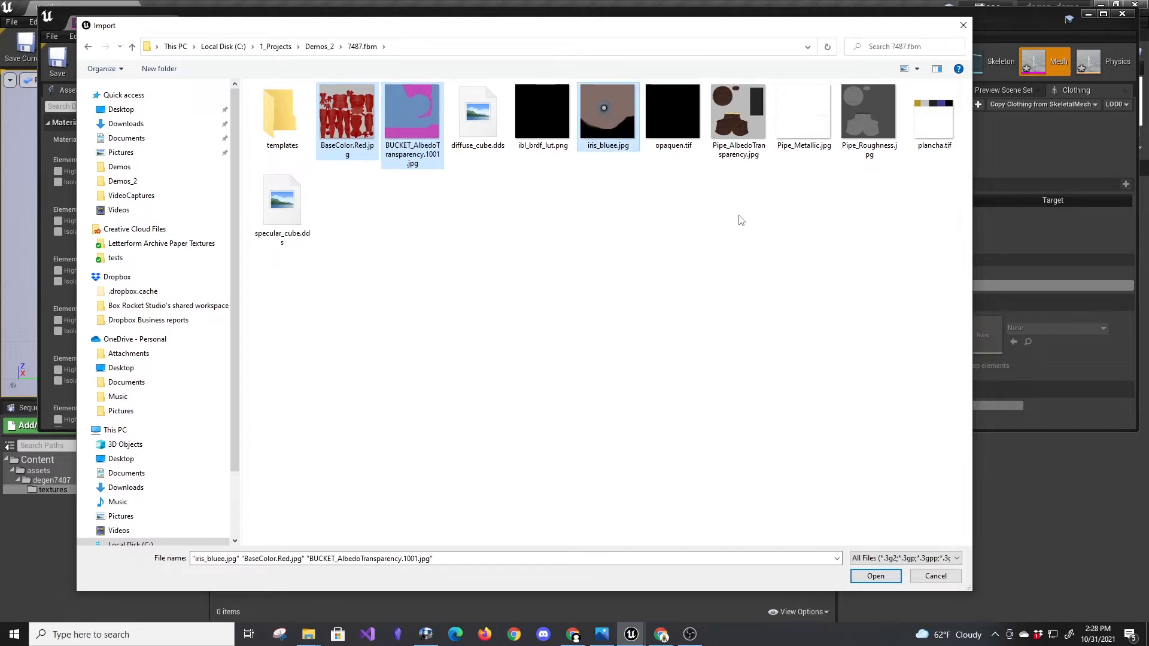
{"action": "left_click", "coordinate": [739, 114], "text": "ctrl"}
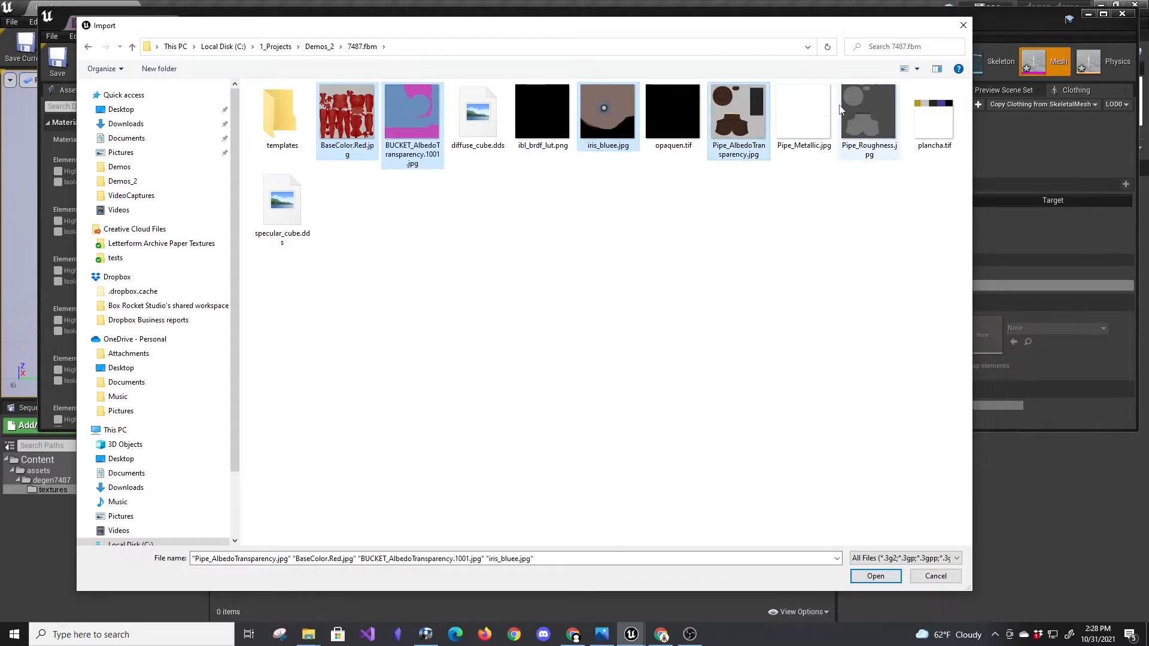
{"action": "left_click", "coordinate": [811, 114], "text": "ctrl"}
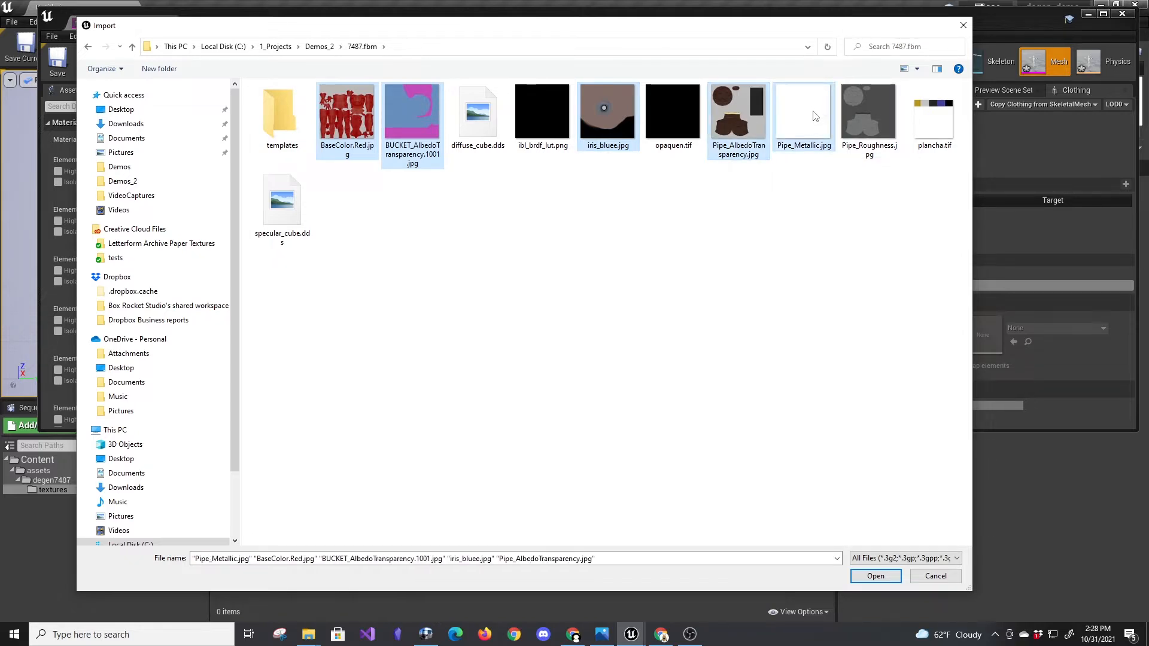
{"action": "left_click", "coordinate": [880, 112], "text": "ctrl"}
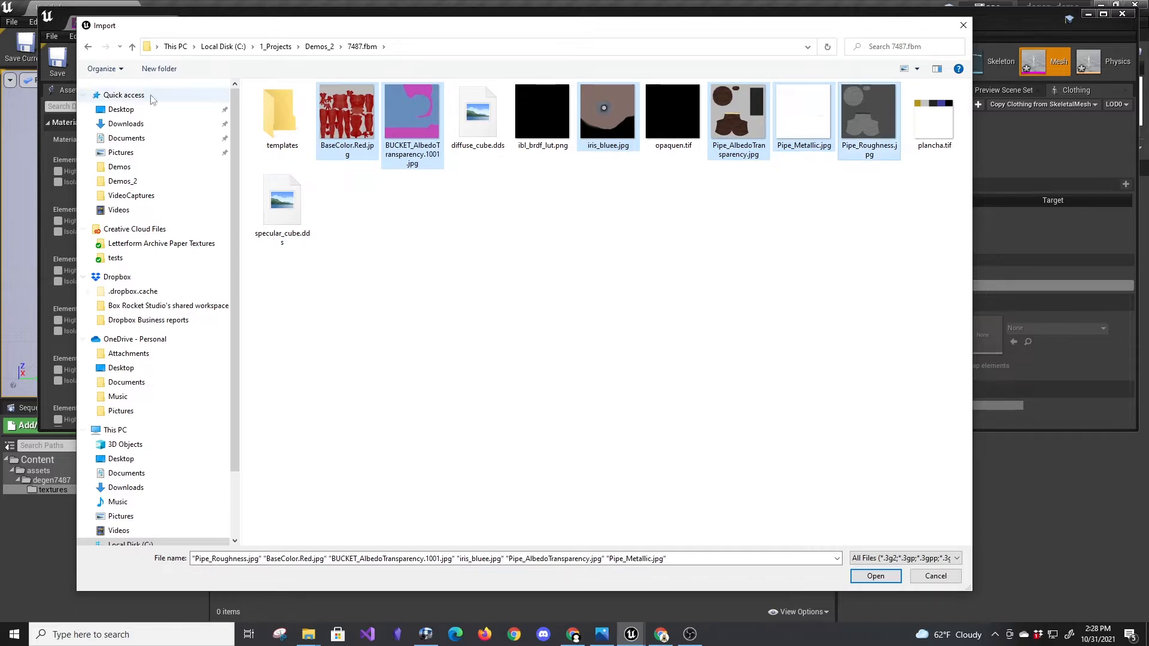
{"action": "left_click", "coordinate": [867, 578]}
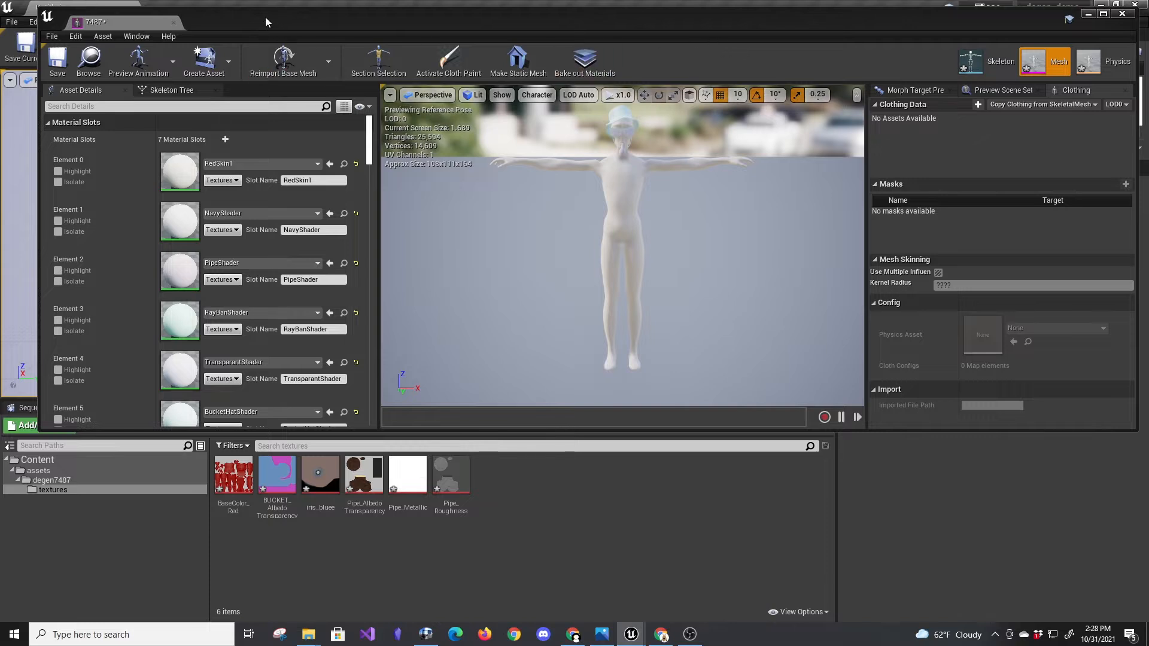
Open the RedSkin1 material from the 7487 mesh's first material slot and spread its overlapping Param and result nodes apart.
{"action": "left_click_drag", "start_coordinate": [265, 17], "coordinate": [257, 11]}
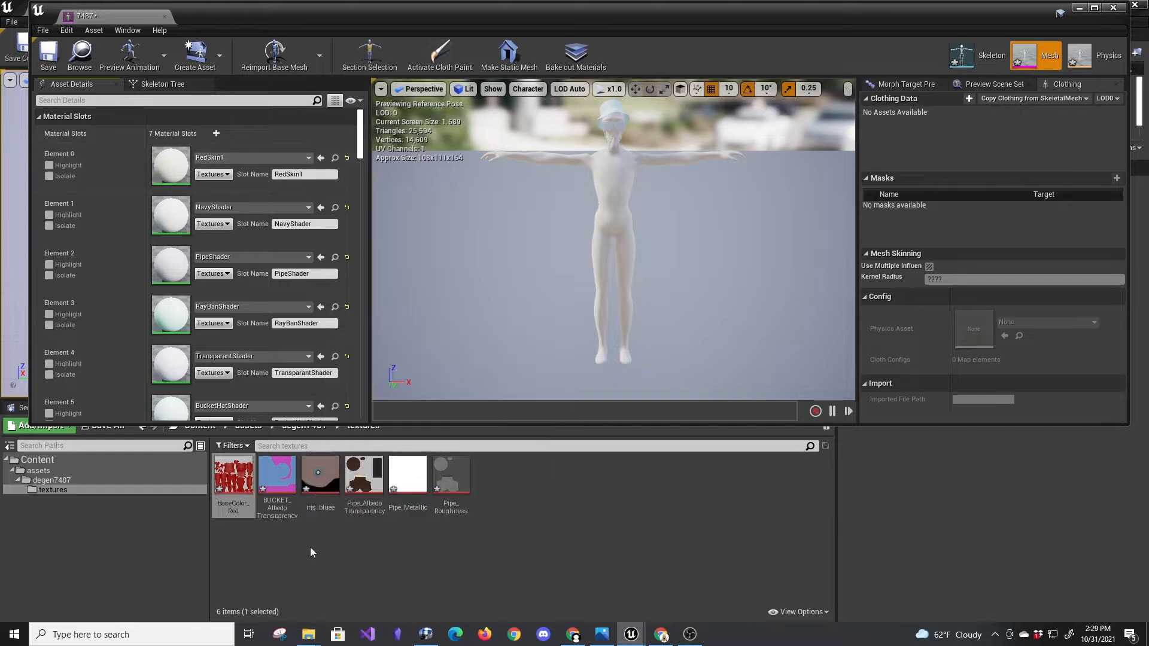
{"action": "double_click", "coordinate": [178, 168]}
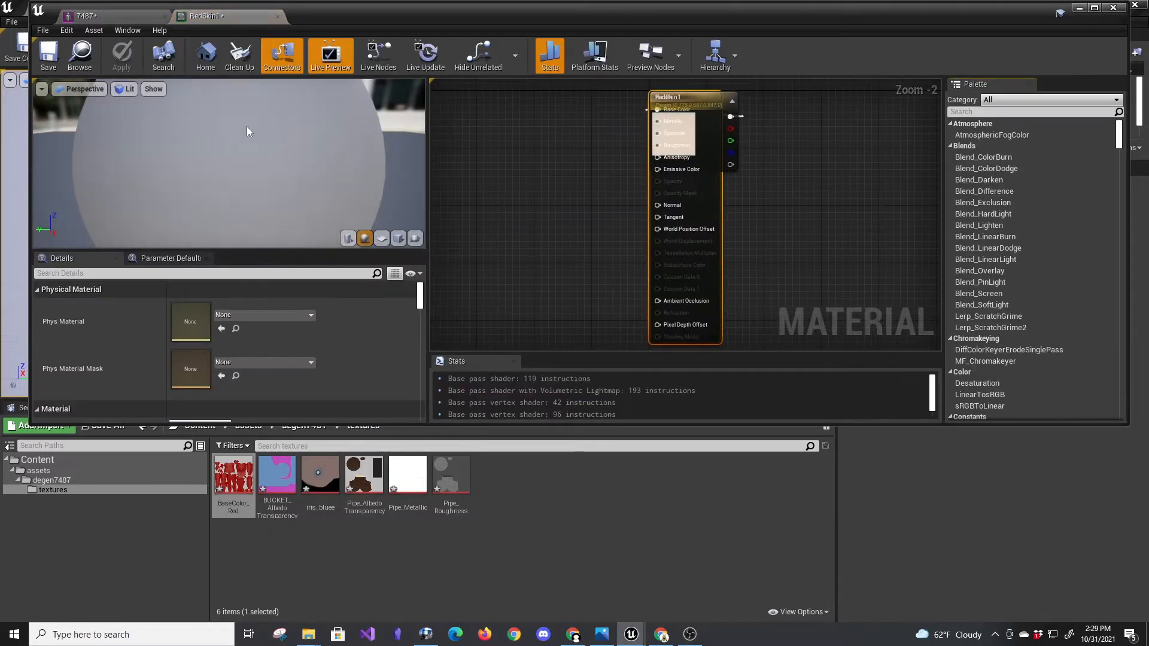
{"action": "left_click_drag", "start_coordinate": [689, 103], "coordinate": [801, 123]}
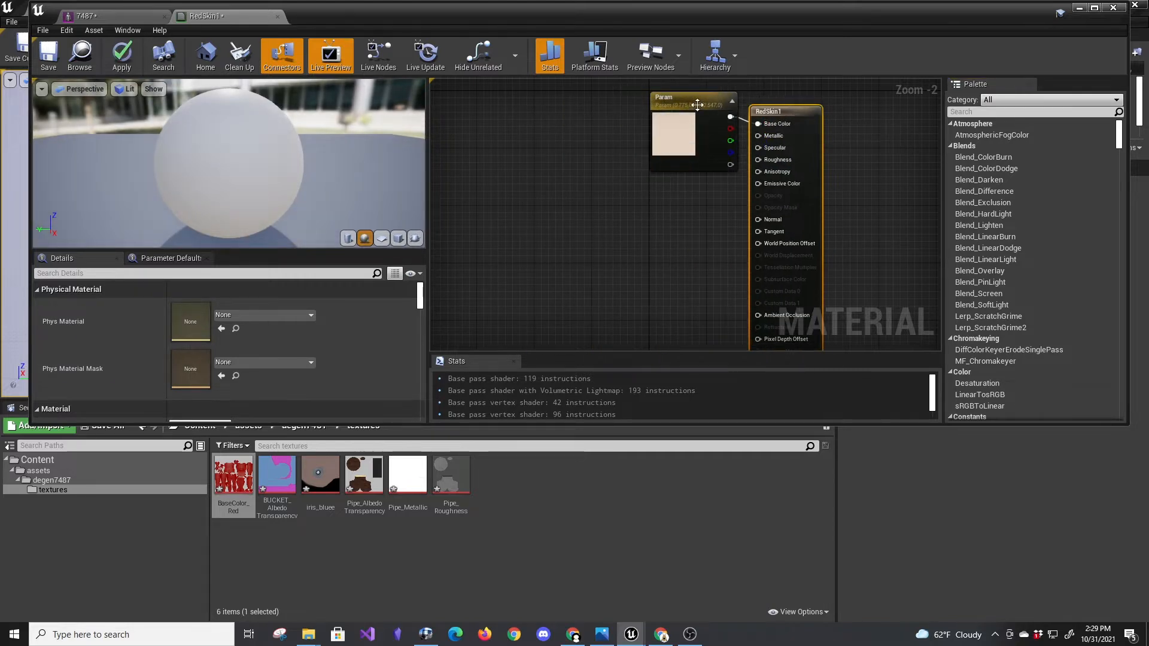
{"action": "left_click_drag", "start_coordinate": [679, 133], "coordinate": [619, 147]}
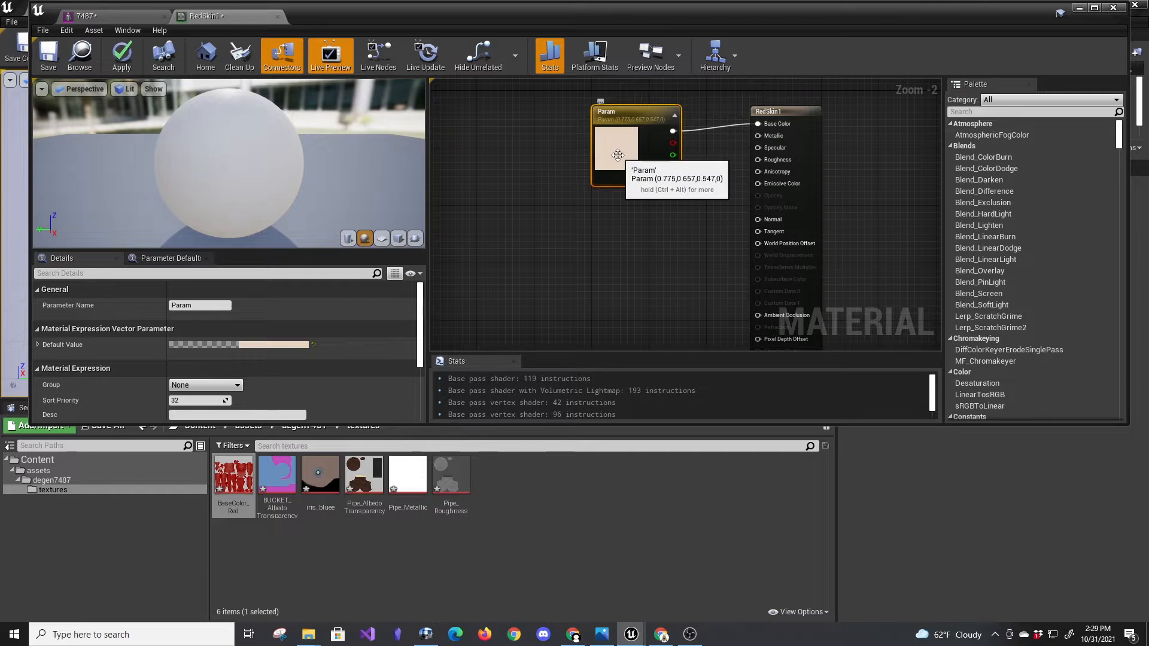
{"action": "scroll", "coordinate": [619, 147], "scroll_direction": "up", "scroll_amount": 2}
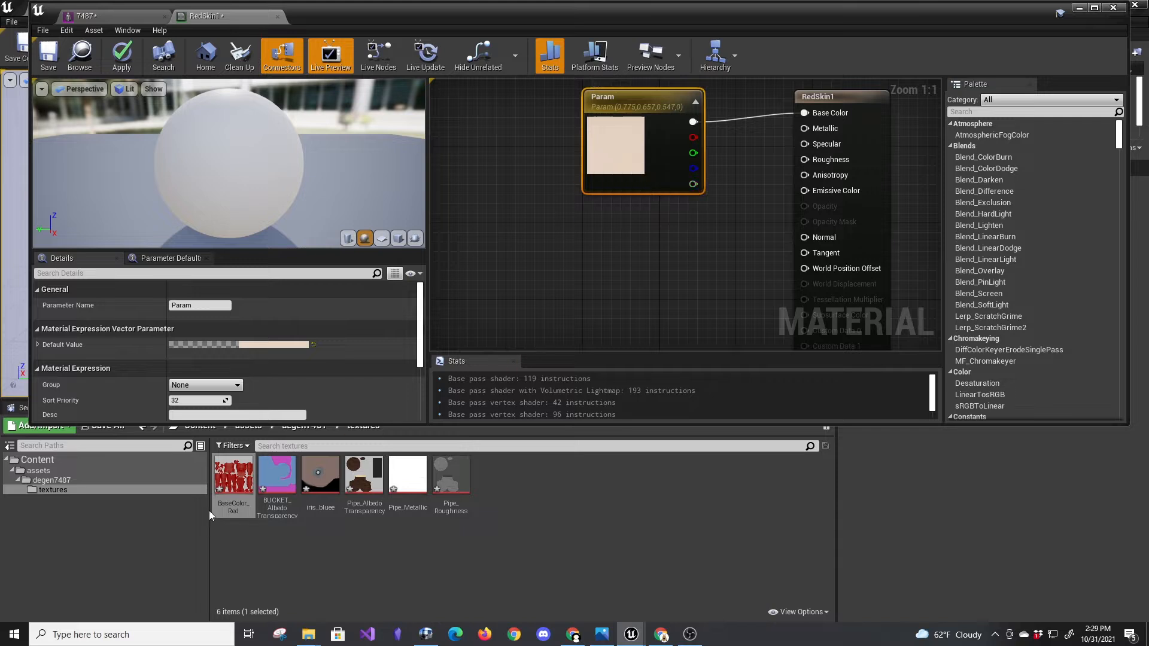
Delete the Param colour node that feeds the Base Color of RedSkin1.
{"action": "double_click", "coordinate": [628, 96]}
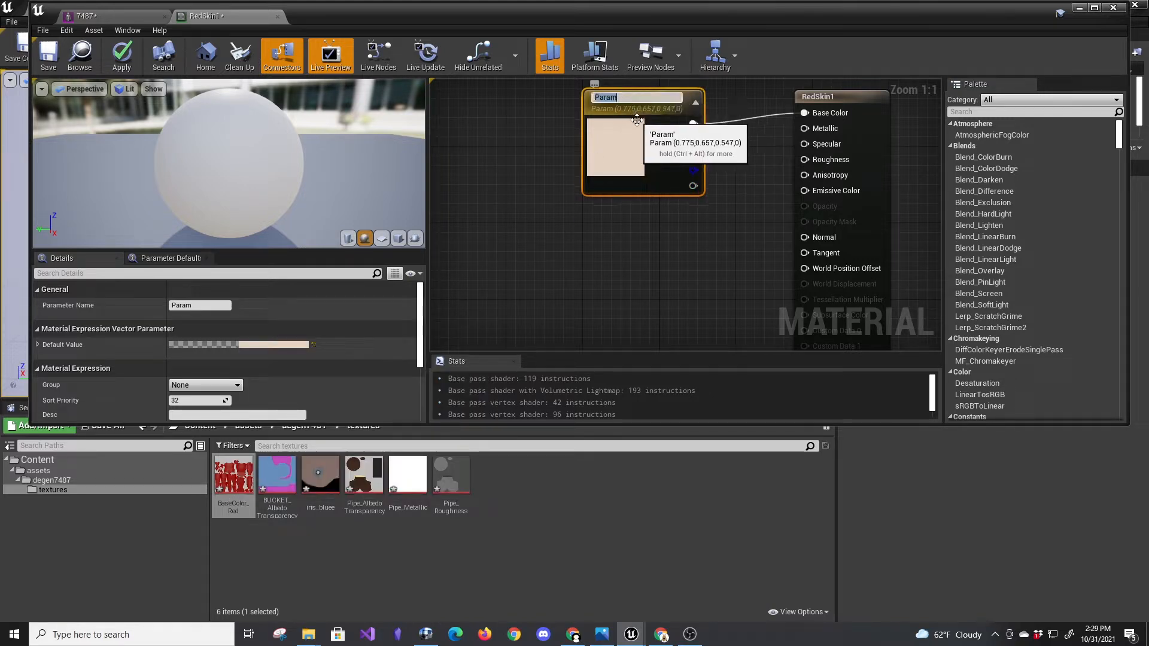
{"action": "left_click", "coordinate": [546, 209]}
{"action": "left_click", "coordinate": [638, 97]}
{"action": "key", "text": "Delete"}
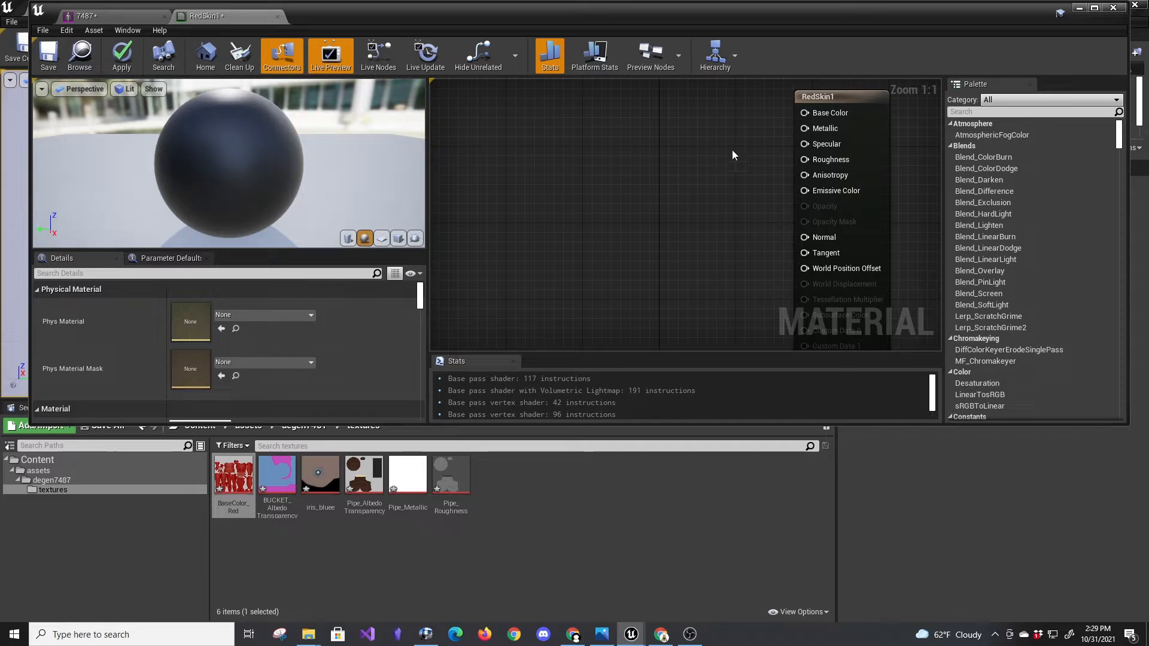
Add a Texture Sample node using the BaseColor_Red texture to the graph beside the RedSkin1 result node.
{"action": "left_click", "coordinate": [974, 113]}
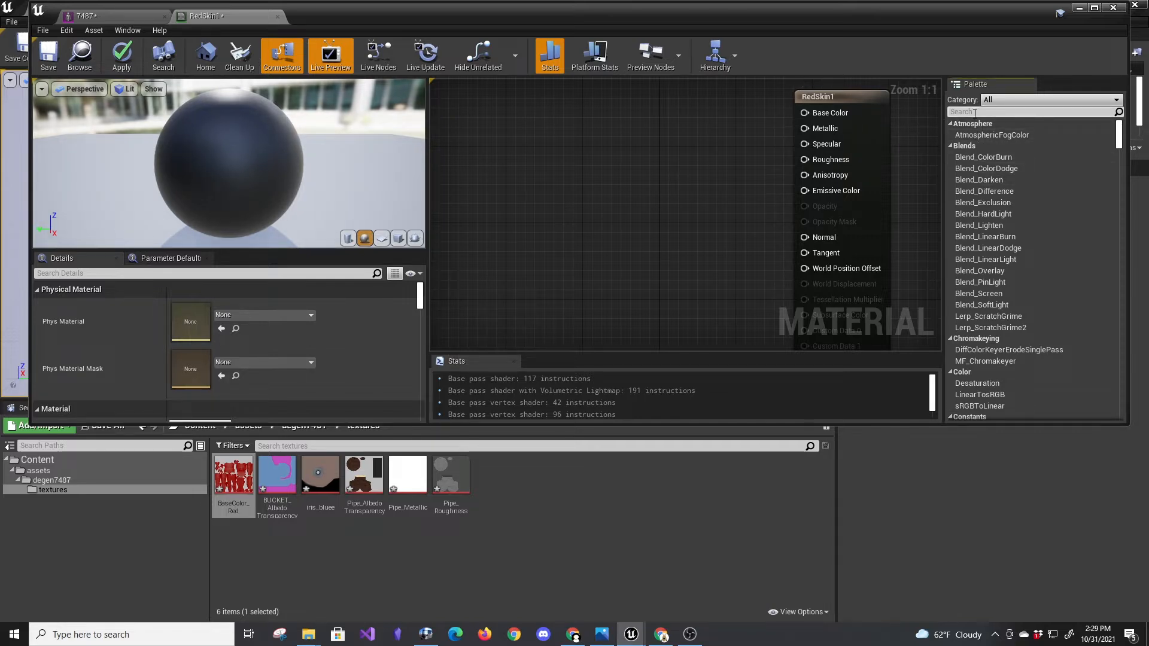
{"action": "type", "text": "tex"}
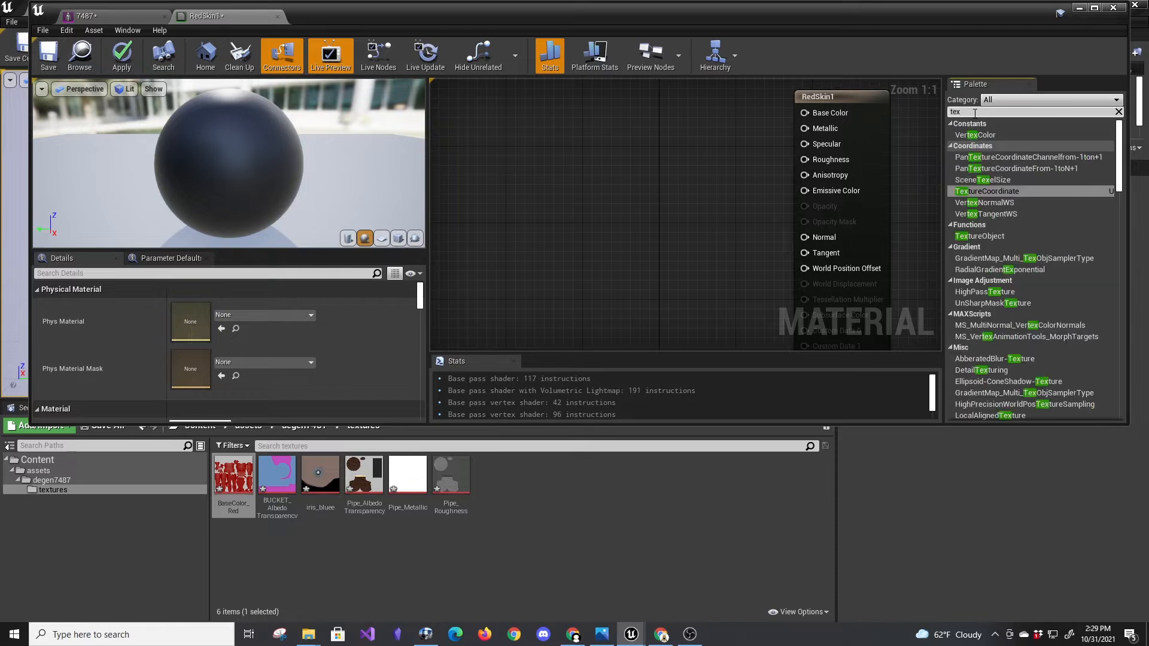
{"action": "type", "text": "ture"}
{"action": "scroll", "coordinate": [1011, 144], "scroll_direction": "up", "scroll_amount": 1}
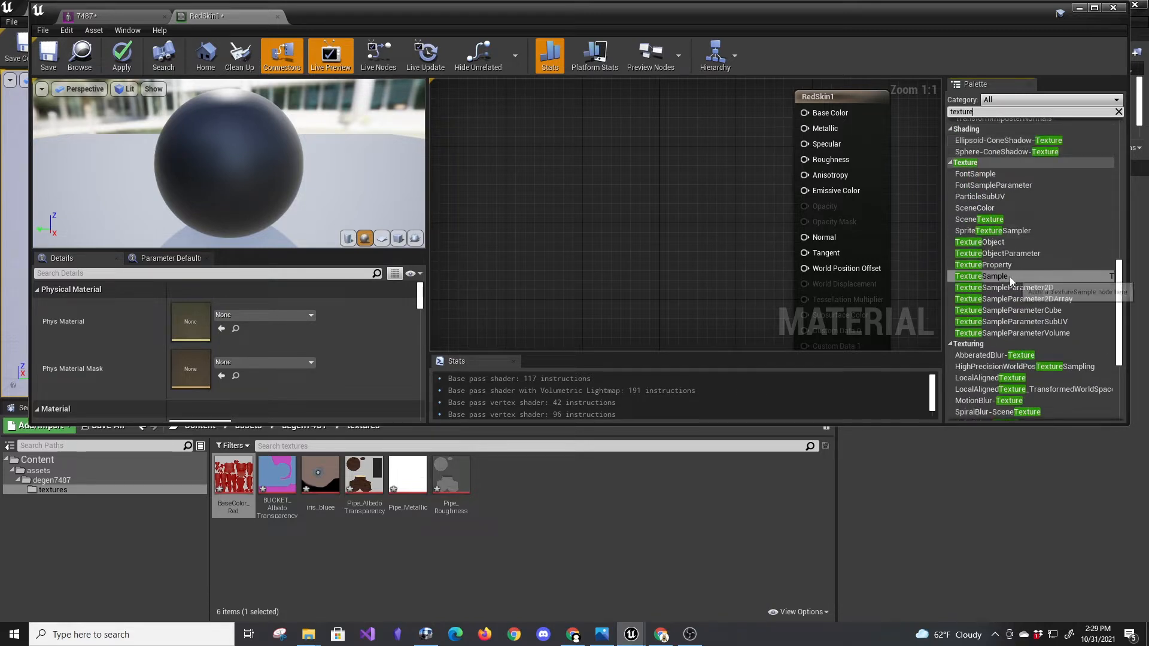
{"action": "left_click_drag", "start_coordinate": [1010, 277], "coordinate": [574, 190]}
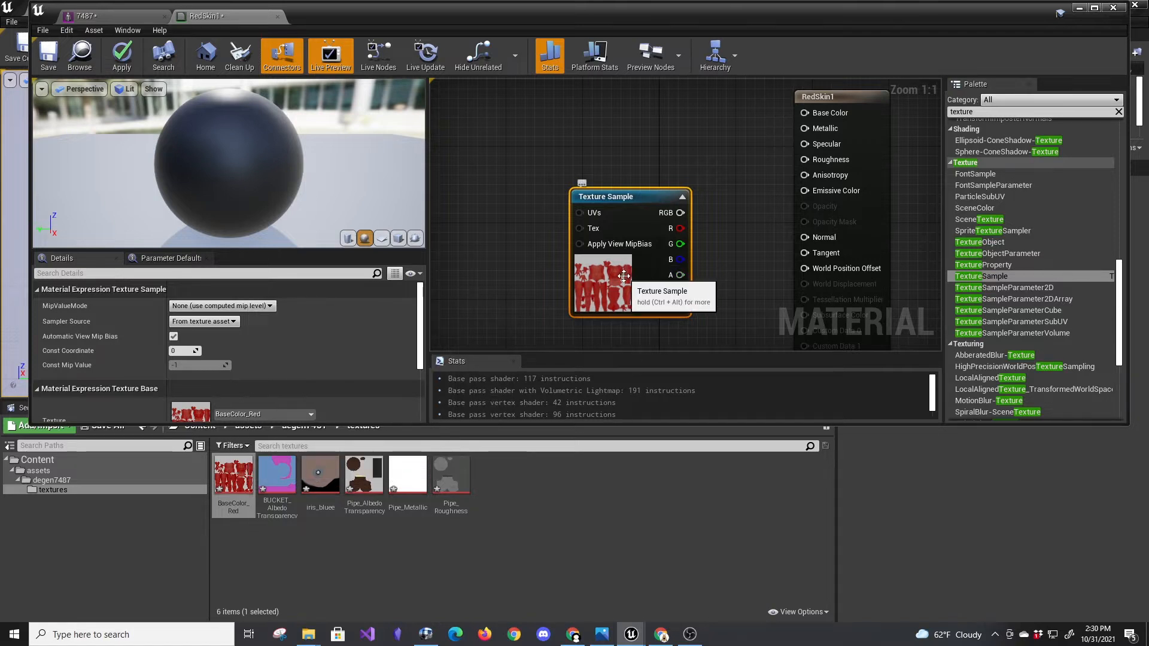
{"action": "left_click_drag", "start_coordinate": [623, 275], "coordinate": [607, 234]}
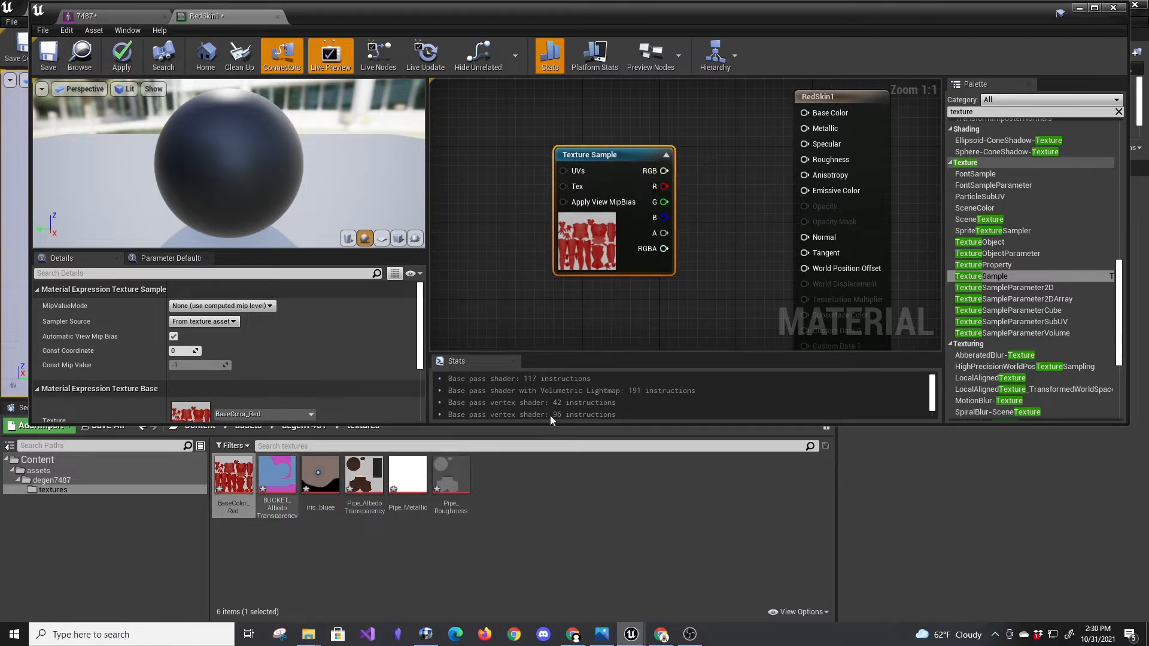
Try BUCKET_AlbedoTransparency_1001 as the Texture Sample's texture, and set it back to BaseColor_Red.
{"action": "left_click", "coordinate": [277, 476]}
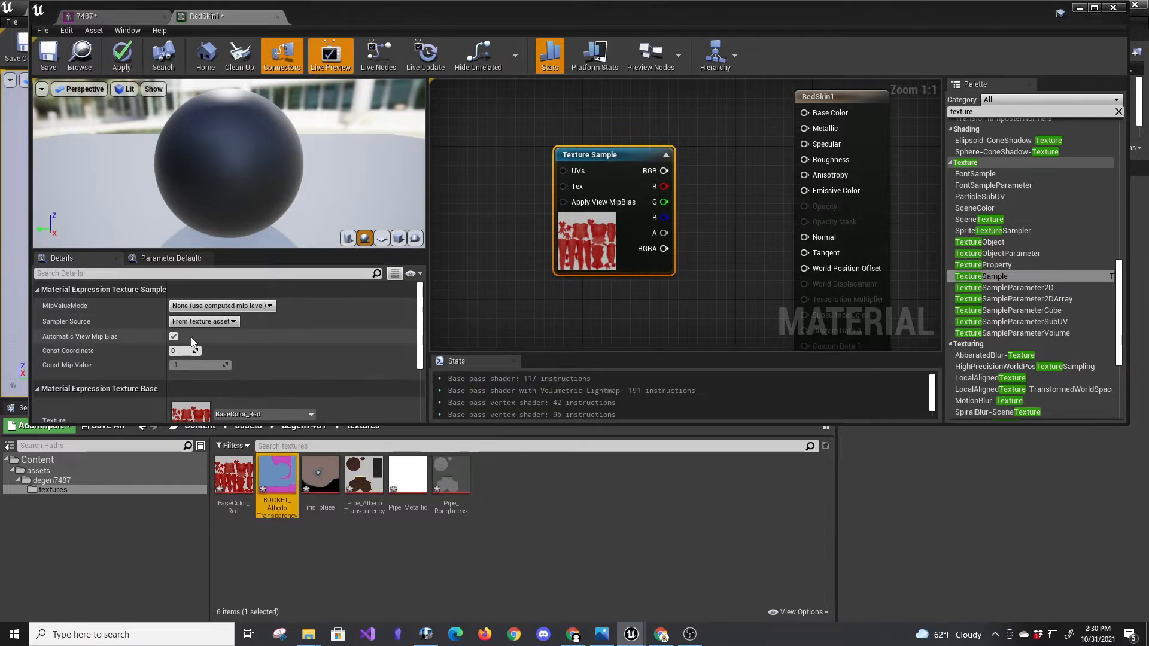
{"action": "scroll", "coordinate": [238, 368], "scroll_direction": "down", "scroll_amount": 1}
{"action": "scroll", "coordinate": [239, 368], "scroll_direction": "down", "scroll_amount": 1}
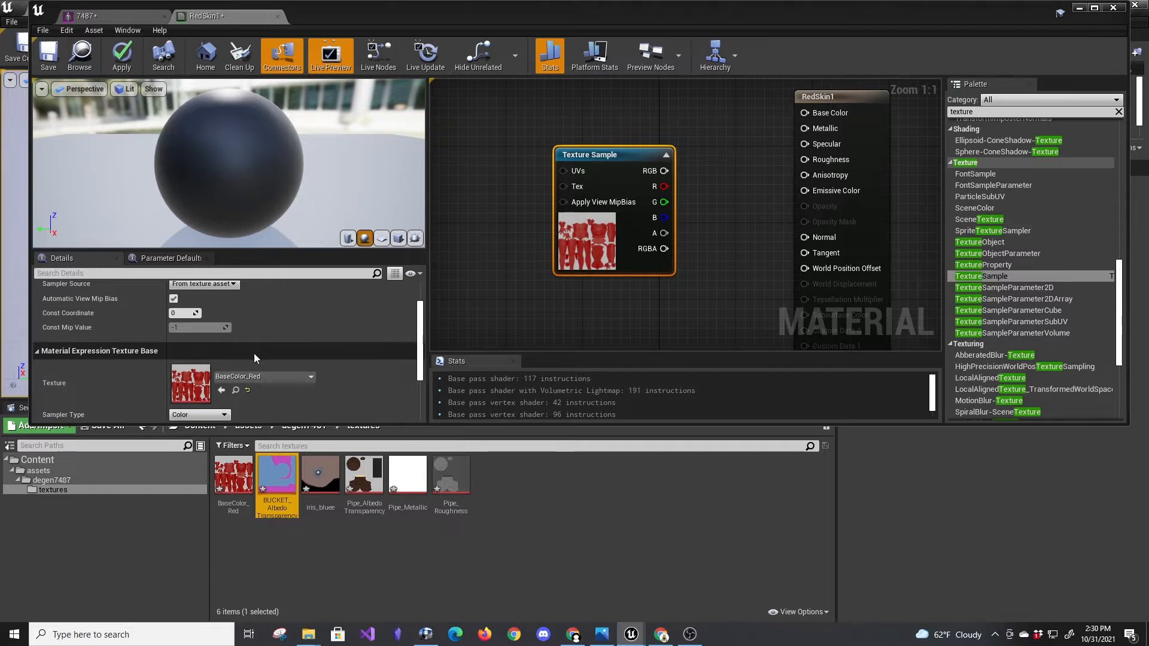
{"action": "left_click_drag", "start_coordinate": [419, 338], "coordinate": [425, 355]}
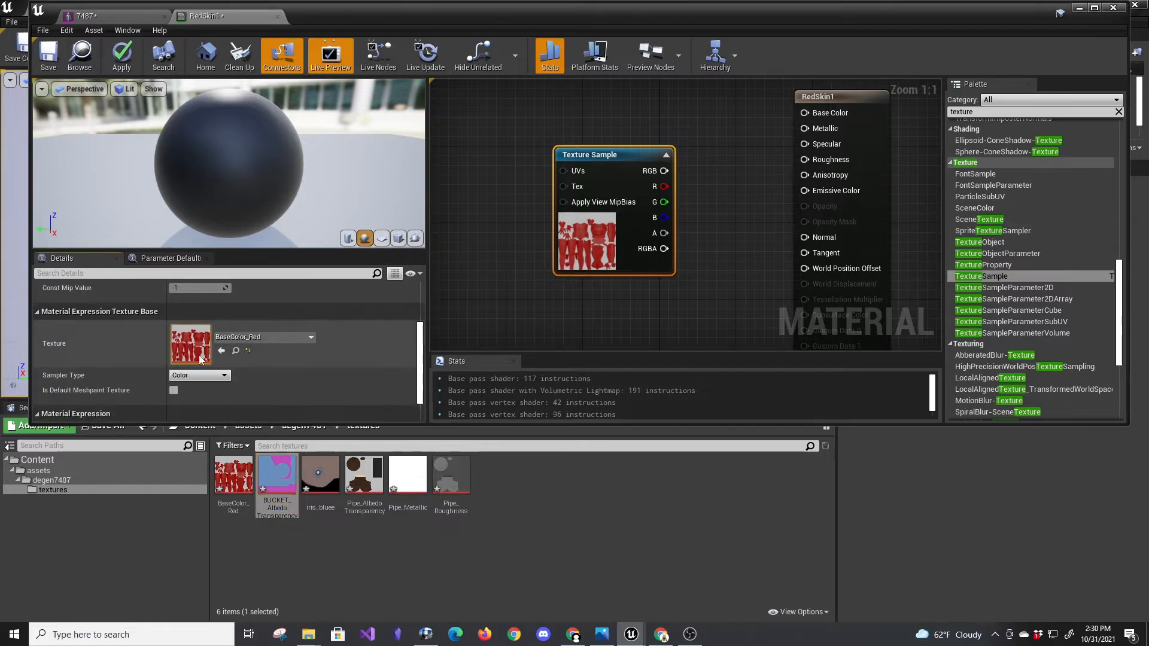
{"action": "left_click", "coordinate": [222, 351]}
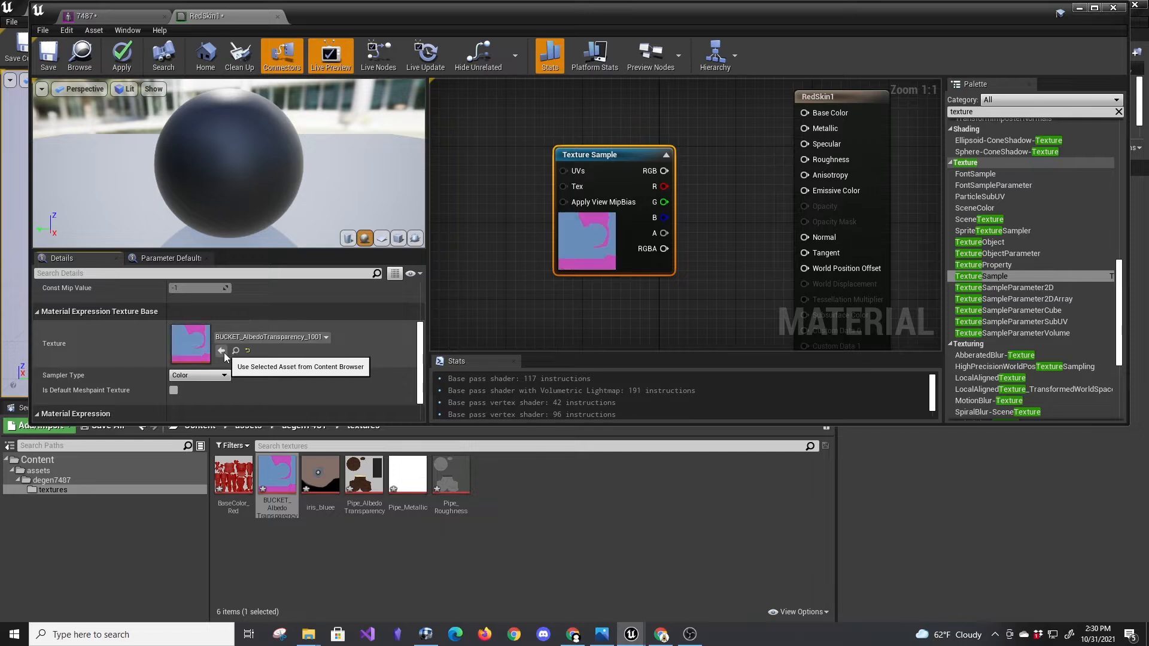
{"action": "left_click", "coordinate": [234, 476]}
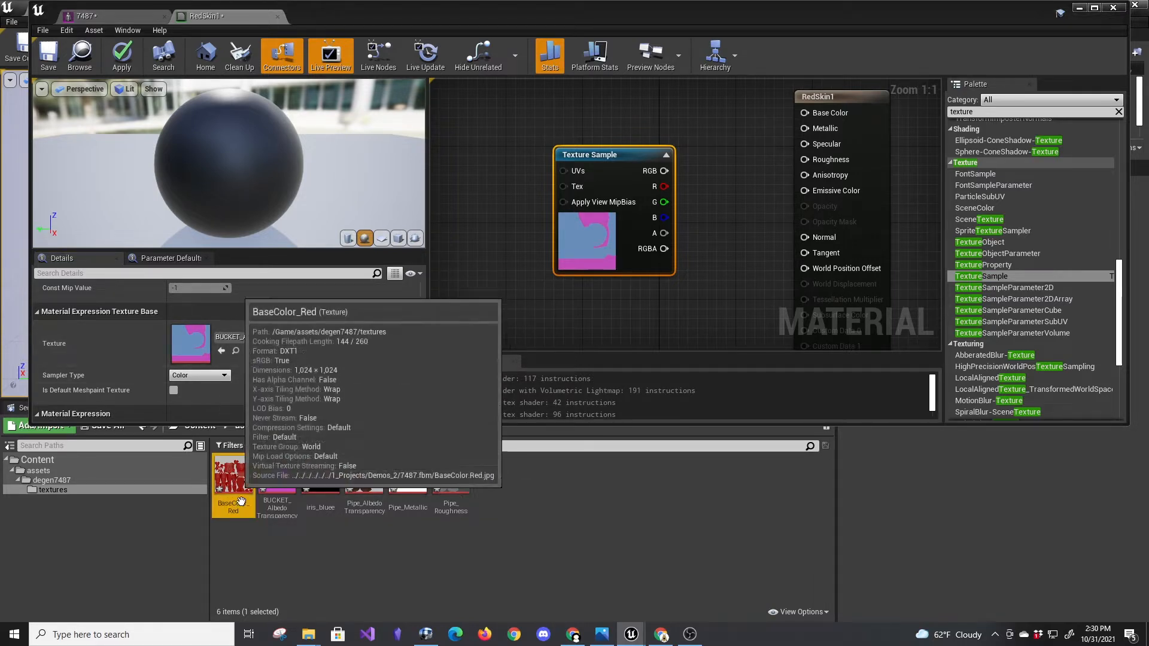
{"action": "left_click", "coordinate": [222, 350]}
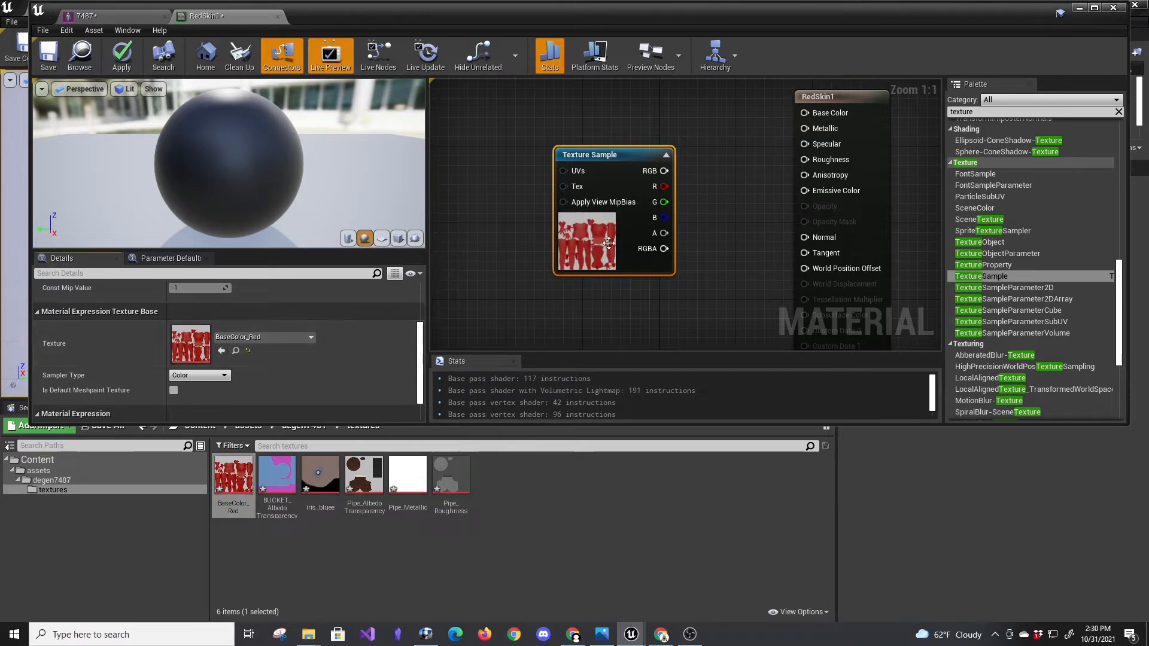
Connect the Texture Sample's RGB output to Base Color of RedSkin1 and place the sample node level with that input.
{"action": "left_click_drag", "start_coordinate": [634, 157], "coordinate": [624, 130]}
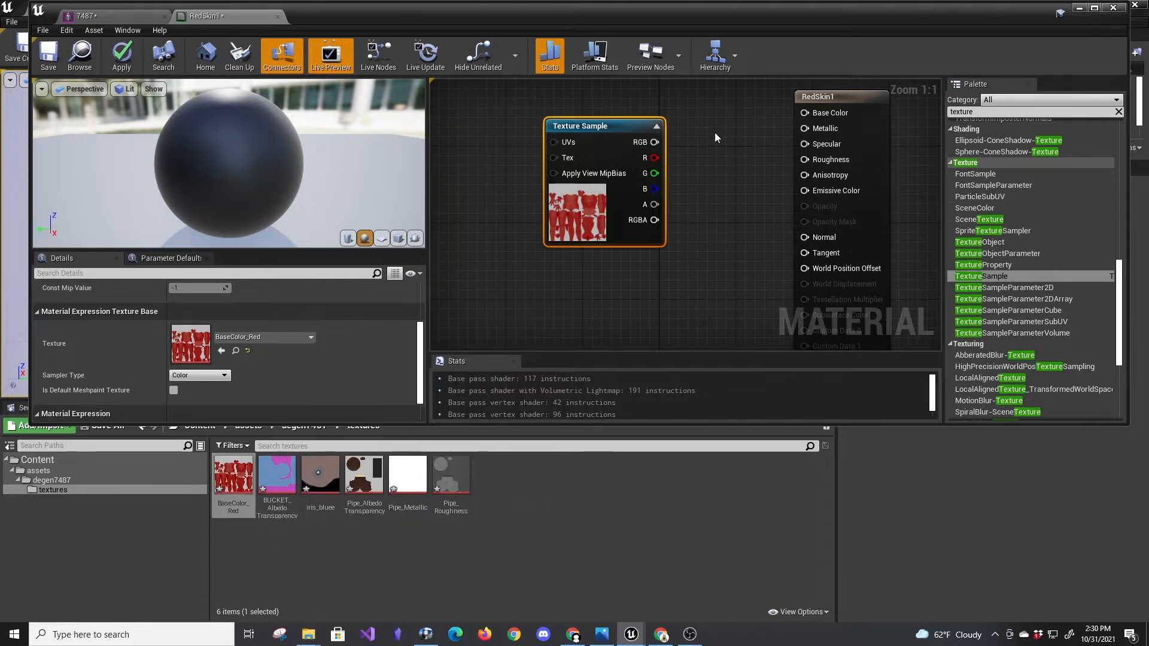
{"action": "left_click_drag", "start_coordinate": [654, 142], "coordinate": [831, 114]}
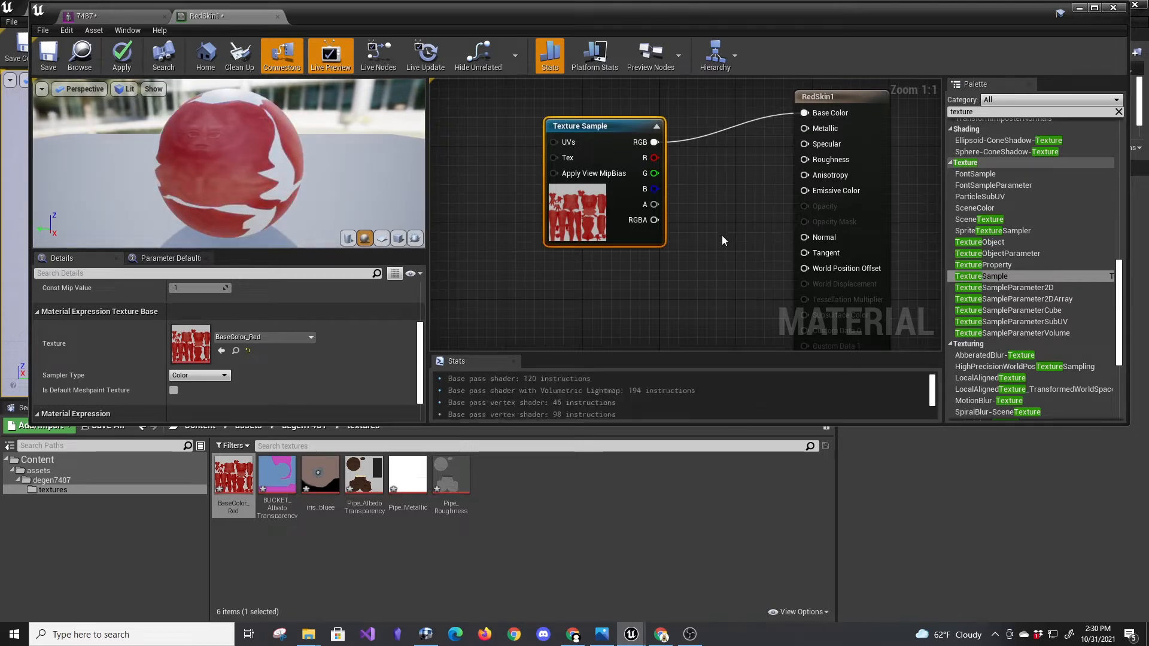
{"action": "left_click_drag", "start_coordinate": [618, 131], "coordinate": [598, 121]}
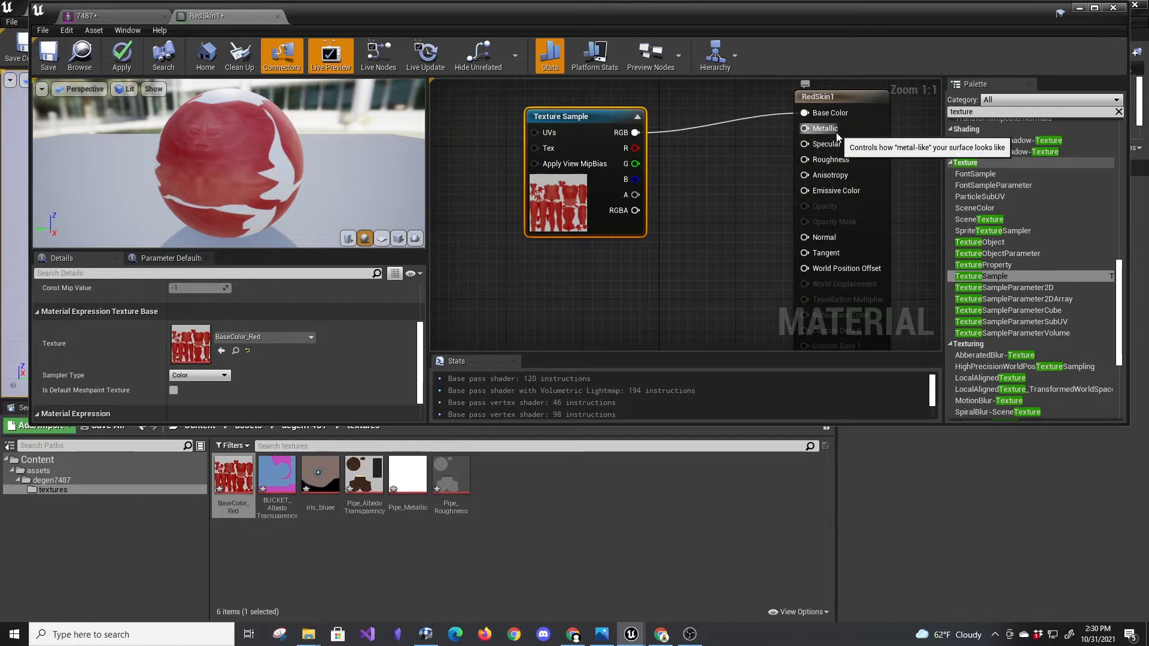
{"action": "left_click_drag", "start_coordinate": [589, 119], "coordinate": [590, 110]}
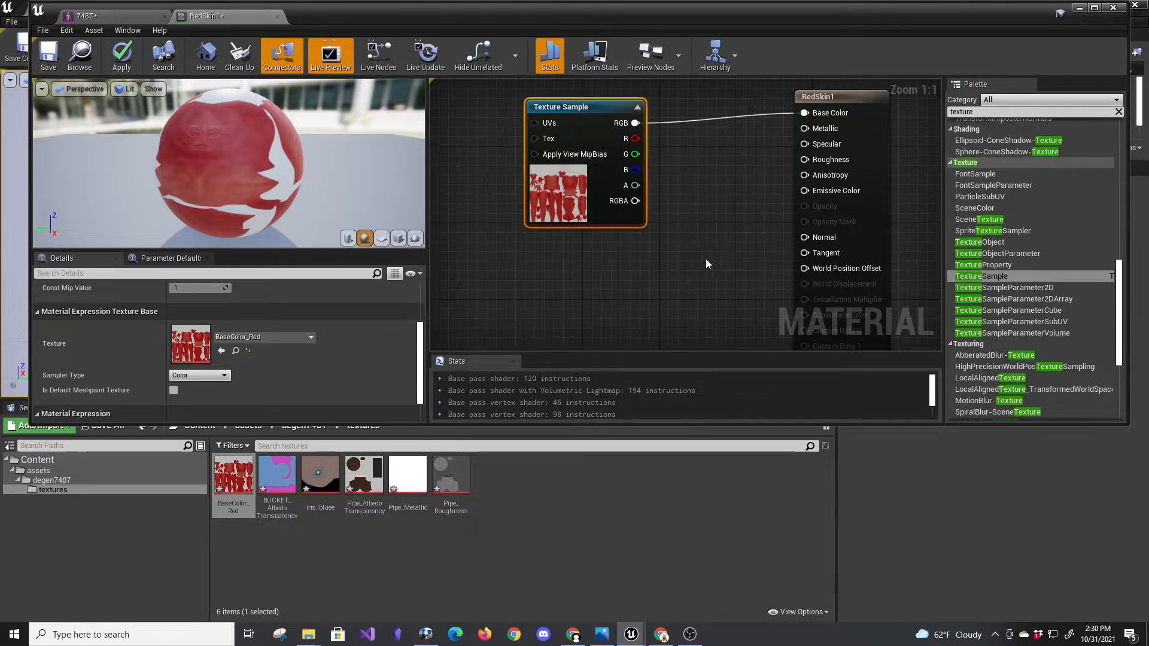
Add a Constant node to the RedSkin1 graph below the Texture Sample node.
{"action": "right_click", "coordinate": [622, 269]}
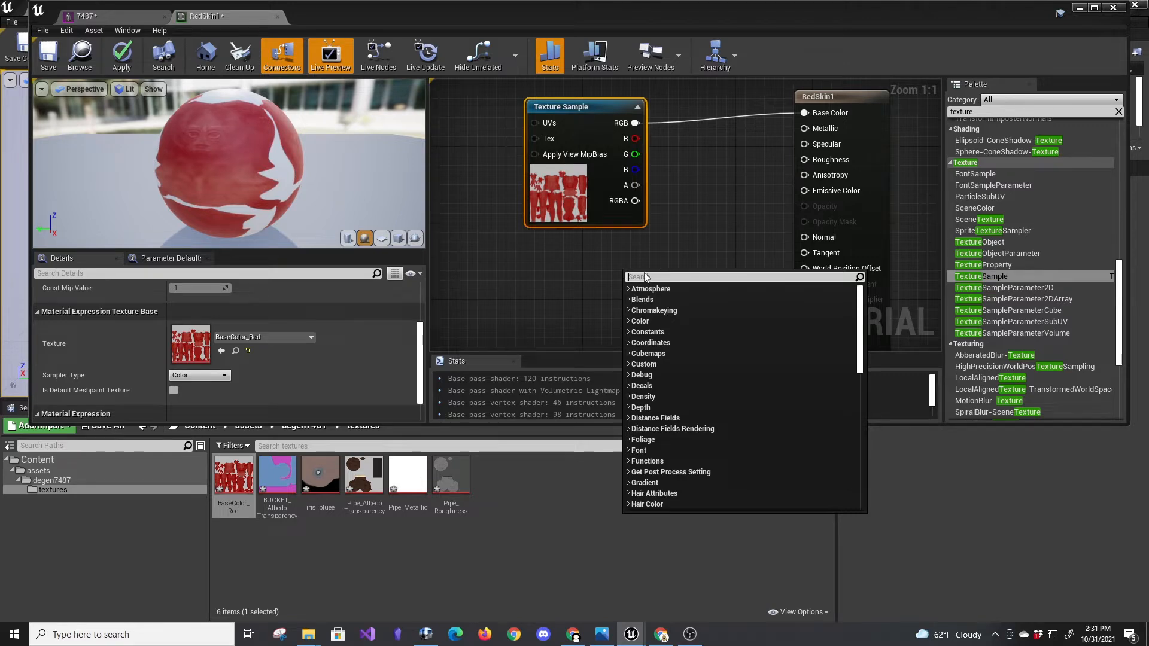
{"action": "type", "text": "con"}
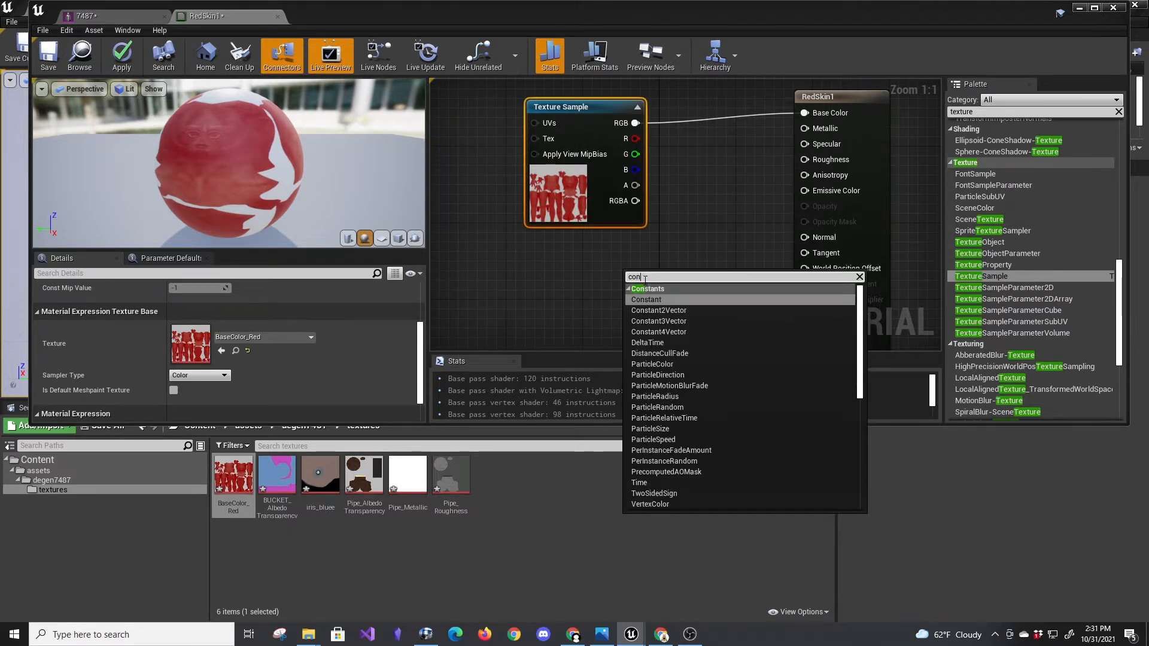
{"action": "left_click", "coordinate": [640, 303]}
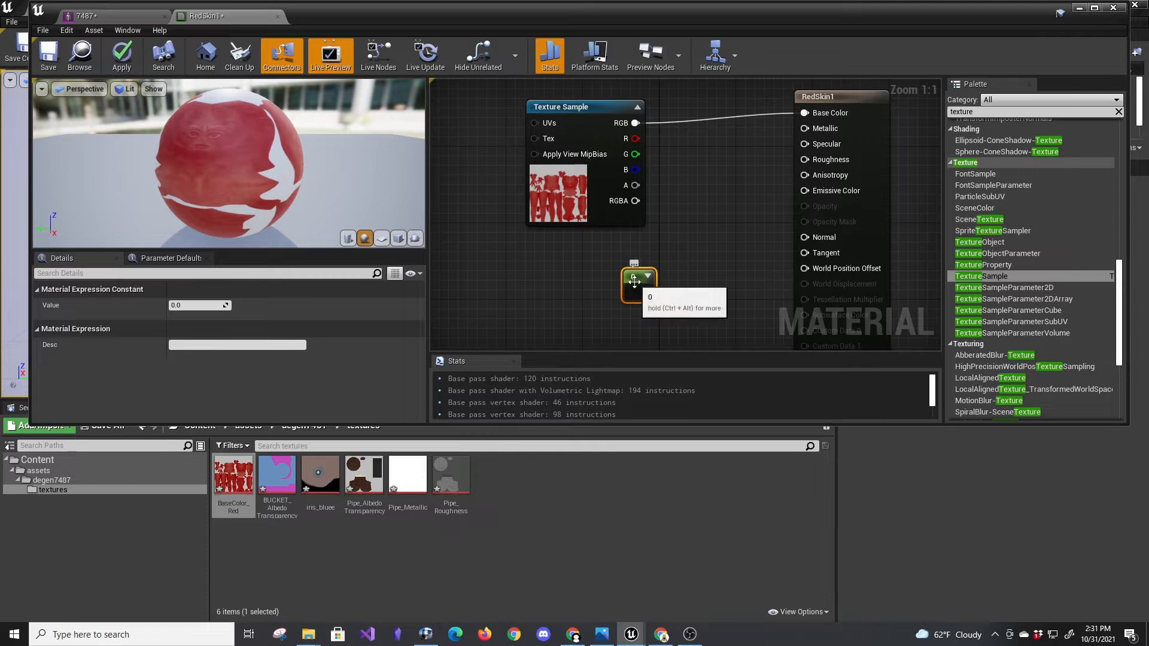
Connect the Constant node to Roughness of RedSkin1, set its value to 1, and save the material.
{"action": "left_click_drag", "start_coordinate": [645, 293], "coordinate": [803, 162]}
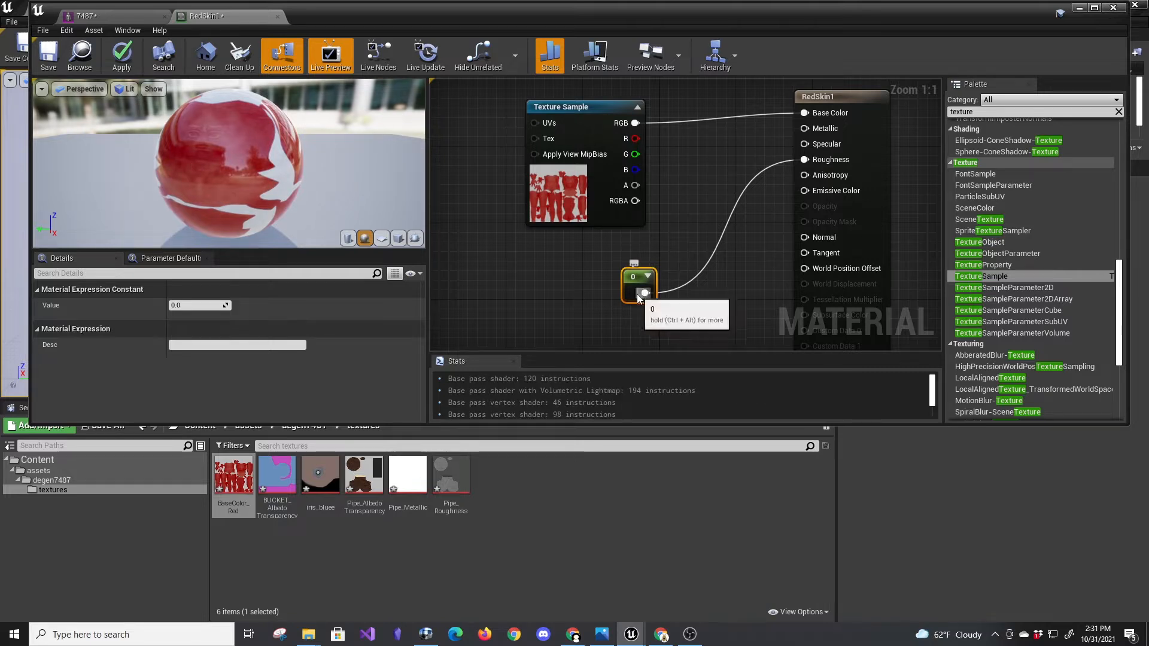
{"action": "left_click", "coordinate": [186, 305]}
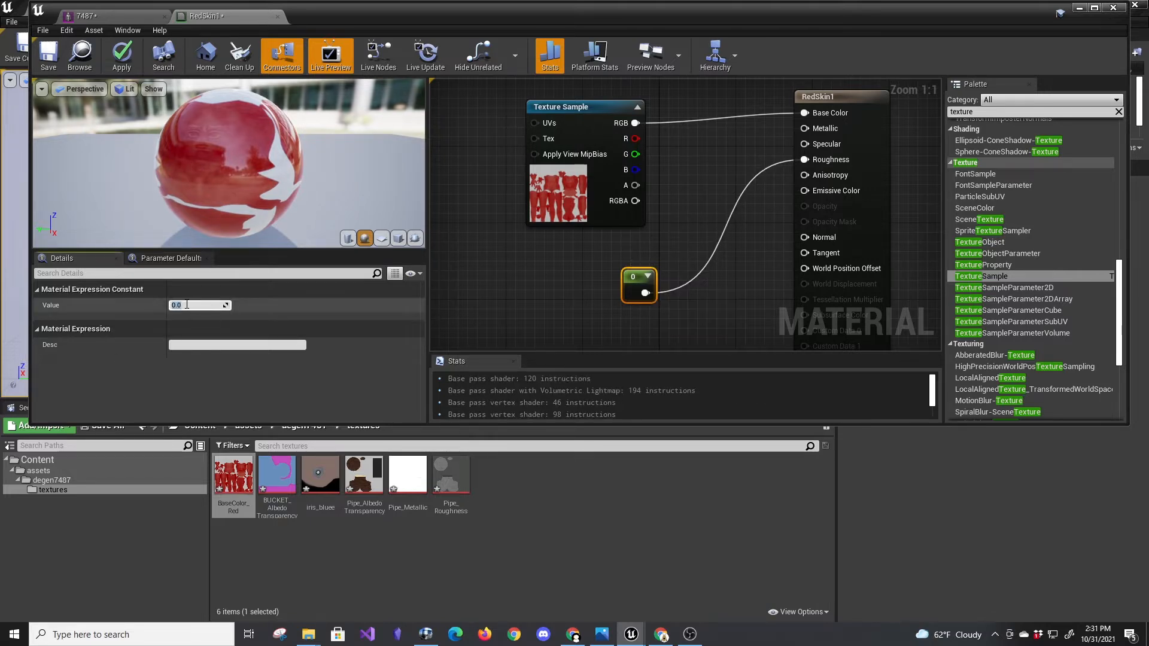
{"action": "type", "text": "1"}
{"action": "key", "text": "Return"}
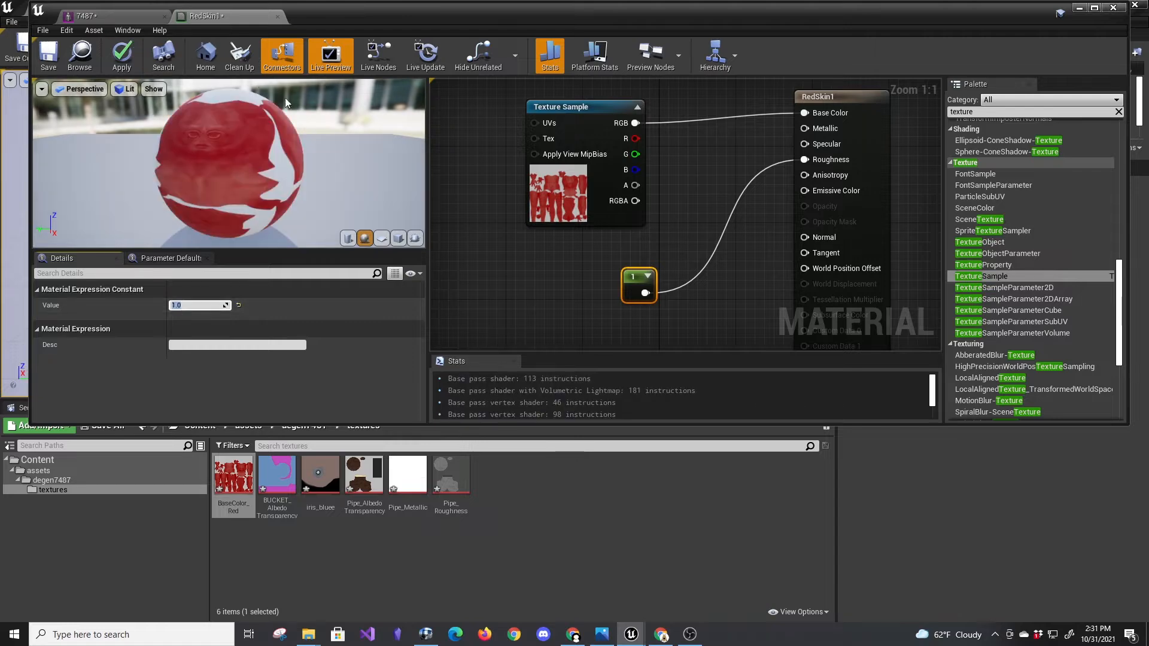
{"action": "left_click", "coordinate": [51, 59]}
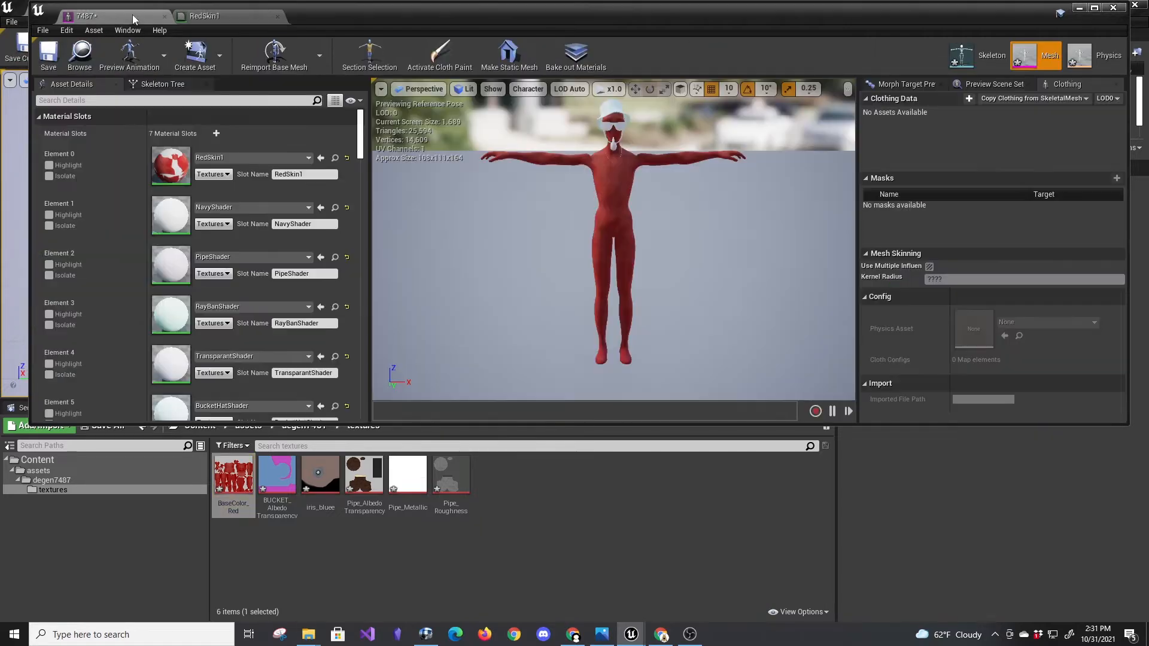
Open the RayBanShader material from the 7487 mesh's material slots and spread its Param and result nodes apart.
{"action": "left_click", "coordinate": [132, 15]}
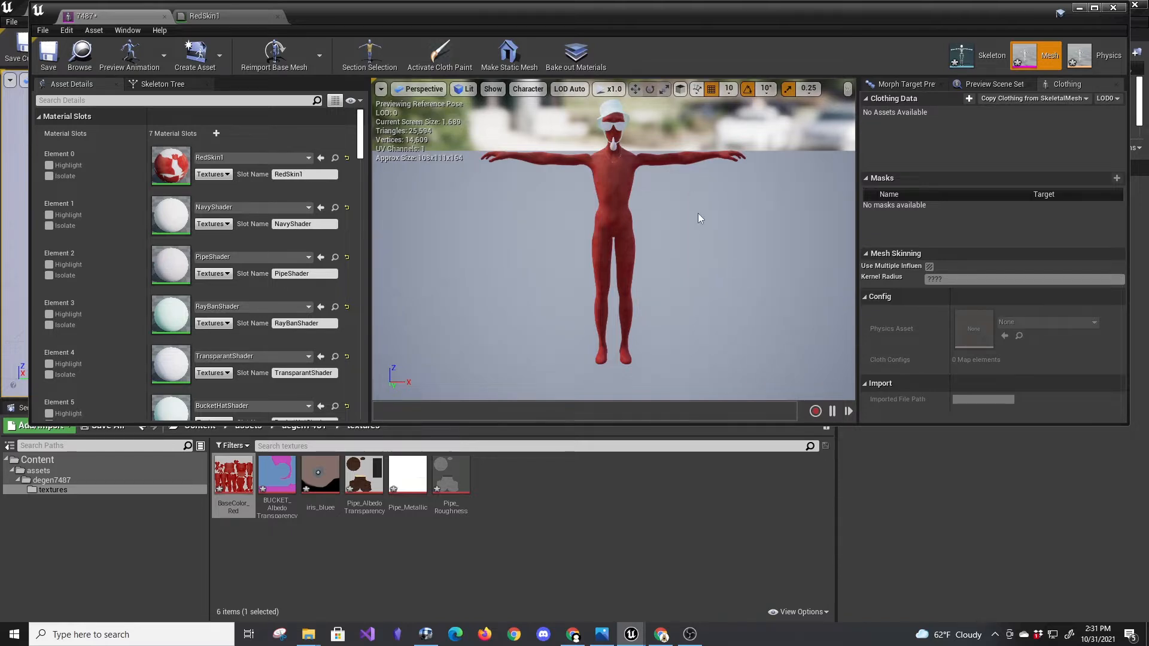
{"action": "mouse_move", "coordinate": [698, 213]}
{"action": "left_mouse_down"}
{"action": "mouse_move", "coordinate": [653, 206]}
{"action": "mouse_move", "coordinate": [686, 202]}
{"action": "left_mouse_up"}
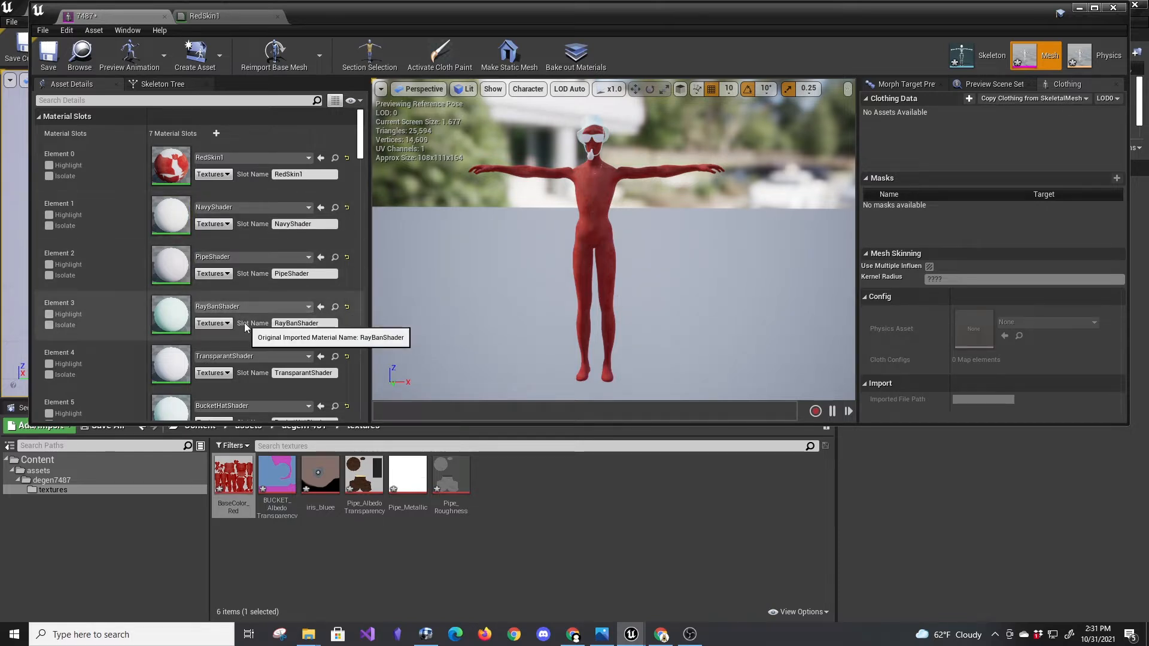
{"action": "scroll", "coordinate": [267, 333], "scroll_direction": "down", "scroll_amount": 1}
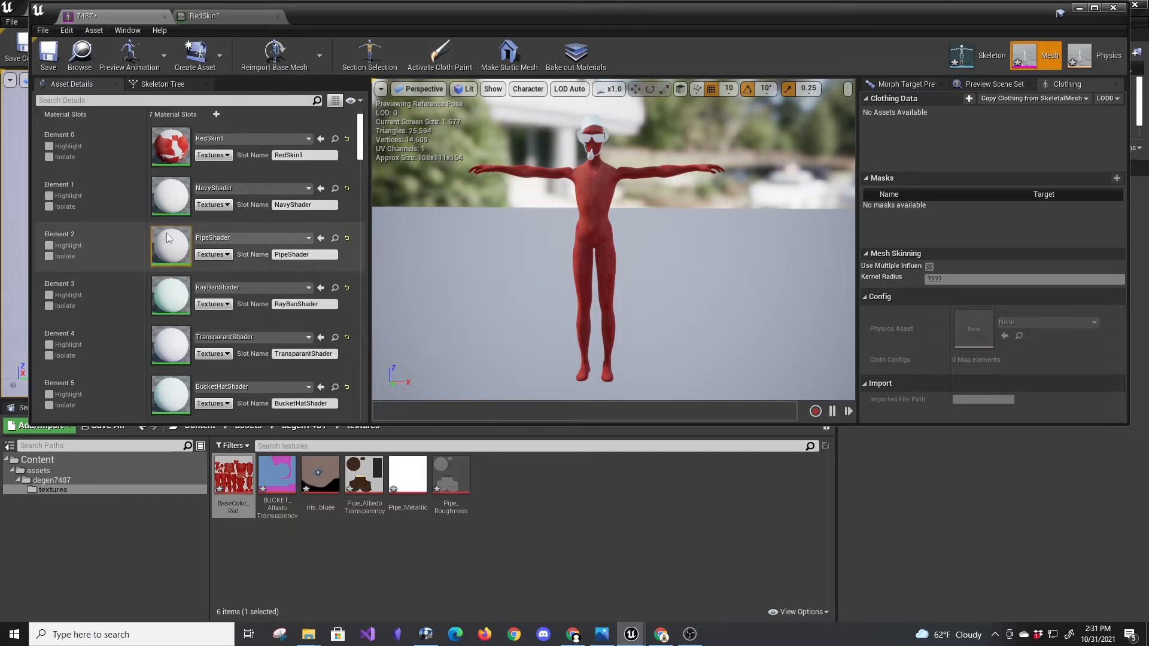
{"action": "double_click", "coordinate": [174, 292]}
{"action": "left_click_drag", "start_coordinate": [698, 99], "coordinate": [609, 115]}
{"action": "left_click_drag", "start_coordinate": [793, 106], "coordinate": [706, 128]}
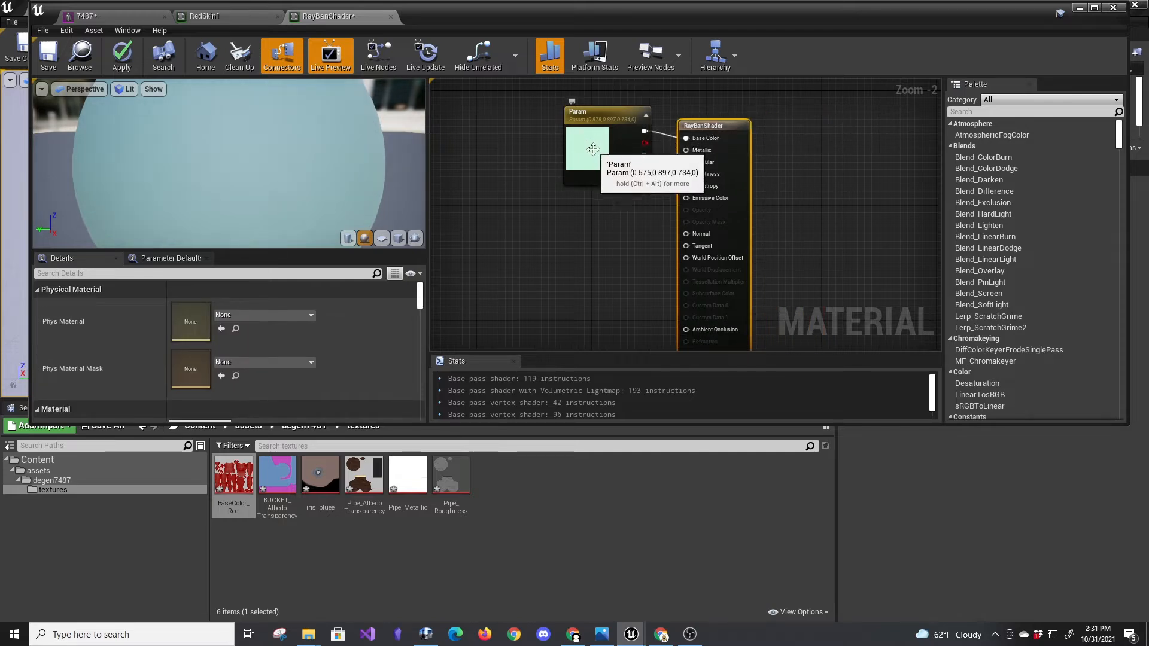
Set the Param colour of RayBanShader to black by lowering its colour value to 0.
{"action": "double_click", "coordinate": [593, 149]}
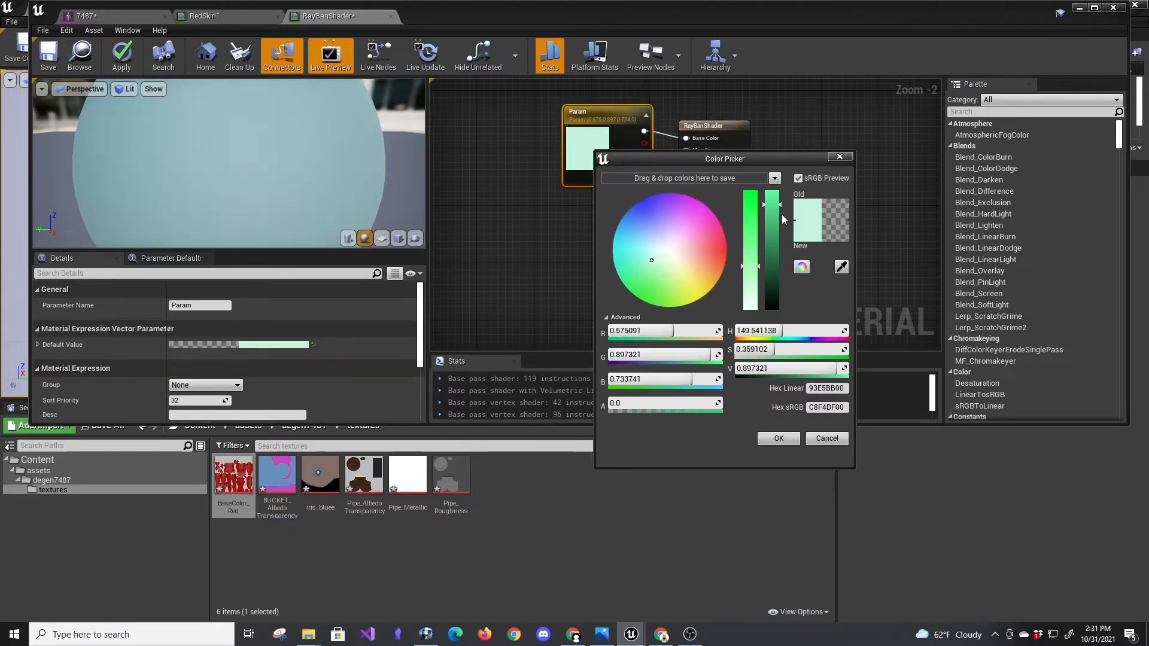
{"action": "left_click_drag", "start_coordinate": [782, 220], "coordinate": [781, 335]}
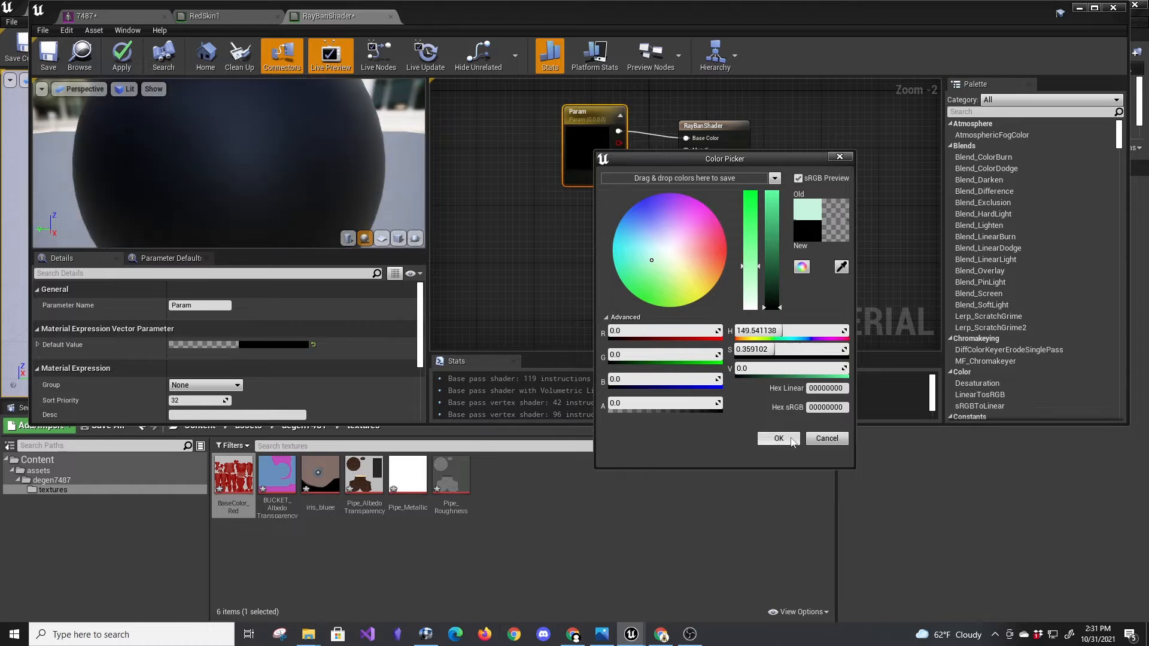
{"action": "left_click", "coordinate": [791, 441]}
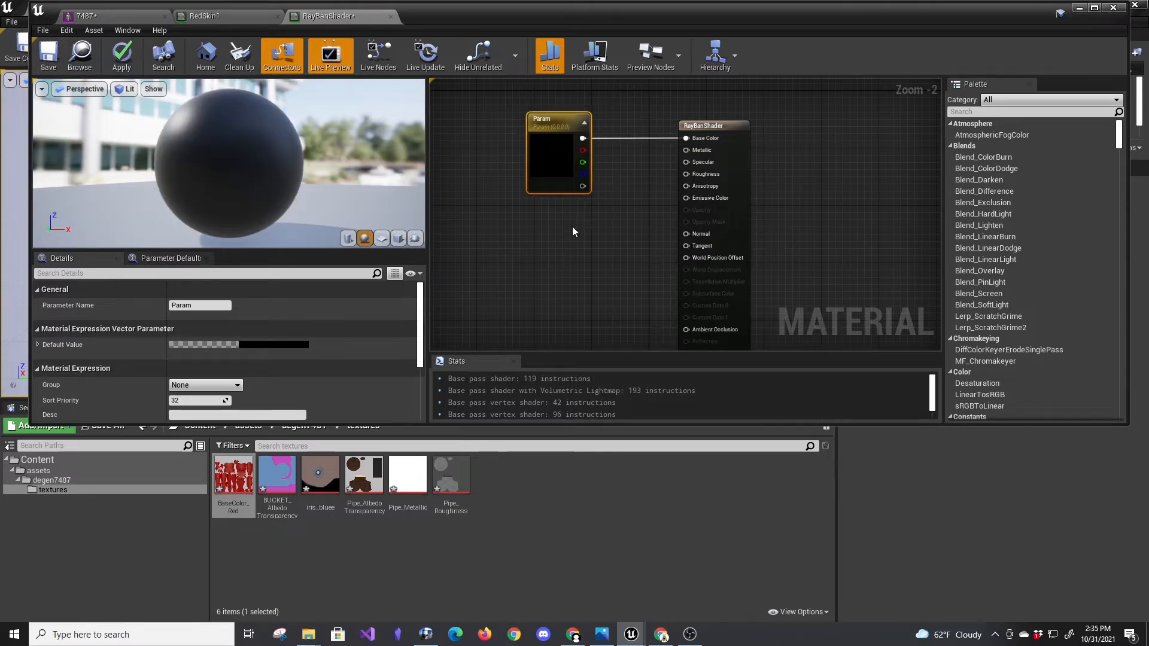
Add two Constant nodes below Param in RayBanShader and connect one to Metallic and the other to Roughness.
{"action": "right_click", "coordinate": [537, 239]}
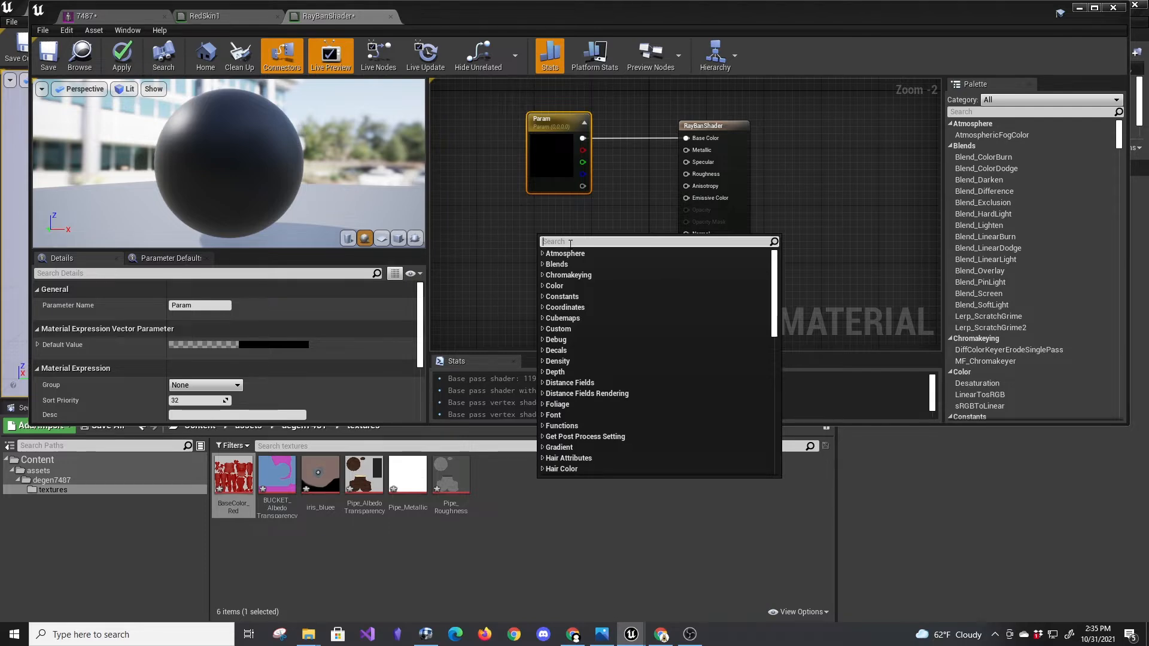
{"action": "type", "text": "const"}
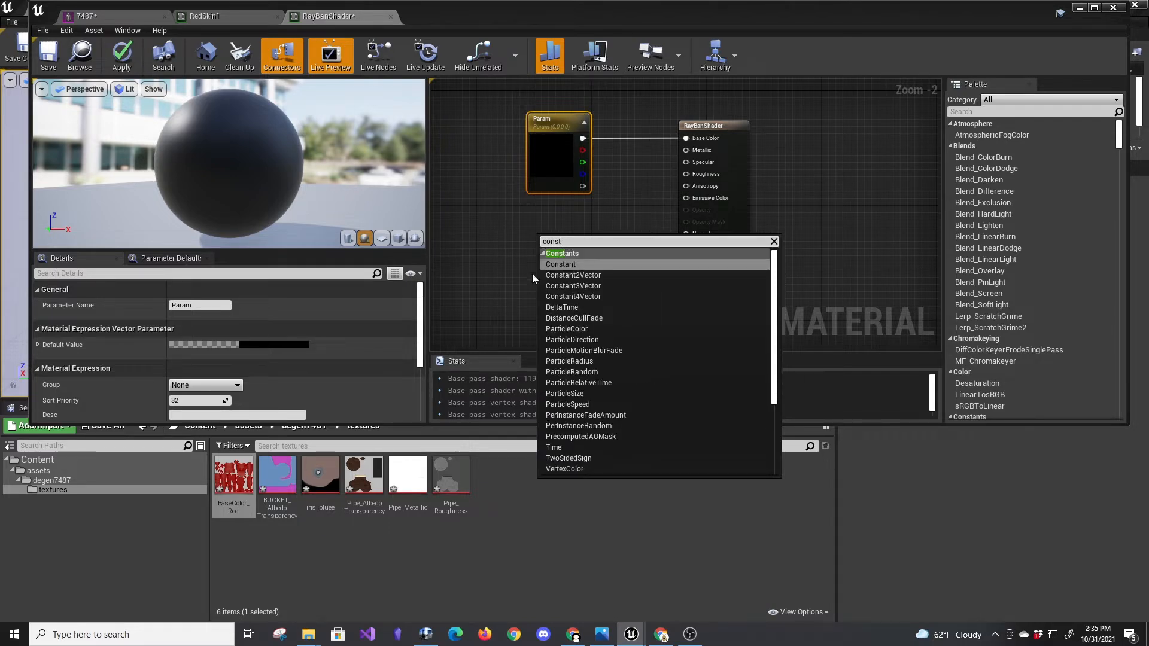
{"action": "left_click", "coordinate": [566, 265]}
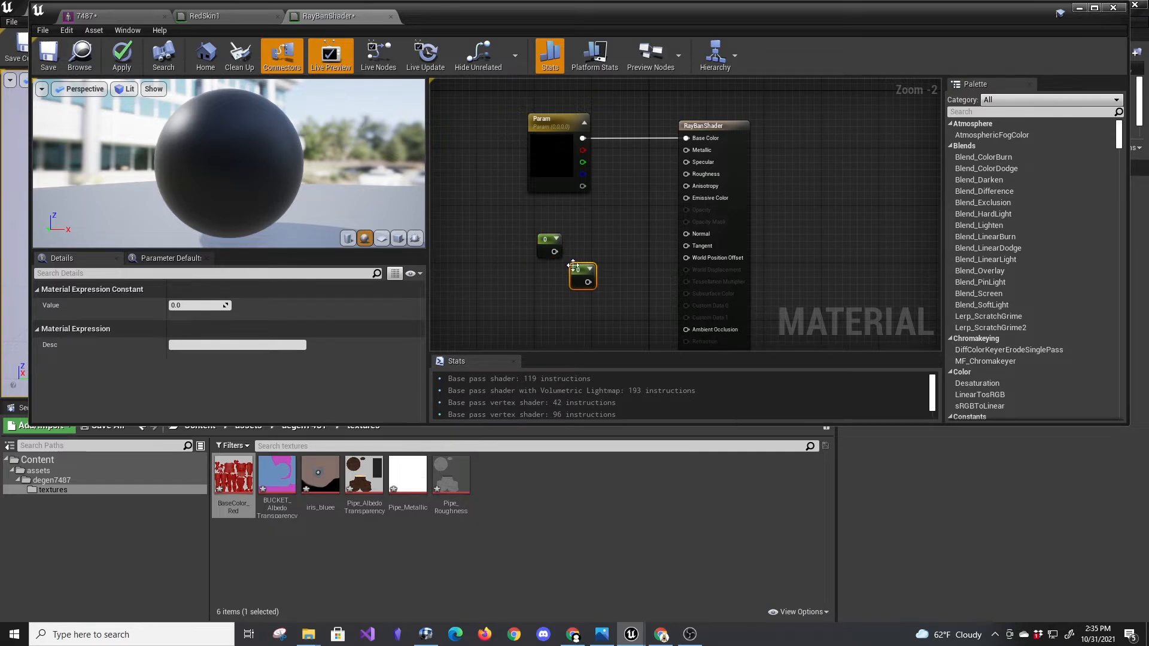
{"action": "left_click_drag", "start_coordinate": [555, 251], "coordinate": [687, 150]}
{"action": "left_click_drag", "start_coordinate": [588, 288], "coordinate": [687, 174]}
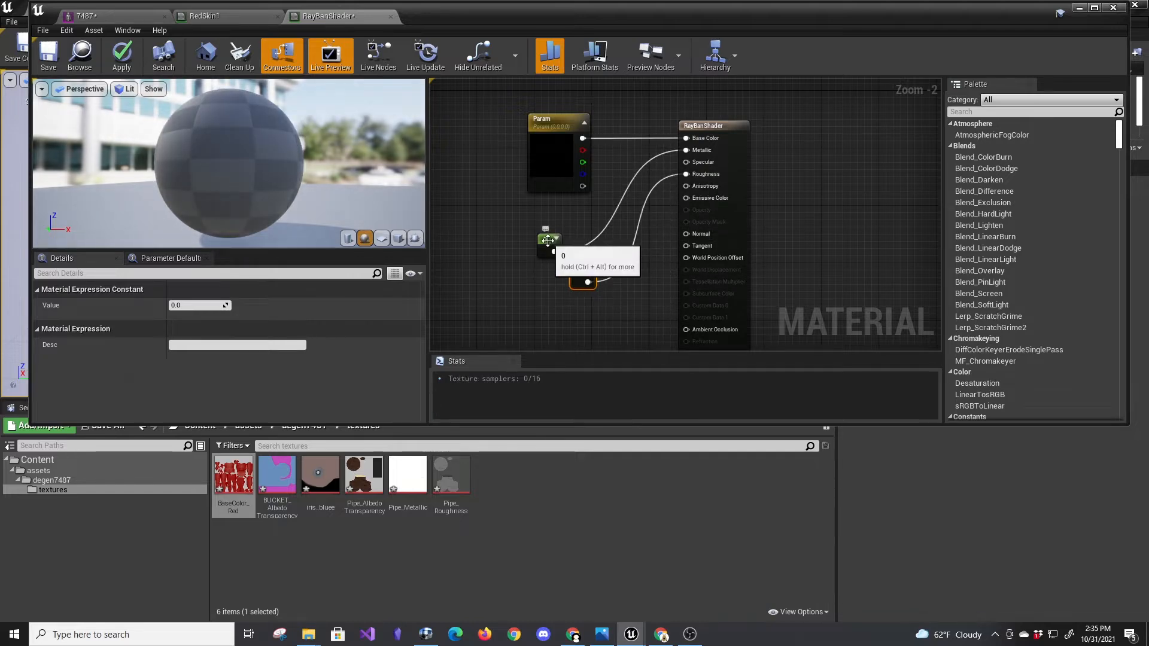
Set both the Metallic and the Roughness constants of RayBanShader to 0.3 and save the material.
{"action": "left_click", "coordinate": [548, 241]}
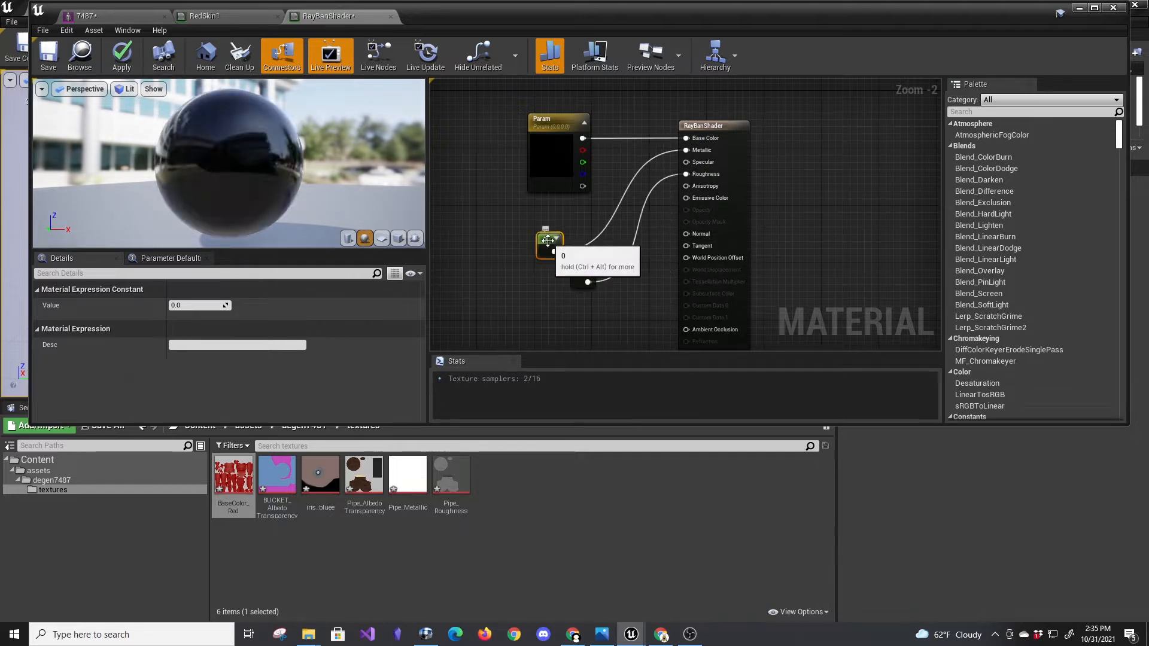
{"action": "left_click", "coordinate": [190, 306]}
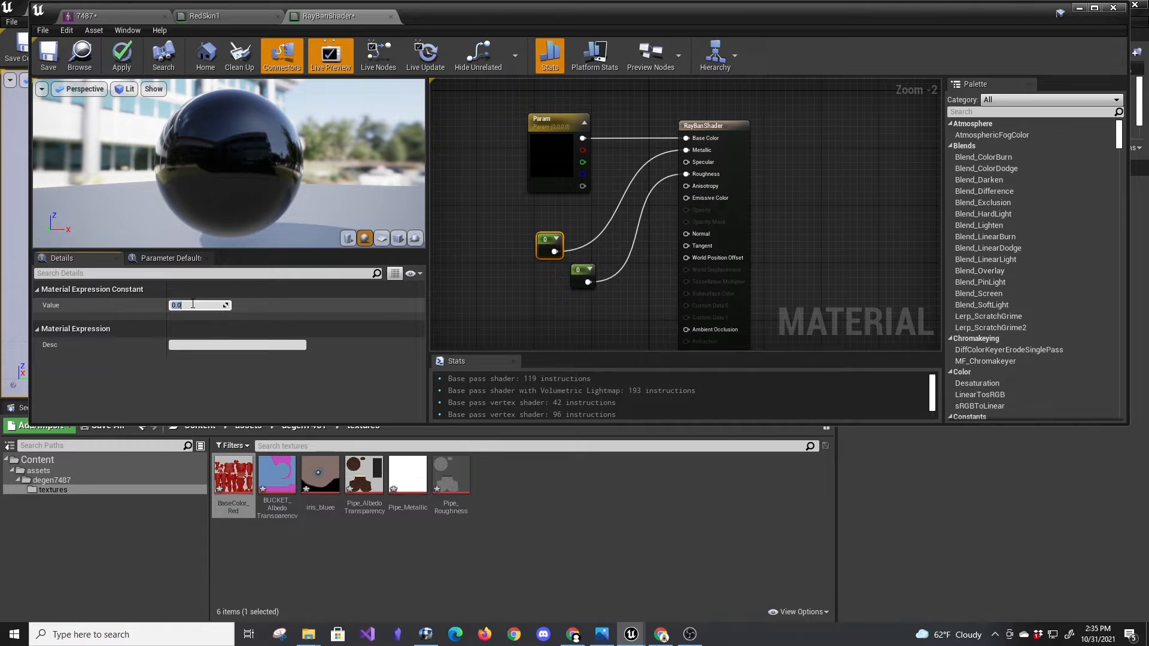
{"action": "type", "text": ".3"}
{"action": "key", "text": "Return"}
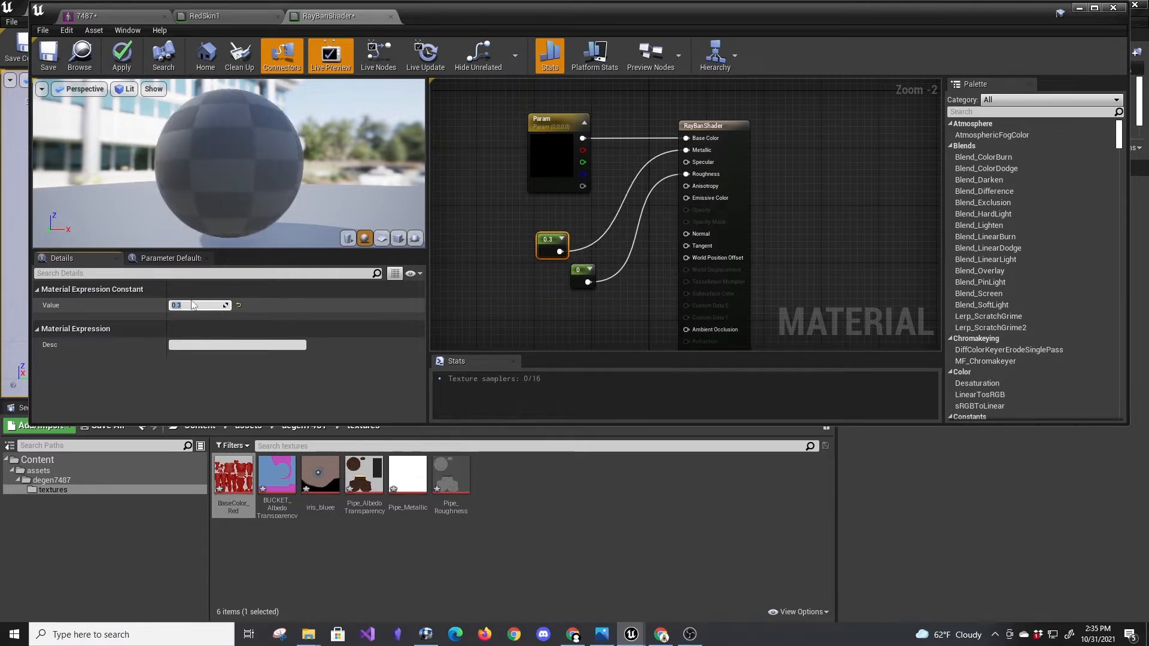
{"action": "left_click", "coordinate": [581, 274]}
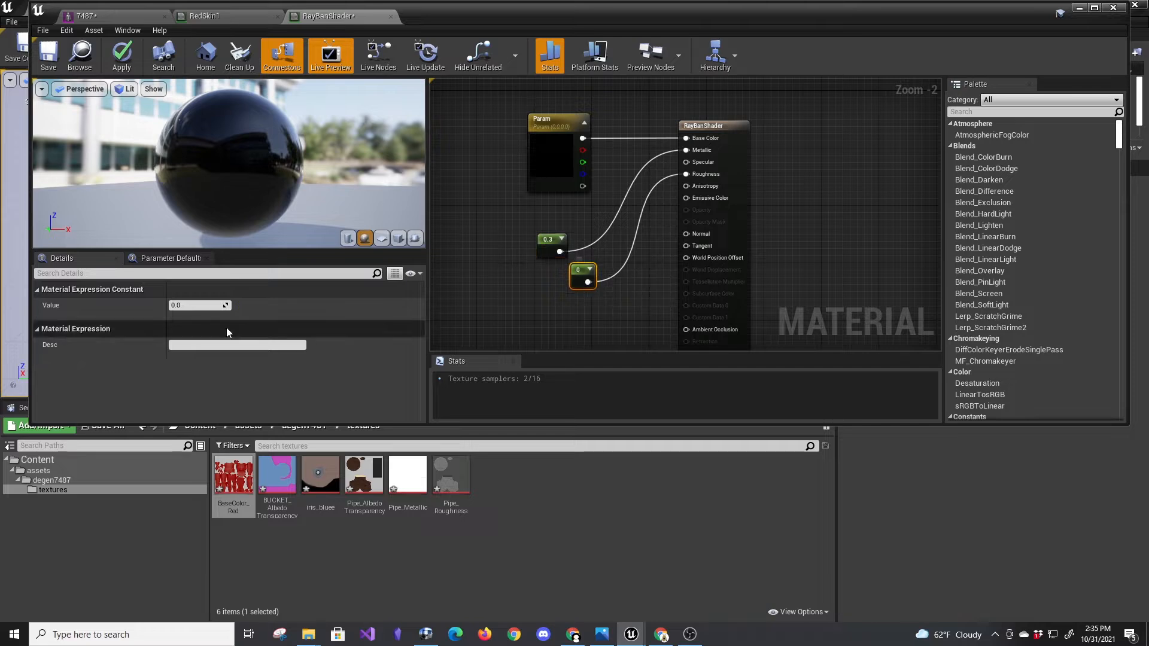
{"action": "left_click", "coordinate": [200, 305]}
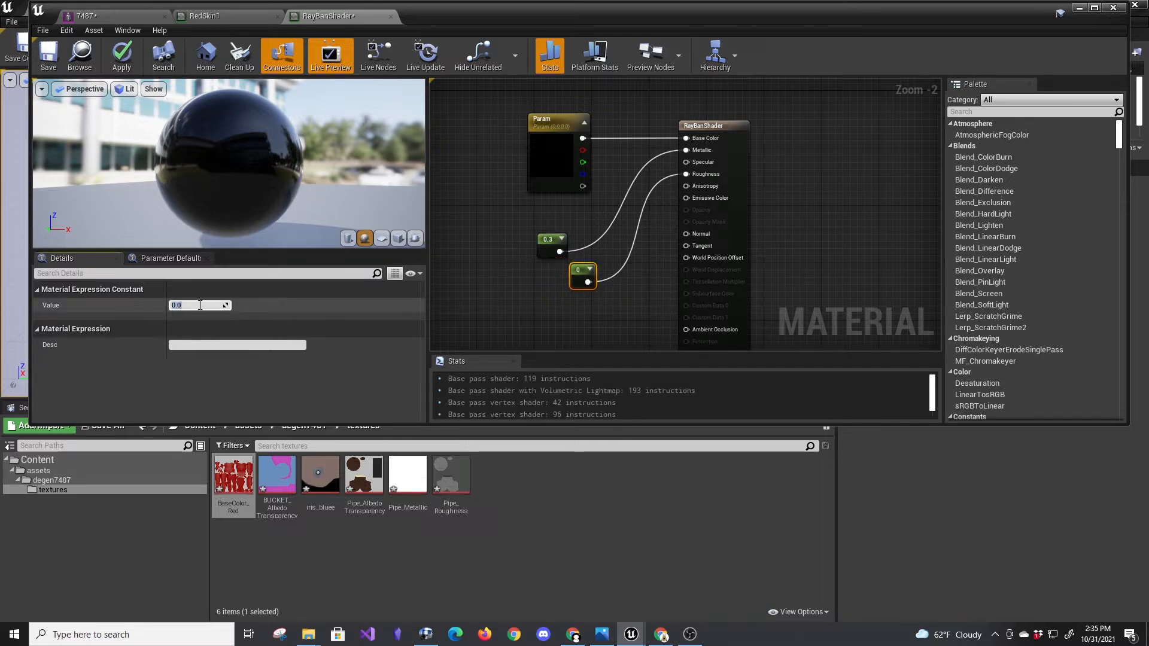
{"action": "type", "text": ".3"}
{"action": "key", "text": "Return"}
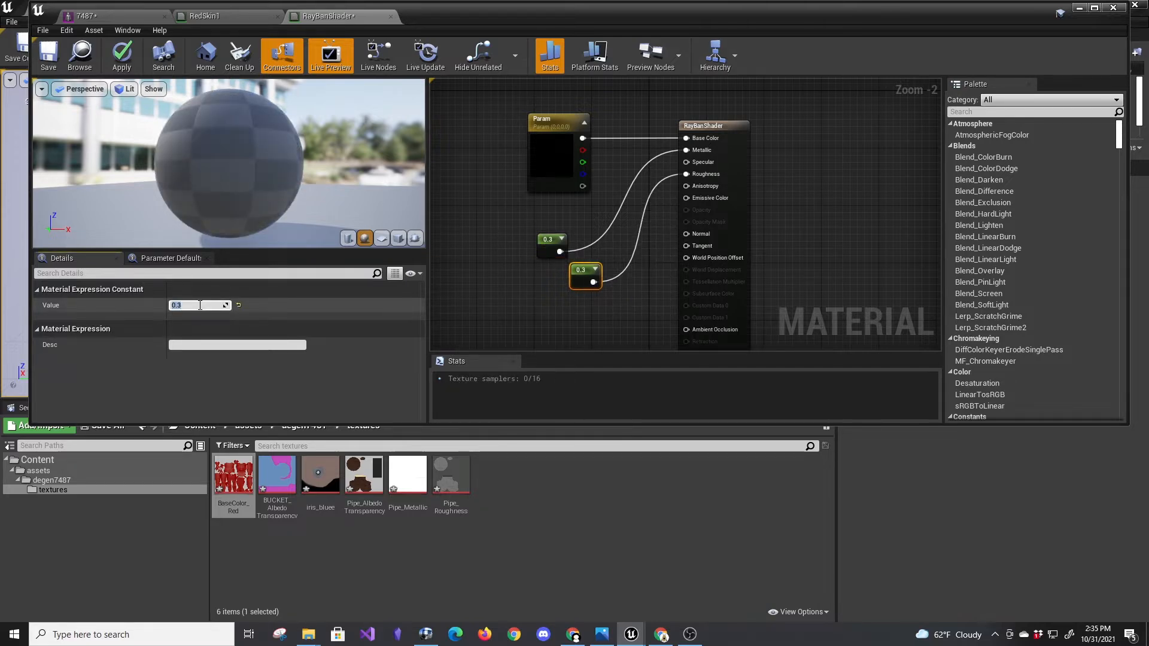
{"action": "key", "text": "ctrl+s"}
Check the glasses on the 7487 mesh, and open the TransparantShader material with its Param node moved clear of the result node.
{"action": "left_click", "coordinate": [111, 17]}
{"action": "scroll", "coordinate": [651, 149], "scroll_direction": "up", "scroll_amount": 4}
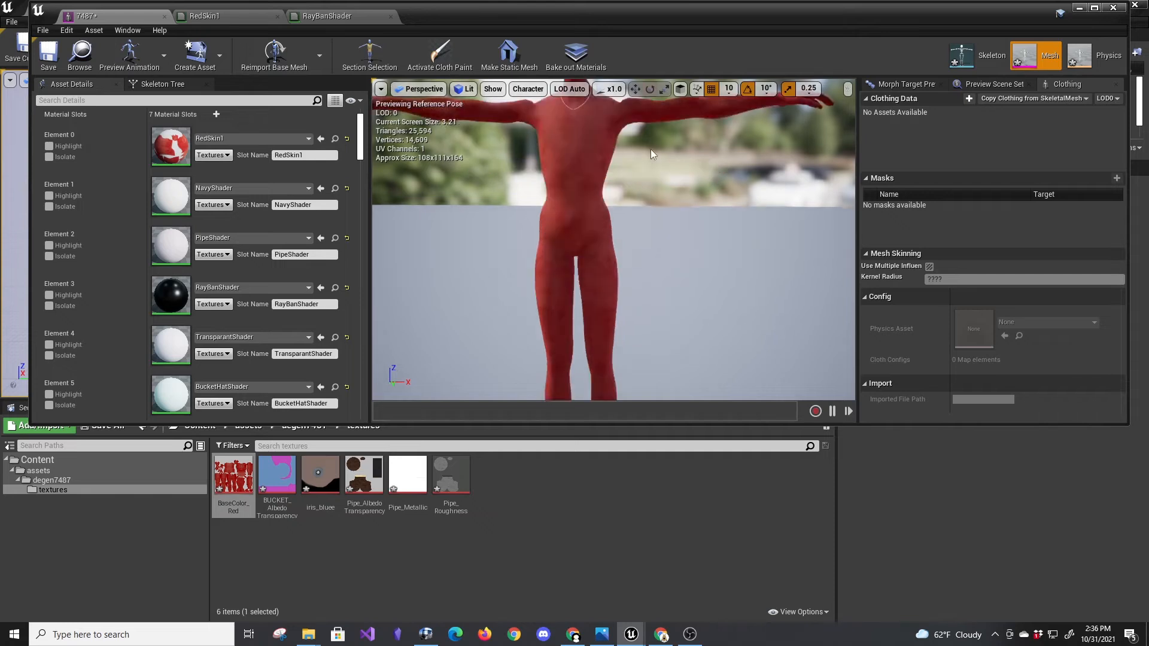
{"action": "middle_click_drag", "start_coordinate": [651, 149], "coordinate": [651, 54]}
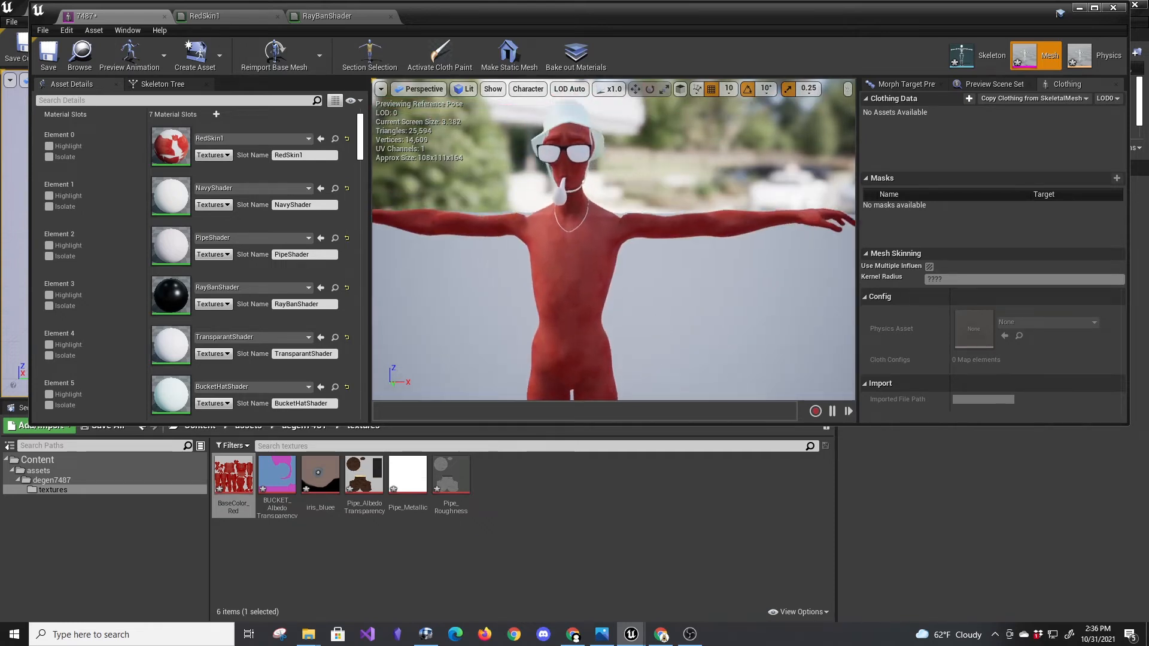
{"action": "scroll", "coordinate": [649, 150], "scroll_direction": "up", "scroll_amount": 3}
{"action": "middle_click_drag", "start_coordinate": [650, 150], "coordinate": [683, 201]}
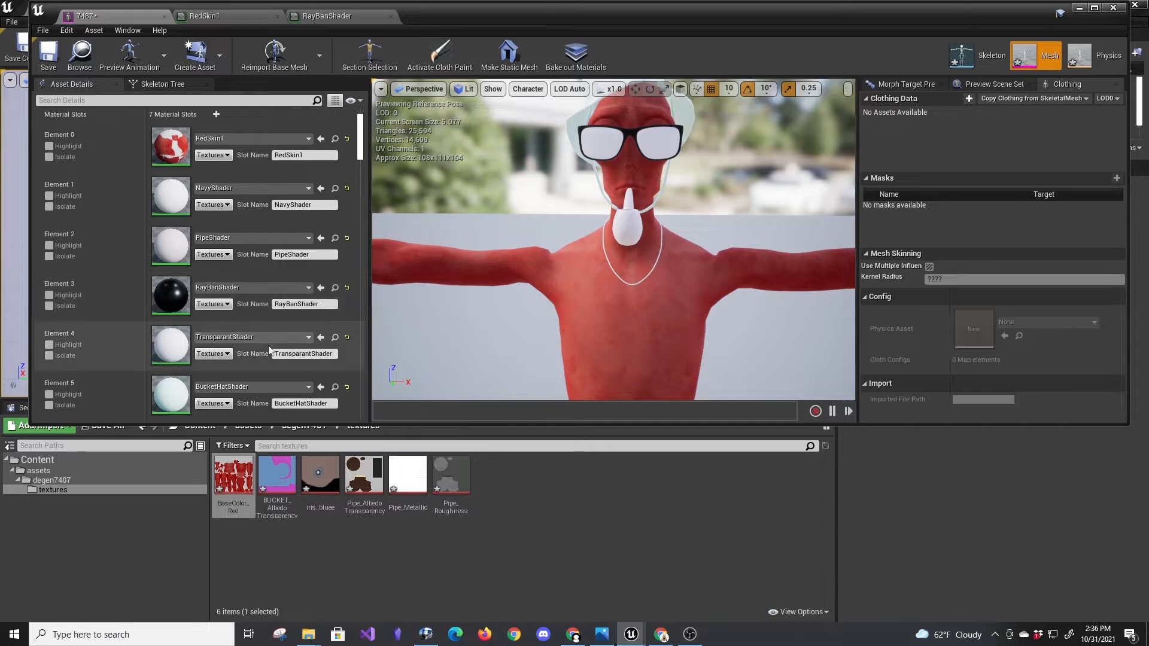
{"action": "double_click", "coordinate": [176, 352]}
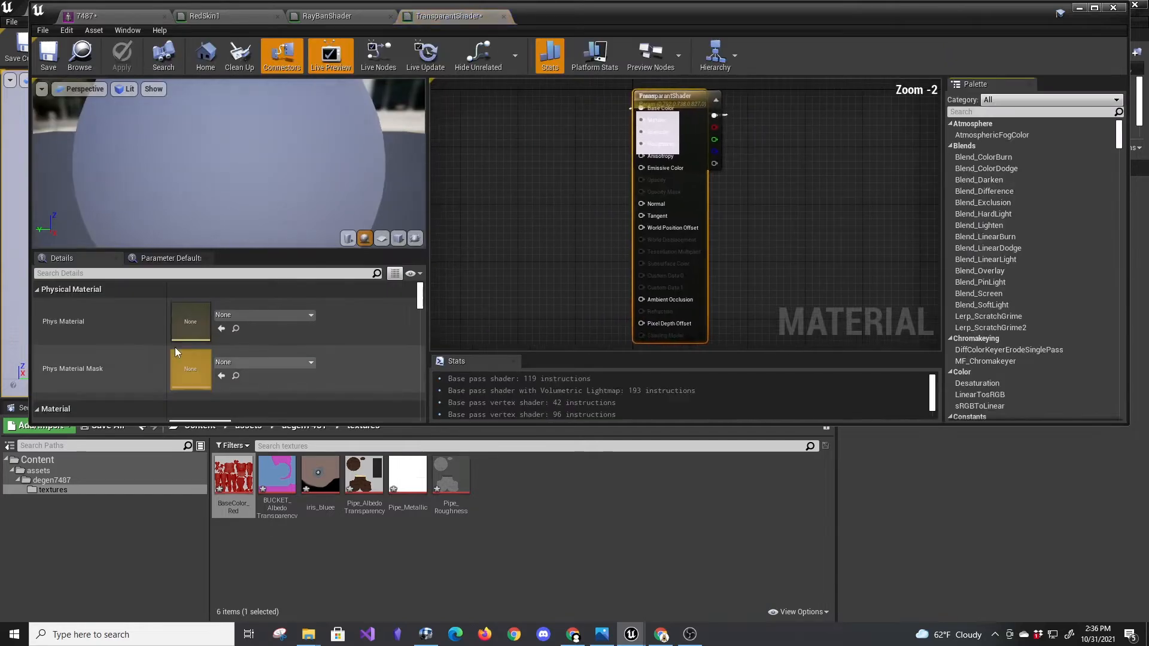
{"action": "left_click_drag", "start_coordinate": [685, 98], "coordinate": [636, 122]}
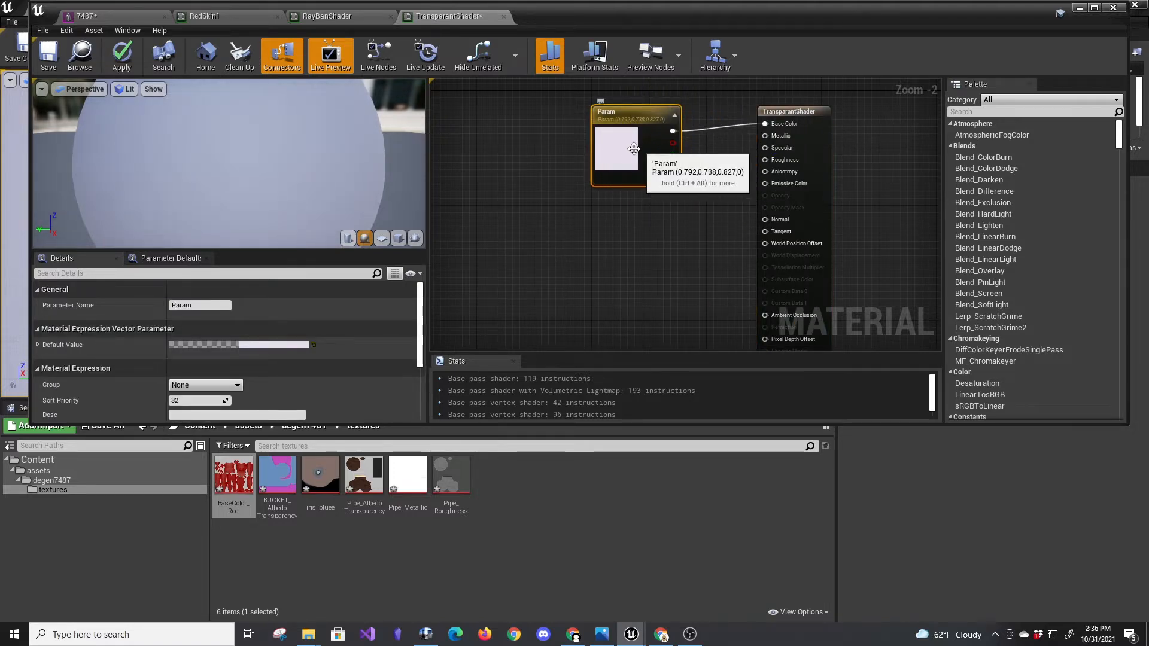
Set the Param colour of TransparantShader to a near-white tone, hex sRGB E8EBE600.
{"action": "double_click", "coordinate": [623, 117]}
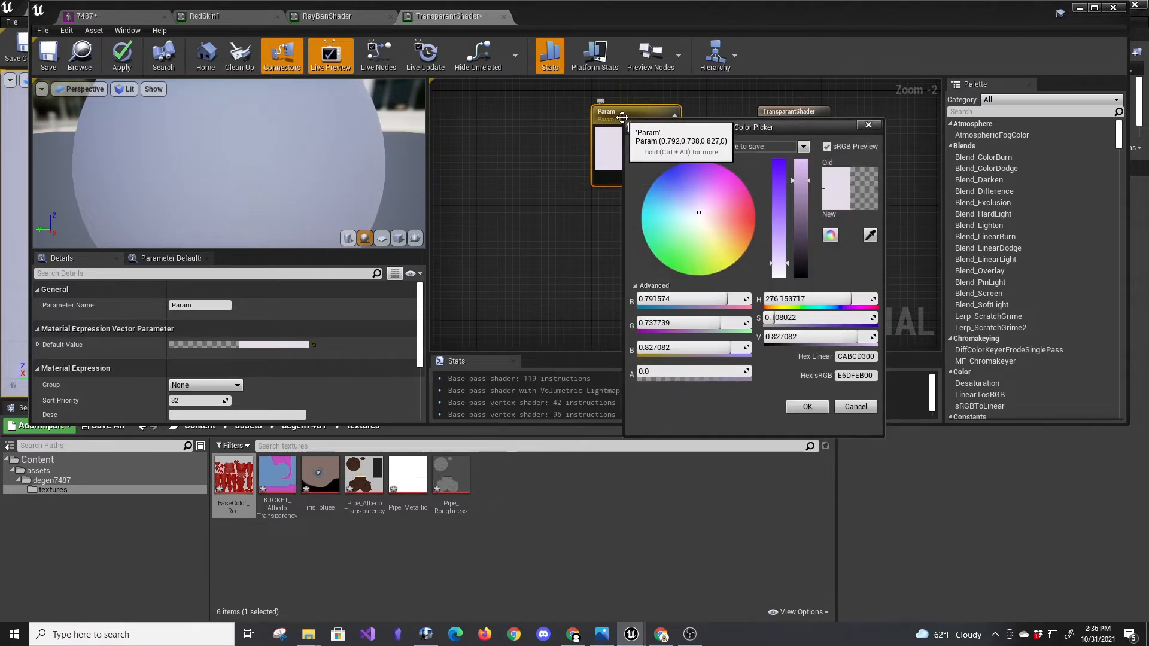
{"action": "left_click", "coordinate": [705, 221]}
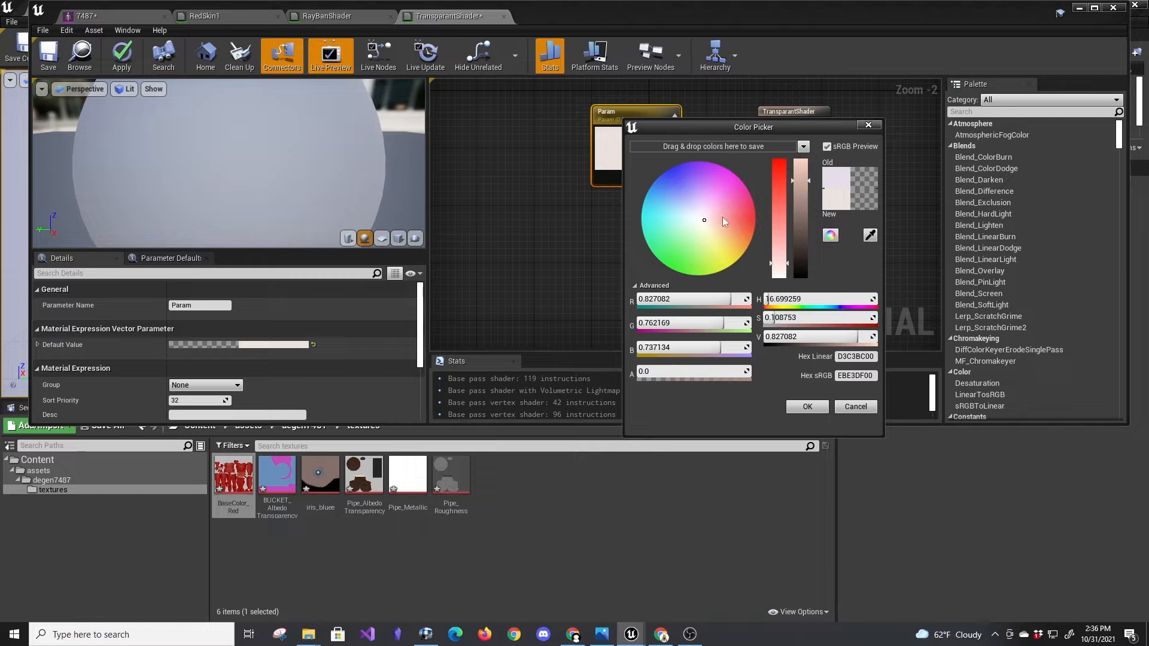
{"action": "left_click", "coordinate": [686, 221]}
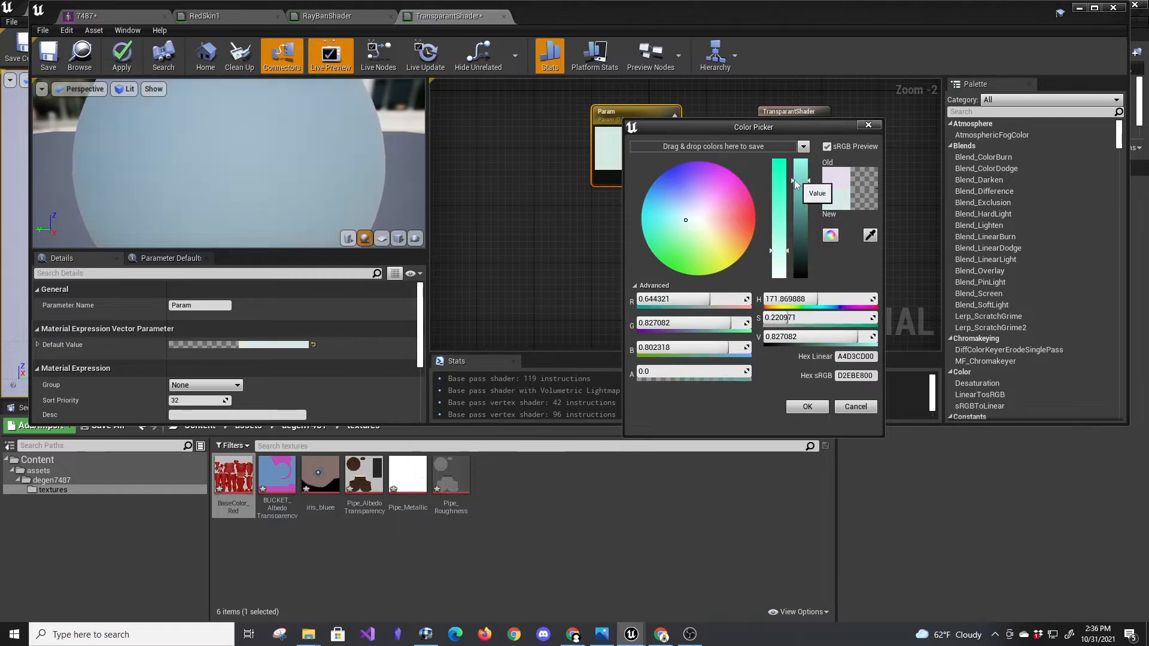
{"action": "left_click", "coordinate": [697, 221]}
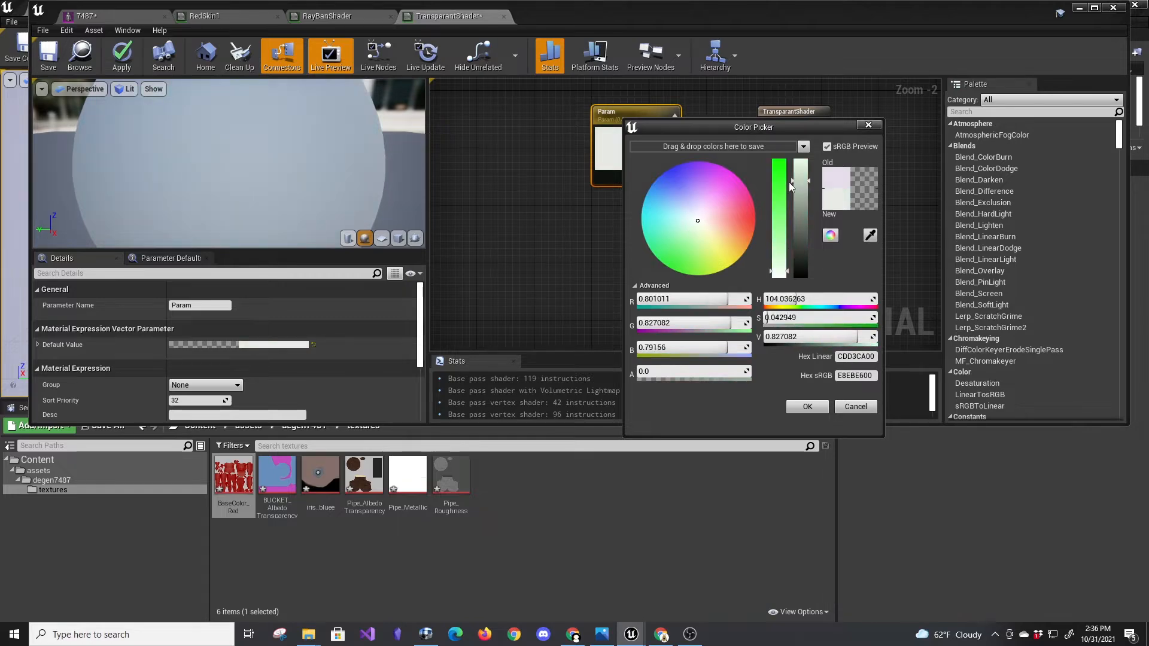
{"action": "left_click", "coordinate": [816, 406]}
Set the blend mode of the TransparantShader material to Translucent.
{"action": "left_click", "coordinate": [798, 113]}
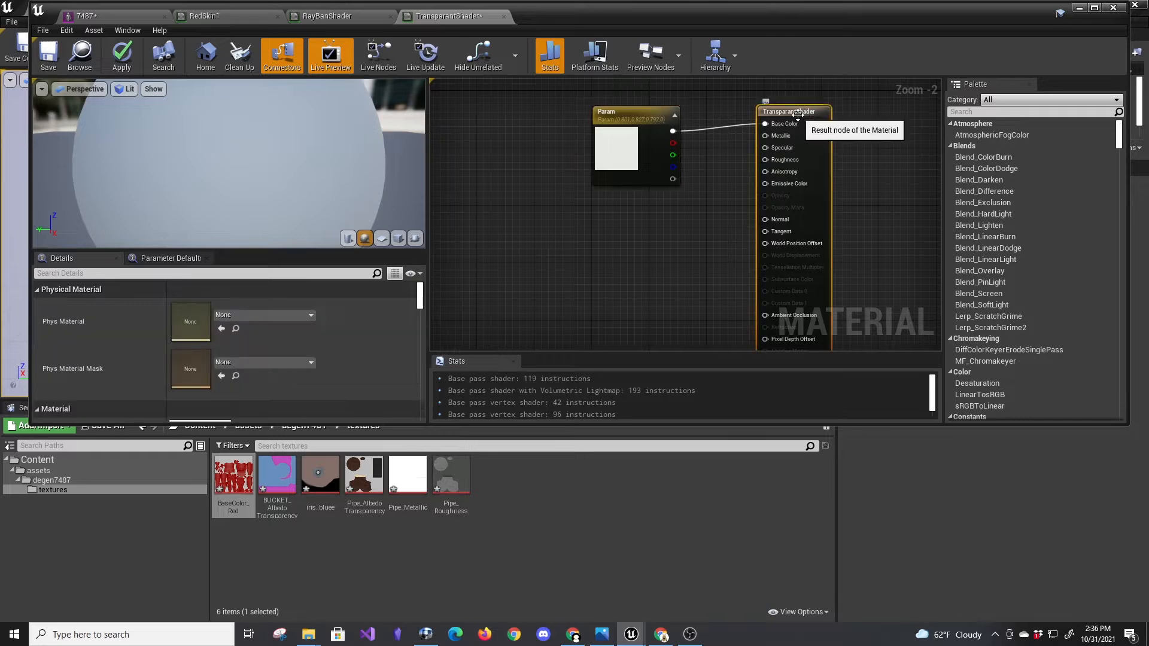
{"action": "scroll", "coordinate": [778, 205], "scroll_direction": "up", "scroll_amount": 2}
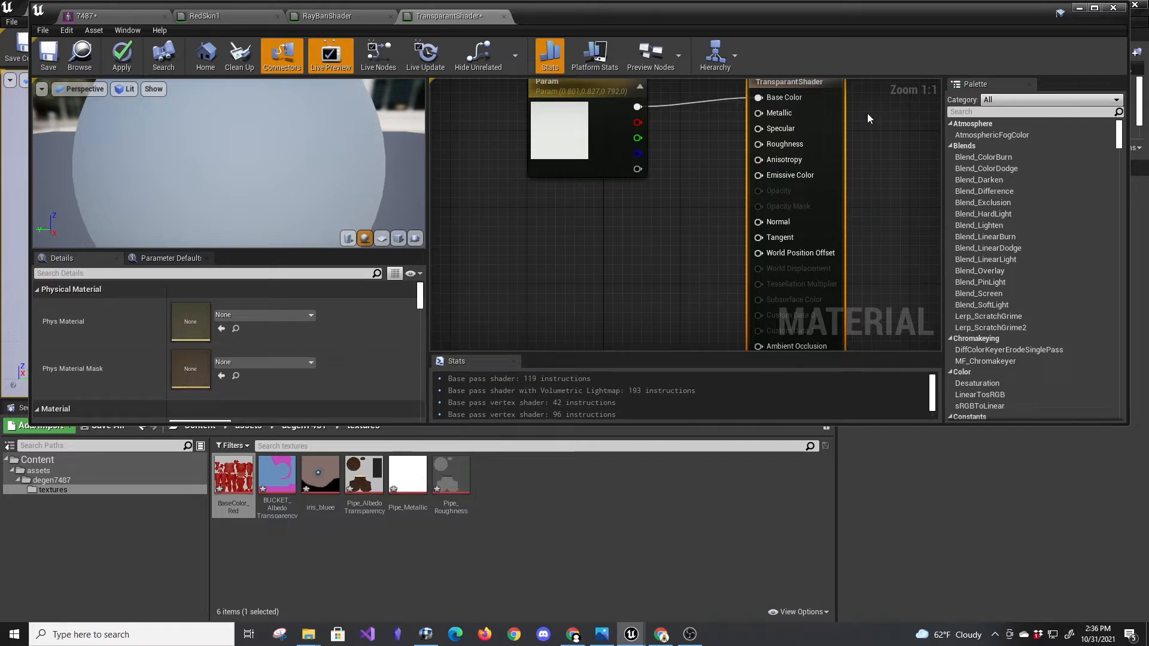
{"action": "scroll", "coordinate": [299, 353], "scroll_direction": "down", "scroll_amount": 2}
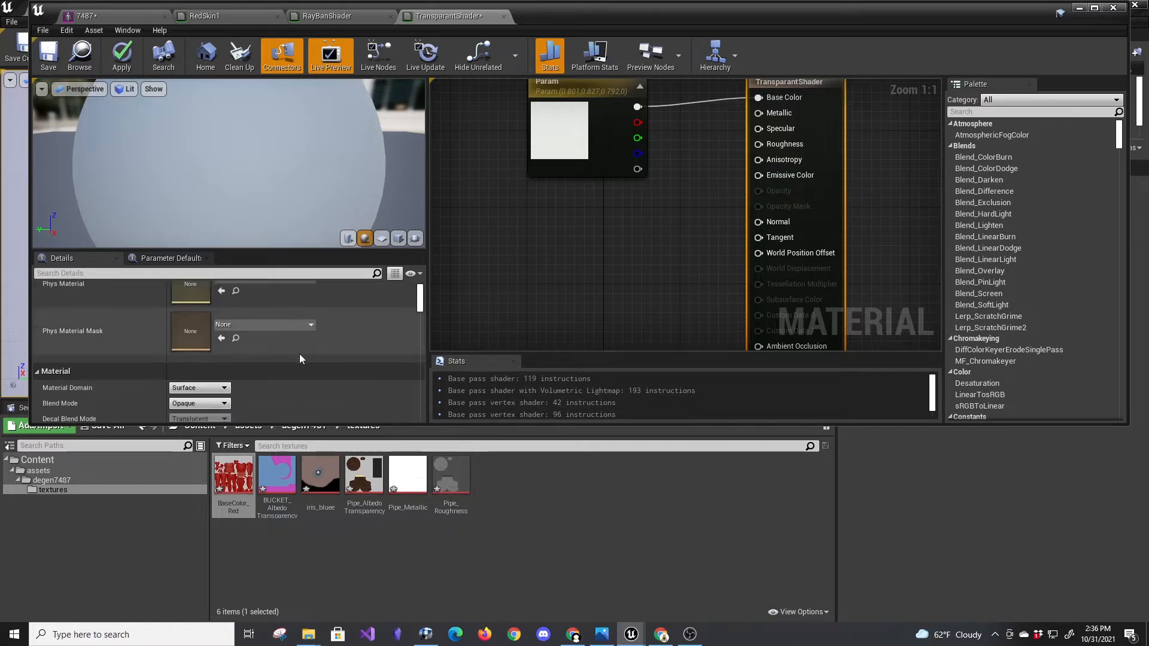
{"action": "scroll", "coordinate": [300, 358], "scroll_direction": "down", "scroll_amount": 1}
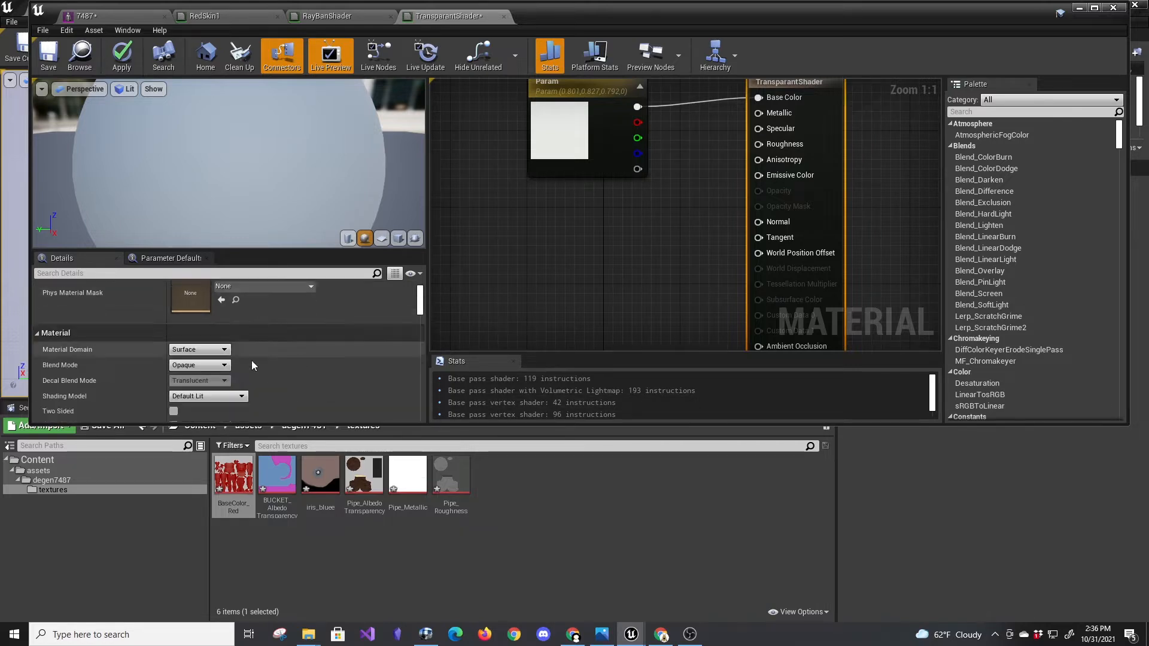
{"action": "left_click", "coordinate": [198, 366]}
{"action": "left_click", "coordinate": [239, 391]}
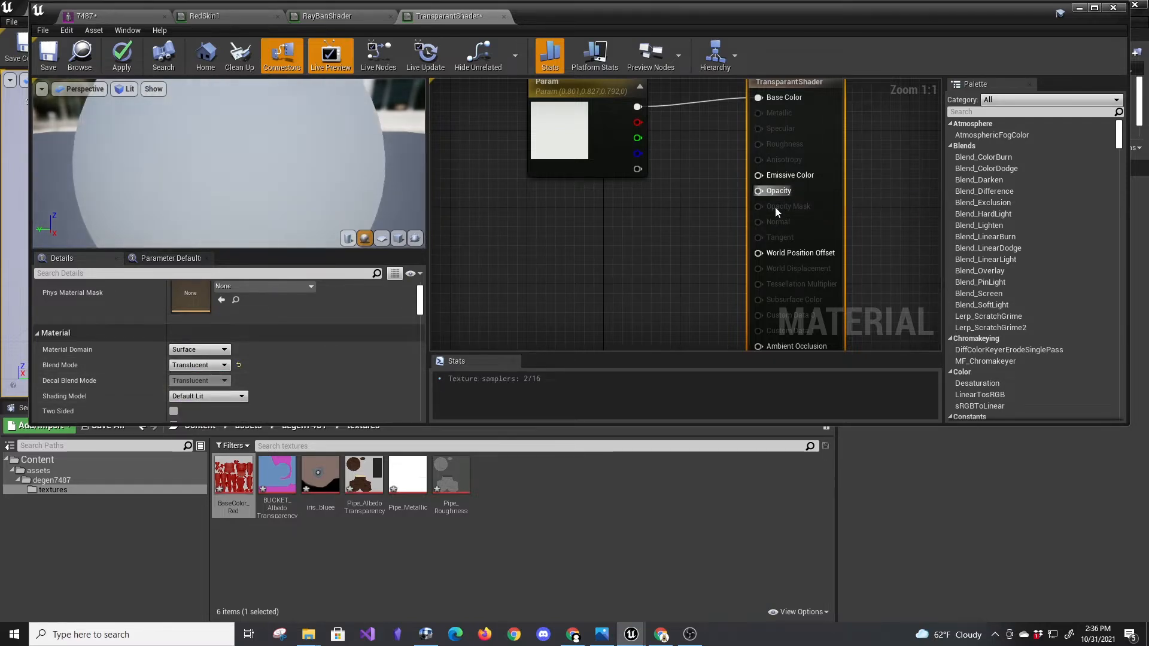
Add a Constant node to the TransparantShader graph and connect it to the Opacity input.
{"action": "right_click", "coordinate": [551, 243]}
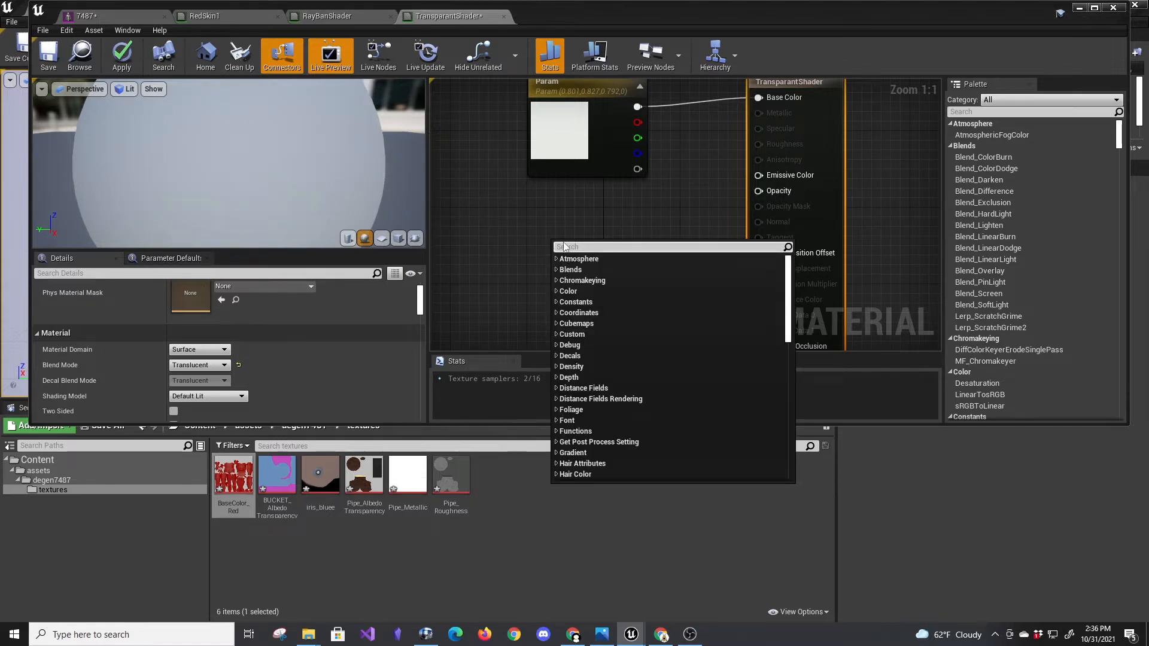
{"action": "type", "text": "const"}
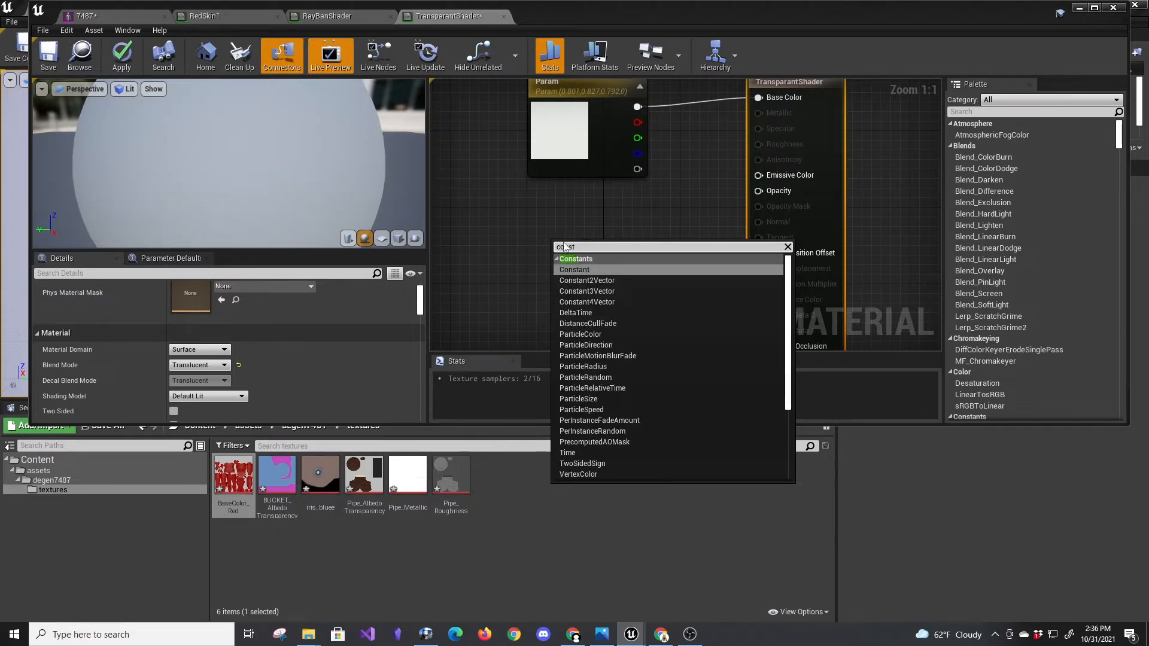
{"action": "left_click", "coordinate": [582, 269]}
{"action": "left_click_drag", "start_coordinate": [574, 262], "coordinate": [771, 191]}
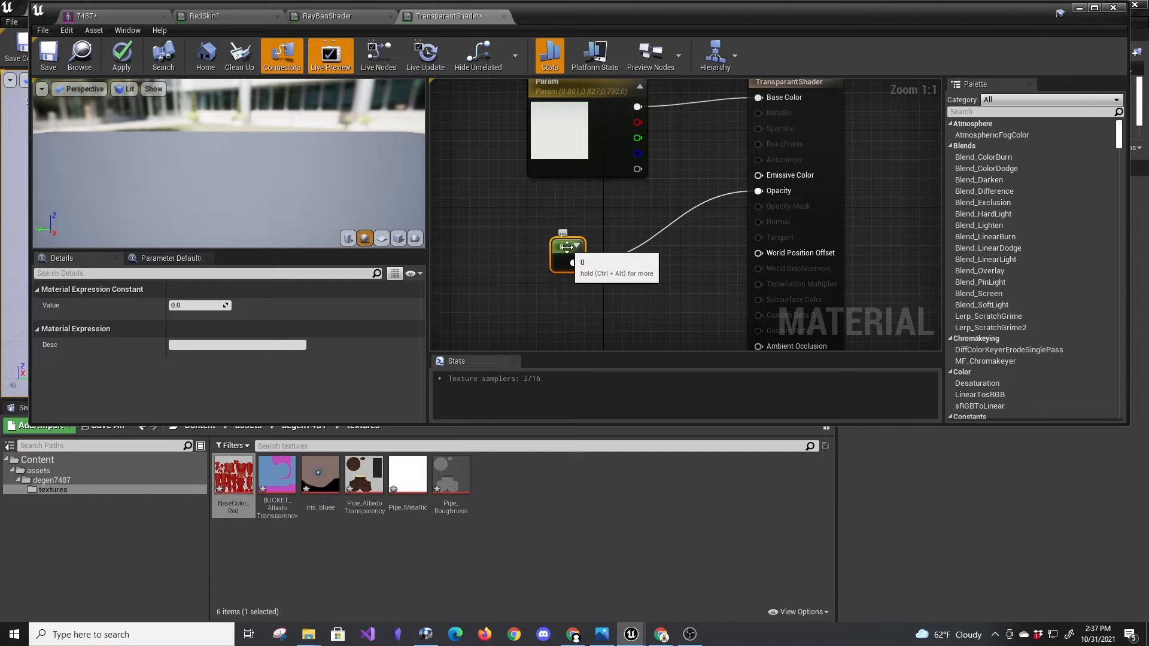
Set the Opacity constant of TransparantShader to 0.2, save the material and check the glasses on the 7487 mesh.
{"action": "left_click", "coordinate": [194, 305]}
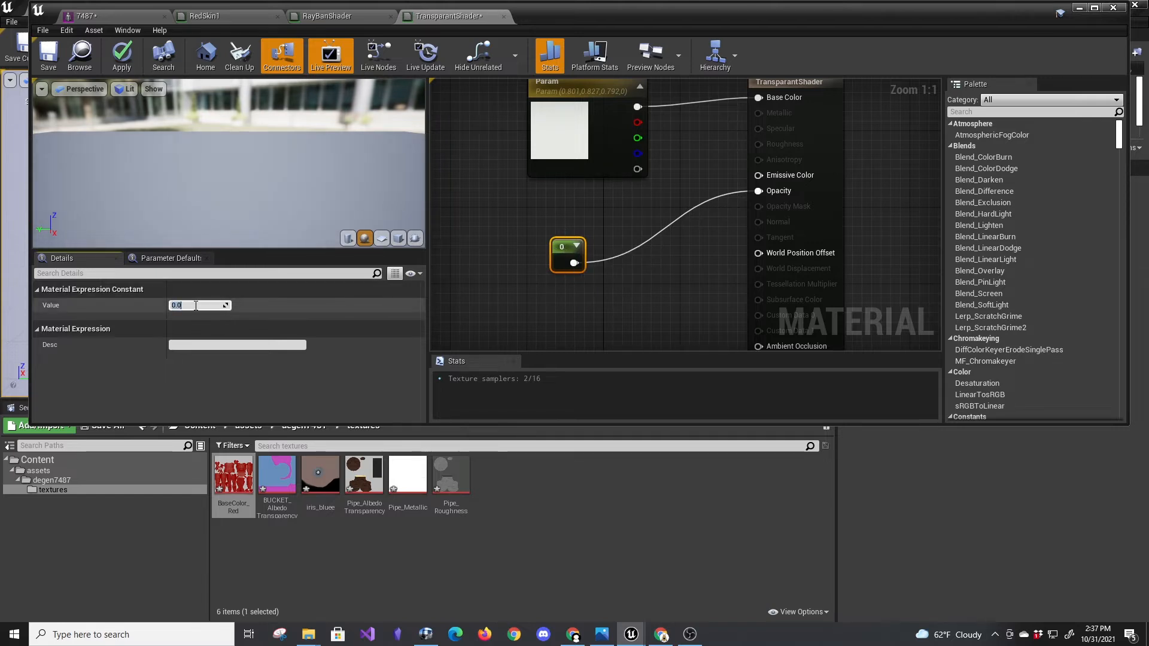
{"action": "type", "text": ".25"}
{"action": "key", "text": "BackSpace"}
{"action": "key", "text": "Return"}
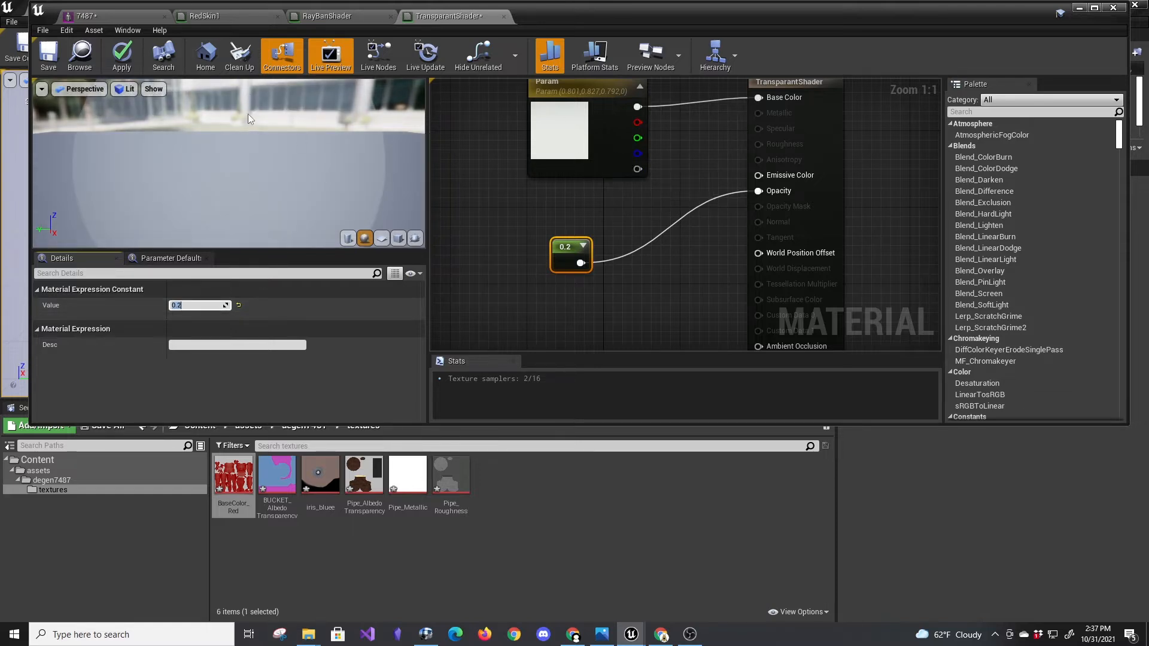
{"action": "left_click", "coordinate": [49, 57]}
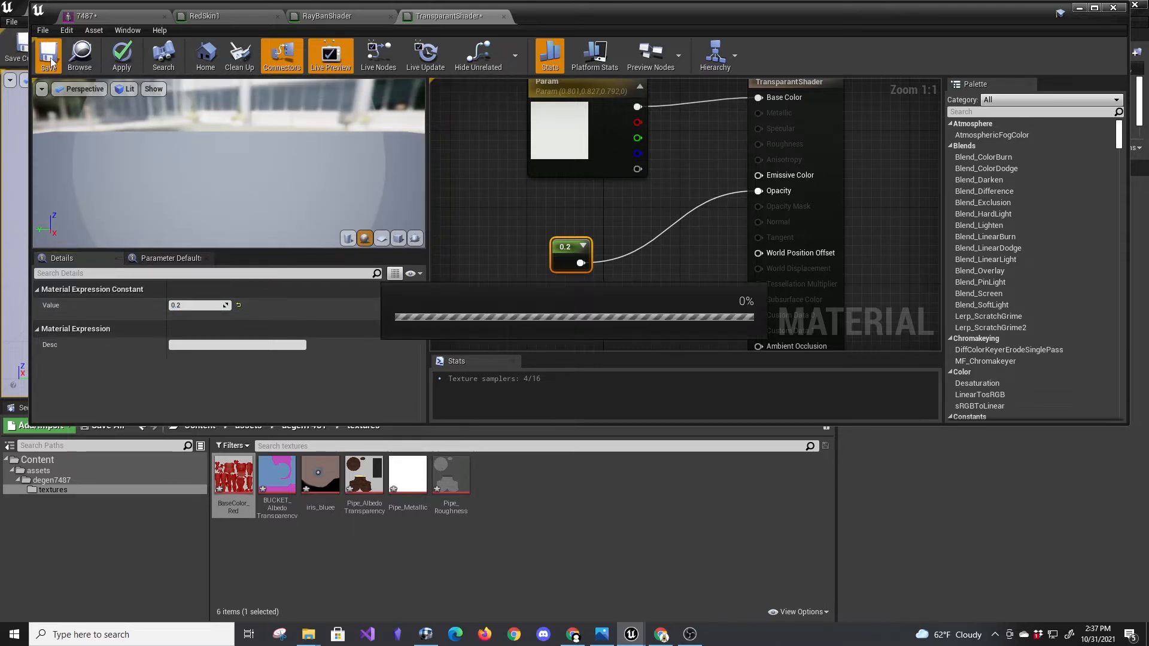
{"action": "left_click", "coordinate": [132, 17]}
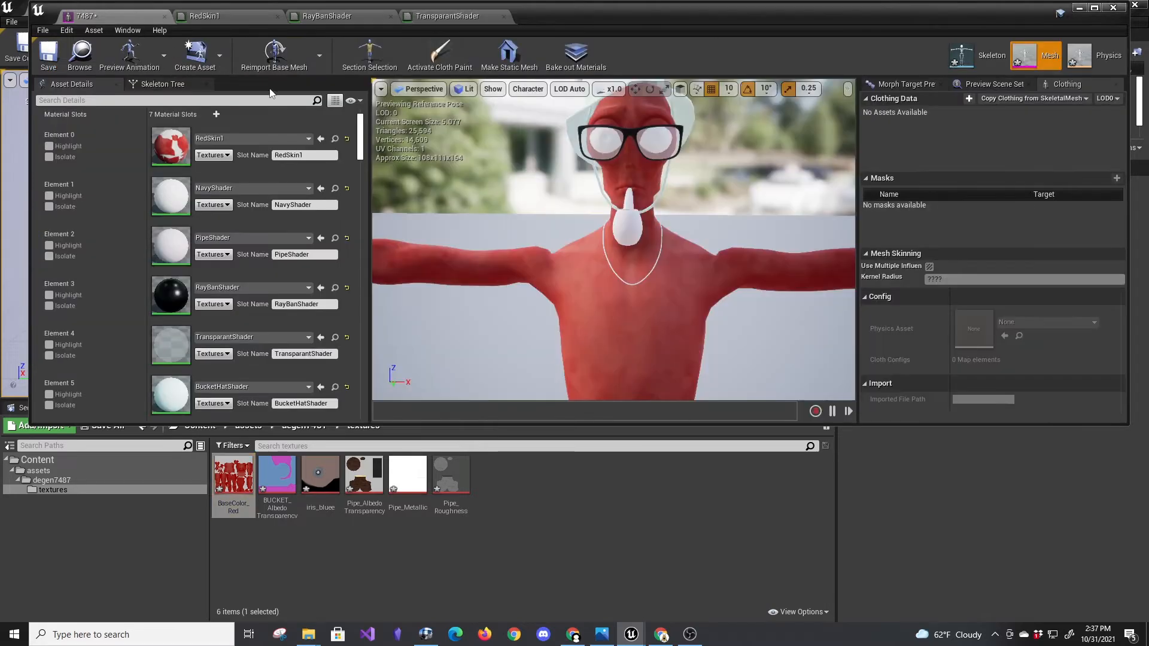
{"action": "mouse_move", "coordinate": [659, 184]}
{"action": "middle_mouse_down"}
{"action": "mouse_move", "coordinate": [659, 94]}
{"action": "mouse_move", "coordinate": [658, 235]}
{"action": "mouse_move", "coordinate": [658, 170]}
{"action": "middle_mouse_up"}
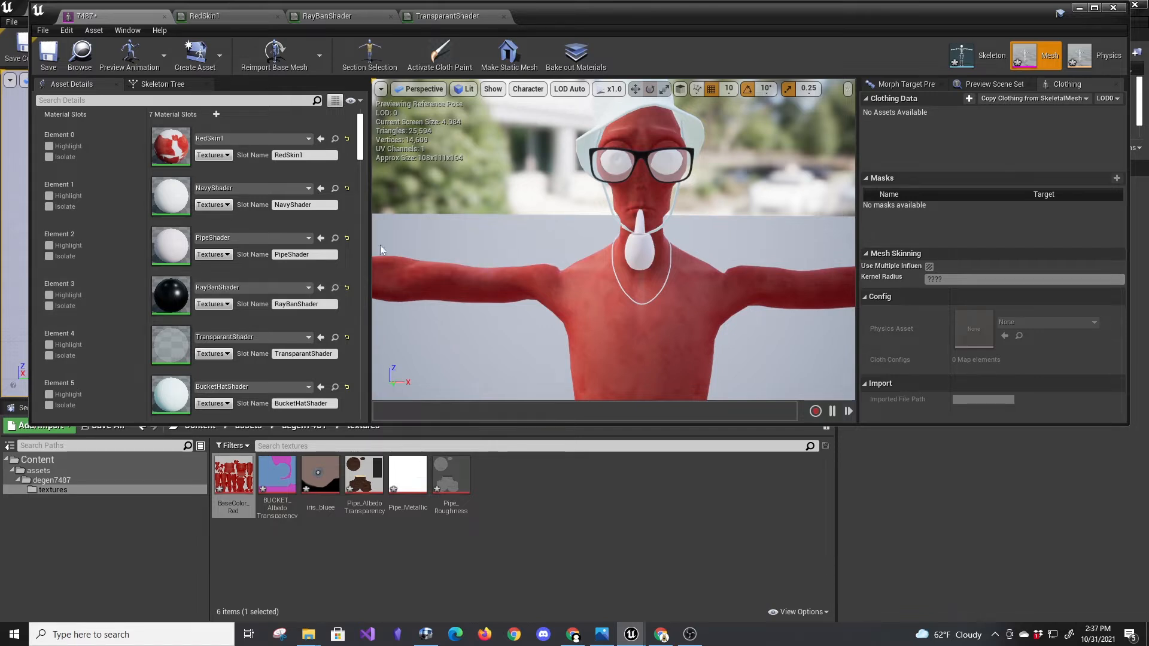
Open the NavyShader material from the mesh's material slots and add a TextureSample node to its graph.
{"action": "mouse_move", "coordinate": [427, 506]}
{"action": "double_click", "coordinate": [171, 193]}
{"action": "left_click", "coordinate": [971, 112]}
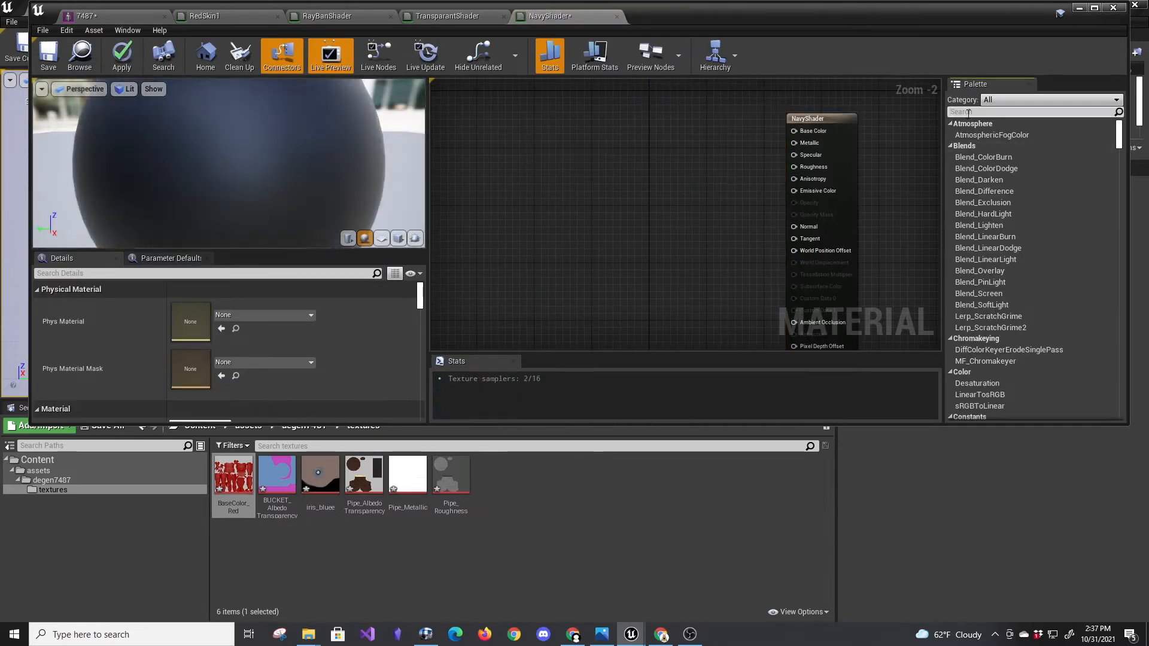
{"action": "type", "text": "text"}
{"action": "left_click_drag", "start_coordinate": [987, 276], "coordinate": [620, 136]}
Assign the iris_bluee texture to the NavyShader sample, connect its RGBA to Base Color, save and return to the 7487 mesh.
{"action": "left_click", "coordinate": [321, 482]}
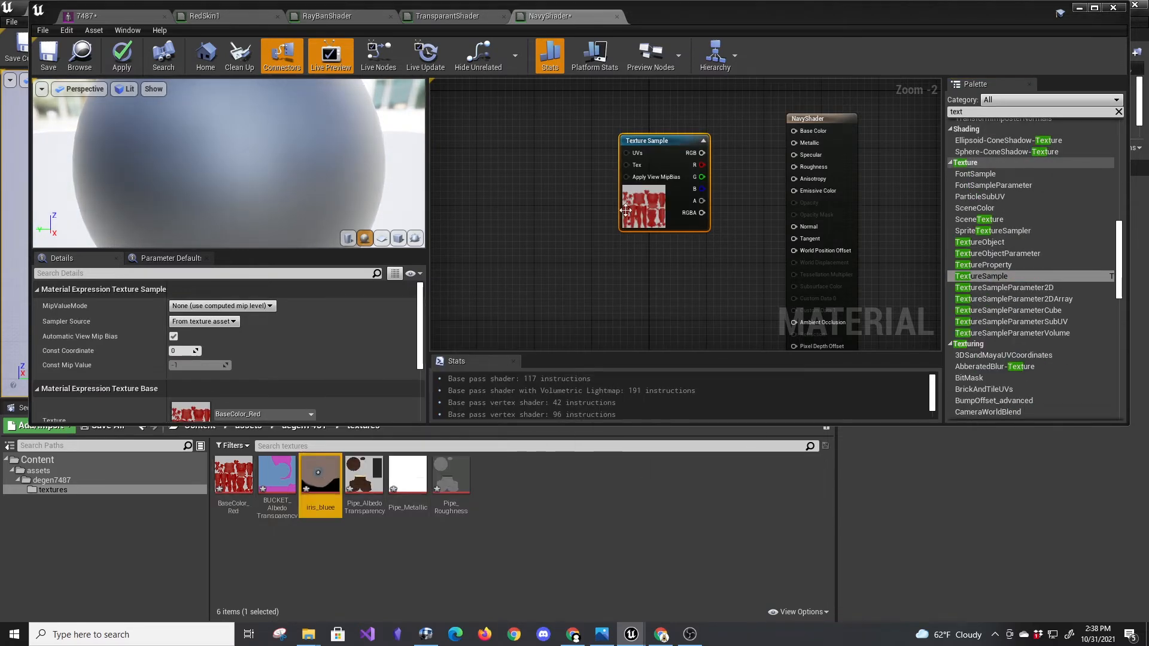
{"action": "scroll", "coordinate": [280, 340], "scroll_direction": "down", "scroll_amount": 2}
{"action": "left_click", "coordinate": [221, 390]}
{"action": "left_click_drag", "start_coordinate": [702, 213], "coordinate": [794, 131]}
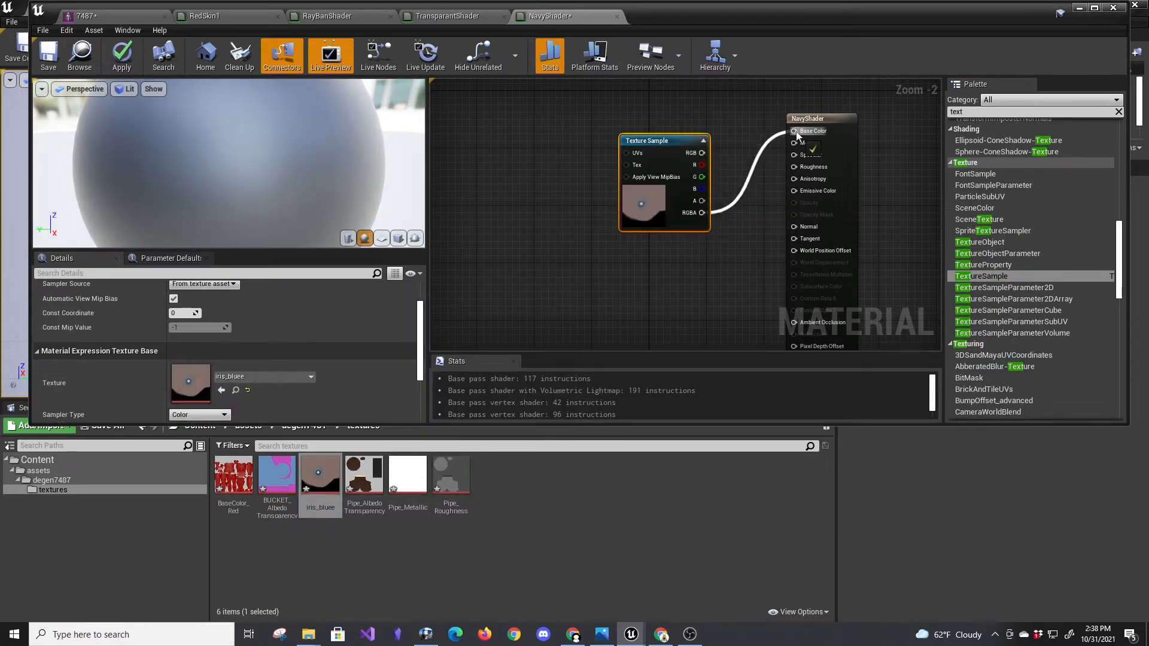
{"action": "left_click", "coordinate": [49, 54]}
{"action": "left_click", "coordinate": [87, 16]}
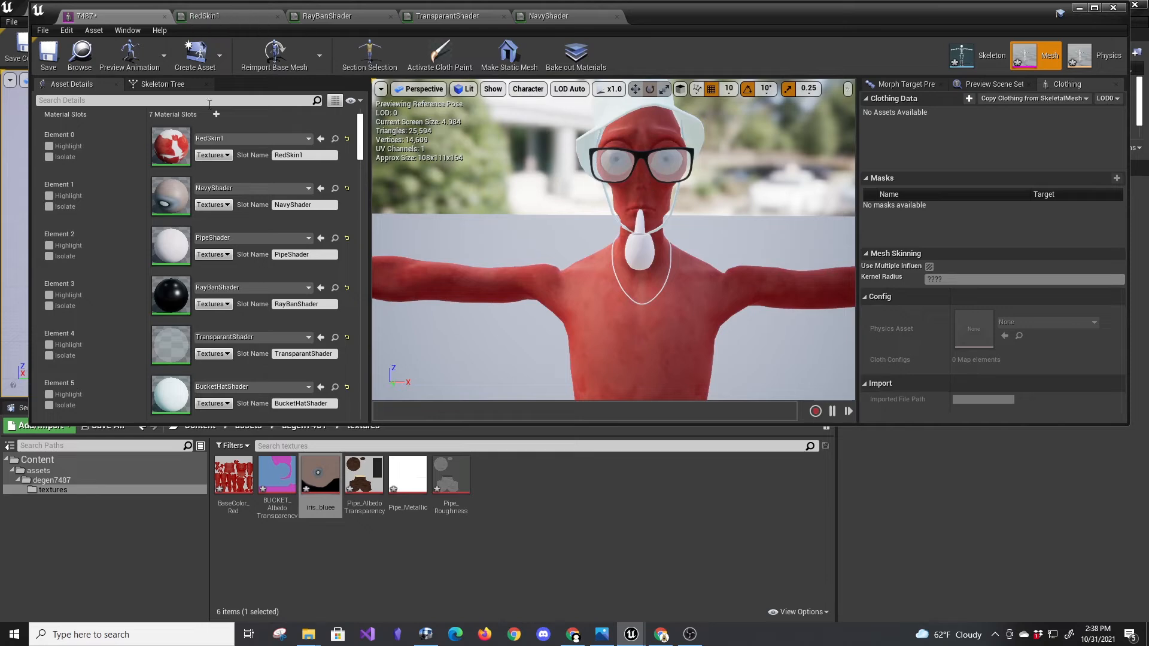
Open the PipeShader material and add a TextureSample node using the Pipe_AlbedoTransparency texture.
{"action": "double_click", "coordinate": [173, 249]}
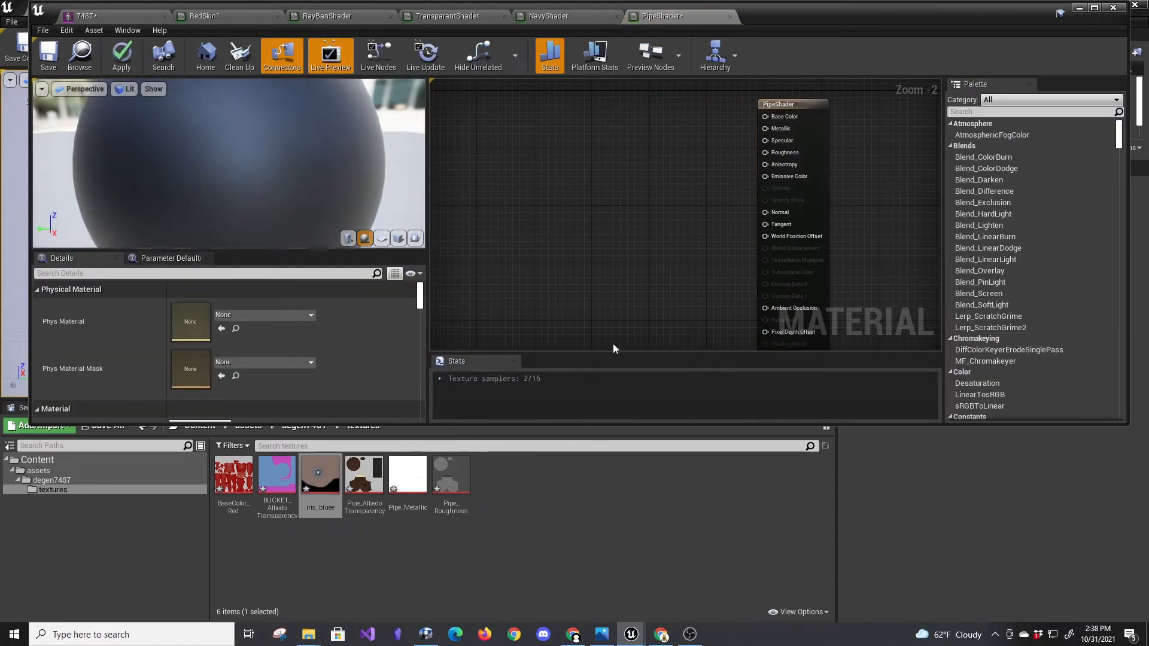
{"action": "right_click", "coordinate": [538, 212]}
{"action": "type", "text": "text"}
{"action": "left_click", "coordinate": [583, 346]}
{"action": "left_click", "coordinate": [364, 476]}
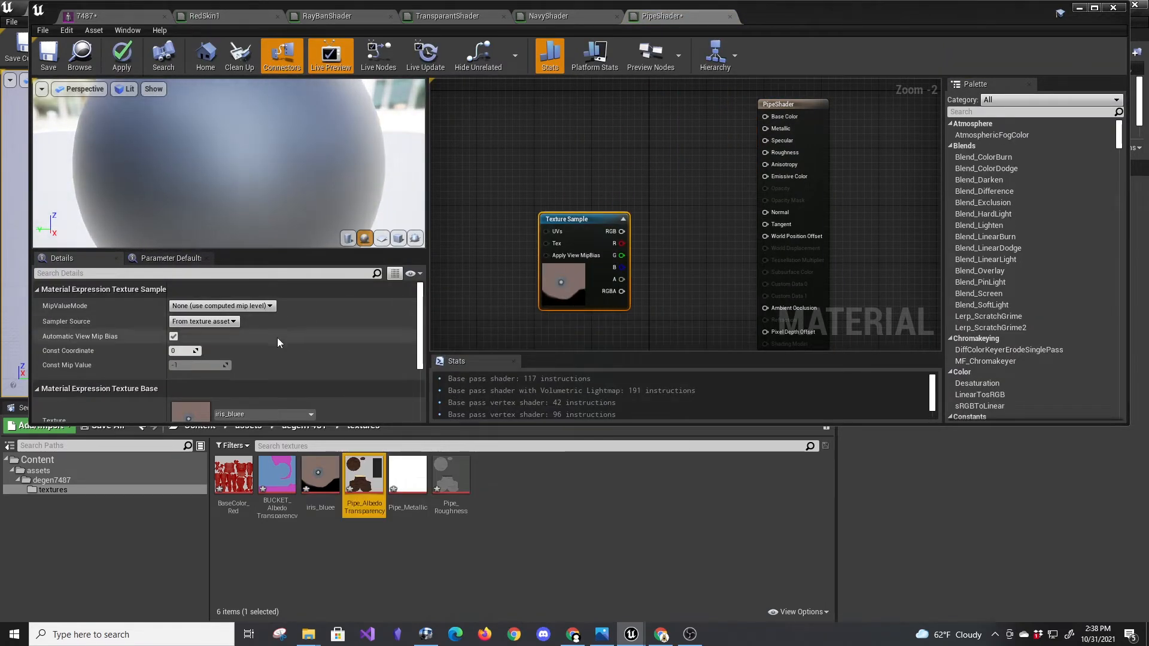
{"action": "scroll", "coordinate": [277, 338], "scroll_direction": "down", "scroll_amount": 2}
{"action": "left_click", "coordinate": [221, 370]}
Make two copies of the Pipe_AlbedoTransparency sample in PipeShader and spread the three nodes apart.
{"action": "left_click_drag", "start_coordinate": [594, 257], "coordinate": [542, 114]}
{"action": "key", "text": "ctrl+v"}
{"action": "key", "text": "ctrl+v"}
{"action": "left_click_drag", "start_coordinate": [671, 183], "coordinate": [692, 243]}
{"action": "left_click_drag", "start_coordinate": [624, 167], "coordinate": [558, 228]}
Assign Pipe_Metallic to one copied texture sample in PipeShader and Pipe_Roughness to the other.
{"action": "left_click", "coordinate": [432, 501]}
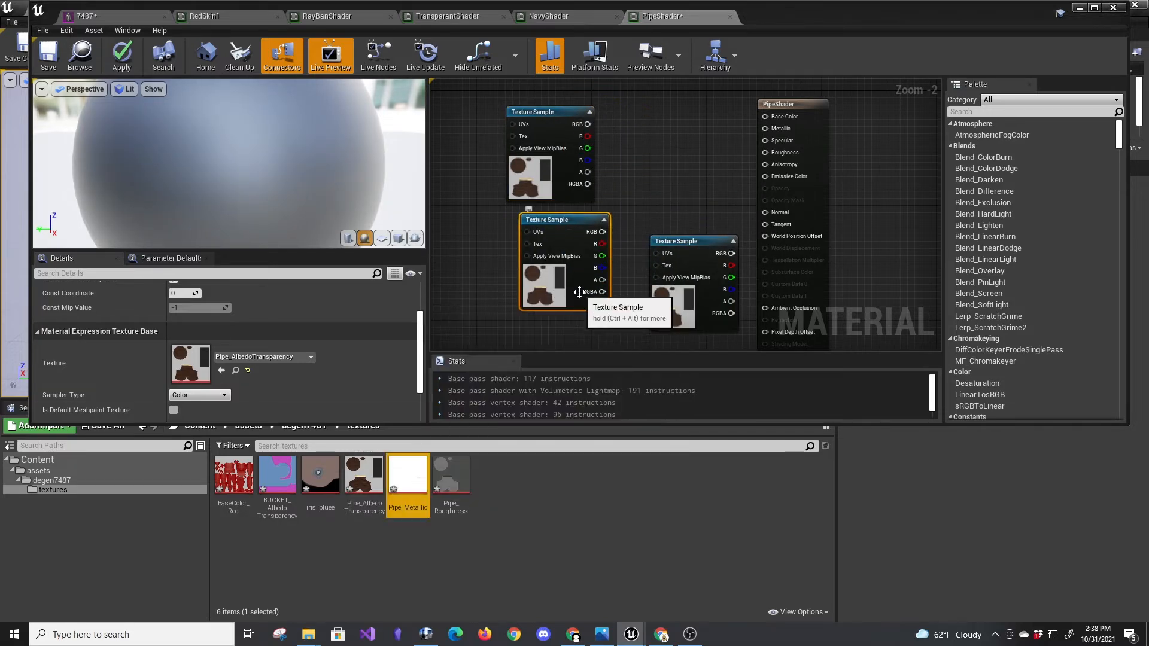
{"action": "left_click", "coordinate": [221, 370]}
{"action": "left_click", "coordinate": [682, 241]}
{"action": "left_click", "coordinate": [222, 369]}
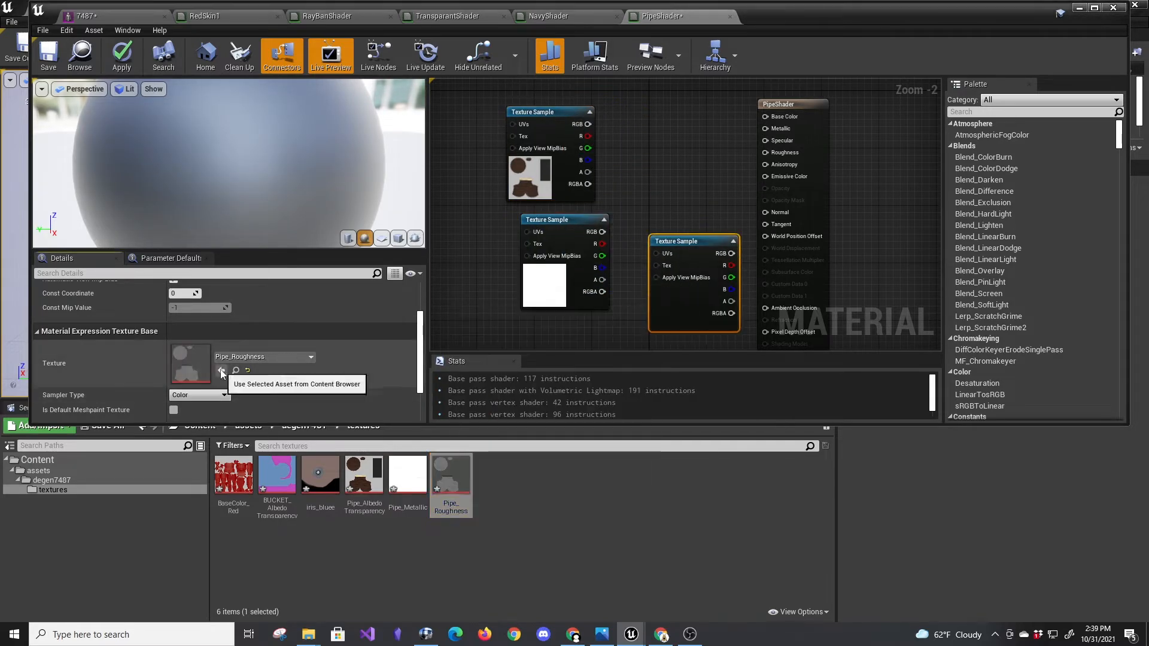
Connect the albedo, metallic and roughness samples' RGBA to Base Color, Metallic and Roughness of PipeShader, save and return to the 7487 mesh.
{"action": "left_click_drag", "start_coordinate": [588, 183], "coordinate": [765, 117]}
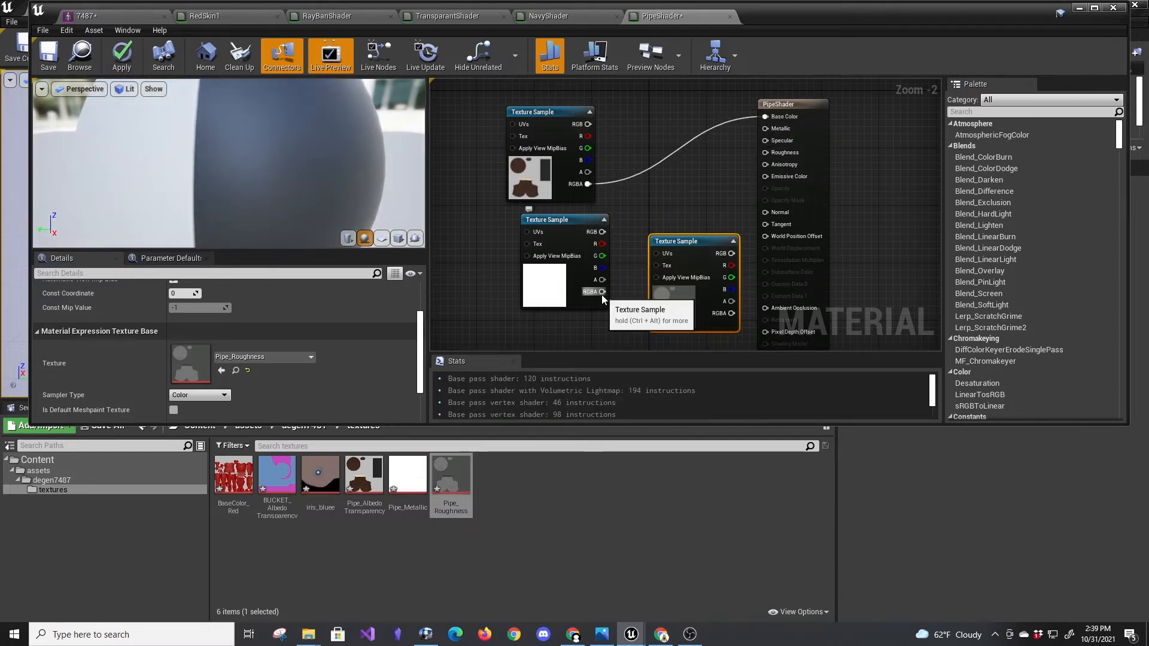
{"action": "left_click", "coordinate": [568, 220]}
{"action": "left_click_drag", "start_coordinate": [602, 291], "coordinate": [765, 128]}
{"action": "scroll", "coordinate": [766, 145], "scroll_direction": "down", "scroll_amount": 1}
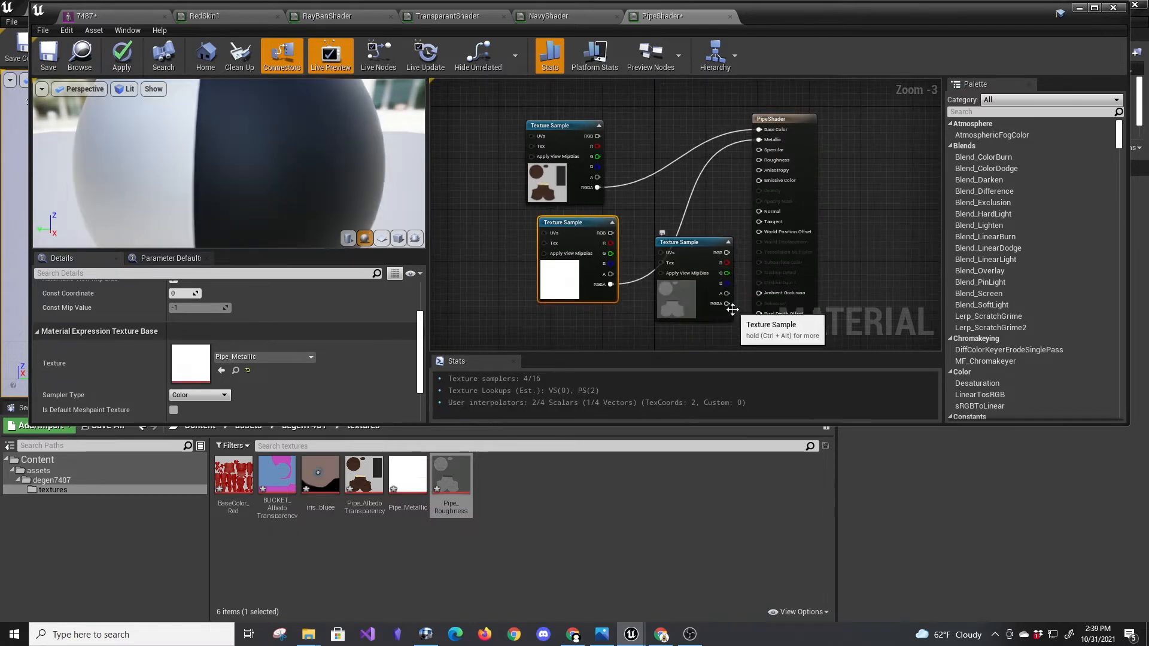
{"action": "left_click_drag", "start_coordinate": [727, 304], "coordinate": [759, 159]}
{"action": "left_click", "coordinate": [37, 60]}
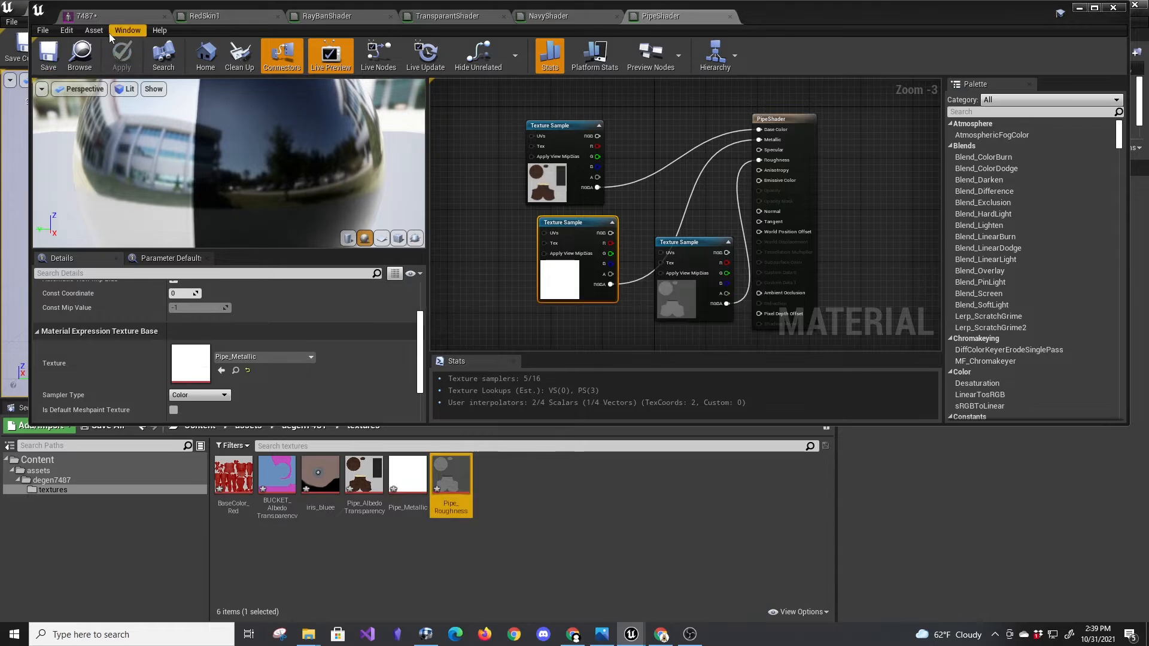
{"action": "left_click", "coordinate": [86, 16]}
Open the BucketHatShader material and replace its Param node with a TextureSample node.
{"action": "scroll", "coordinate": [276, 318], "scroll_direction": "down", "scroll_amount": 2}
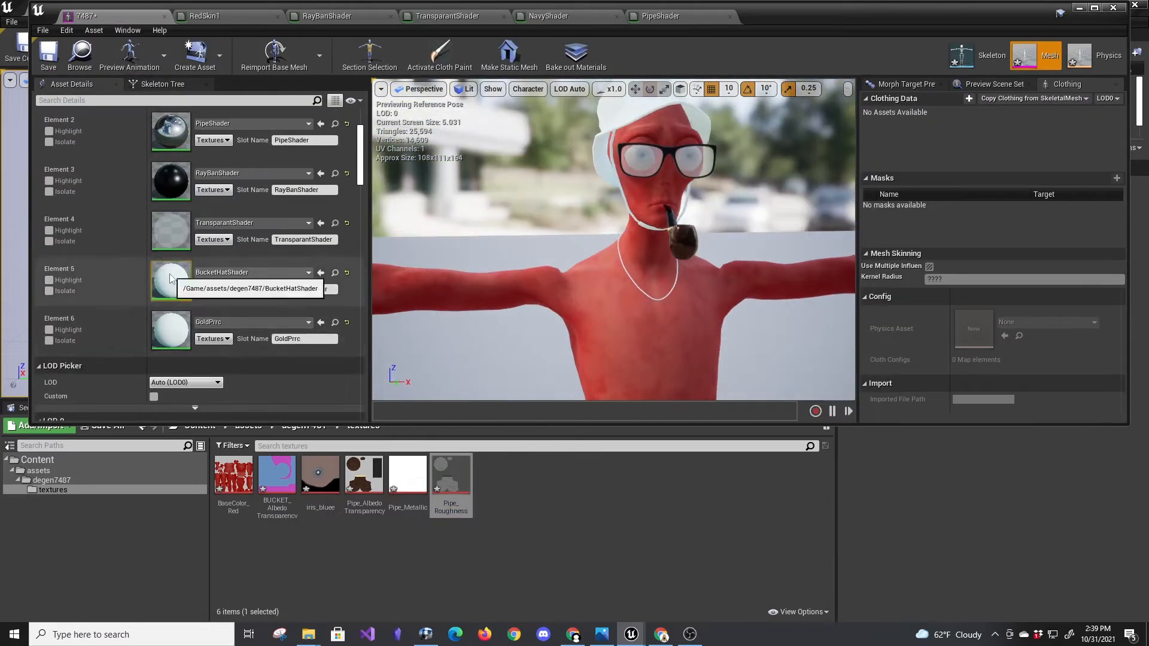
{"action": "double_click", "coordinate": [172, 275]}
{"action": "left_click_drag", "start_coordinate": [688, 114], "coordinate": [804, 111]}
{"action": "left_click", "coordinate": [688, 99]}
{"action": "key", "text": "Delete"}
{"action": "right_click", "coordinate": [594, 204]}
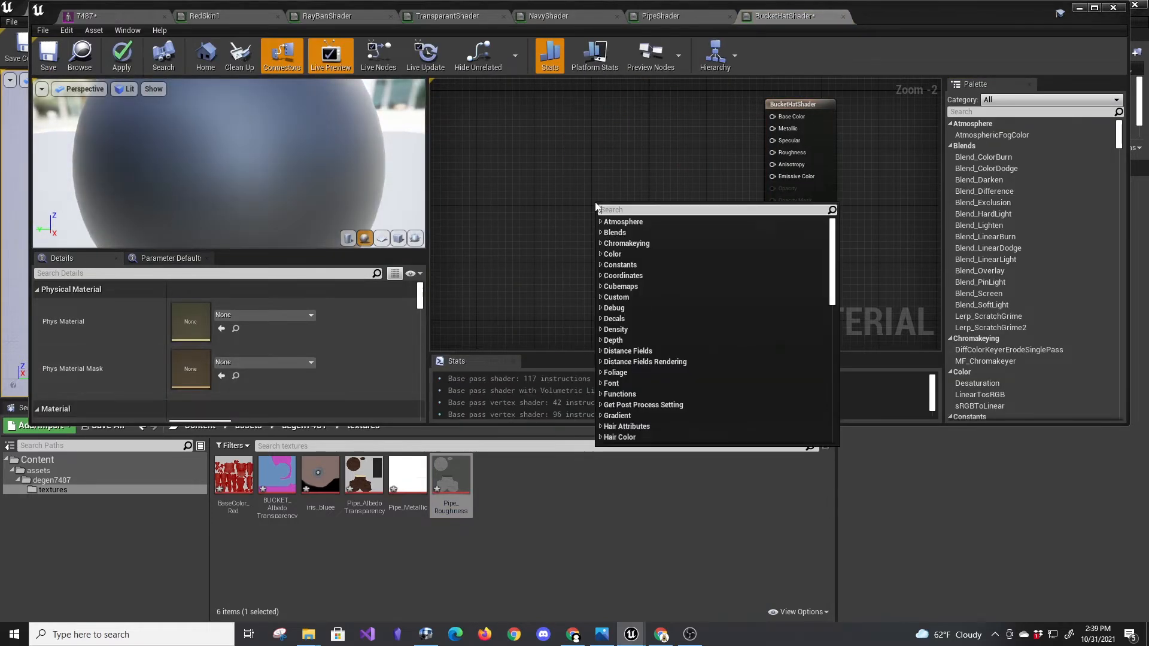
{"action": "type", "text": "texture"}
{"action": "left_click", "coordinate": [632, 303]}
Assign BUCKET_AlbedoTransparency_1001 to the BucketHatShader sample, connect its RGBA to Base Color, apply and check the hat on the mesh.
{"action": "left_click", "coordinate": [277, 476]}
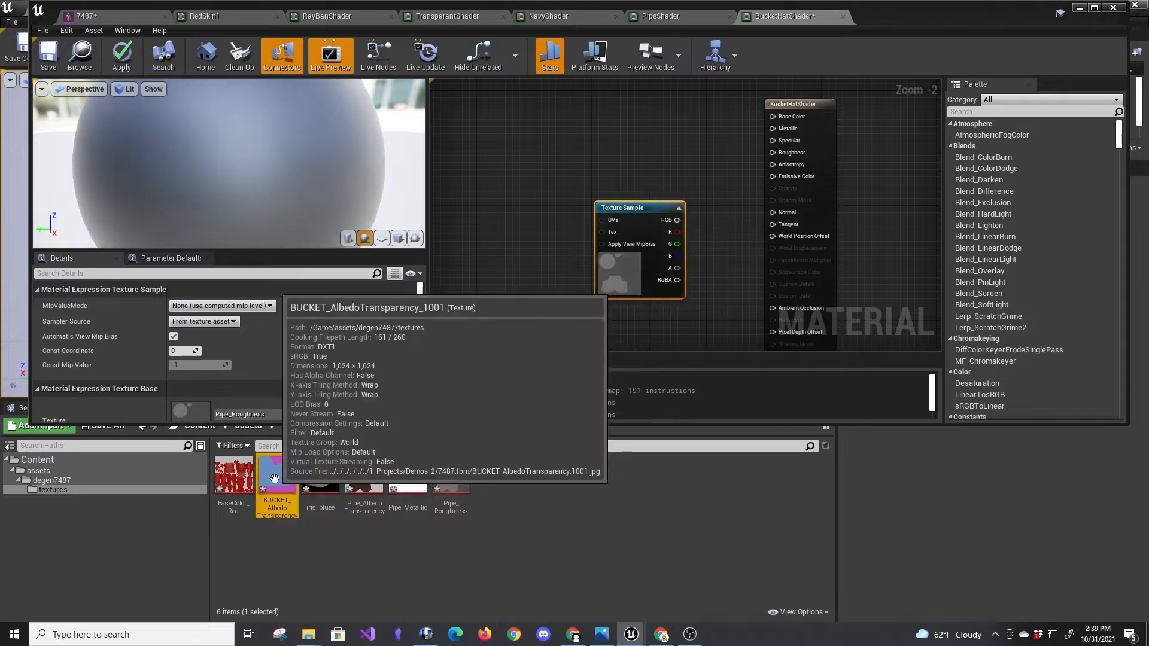
{"action": "scroll", "coordinate": [227, 359], "scroll_direction": "down", "scroll_amount": 2}
{"action": "left_click", "coordinate": [222, 370]}
{"action": "left_click_drag", "start_coordinate": [678, 279], "coordinate": [772, 117]}
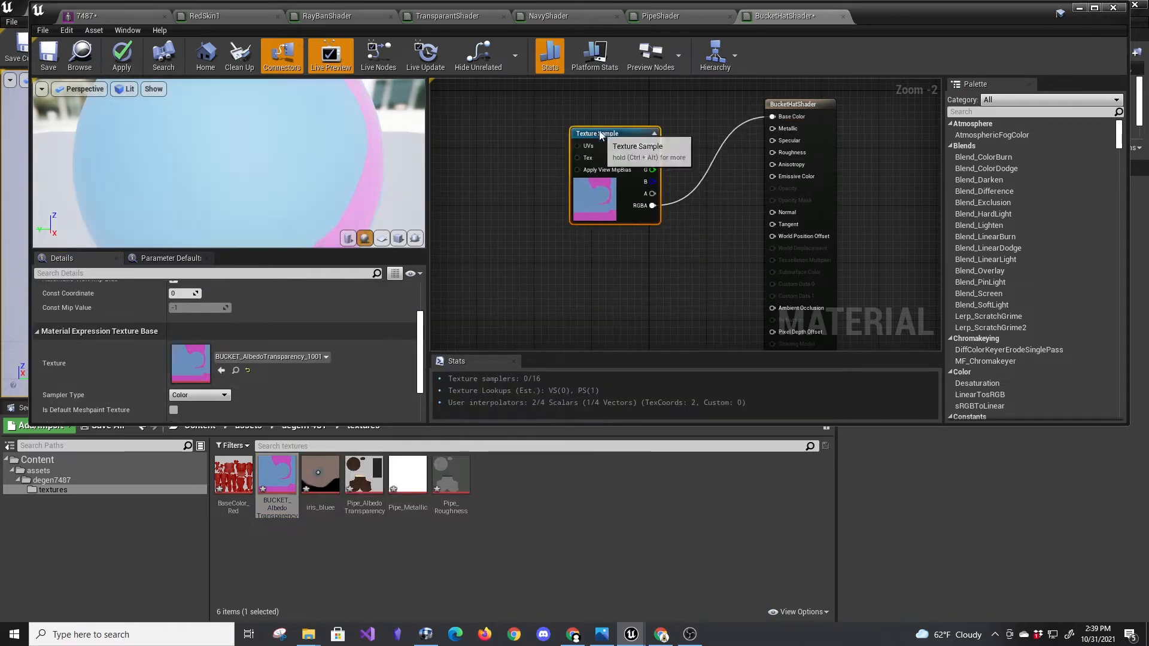
{"action": "left_click", "coordinate": [122, 54]}
{"action": "left_click", "coordinate": [83, 16]}
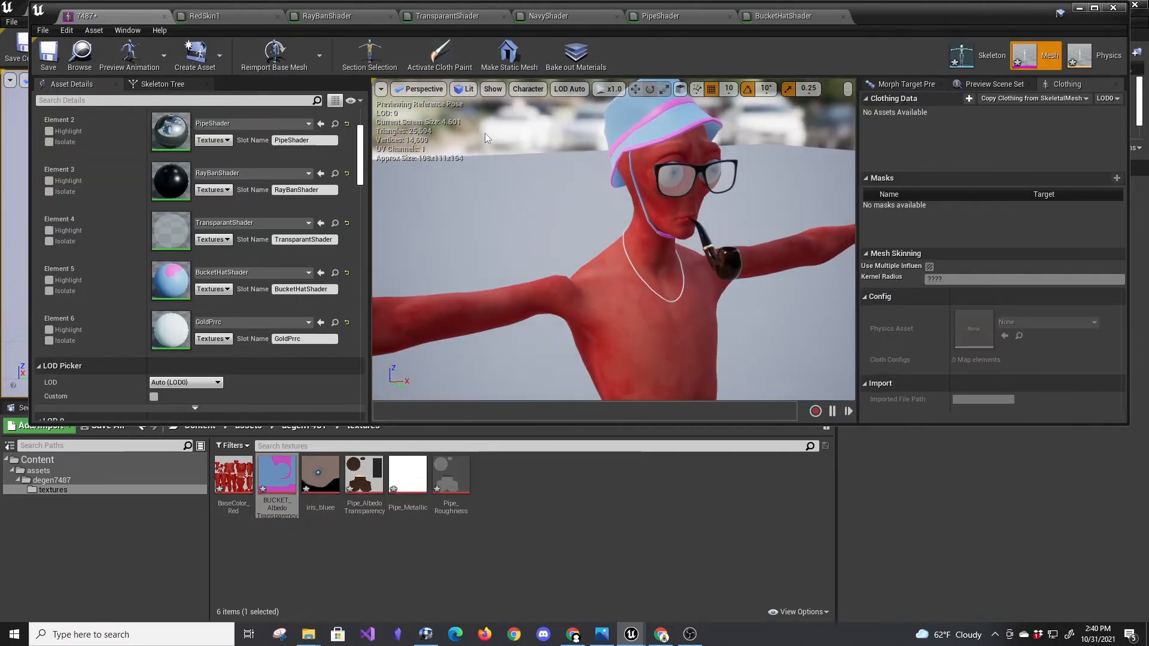
Add a Constant of 0.33 to the Roughness input of BucketHatShader, save the material and return to the 7487 mesh.
{"action": "left_click", "coordinate": [783, 15]}
{"action": "right_click", "coordinate": [640, 276]}
{"action": "type", "text": "cons"}
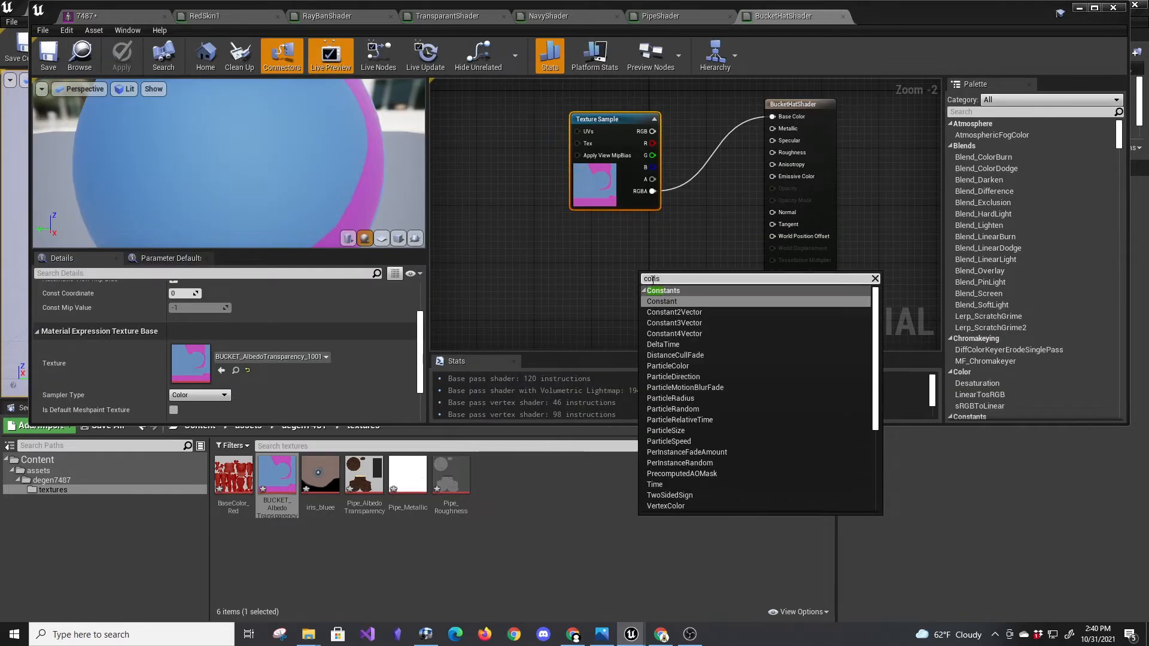
{"action": "left_click", "coordinate": [681, 301]}
{"action": "left_click_drag", "start_coordinate": [655, 289], "coordinate": [772, 152]}
{"action": "left_click", "coordinate": [193, 306]}
{"action": "type", "text": "0.8"}
{"action": "key", "text": "Return"}
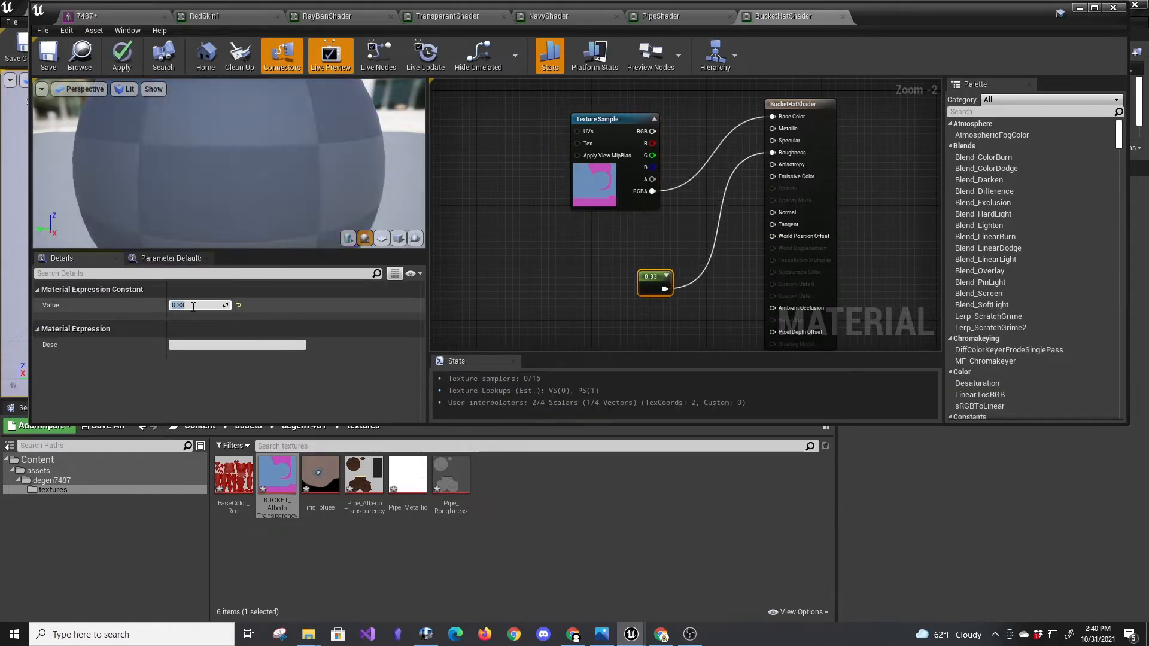
{"action": "left_click", "coordinate": [49, 55]}
{"action": "left_click", "coordinate": [83, 16]}
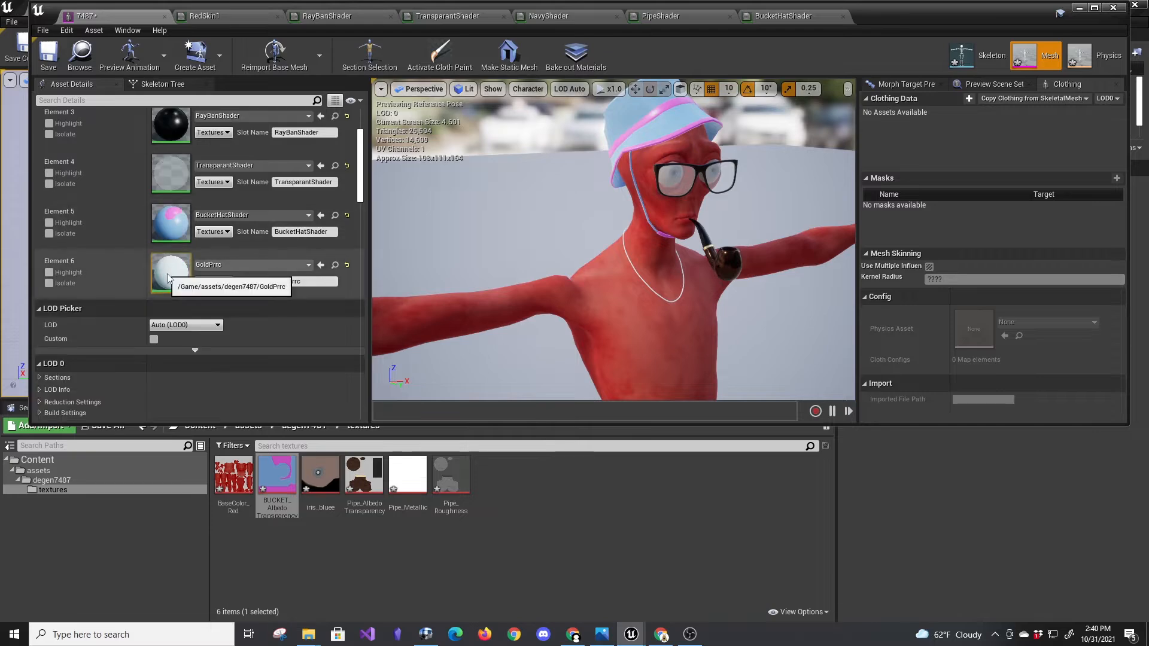
Open the GoldPrrc material and set its Param colour to a gold tone, R 0.6, G 0.6, B 0.1625.
{"action": "double_click", "coordinate": [171, 330]}
{"action": "double_click", "coordinate": [620, 146]}
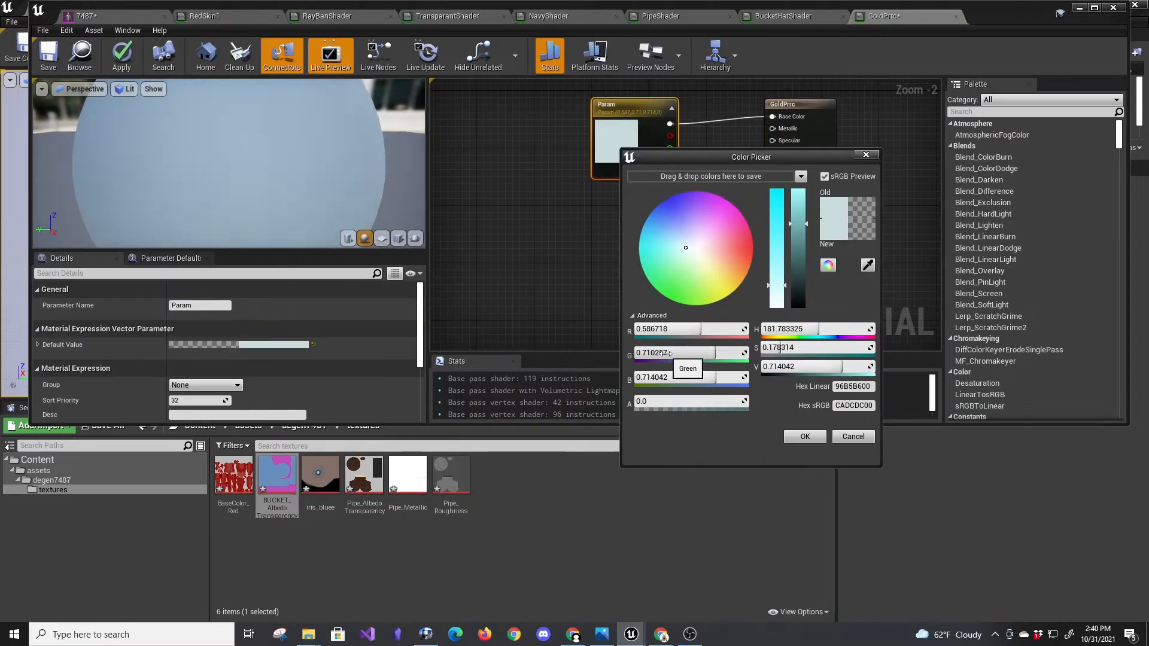
{"action": "left_click", "coordinate": [664, 329]}
{"action": "type", "text": "0.6"}
{"action": "key", "text": "Tab"}
{"action": "key", "text": "BackSpace"}
{"action": "type", "text": "0.6"}
{"action": "key", "text": "Tab"}
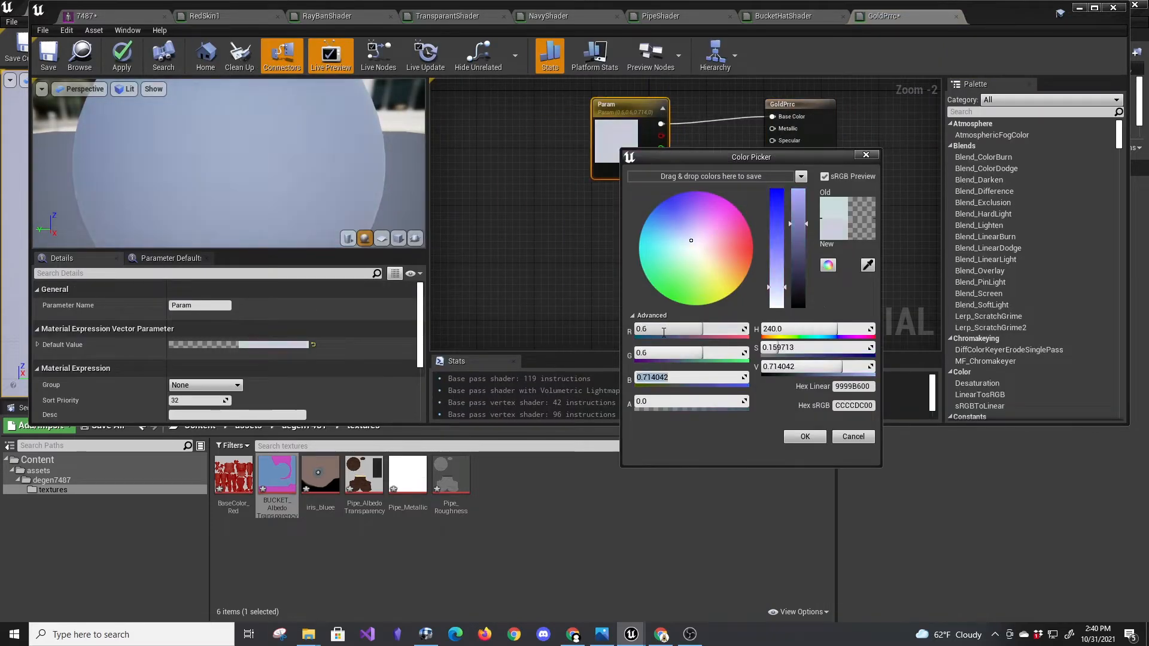
{"action": "type", "text": "0"}
{"action": "key", "text": "Return"}
{"action": "left_click_drag", "start_coordinate": [772, 192], "coordinate": [771, 225]}
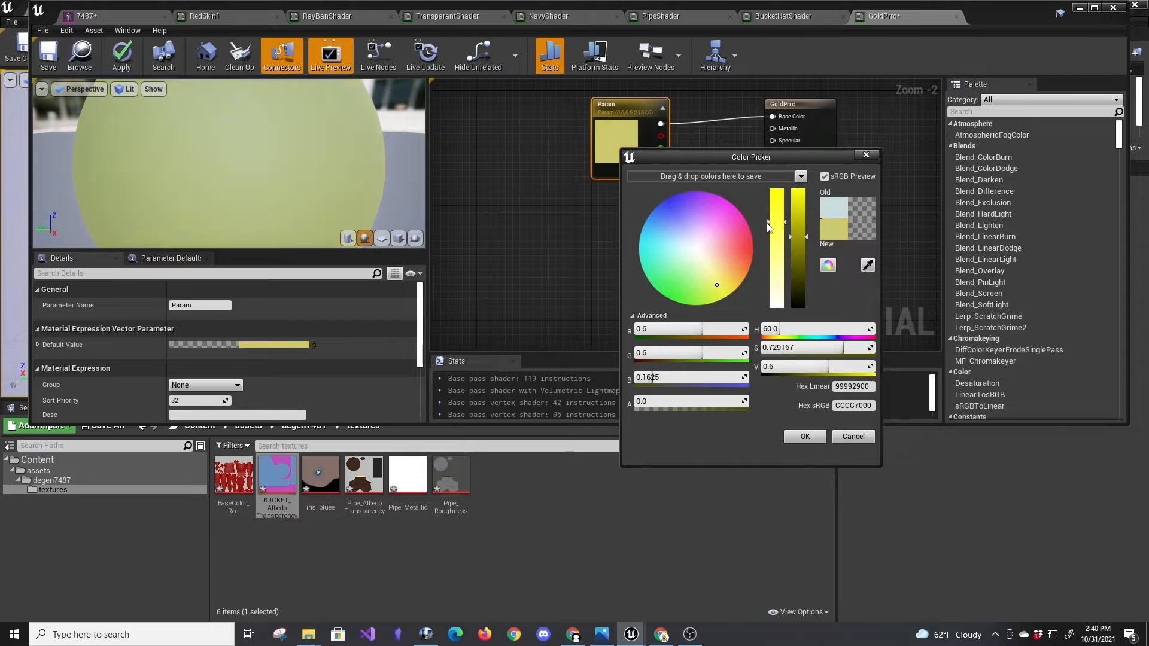
{"action": "left_click", "coordinate": [805, 436]}
Add two Constant nodes to GoldPrrc and connect them to the Metallic and Roughness inputs.
{"action": "right_click", "coordinate": [604, 250]}
{"action": "type", "text": "constant"}
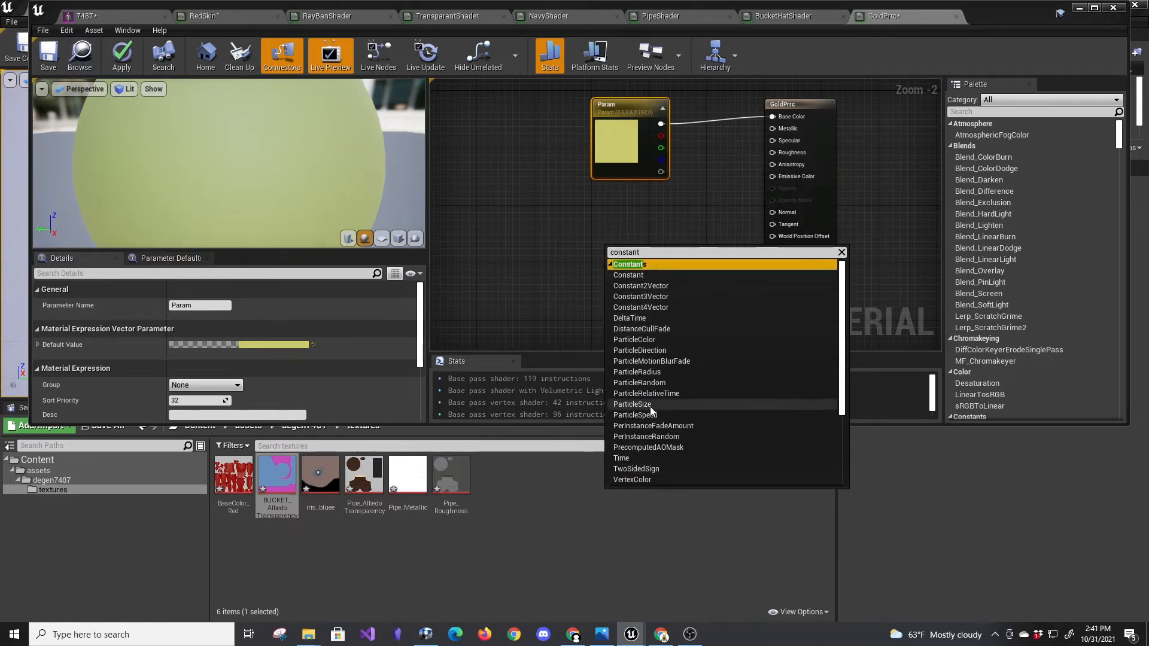
{"action": "left_click", "coordinate": [628, 274]}
{"action": "key", "text": "ctrl+w"}
{"action": "left_click_drag", "start_coordinate": [617, 249], "coordinate": [618, 219]}
{"action": "left_click_drag", "start_coordinate": [624, 225], "coordinate": [772, 128]}
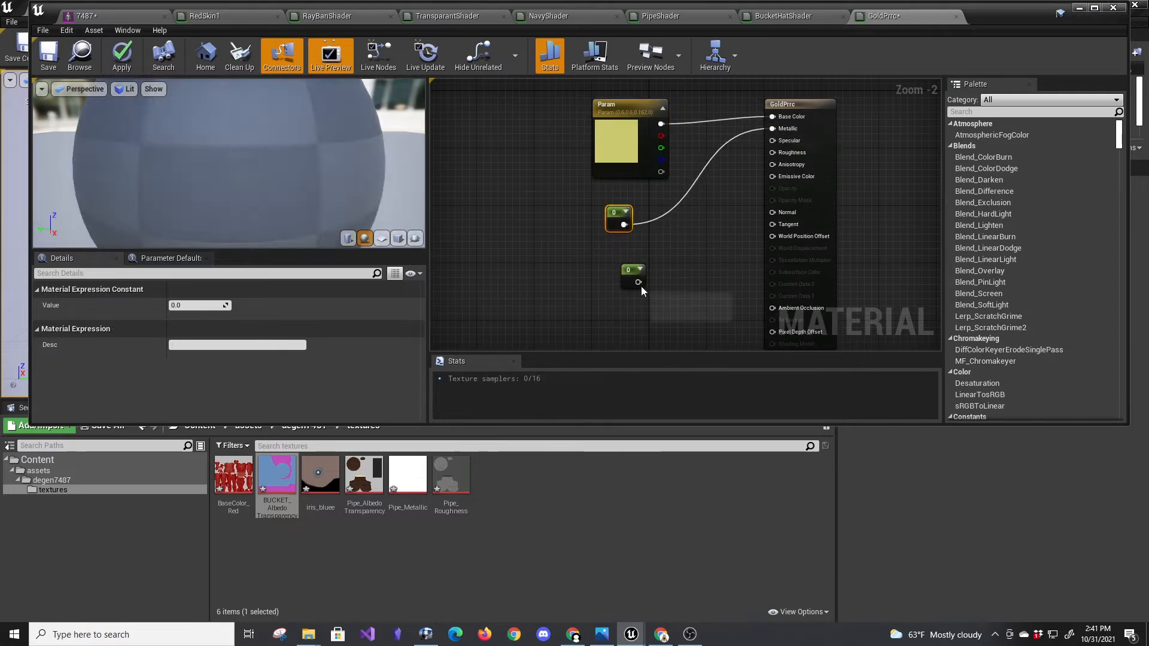
{"action": "left_click_drag", "start_coordinate": [637, 282], "coordinate": [772, 152]}
Set the Roughness constant of GoldPrrc to 0.33.
{"action": "left_click", "coordinate": [633, 271]}
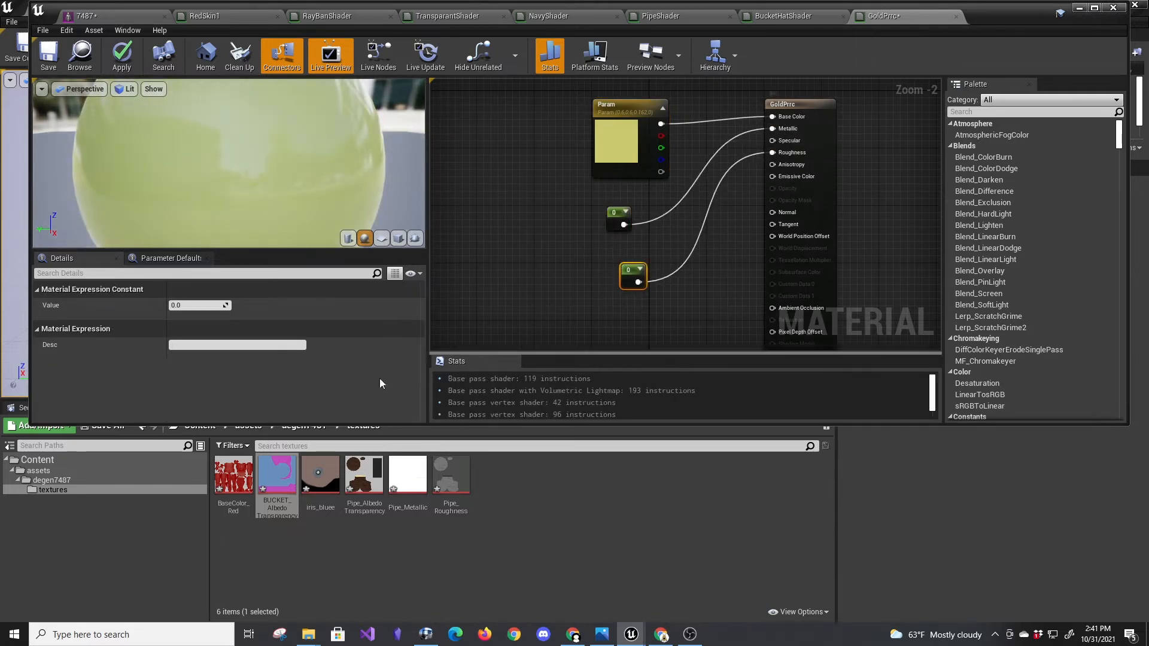
{"action": "left_click", "coordinate": [198, 305]}
{"action": "type", "text": "0.33"}
{"action": "key", "text": "Return"}
Set the Metallic constant of GoldPrrc to 1, check the preview sphere and save the material.
{"action": "left_click", "coordinate": [617, 216]}
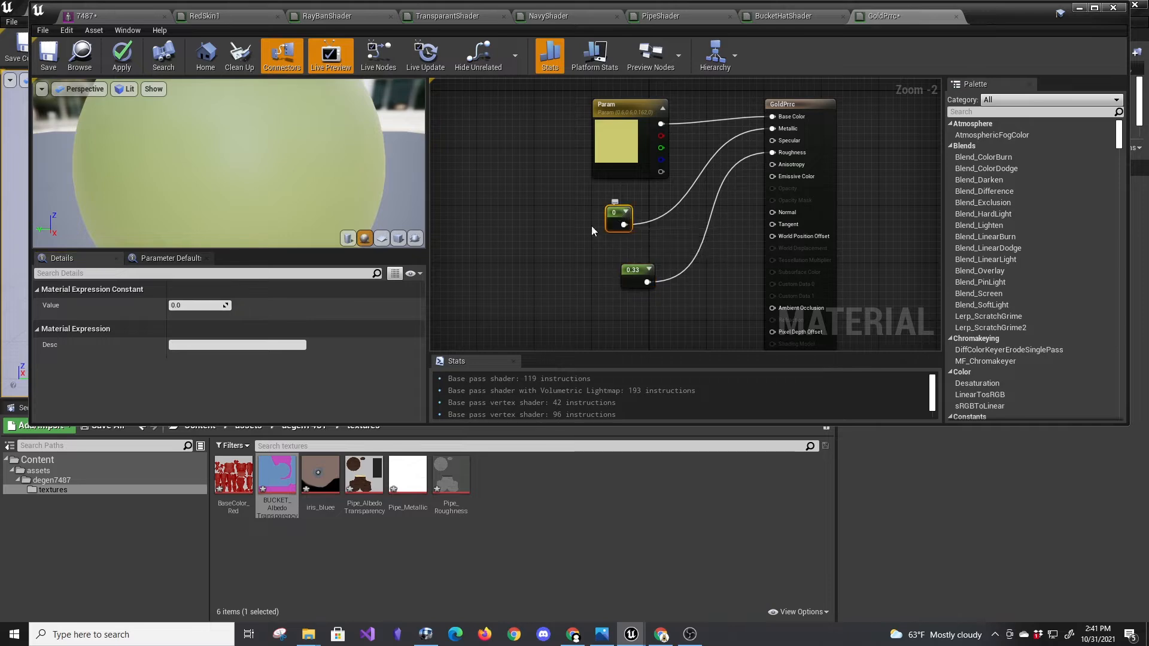
{"action": "left_click", "coordinate": [197, 305]}
{"action": "type", "text": "1"}
{"action": "key", "text": "Return"}
{"action": "left_click_drag", "start_coordinate": [270, 181], "coordinate": [228, 181]}
{"action": "left_click", "coordinate": [49, 55]}
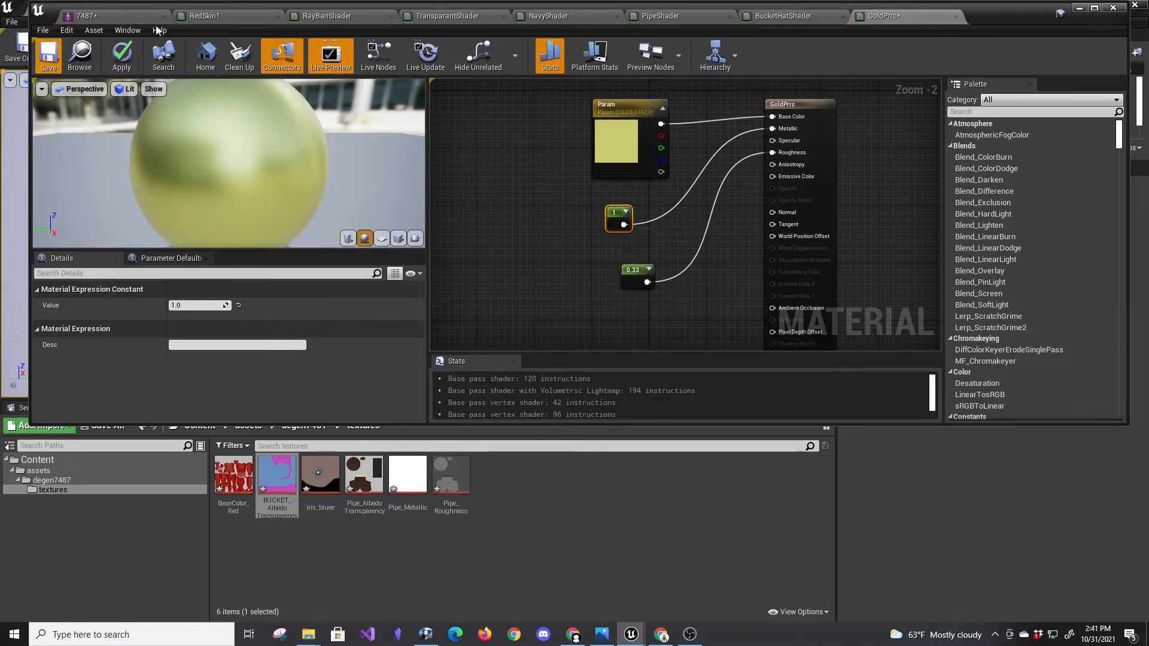
Return to the 7487 mesh, check its material slots, save it and go to the degen7487 folder in the main editor.
{"action": "left_click", "coordinate": [108, 16]}
{"action": "left_click_drag", "start_coordinate": [699, 300], "coordinate": [647, 300]}
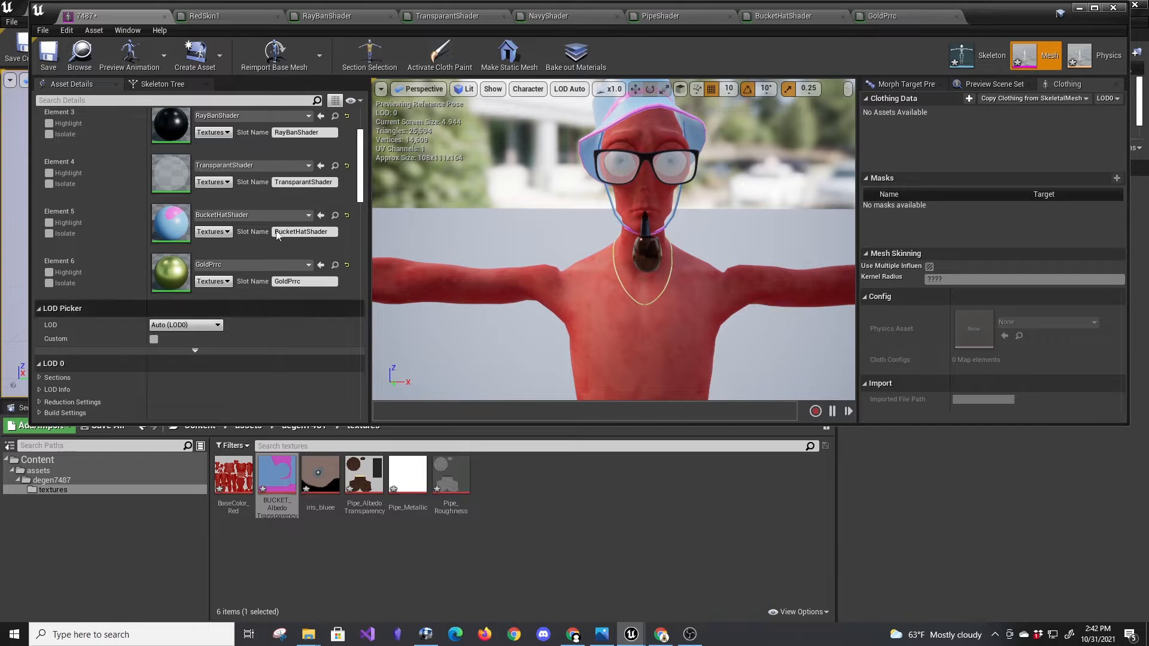
{"action": "left_click", "coordinate": [48, 53]}
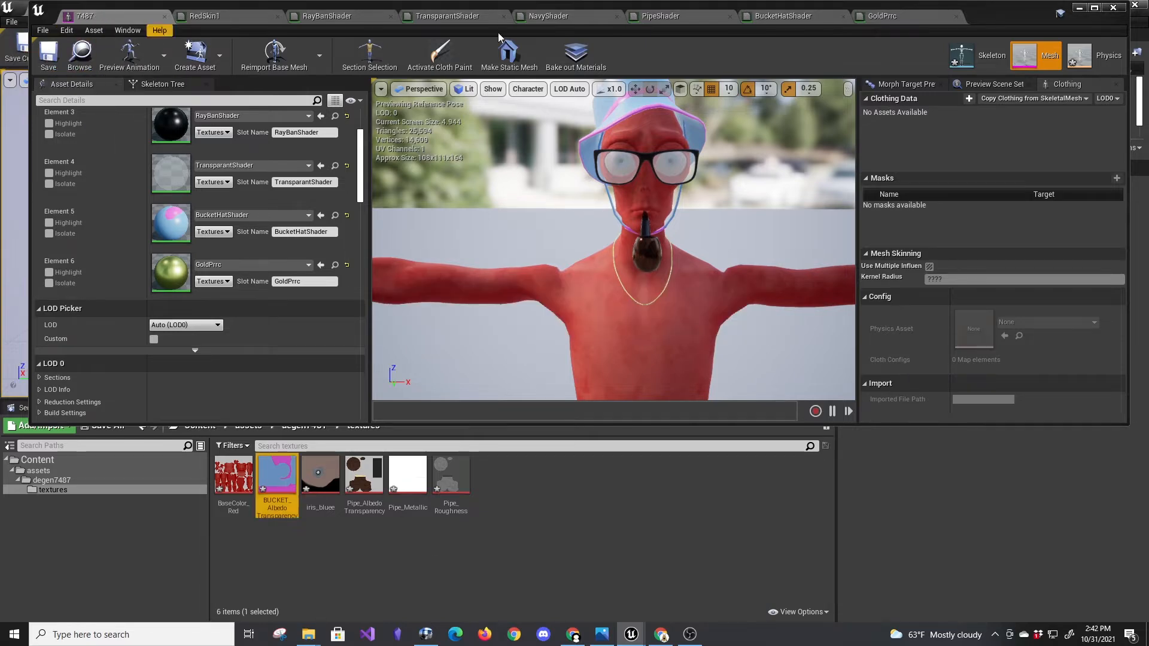
{"action": "left_click", "coordinate": [1116, 10]}
{"action": "left_click", "coordinate": [304, 426]}
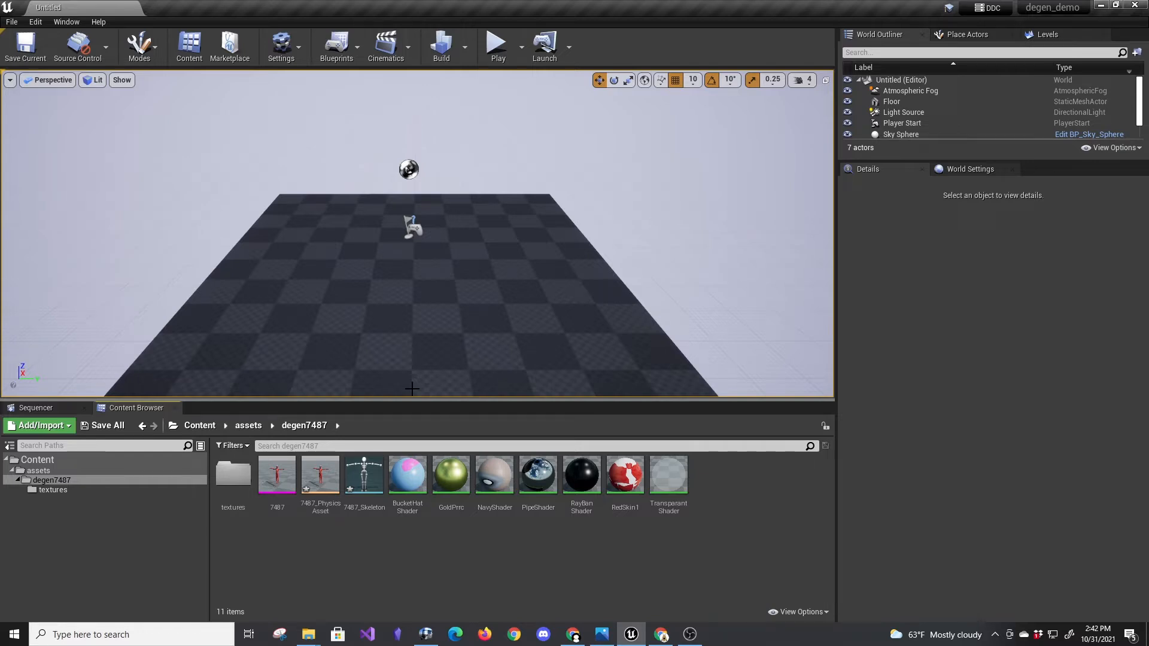
Switch to Maya and import 7487.fbx from the Demos_2 folder into the empty scene.
{"action": "left_click", "coordinate": [601, 635]}
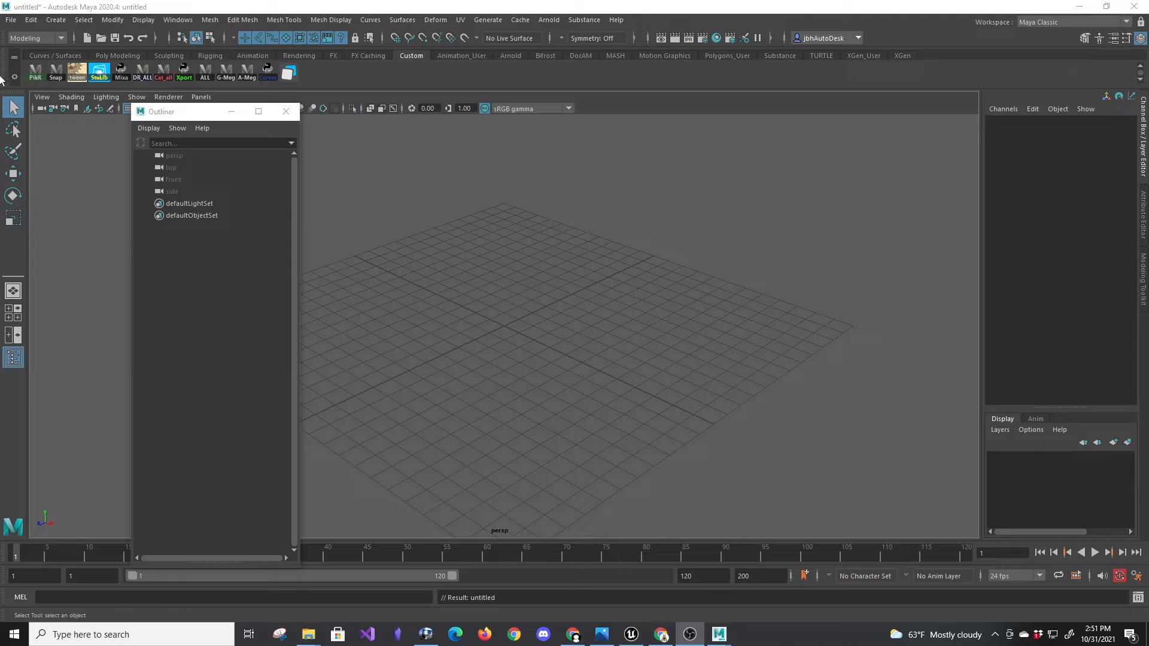
{"action": "left_click", "coordinate": [11, 20]}
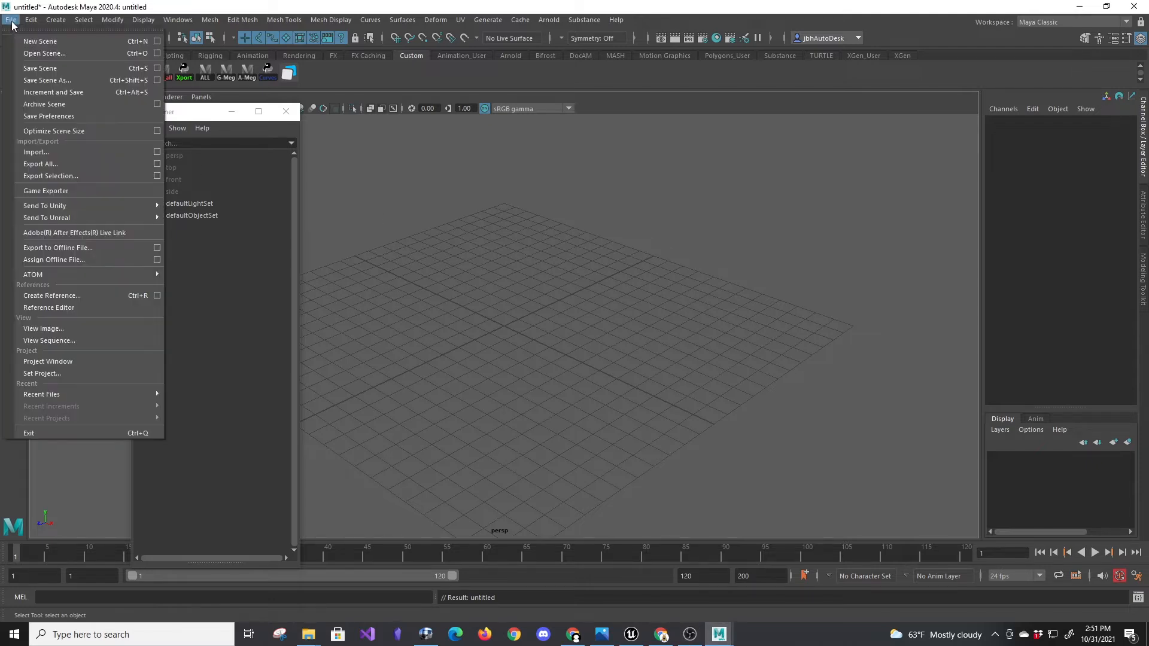
{"action": "left_click", "coordinate": [46, 152]}
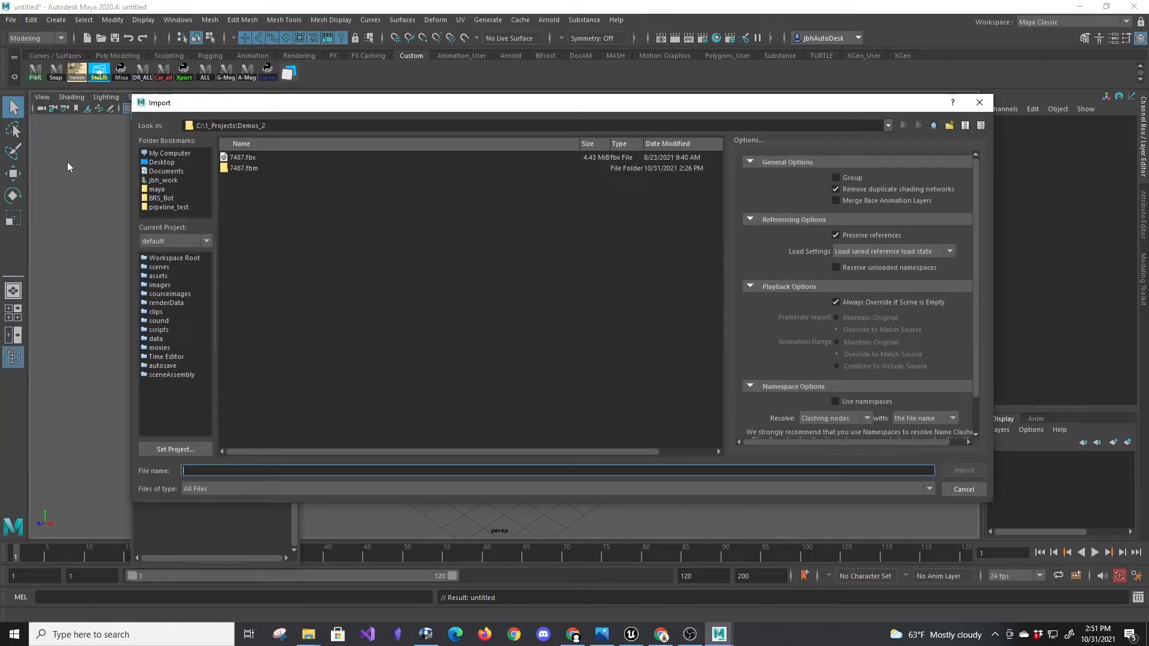
{"action": "left_click", "coordinate": [255, 159]}
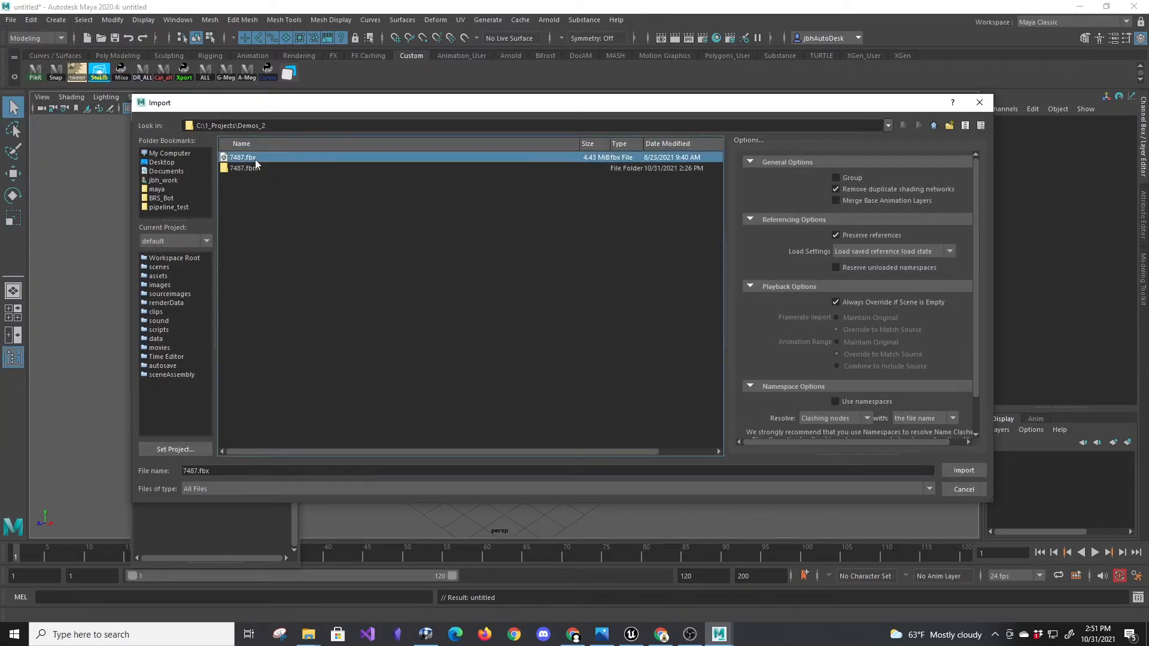
{"action": "left_click", "coordinate": [964, 471]}
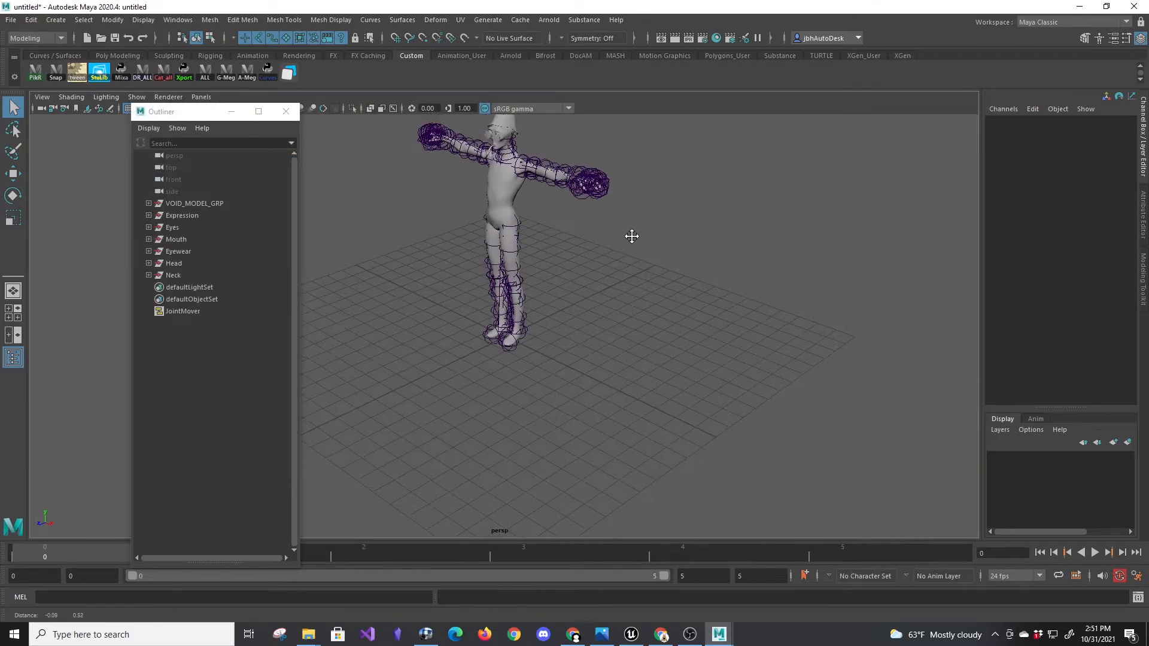
Examine the imported avatar and its joint hierarchy from the front, including the right lower arm joint.
{"action": "middle_click_drag", "start_coordinate": [632, 237], "coordinate": [646, 292], "text": "alt"}
{"action": "left_click_drag", "start_coordinate": [646, 293], "coordinate": [736, 246], "text": "alt"}
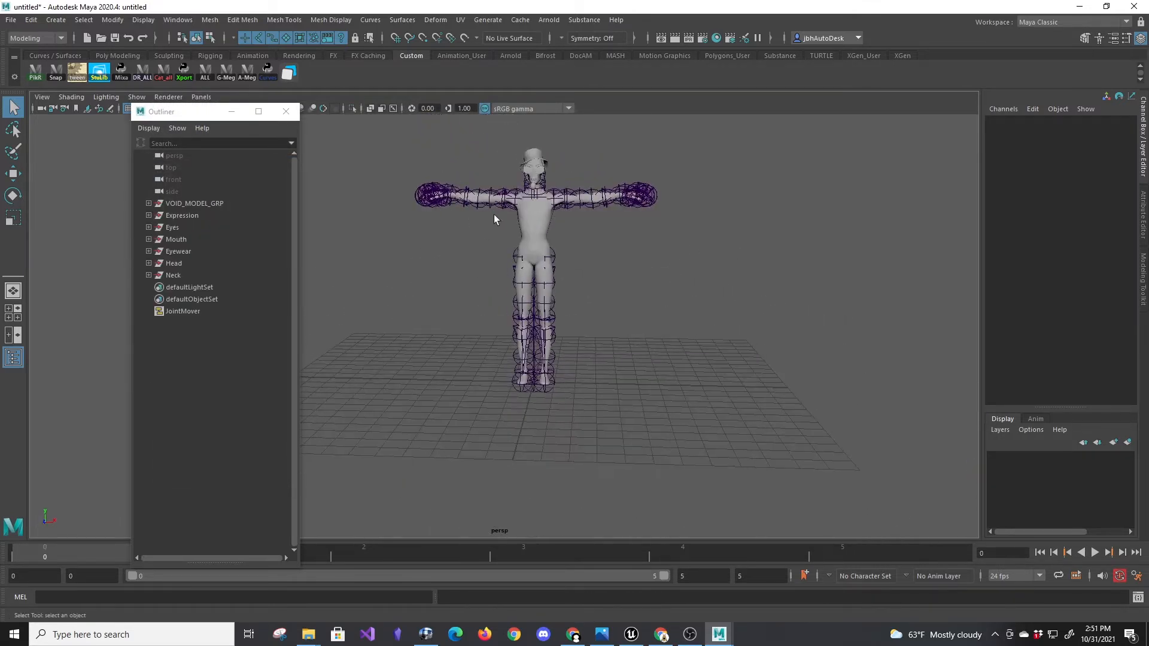
{"action": "middle_click_drag", "start_coordinate": [473, 238], "coordinate": [454, 305], "text": "alt"}
{"action": "right_click_drag", "start_coordinate": [453, 305], "coordinate": [597, 369], "text": "alt"}
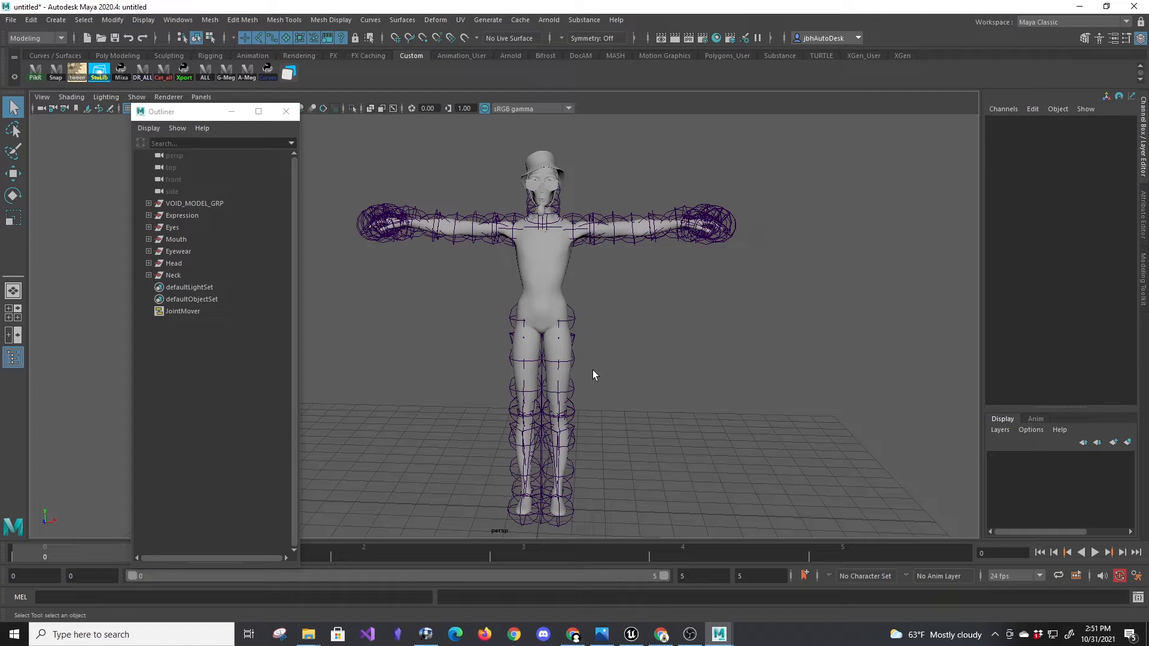
{"action": "left_click", "coordinate": [455, 246]}
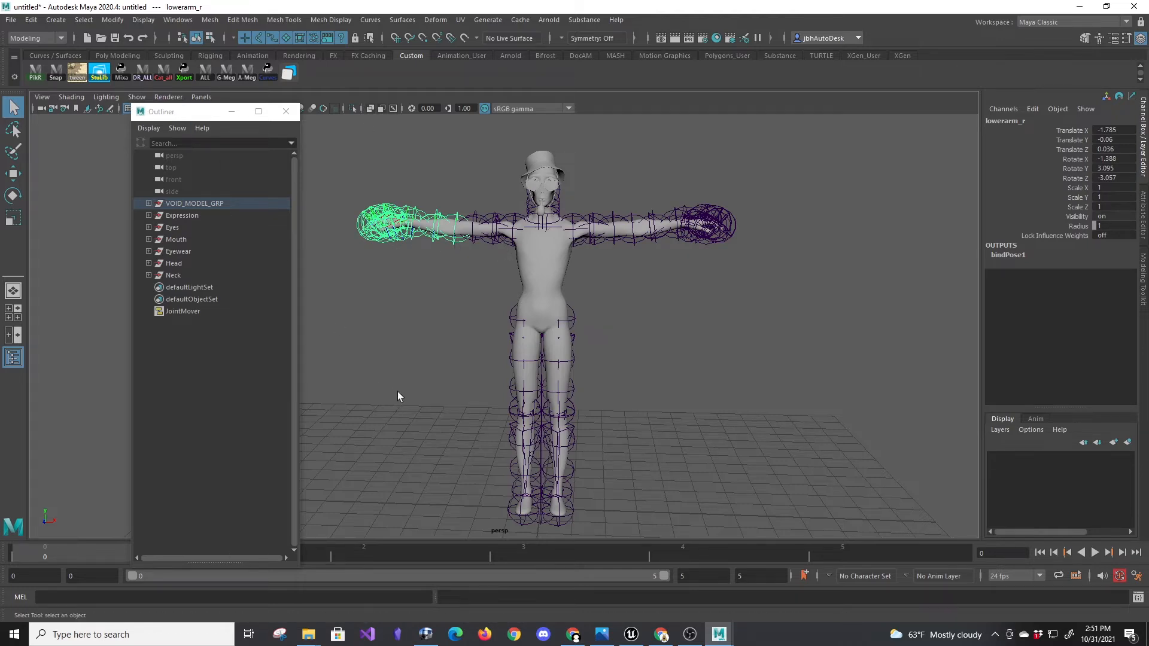
{"action": "left_click", "coordinate": [284, 332]}
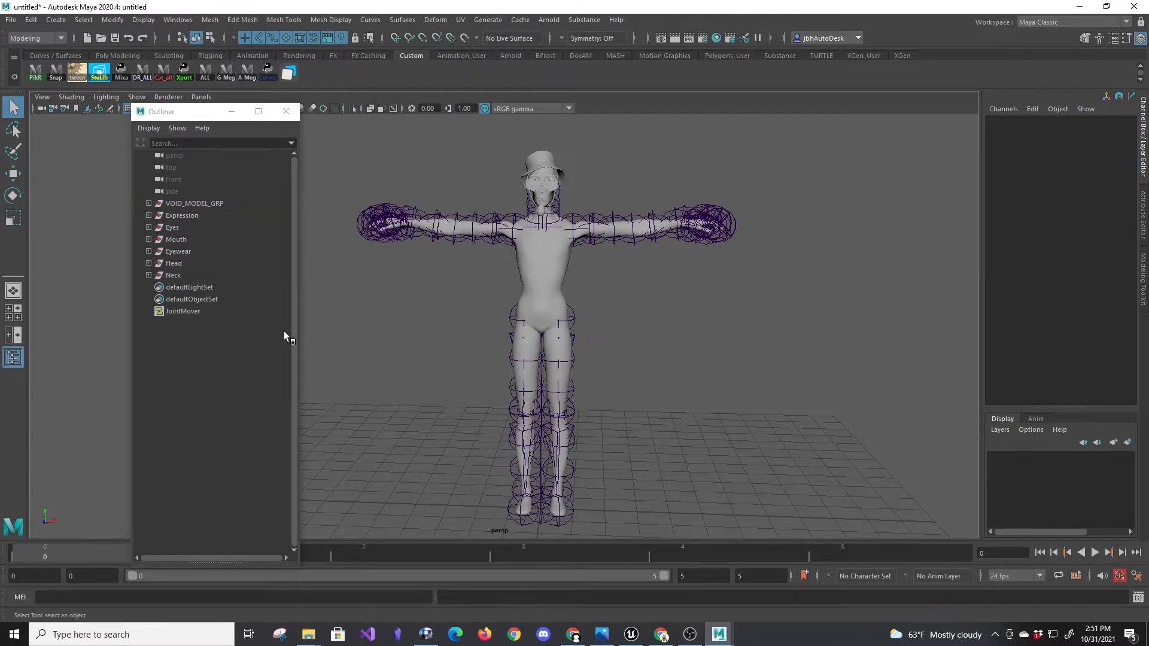
Duplicate the Expression, Eyes, Mouth, Eyewear, Head and Neck groups.
{"action": "left_click", "coordinate": [199, 215]}
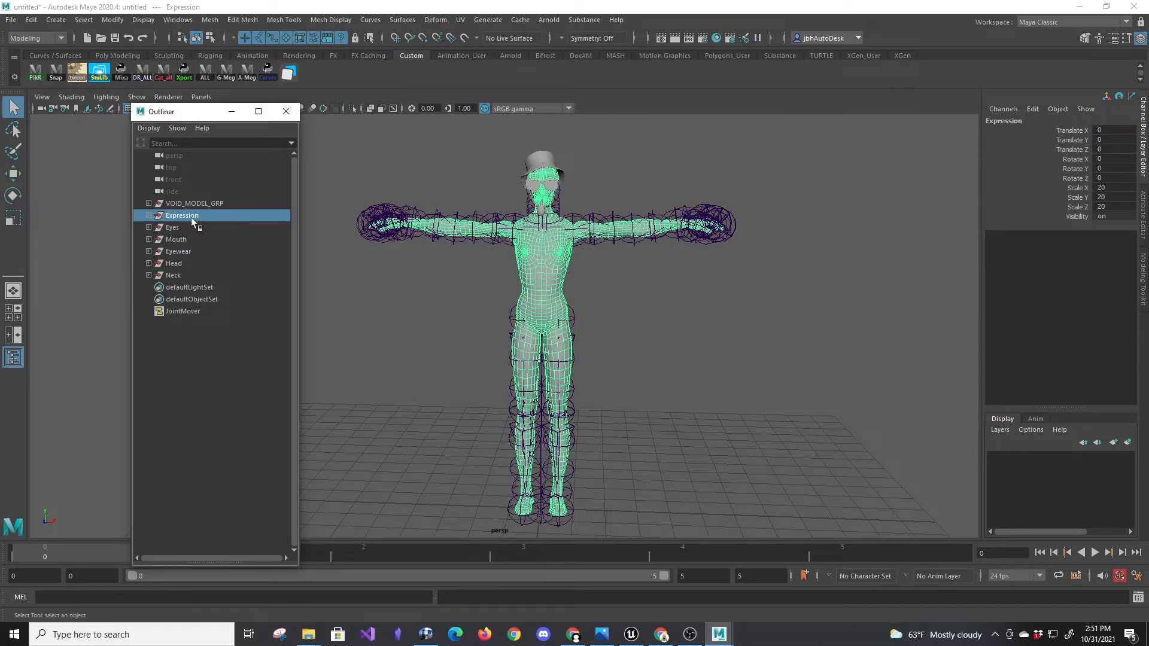
{"action": "left_click", "coordinate": [188, 228], "text": "shift"}
{"action": "left_click", "coordinate": [190, 240], "text": "shift"}
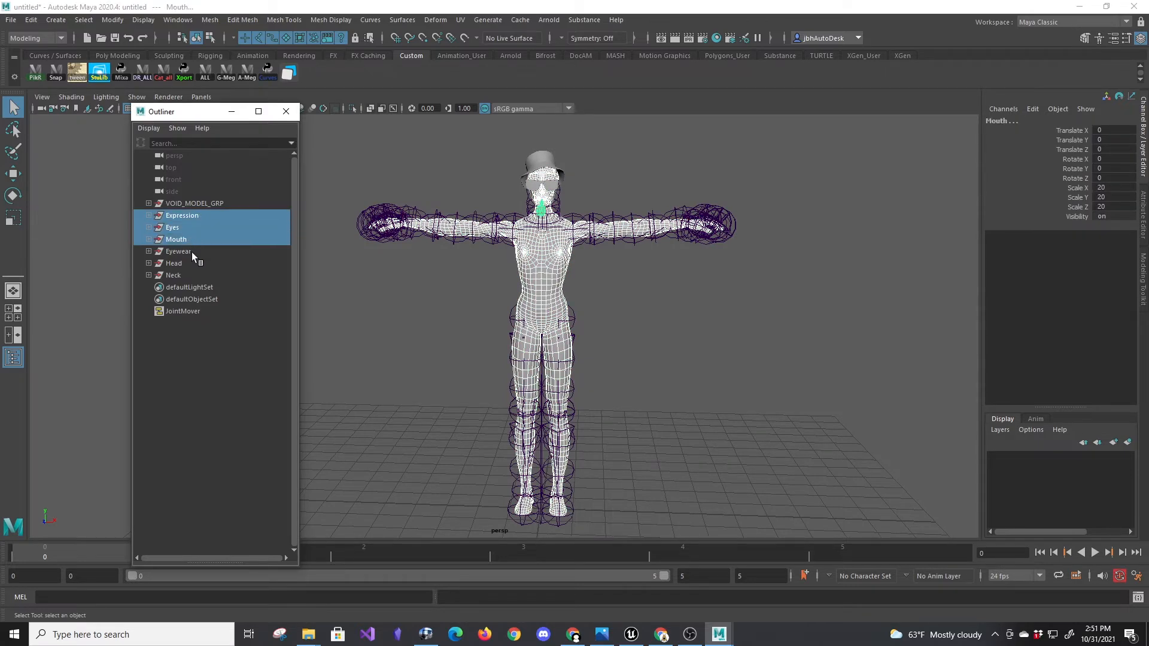
{"action": "left_click", "coordinate": [191, 252], "text": "shift"}
{"action": "left_click", "coordinate": [189, 264], "text": "shift"}
{"action": "left_click", "coordinate": [188, 274], "text": "shift"}
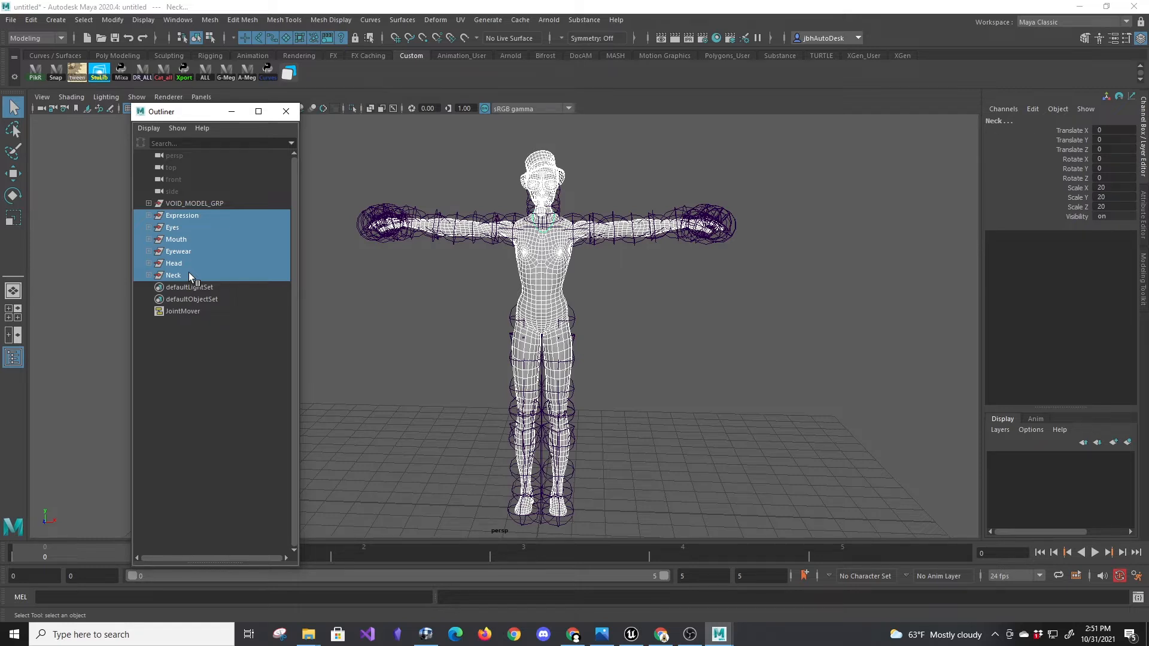
{"action": "key", "text": "ctrl+d"}
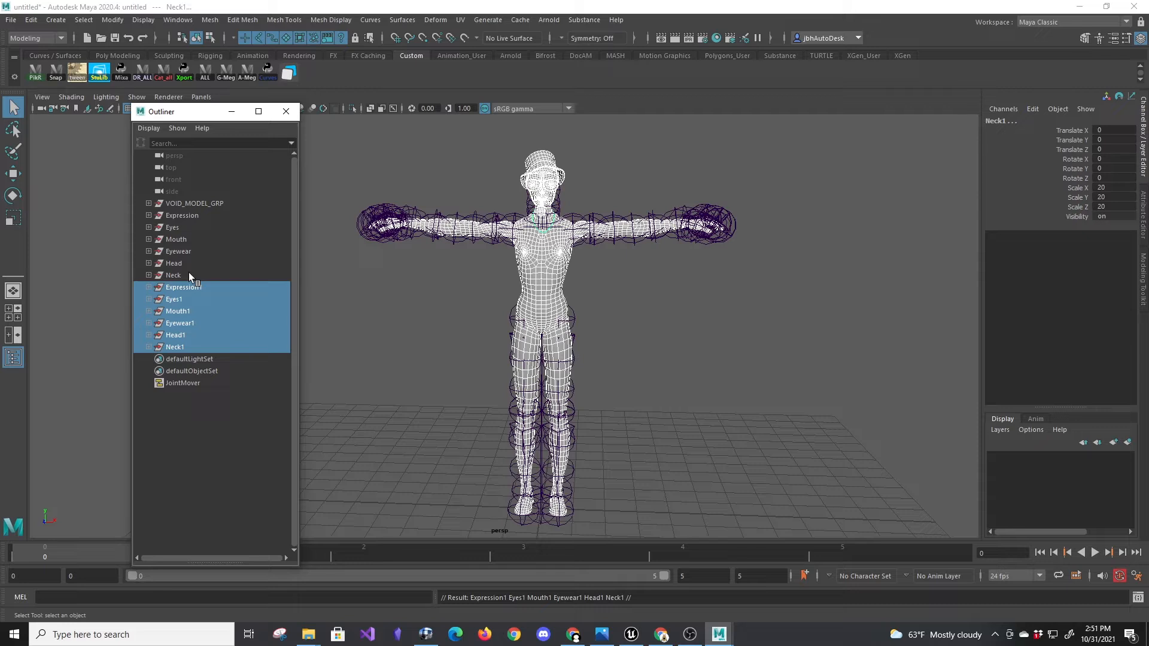
Group the six duplicates and rename the new group degen7487.
{"action": "key", "text": "ctrl+g"}
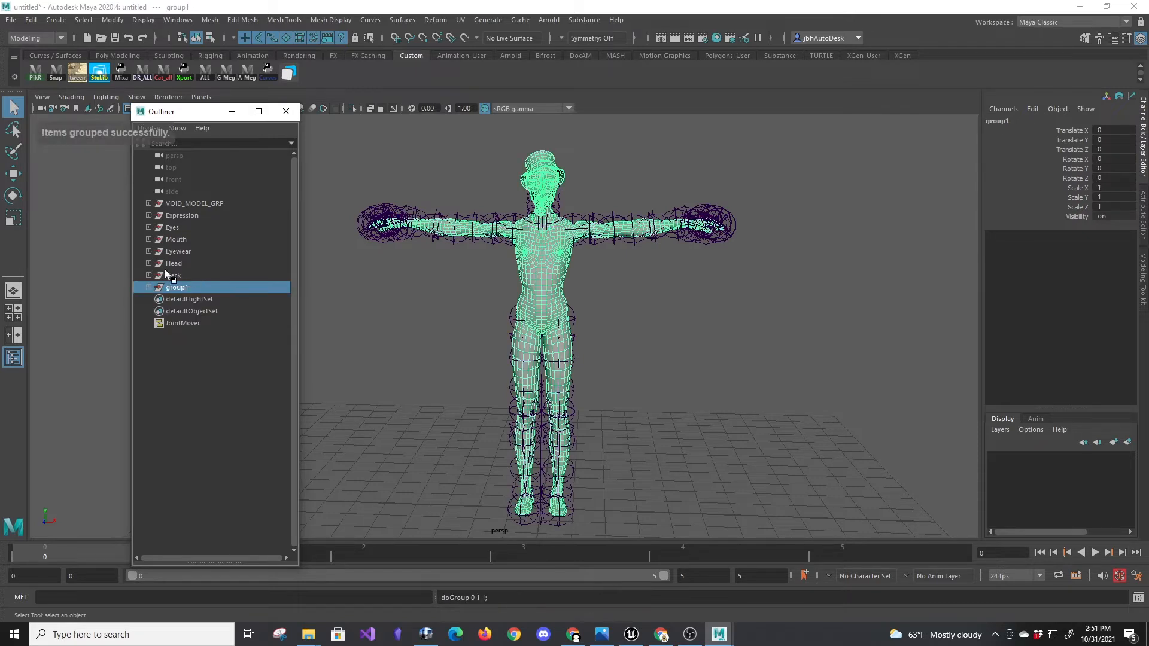
{"action": "double_click", "coordinate": [181, 288]}
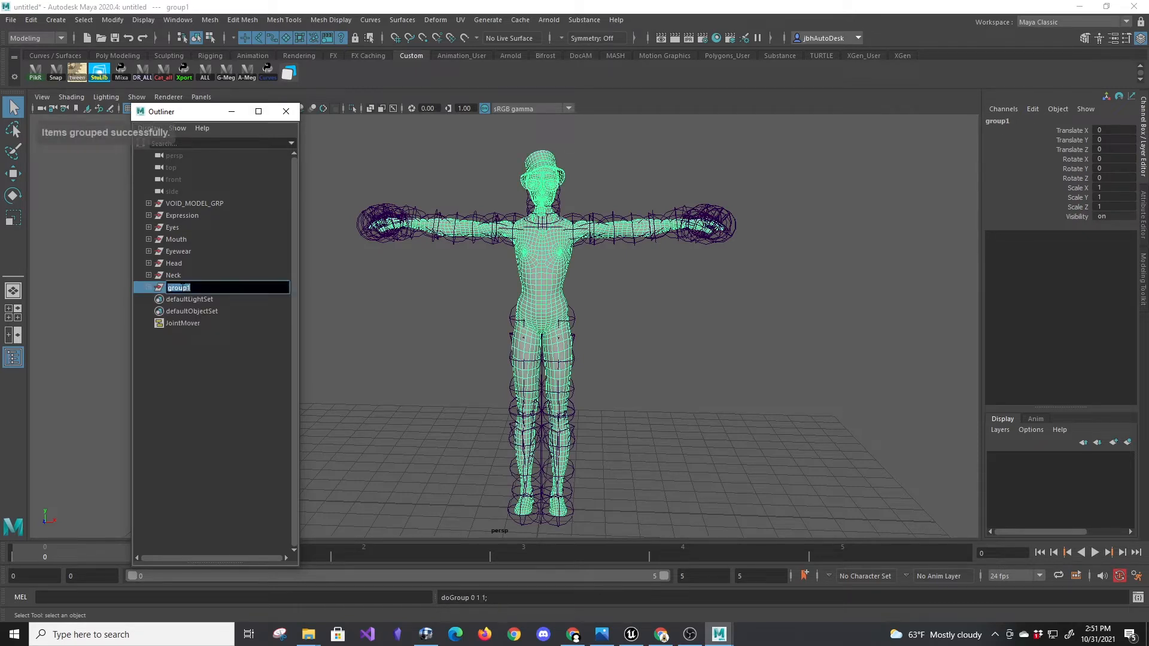
{"action": "type", "text": "de"}
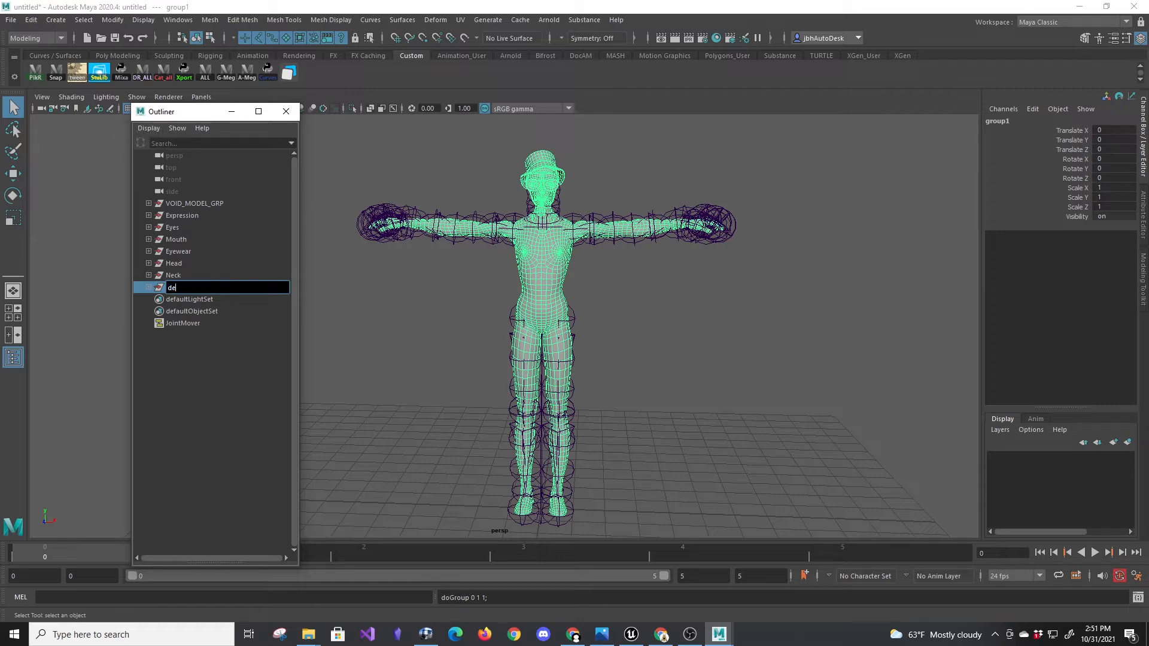
{"action": "type", "text": "gen7487"}
{"action": "key", "text": "Return"}
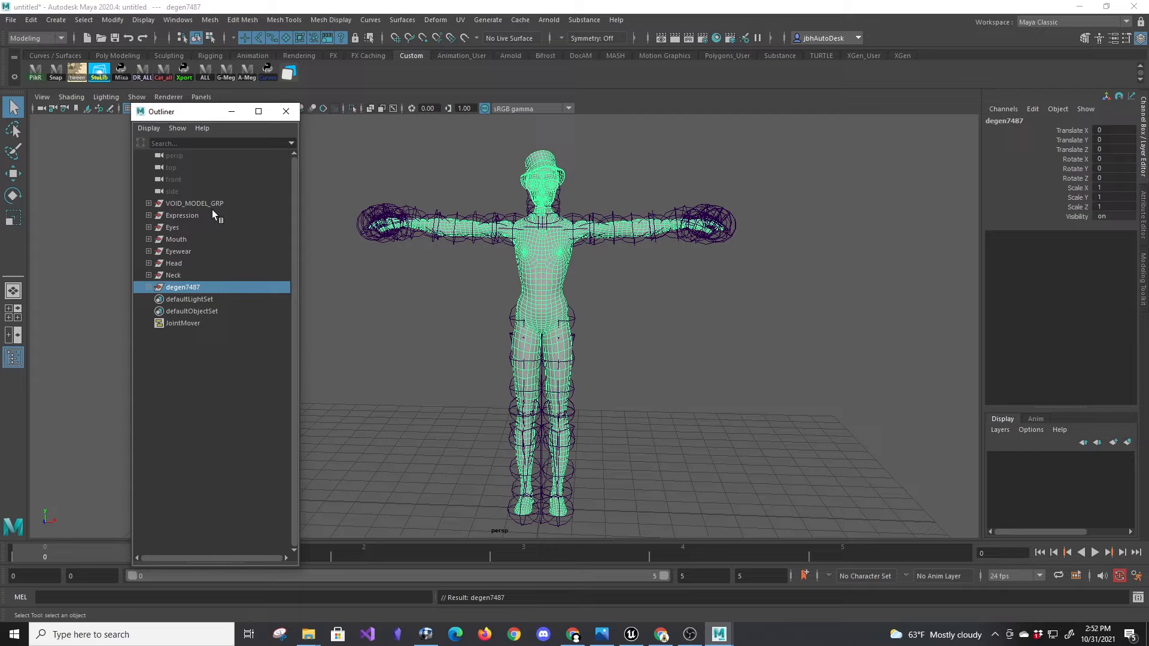
Expand degen7487, select its Expression duplicate and hide the original skeleton and mesh groups.
{"action": "left_click", "coordinate": [149, 288]}
{"action": "left_click", "coordinate": [201, 300]}
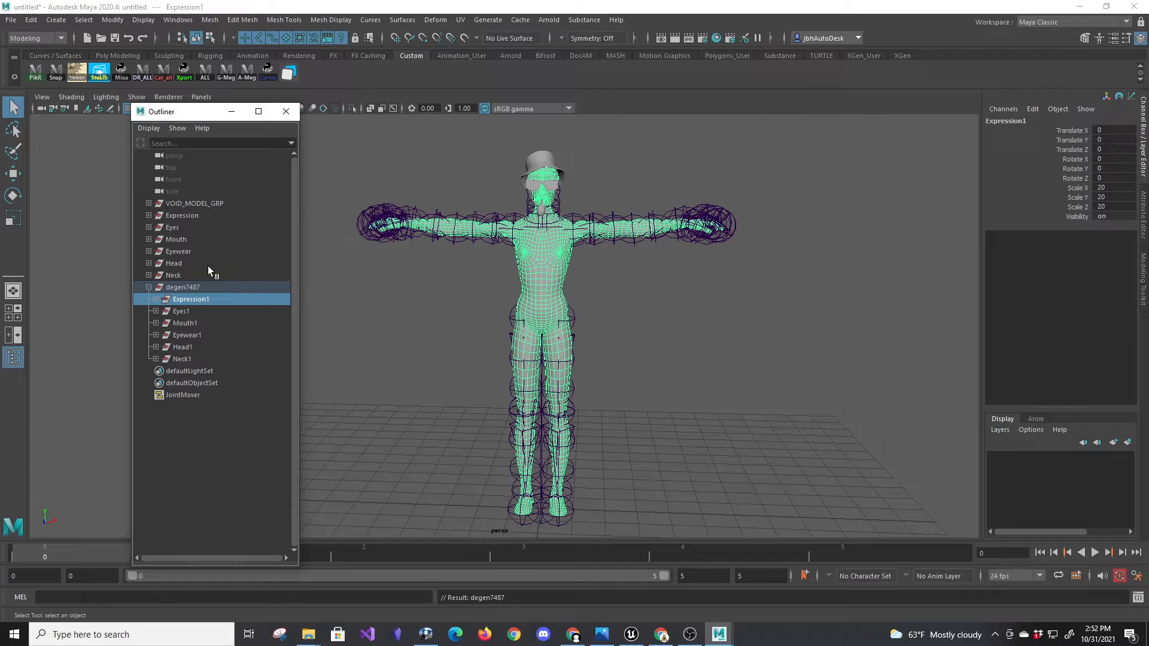
{"action": "key", "text": "alt+h"}
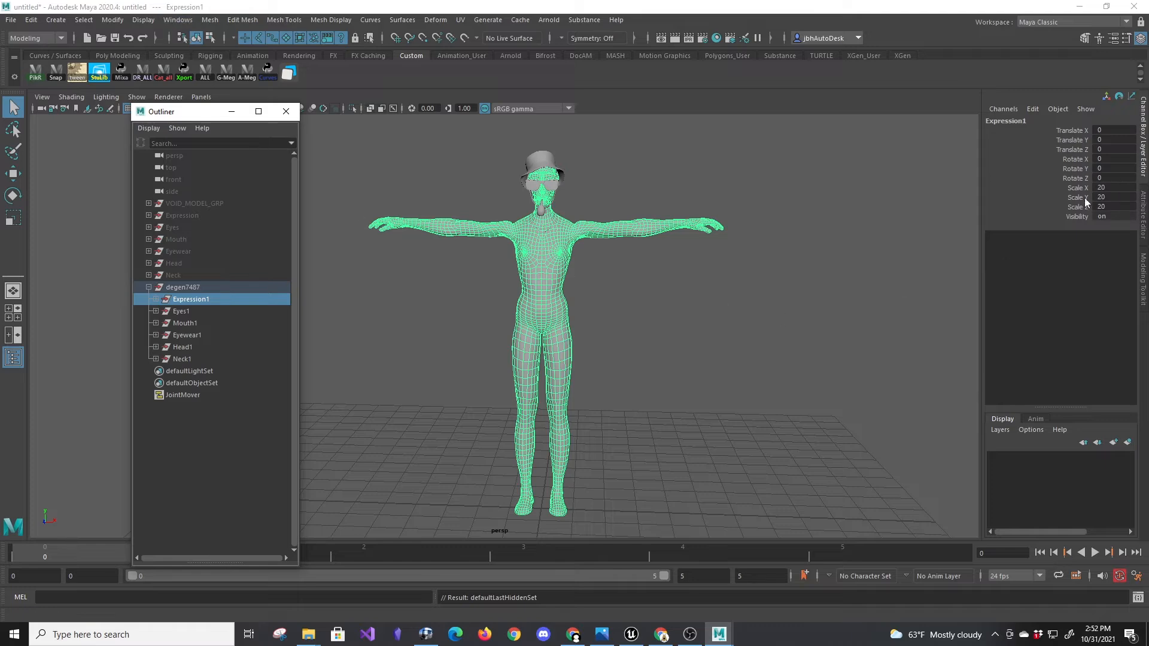
Try to freeze translate, rotate and scale on all six duplicated groups, Expression1 through Neck1.
{"action": "left_click", "coordinate": [182, 359], "text": "shift"}
{"action": "left_click", "coordinate": [113, 20]}
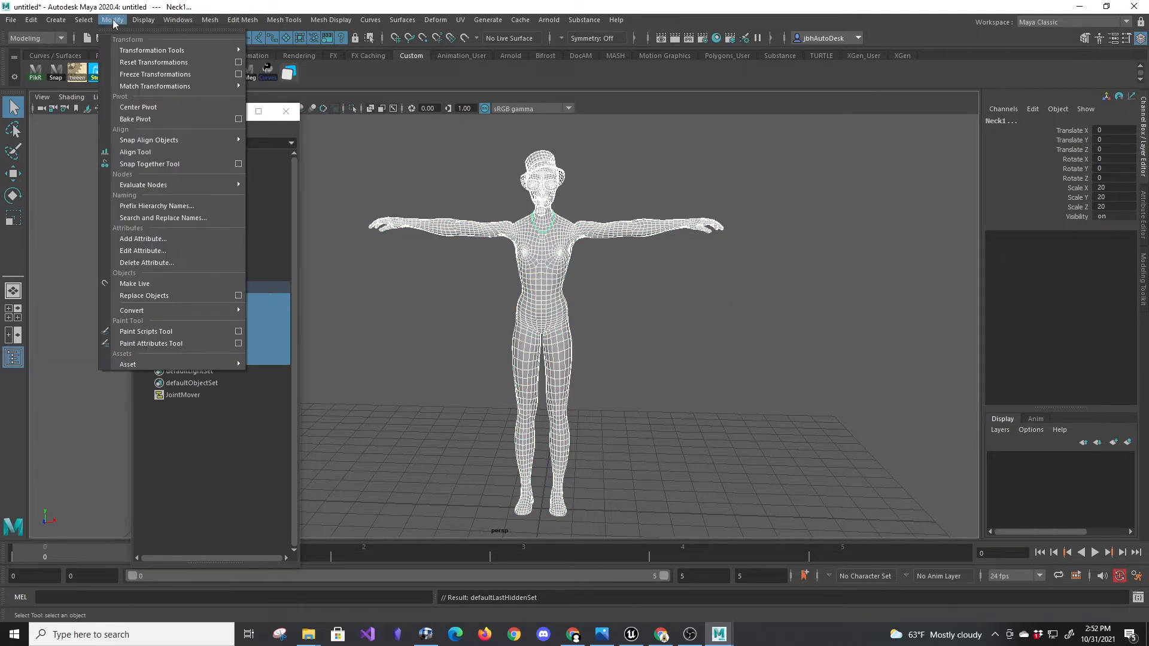
{"action": "left_click", "coordinate": [239, 74]}
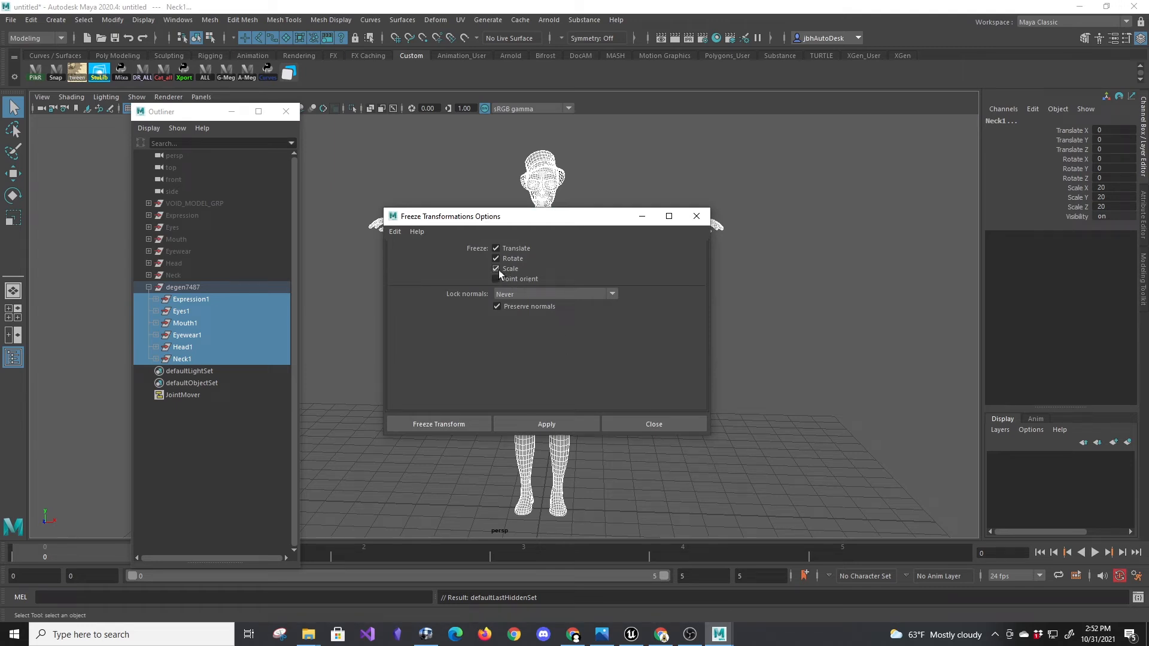
{"action": "left_click", "coordinate": [565, 421]}
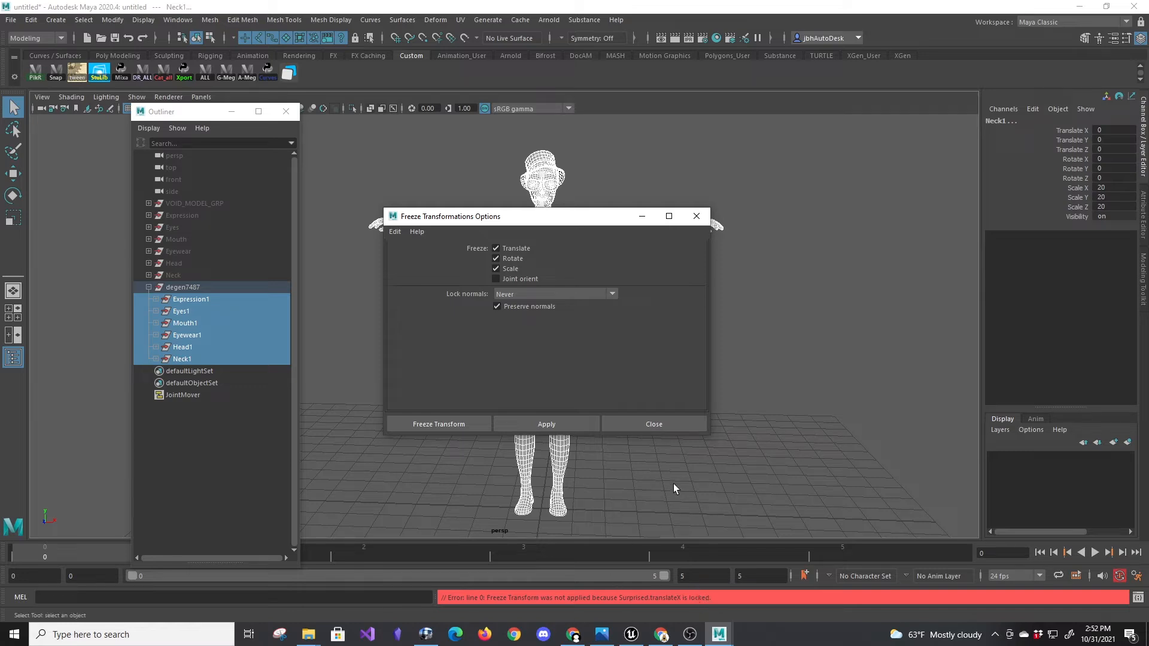
{"action": "left_click", "coordinate": [659, 422]}
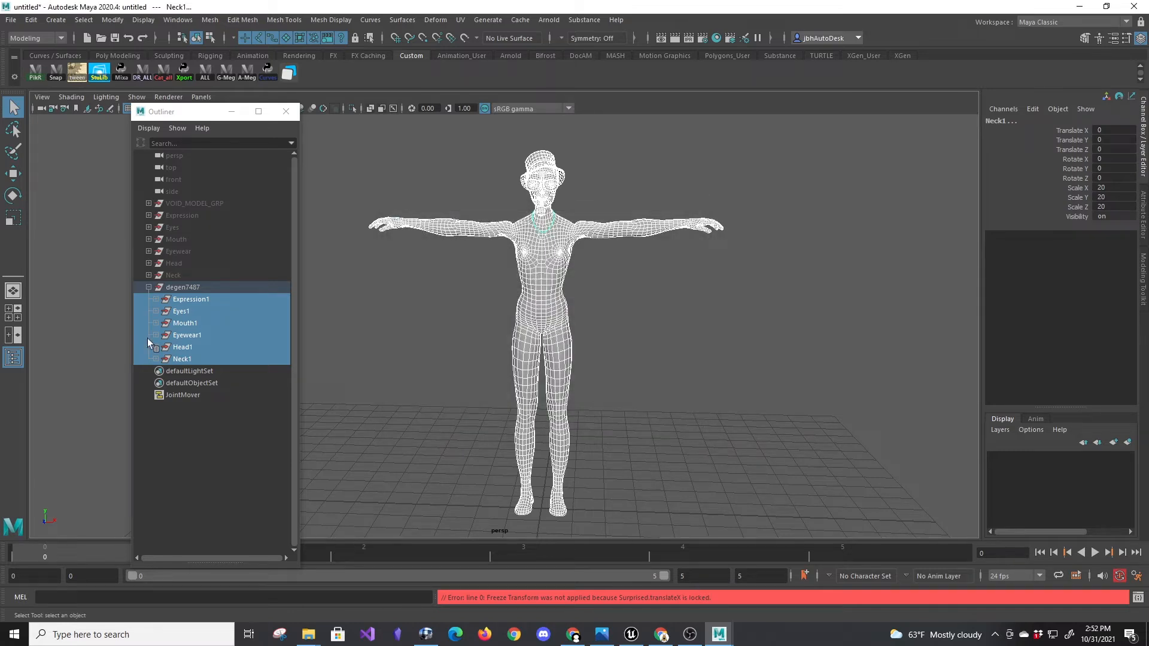
Expand all six groups inside degen7487 down to their meshes and check the channels of Surprised and Navy.
{"action": "left_click", "coordinate": [156, 299]}
{"action": "left_click", "coordinate": [190, 311]}
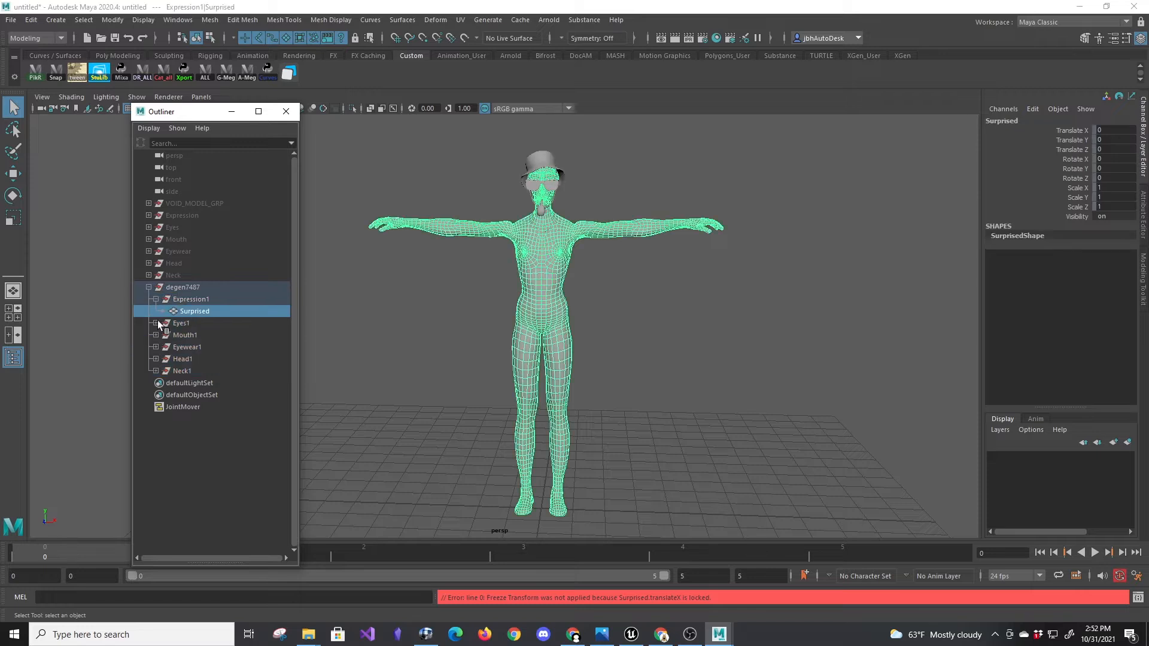
{"action": "left_click", "coordinate": [156, 323]}
{"action": "left_click", "coordinate": [185, 334]}
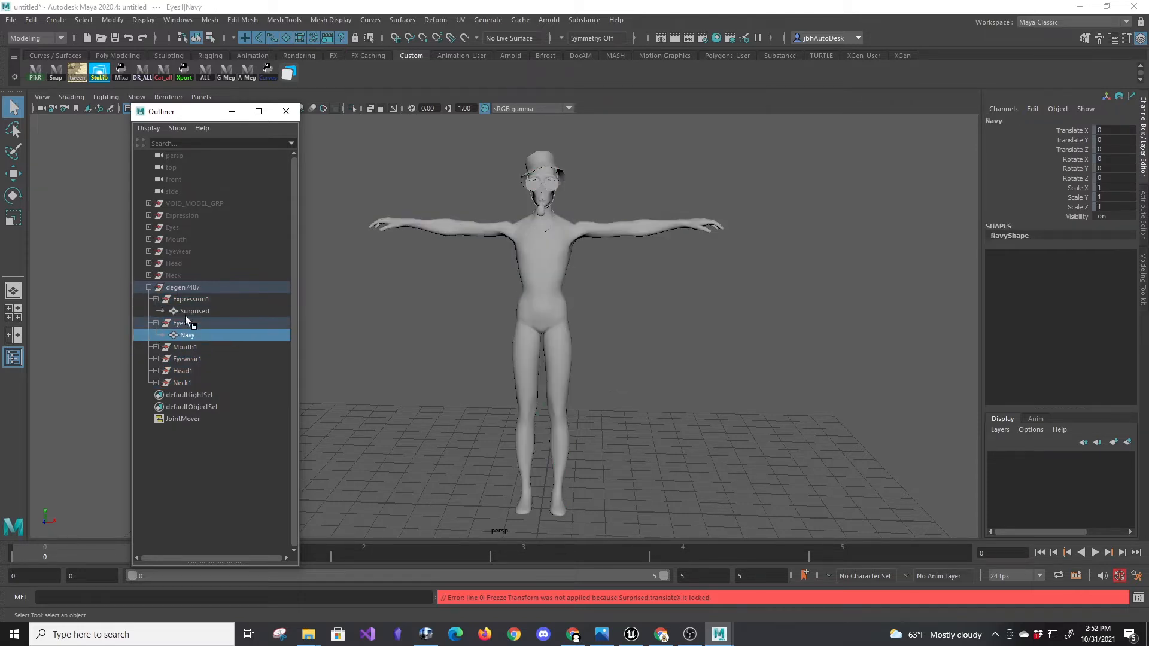
{"action": "left_click", "coordinate": [155, 348]}
{"action": "left_click", "coordinate": [155, 371]}
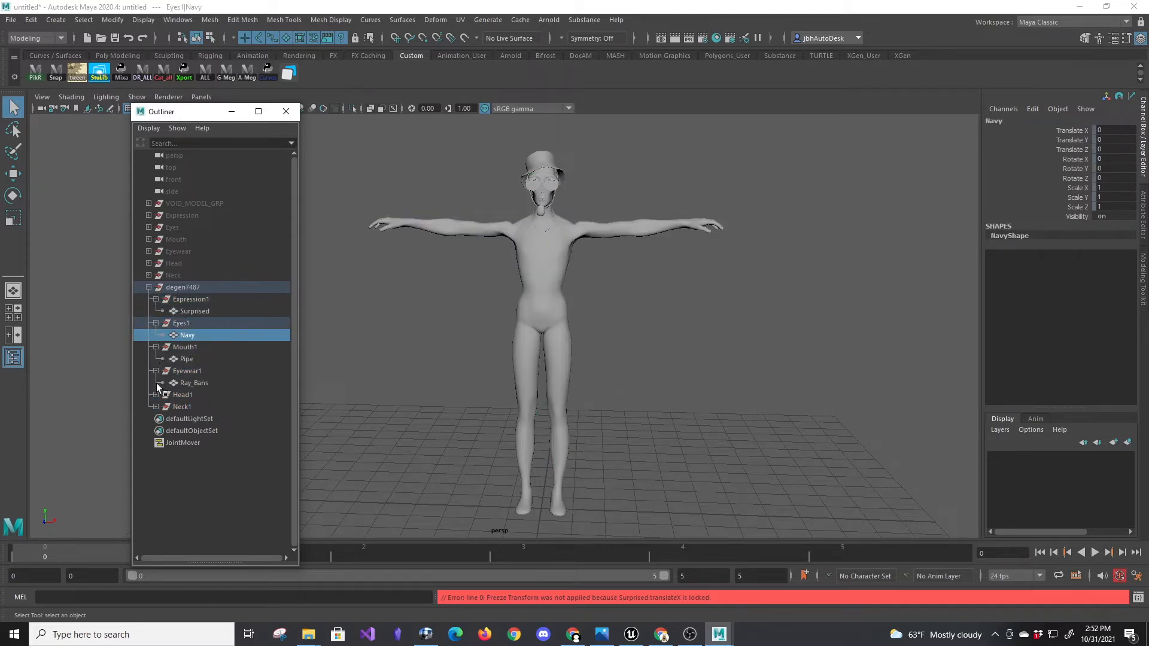
{"action": "left_click", "coordinate": [156, 395]}
{"action": "left_click", "coordinate": [155, 419]}
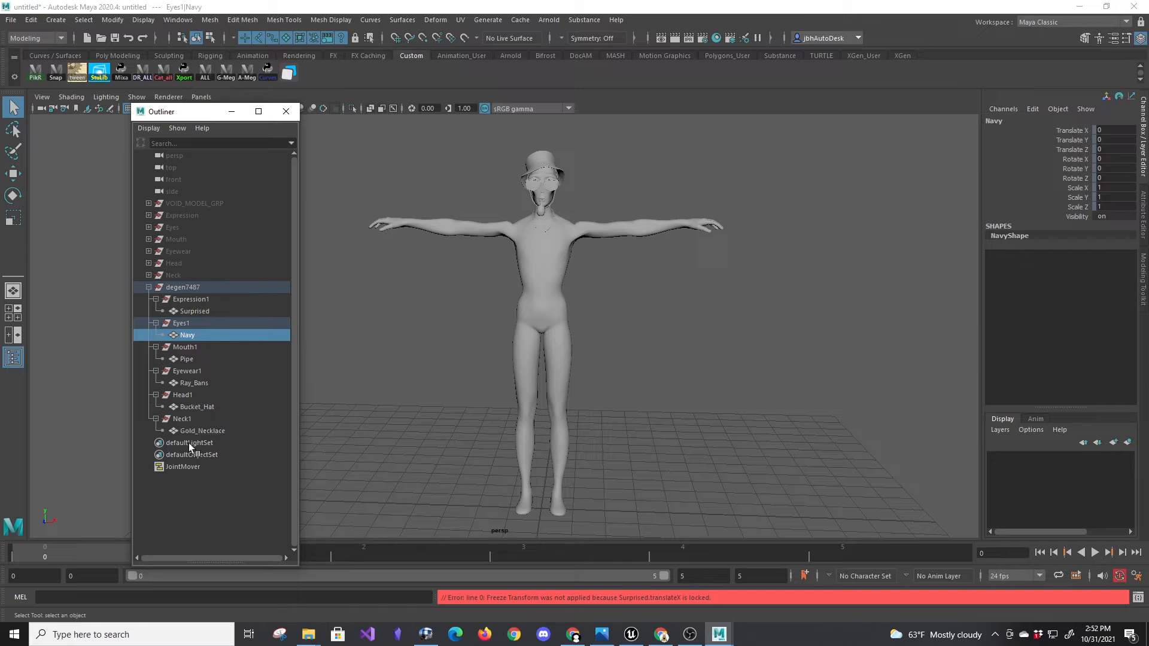
Unlock the translate, rotate and scale channels on all six meshes inside degen7487, from Surprised to Gold_Necklace.
{"action": "left_click", "coordinate": [206, 431]}
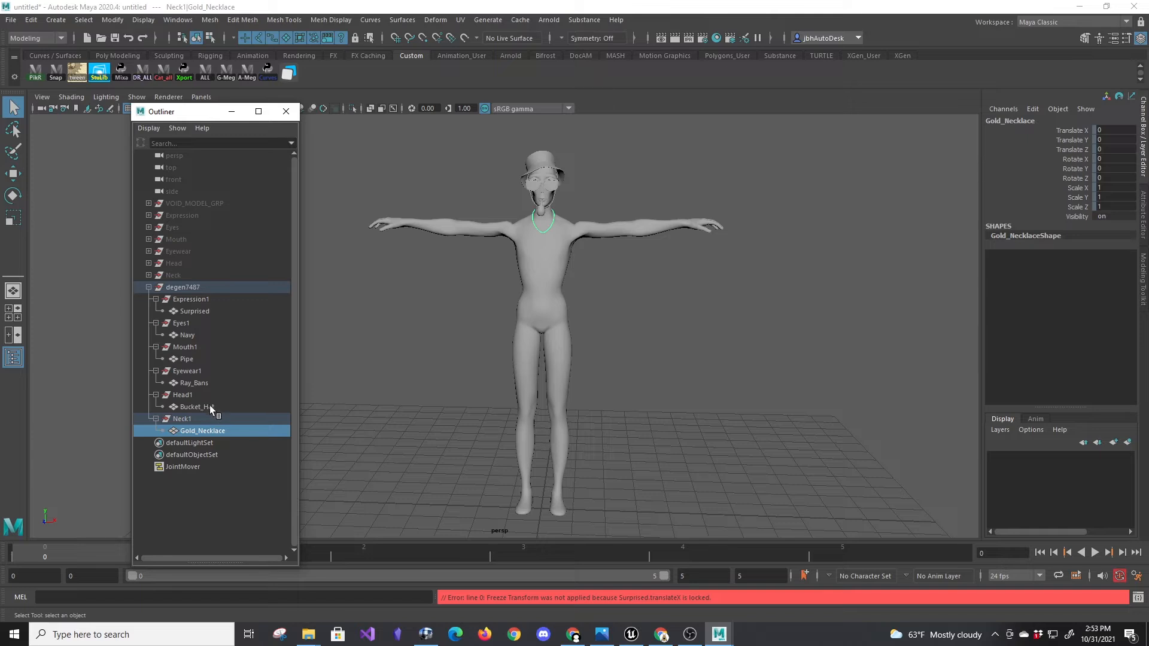
{"action": "left_click", "coordinate": [210, 406], "text": "ctrl"}
{"action": "left_click", "coordinate": [202, 383], "text": "ctrl"}
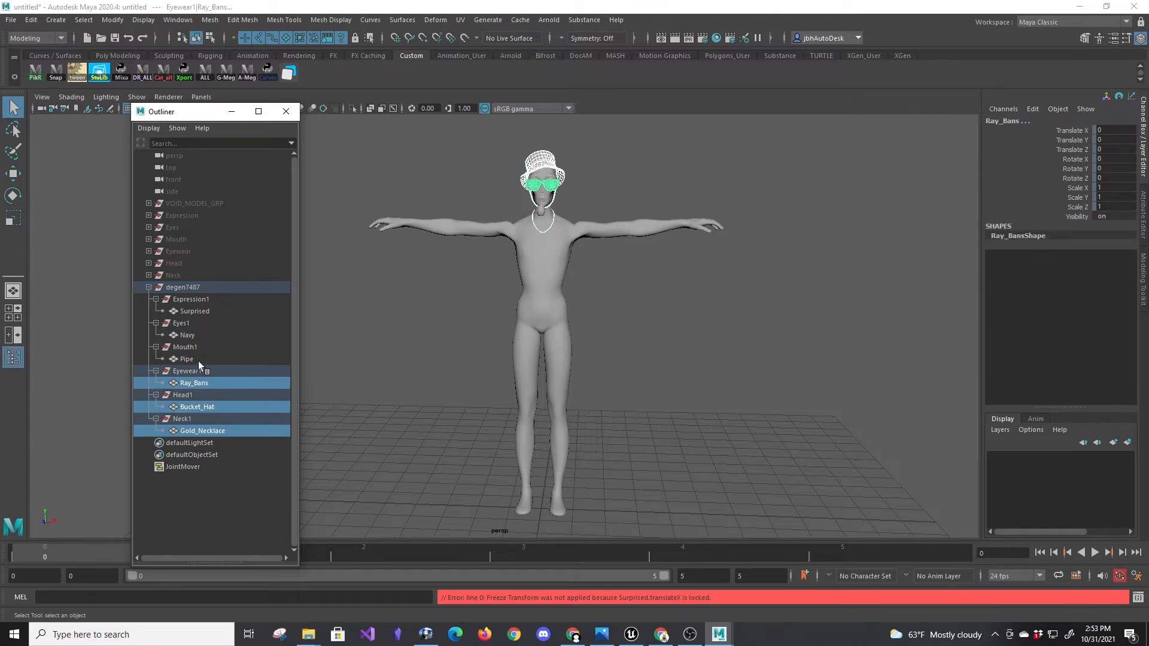
{"action": "left_click", "coordinate": [198, 359], "text": "ctrl"}
{"action": "left_click", "coordinate": [195, 334], "text": "ctrl"}
{"action": "left_click", "coordinate": [196, 310], "text": "ctrl"}
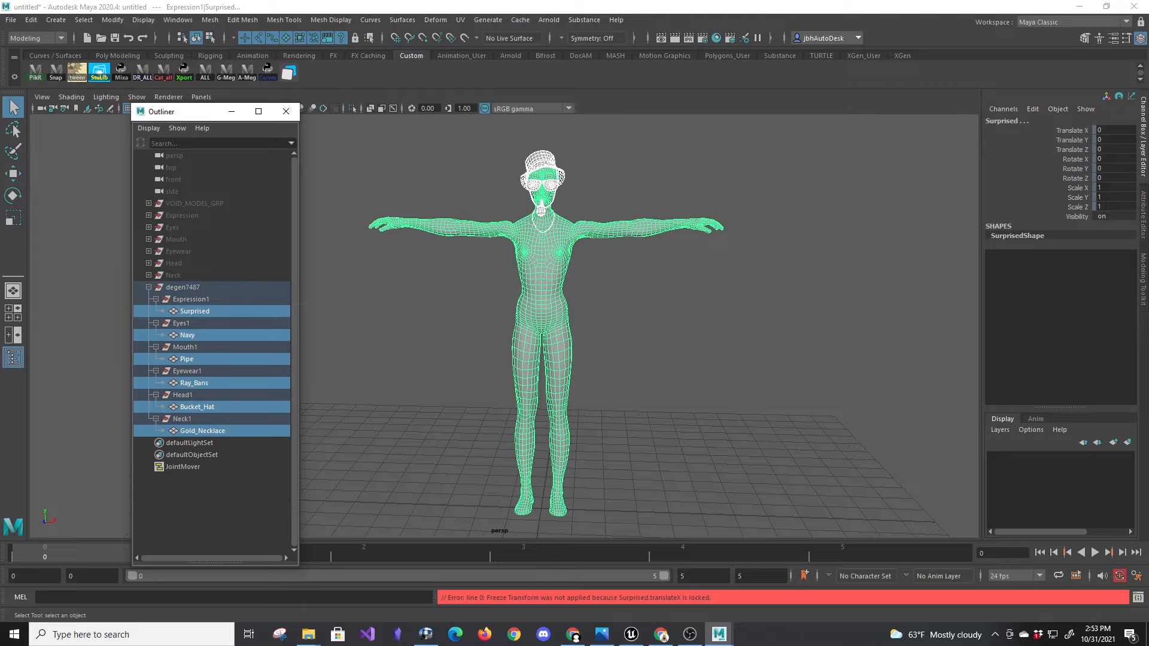
{"action": "left_click", "coordinate": [1055, 132]}
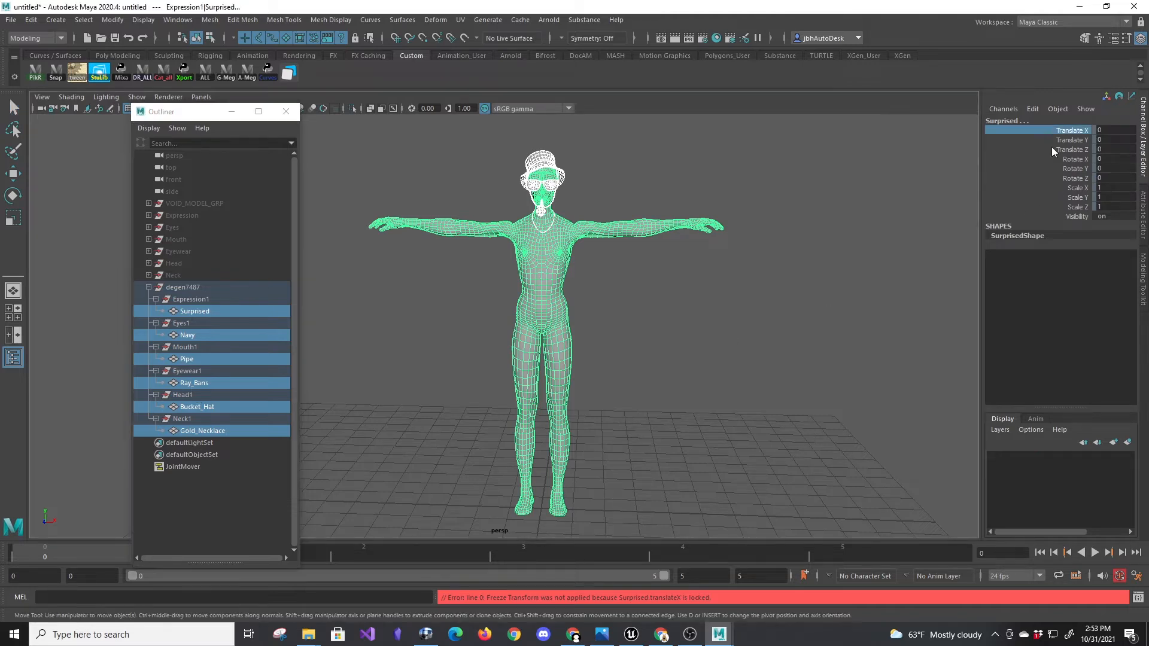
{"action": "left_click", "coordinate": [1051, 207], "text": "shift"}
{"action": "right_click", "coordinate": [1050, 200]}
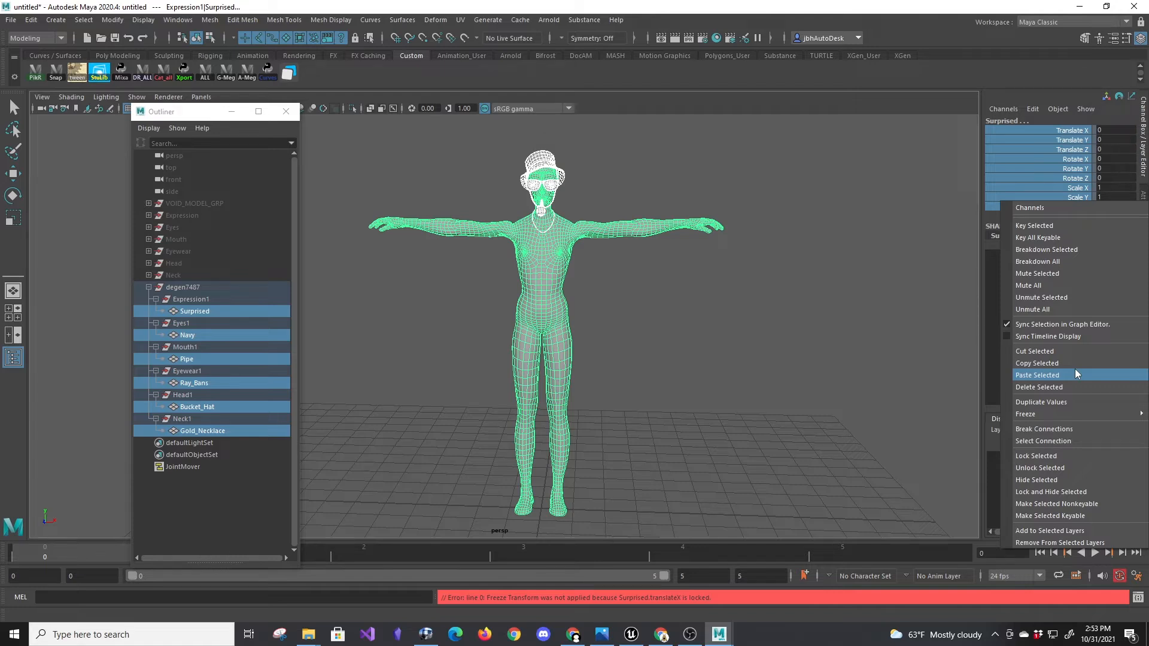
{"action": "left_click", "coordinate": [1043, 469]}
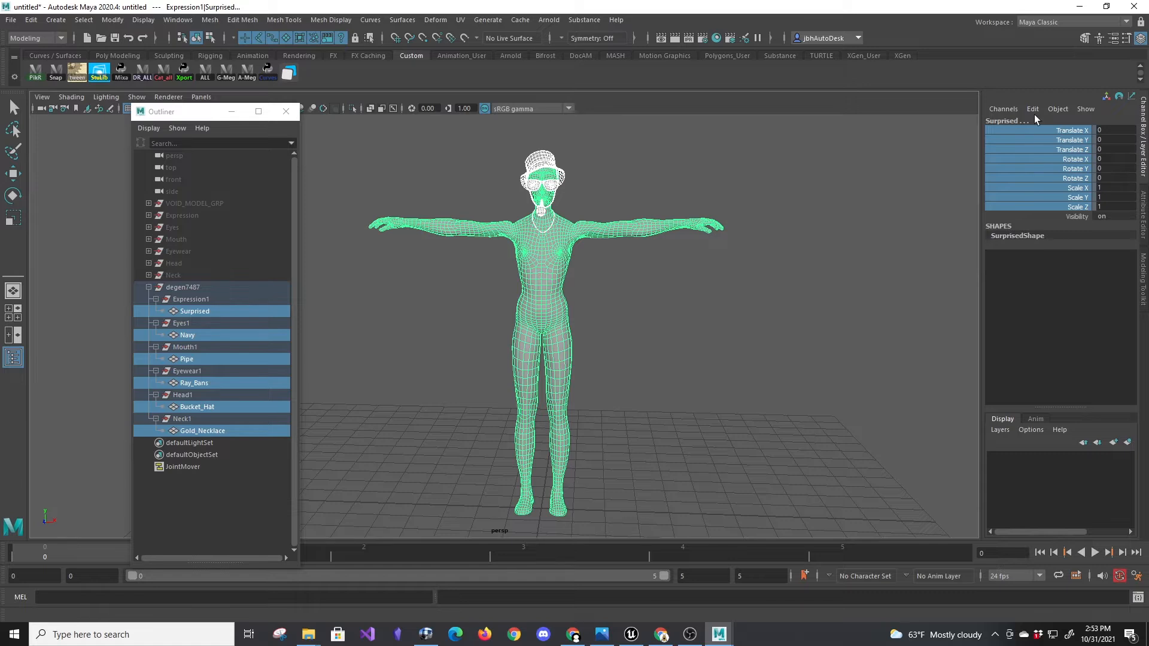
{"action": "right_click", "coordinate": [1001, 137]}
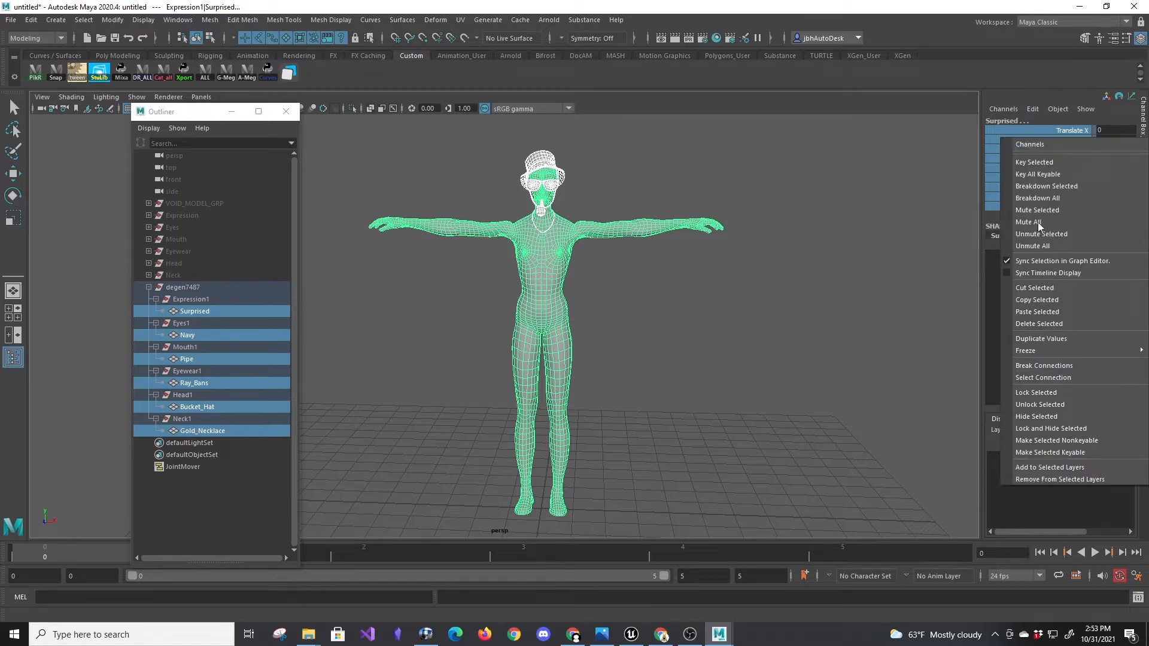
{"action": "left_click", "coordinate": [1068, 406]}
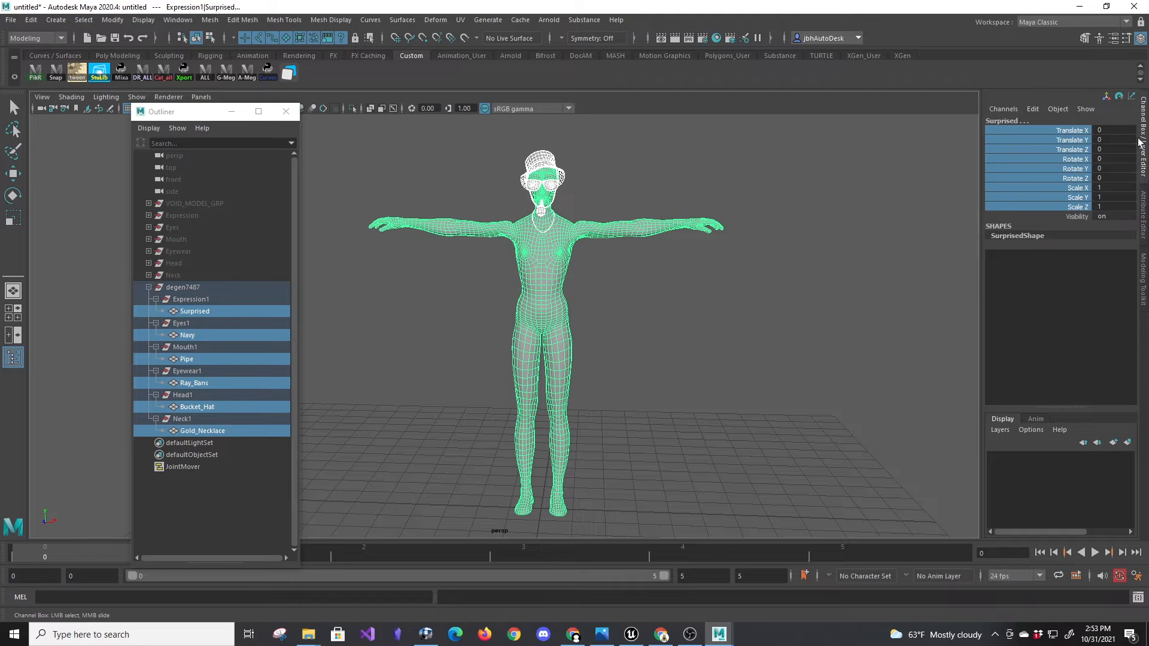
Freeze the transformations on the six groups Expression1 through Neck1 inside degen7487.
{"action": "left_click", "coordinate": [213, 287]}
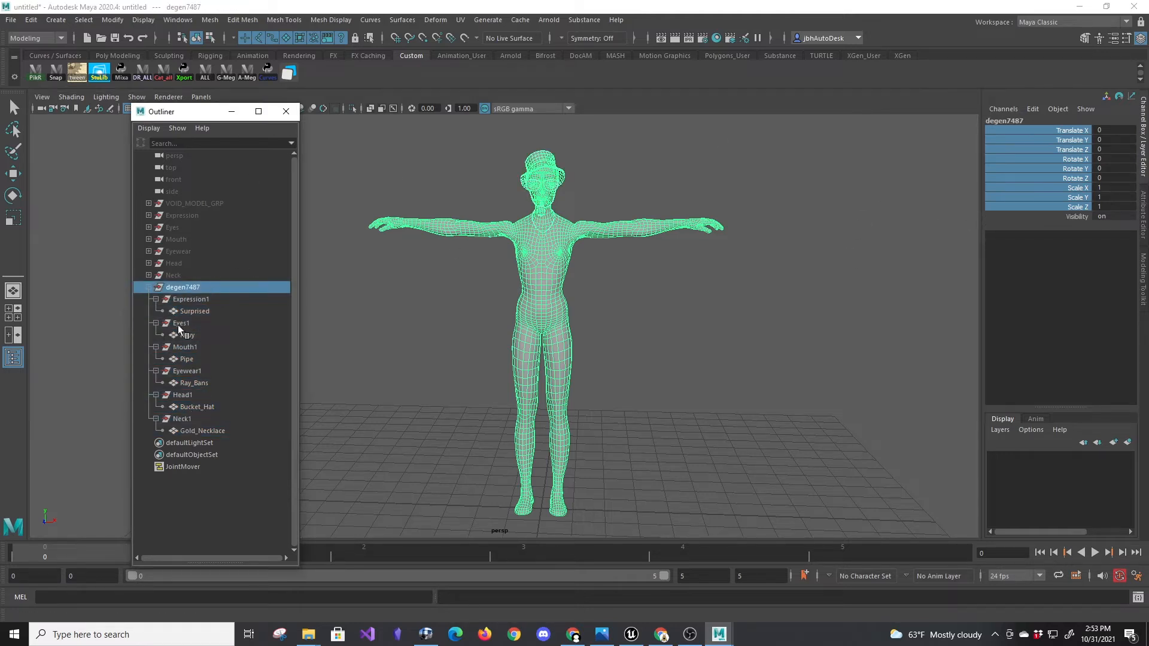
{"action": "left_click", "coordinate": [179, 299]}
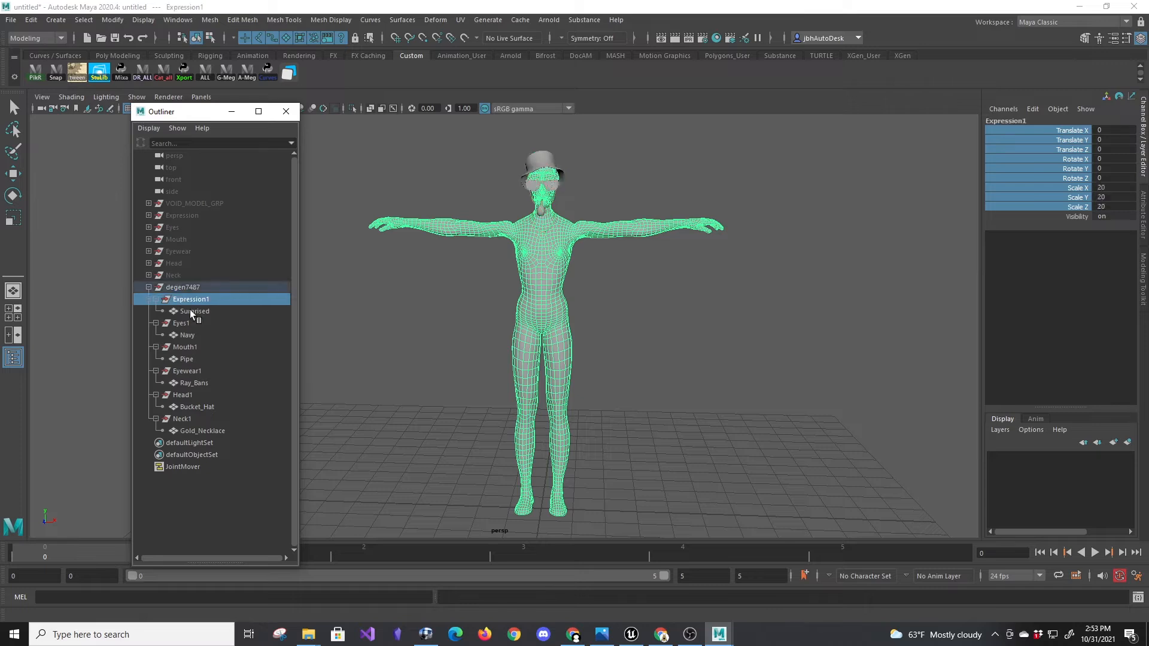
{"action": "left_click", "coordinate": [195, 417], "text": "shift"}
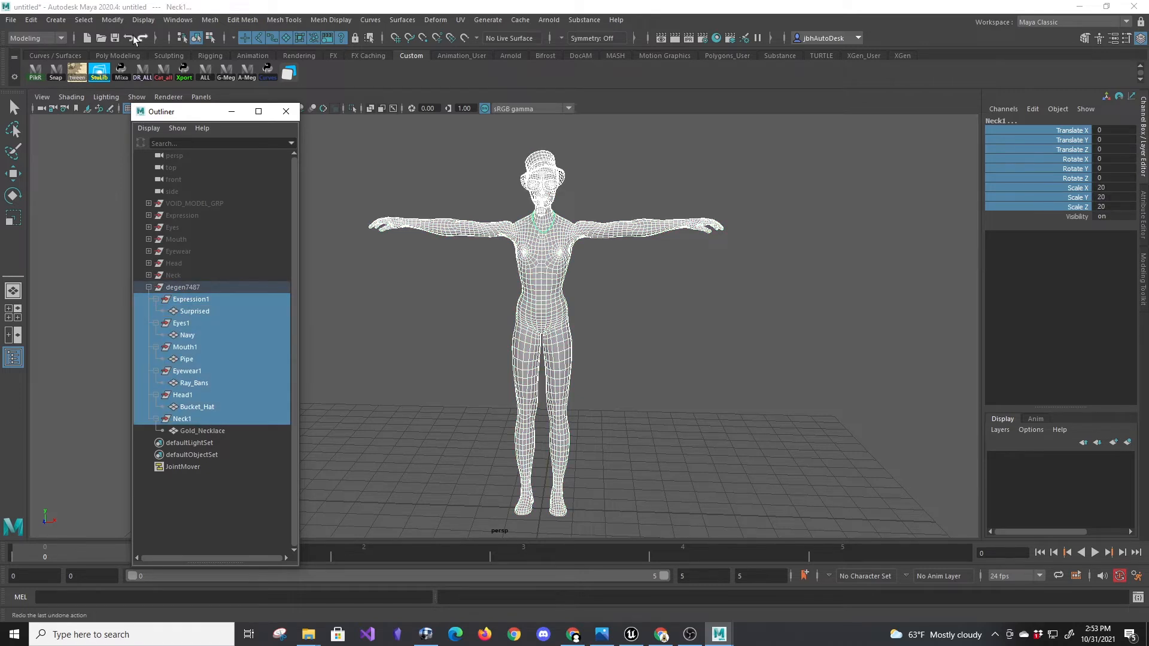
{"action": "left_click", "coordinate": [113, 20]}
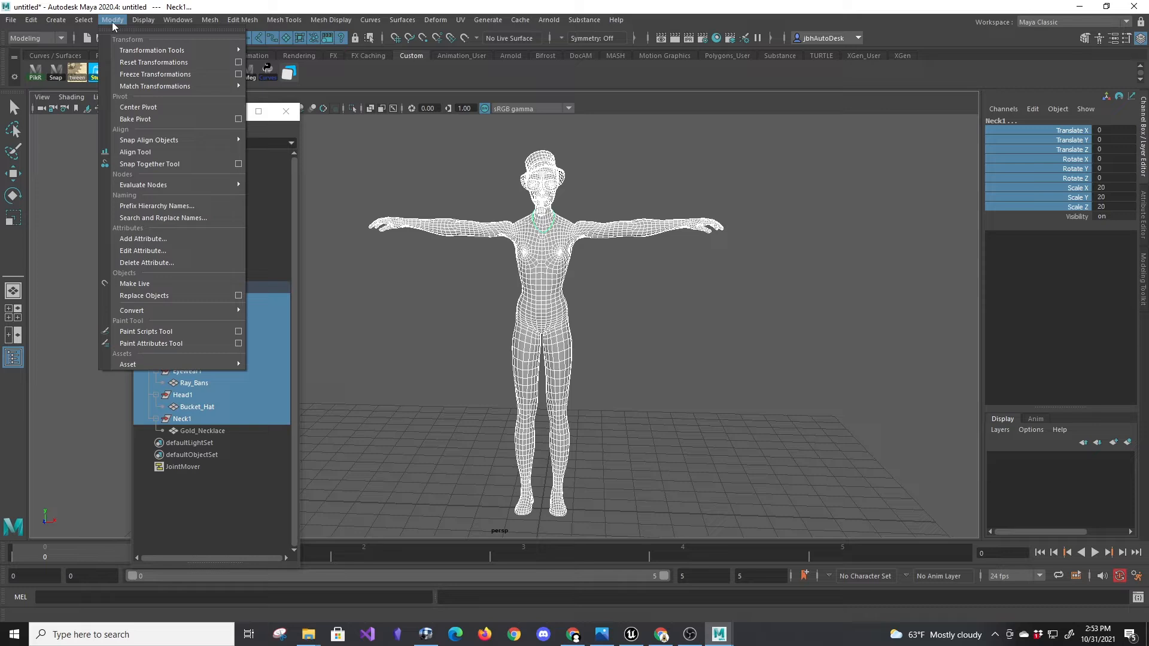
{"action": "left_click", "coordinate": [133, 75]}
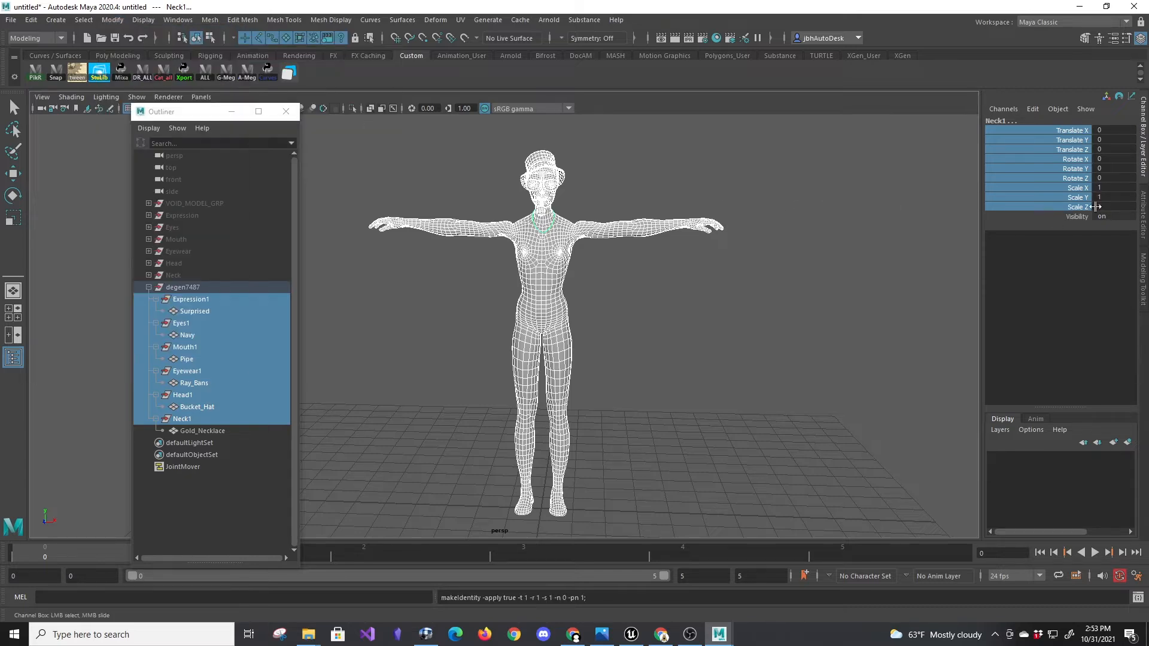
{"action": "left_click", "coordinate": [817, 305]}
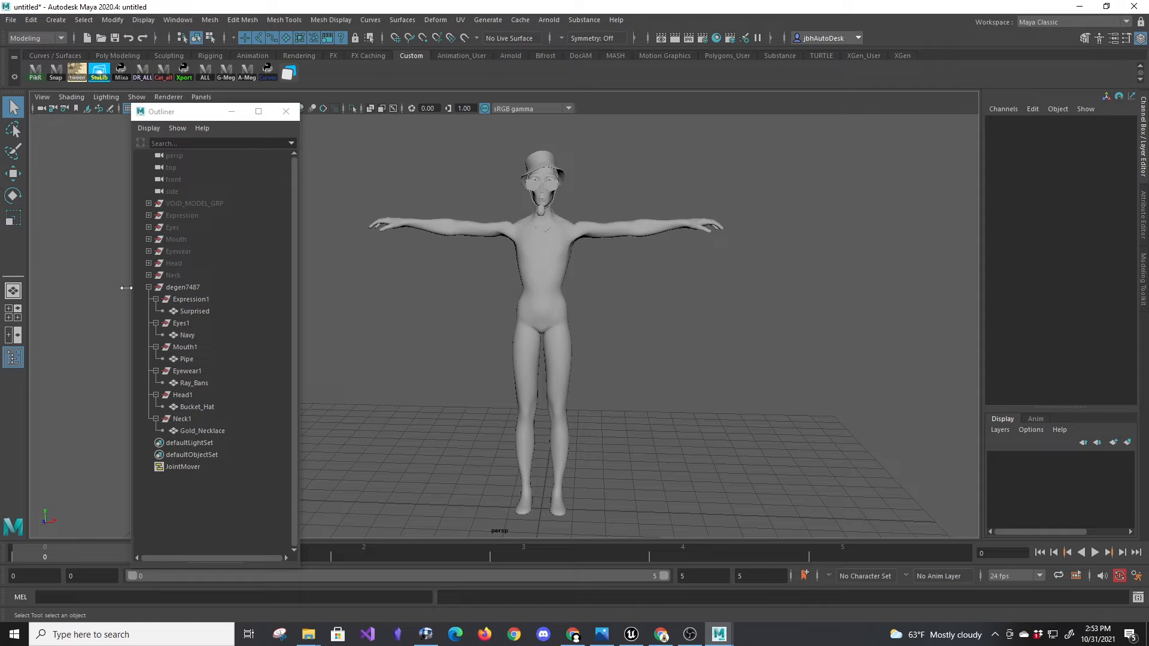
Collapse the degen7487 group and export it as an FBX selection named degen7487_geoONLY in the Demos_2 folder.
{"action": "left_click", "coordinate": [149, 288]}
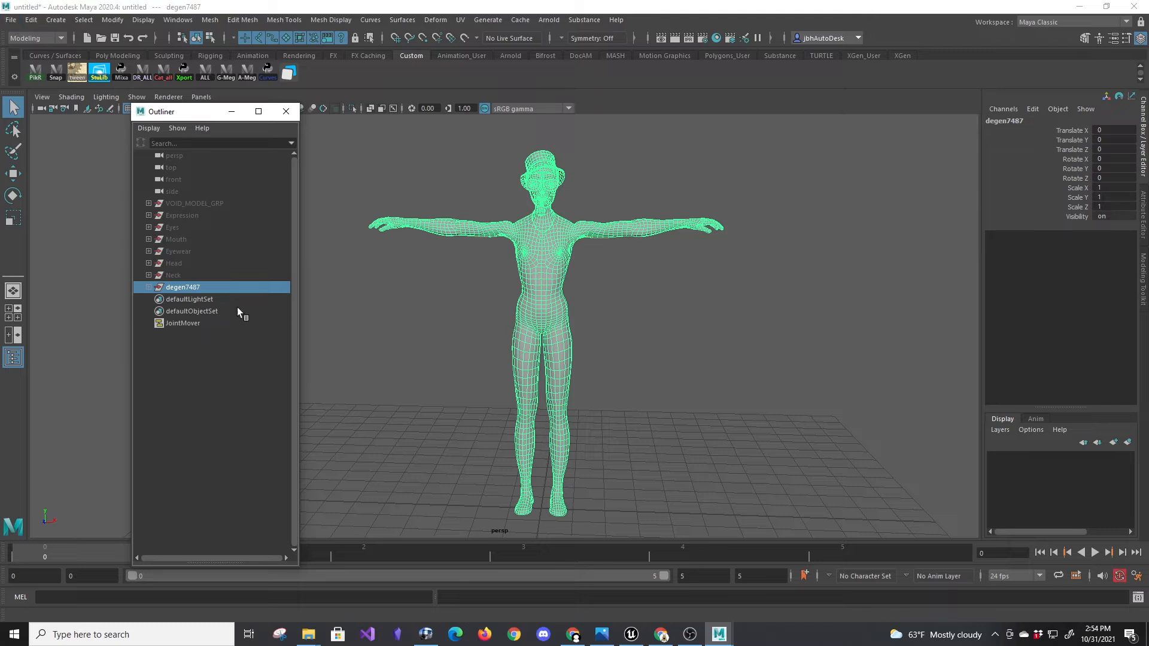
{"action": "left_click", "coordinate": [11, 20]}
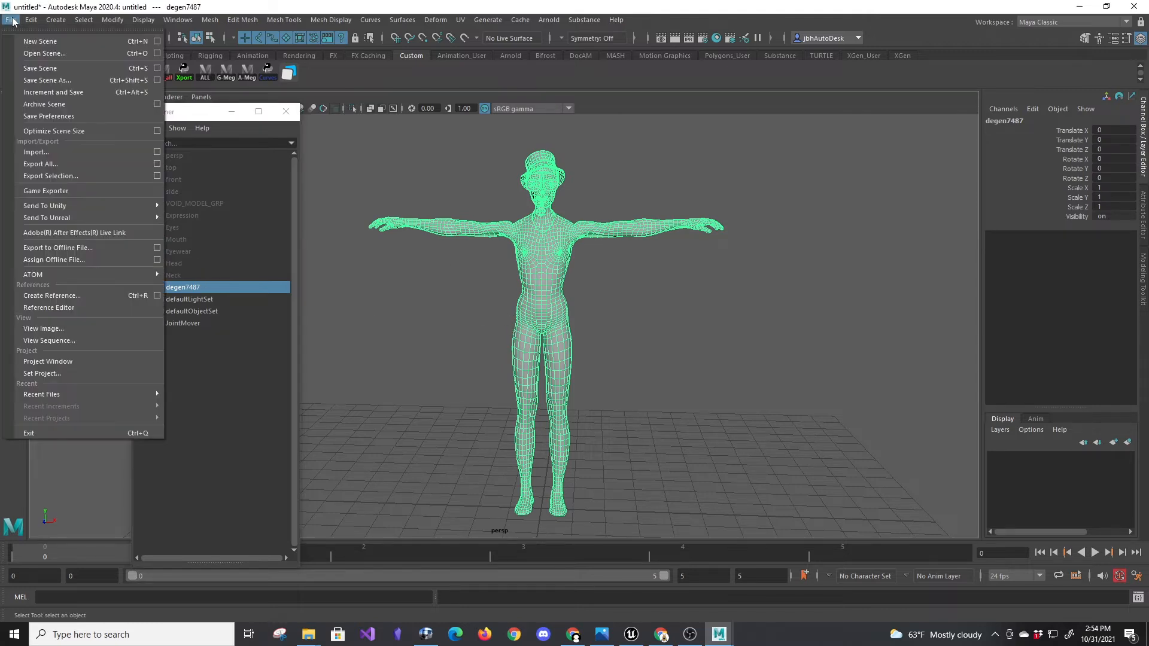
{"action": "left_click", "coordinate": [157, 176]}
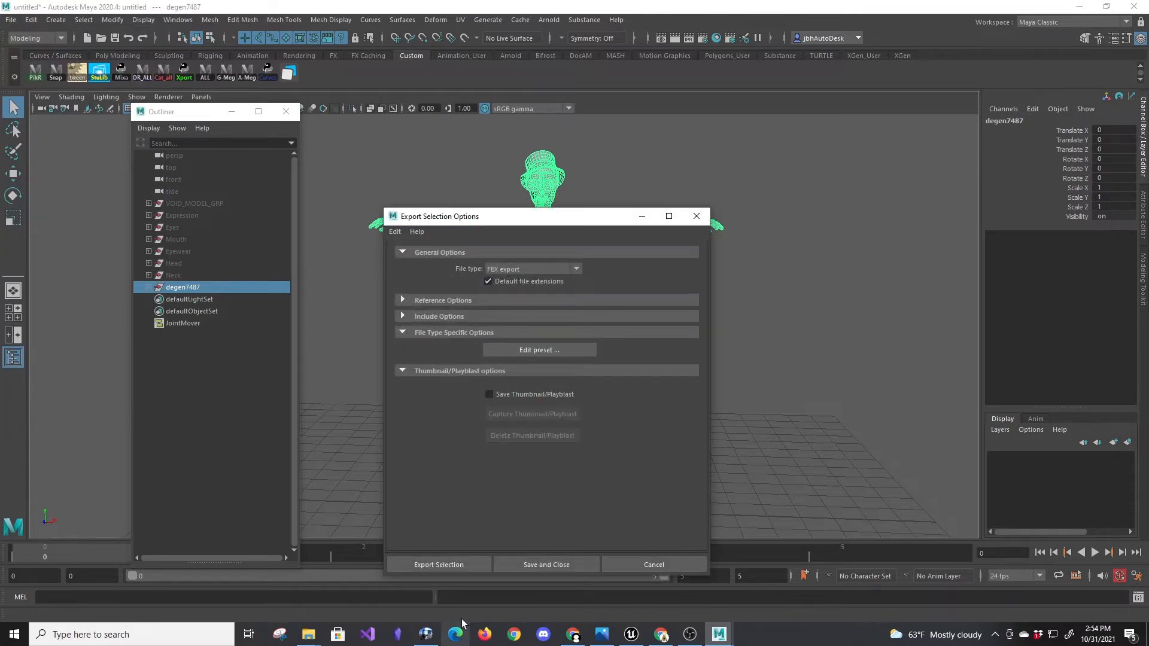
{"action": "left_click", "coordinate": [441, 565]}
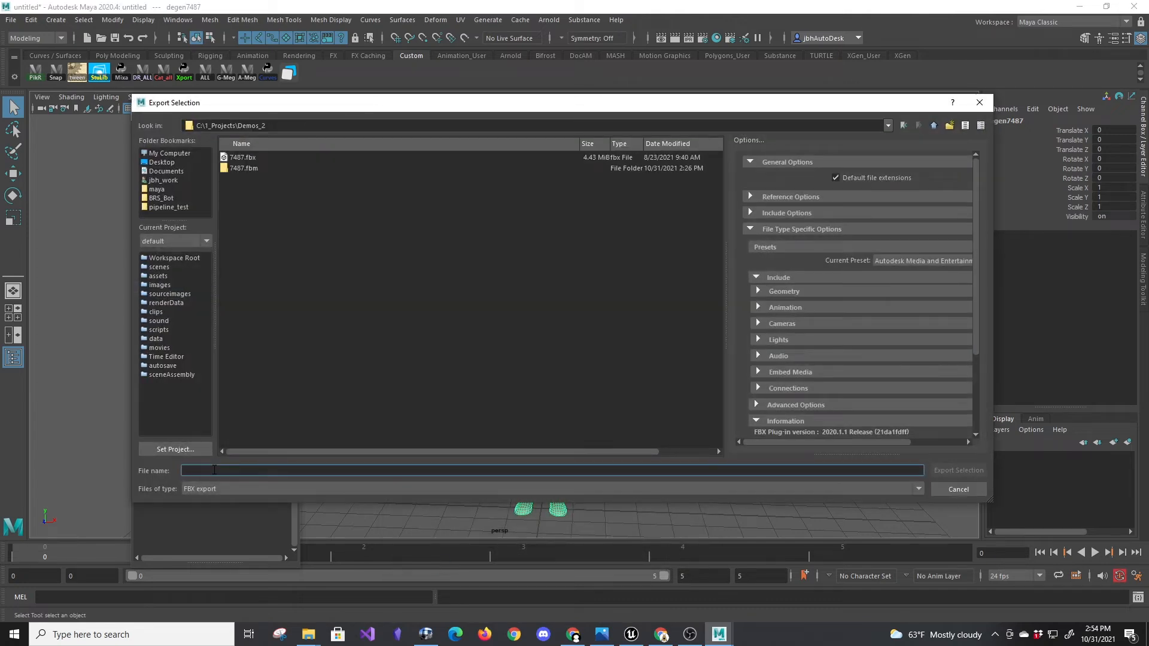
{"action": "type", "text": "degen"}
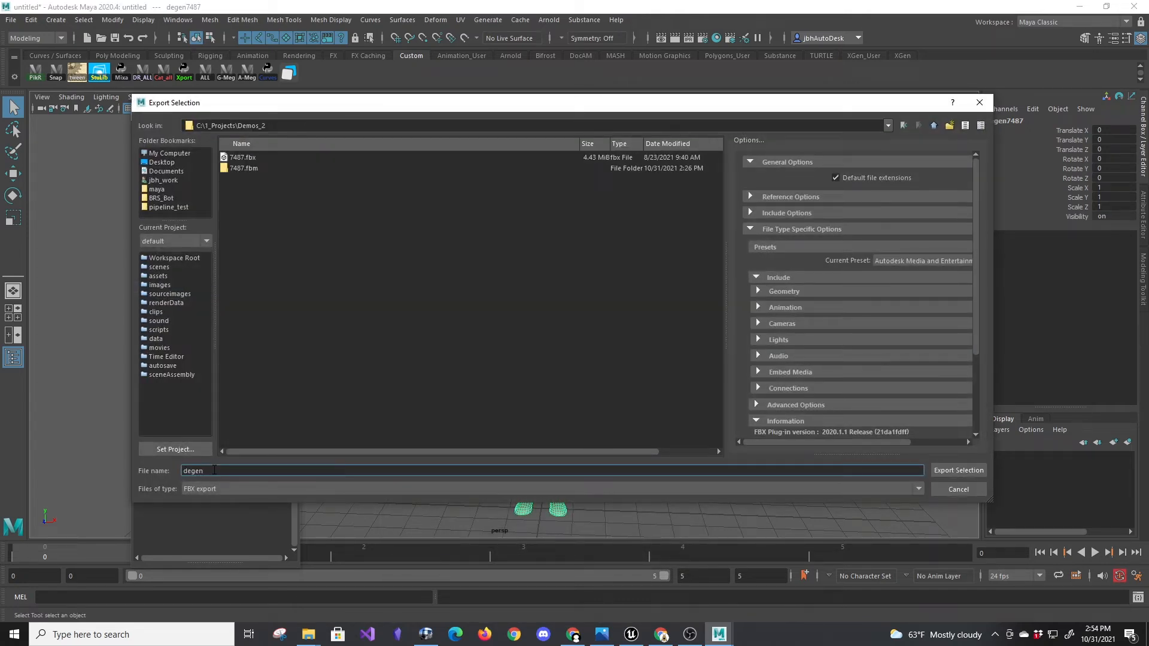
{"action": "type", "text": "7487_geoONLY"}
{"action": "key", "text": "Return"}
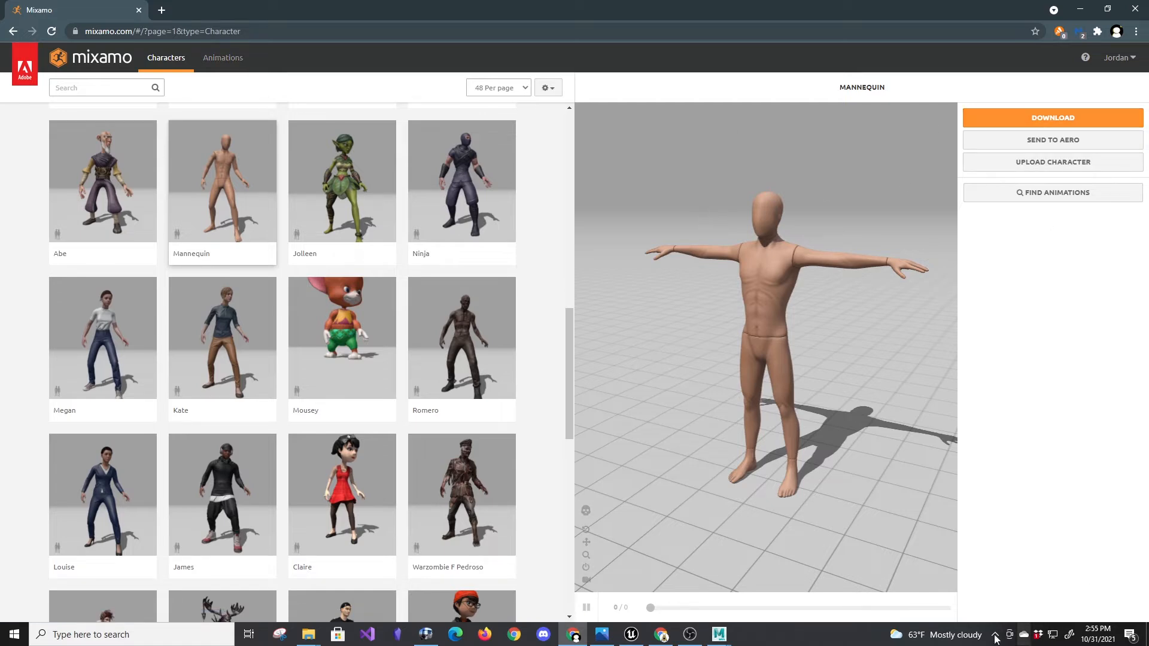
Switch to Mixamo, upload degen7487_geoONLY.fbx from the Demos_2 folder as a new character and accept its front-facing orientation.
{"action": "left_click", "coordinate": [1047, 170]}
{"action": "left_click", "coordinate": [308, 634]}
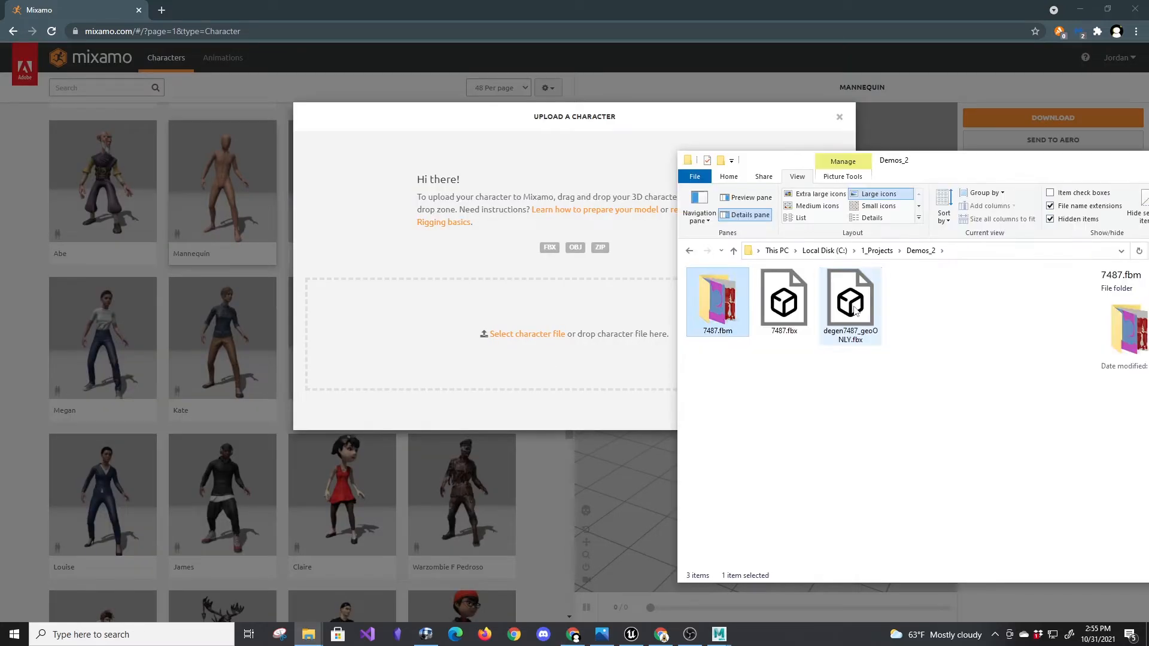
{"action": "left_click_drag", "start_coordinate": [844, 314], "coordinate": [486, 339]}
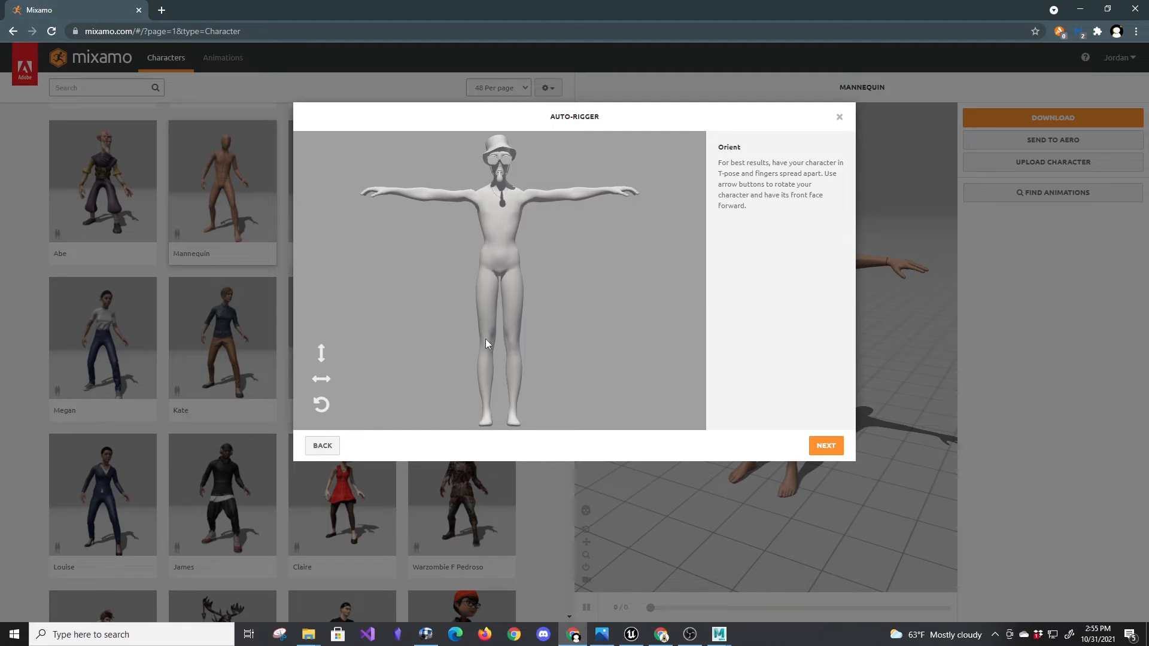
{"action": "left_click", "coordinate": [825, 447]}
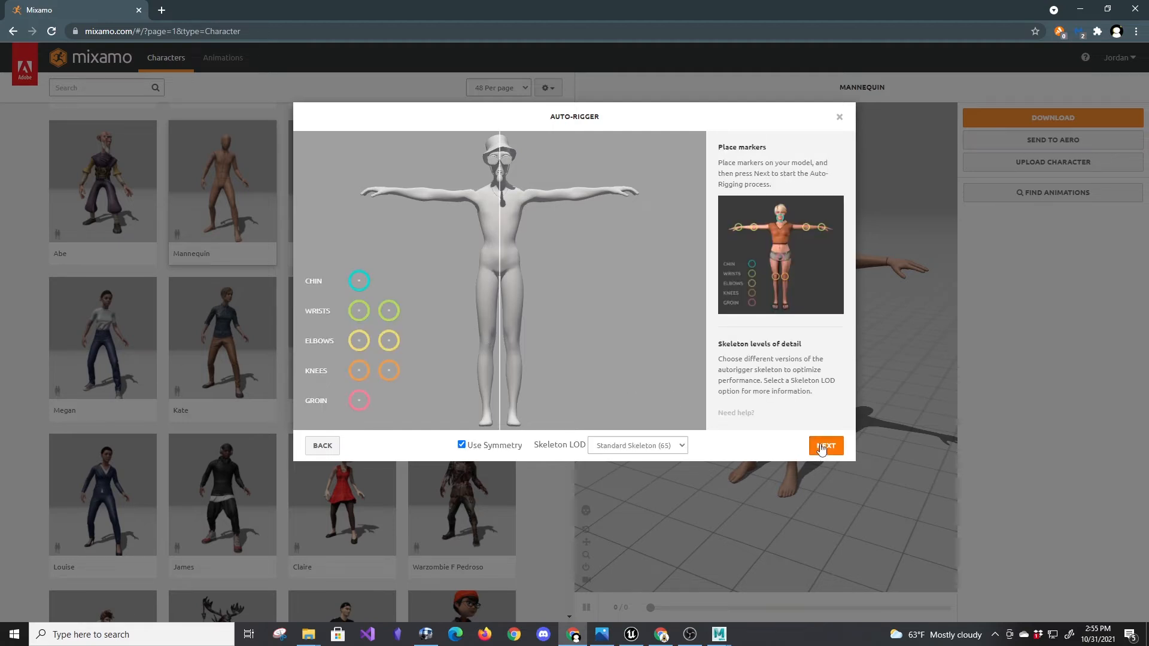
Auto-rig the character with symmetric chin, wrist, elbow, knee and groin markers and Standard Skeleton (65), and accept the rigged result.
{"action": "left_click_drag", "start_coordinate": [357, 283], "coordinate": [358, 283]}
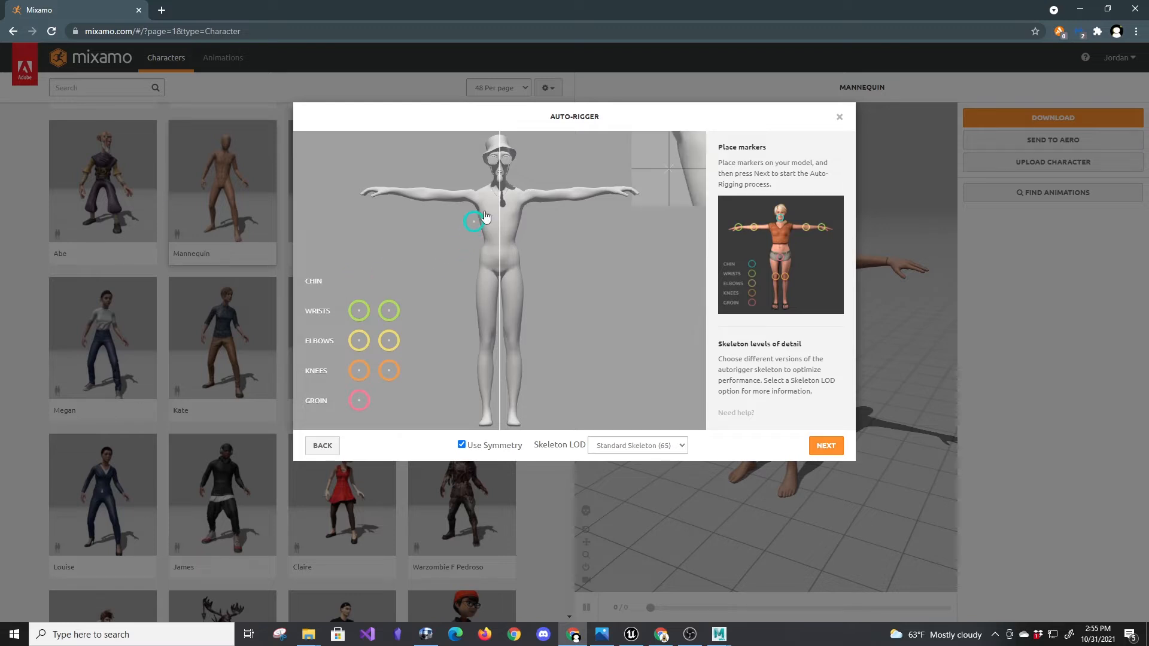
{"action": "left_click_drag", "start_coordinate": [485, 217], "coordinate": [500, 182]}
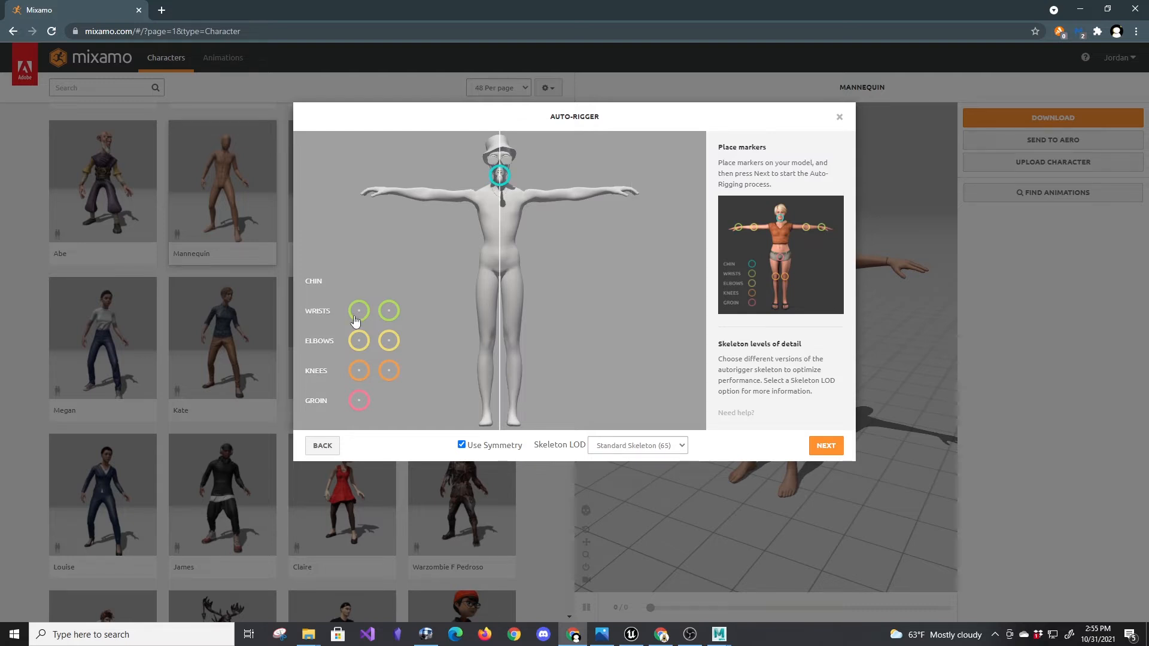
{"action": "mouse_move", "coordinate": [357, 314]}
{"action": "left_mouse_down"}
{"action": "mouse_move", "coordinate": [439, 197]}
{"action": "mouse_move", "coordinate": [401, 199]}
{"action": "left_mouse_up"}
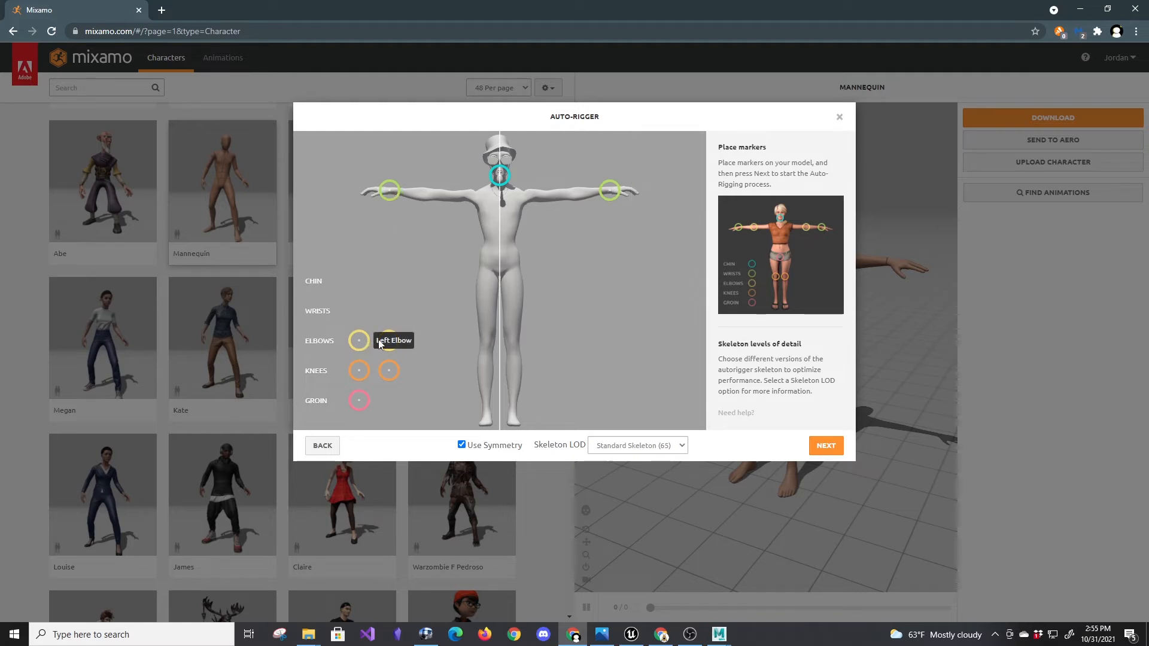
{"action": "mouse_move", "coordinate": [379, 342]}
{"action": "left_mouse_down"}
{"action": "mouse_move", "coordinate": [371, 335]}
{"action": "mouse_move", "coordinate": [441, 186]}
{"action": "mouse_move", "coordinate": [429, 199]}
{"action": "left_mouse_up"}
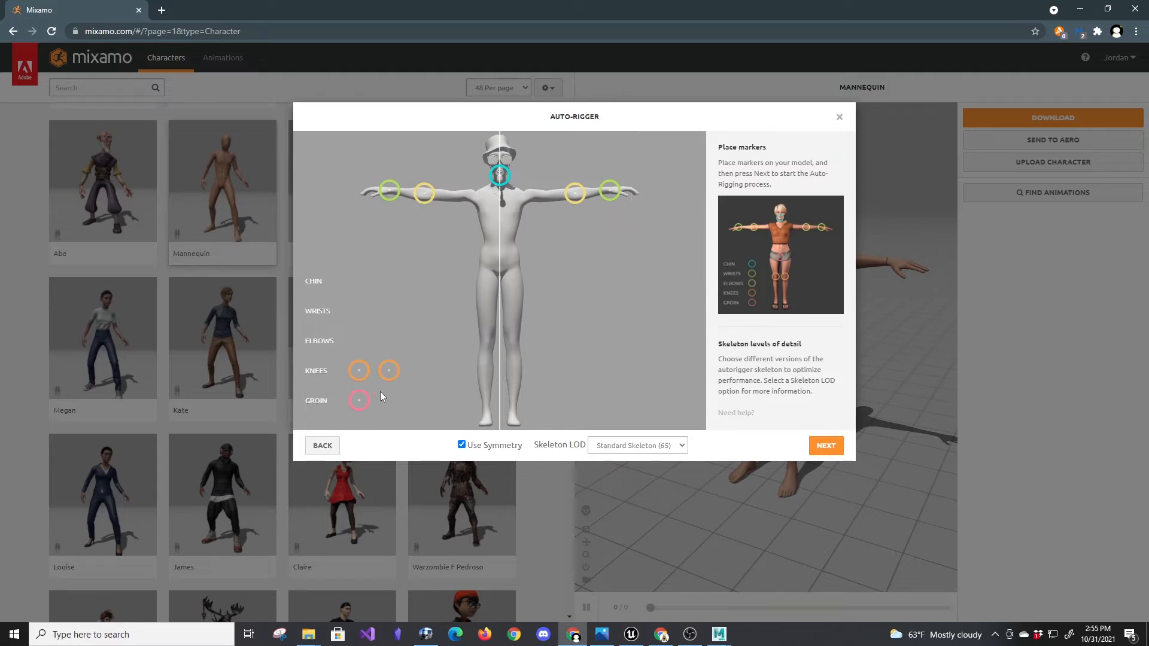
{"action": "mouse_move", "coordinate": [391, 375]}
{"action": "left_mouse_down"}
{"action": "mouse_move", "coordinate": [547, 342]}
{"action": "mouse_move", "coordinate": [515, 346]}
{"action": "left_mouse_up"}
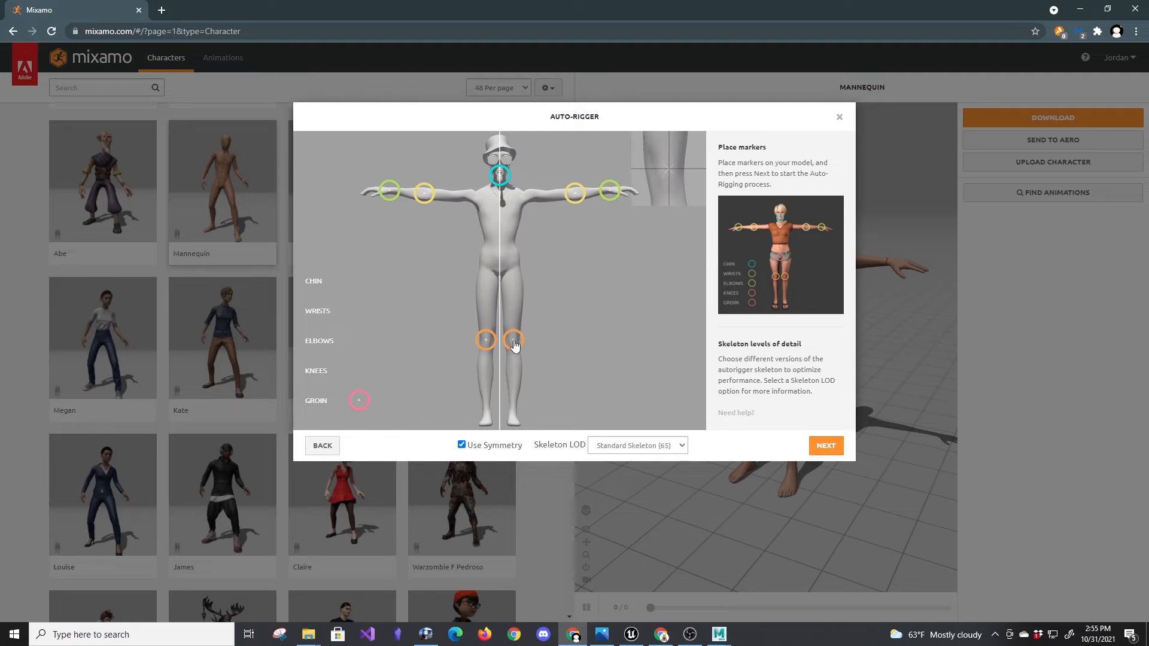
{"action": "mouse_move", "coordinate": [359, 405]}
{"action": "left_mouse_down"}
{"action": "mouse_move", "coordinate": [511, 299]}
{"action": "mouse_move", "coordinate": [497, 280]}
{"action": "left_mouse_up"}
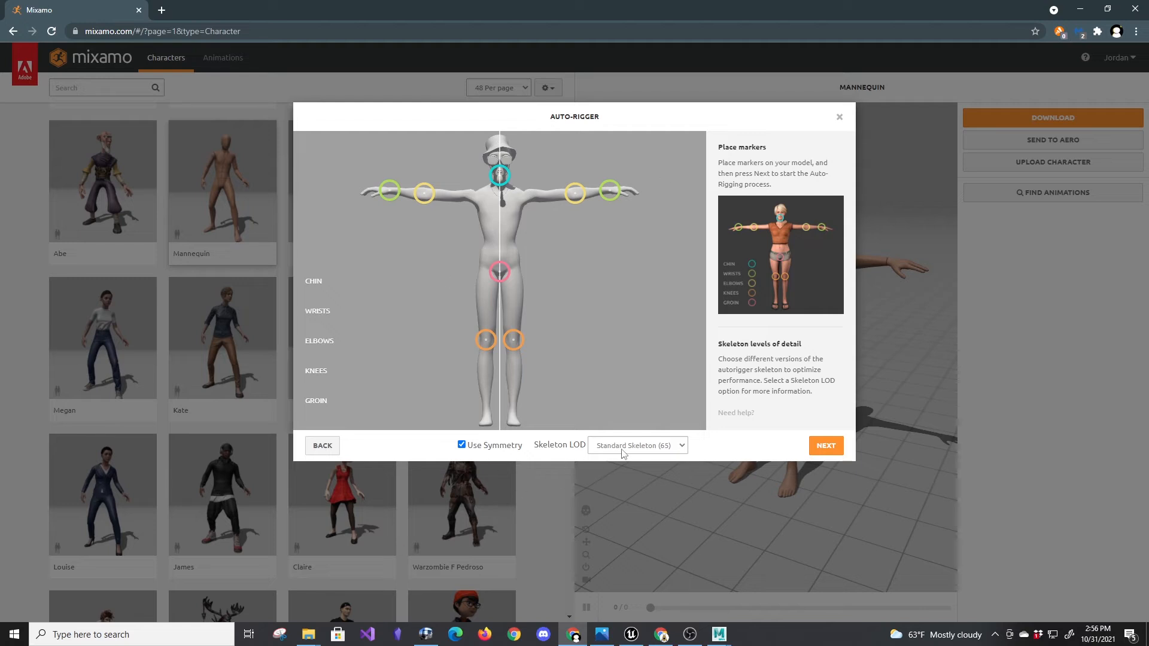
{"action": "left_click", "coordinate": [835, 446]}
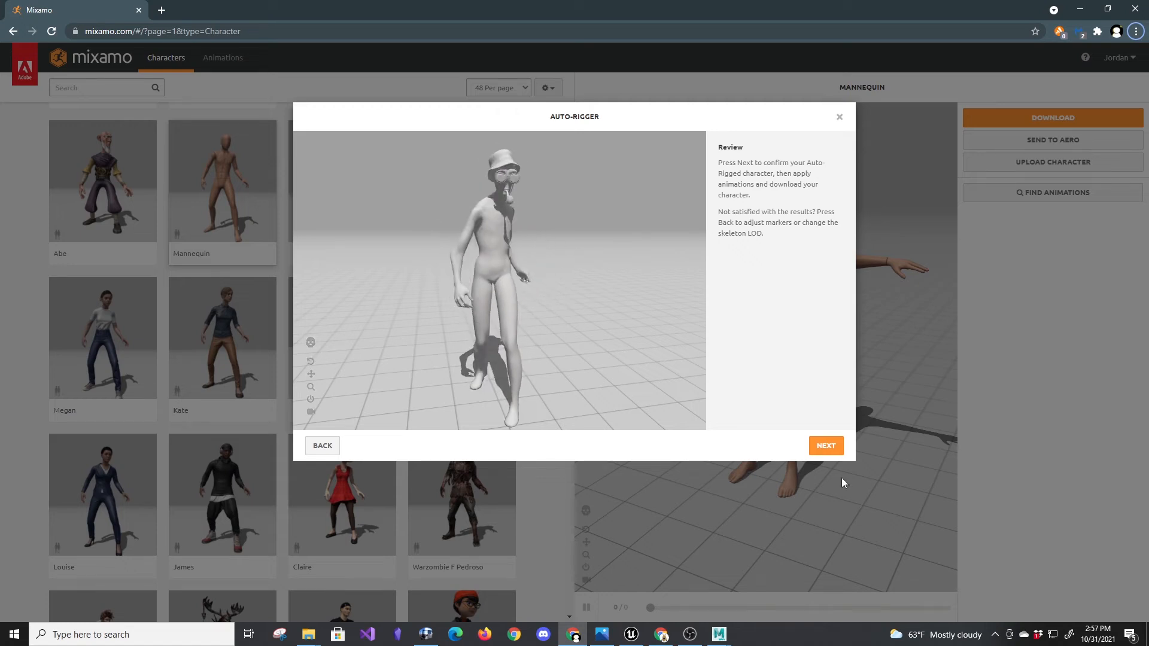
{"action": "left_click", "coordinate": [826, 447]}
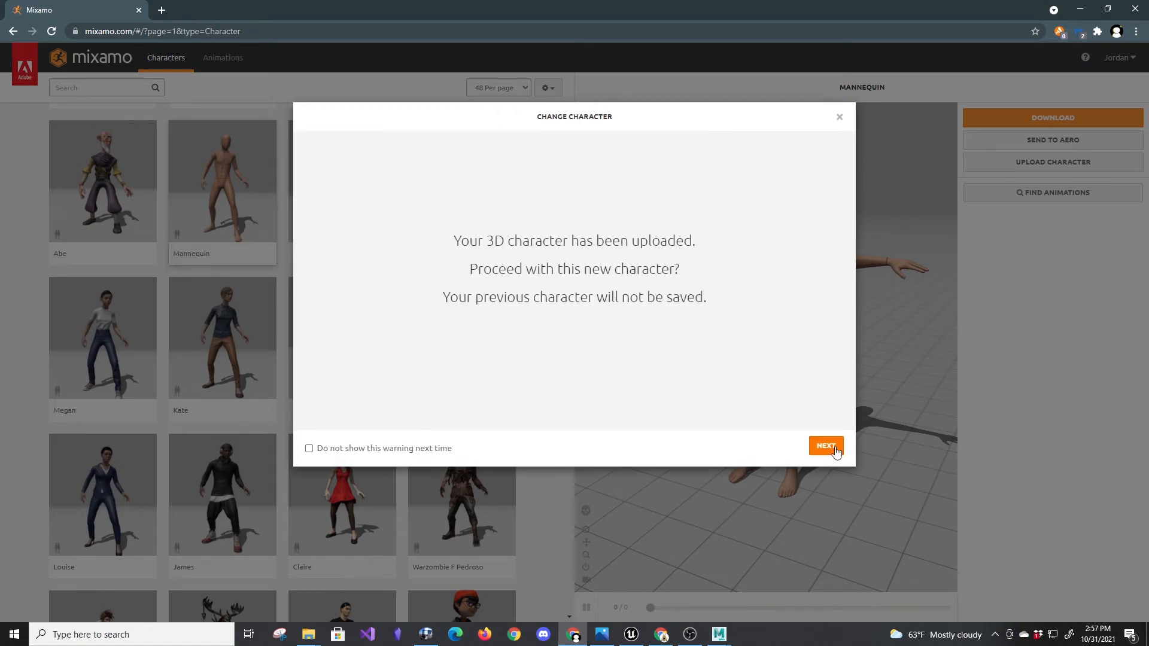
{"action": "left_click", "coordinate": [825, 447]}
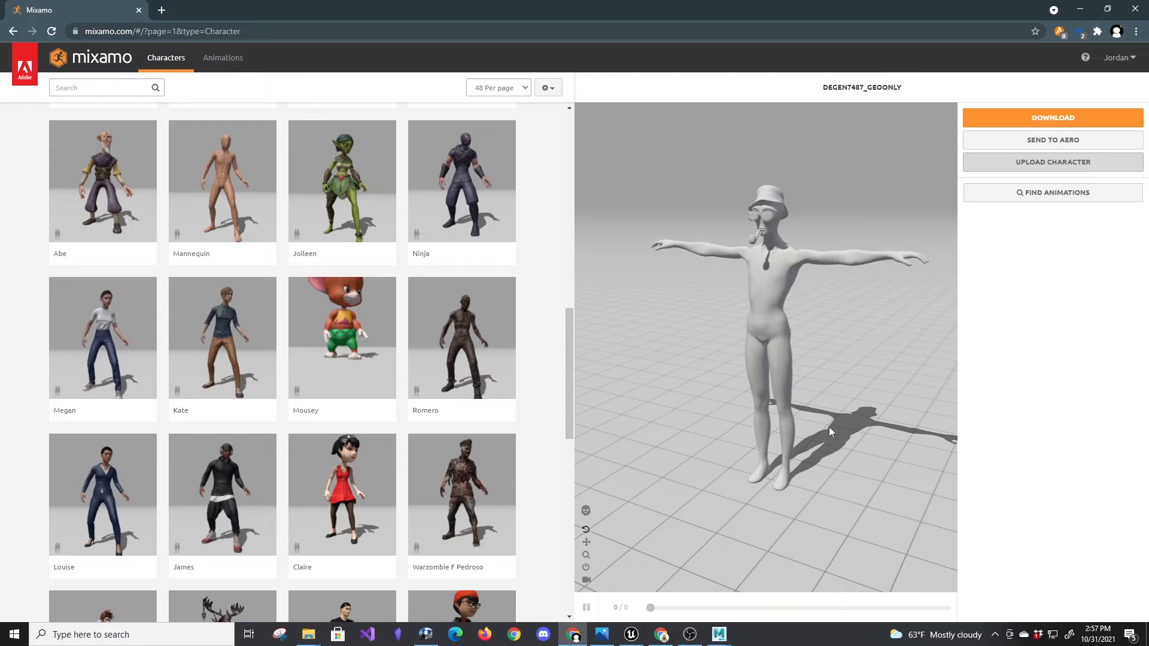
Download the rigged character as FBX Binary in T-pose and open the animation library.
{"action": "left_click", "coordinate": [1039, 118]}
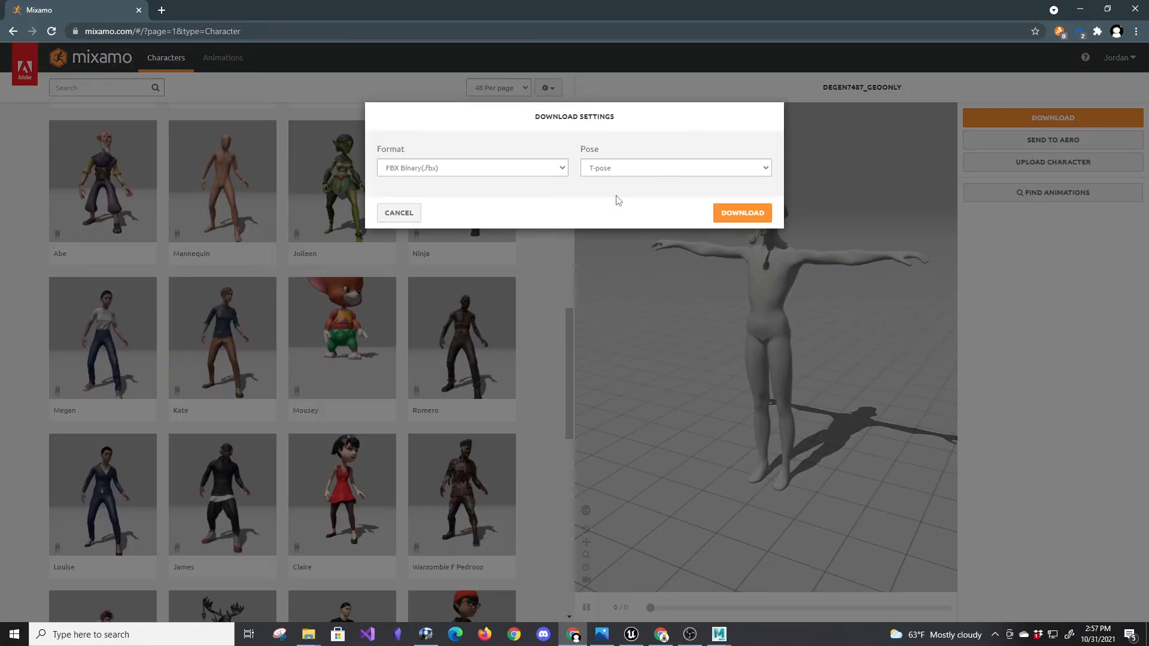
{"action": "left_click", "coordinate": [743, 214]}
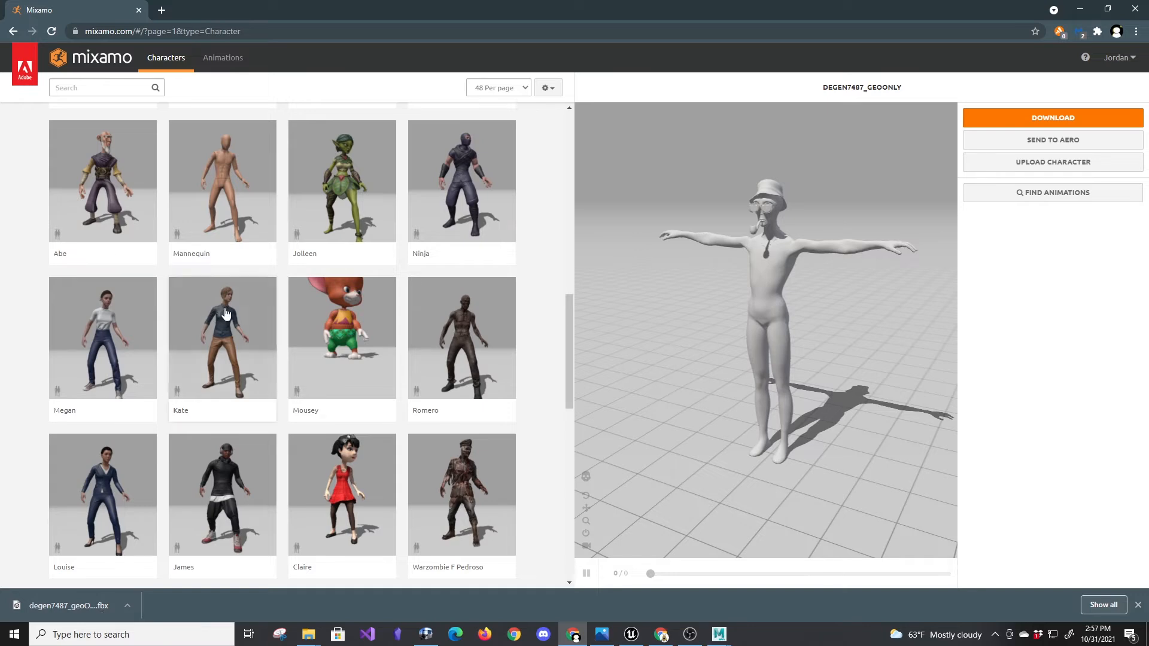
{"action": "left_click", "coordinate": [223, 59]}
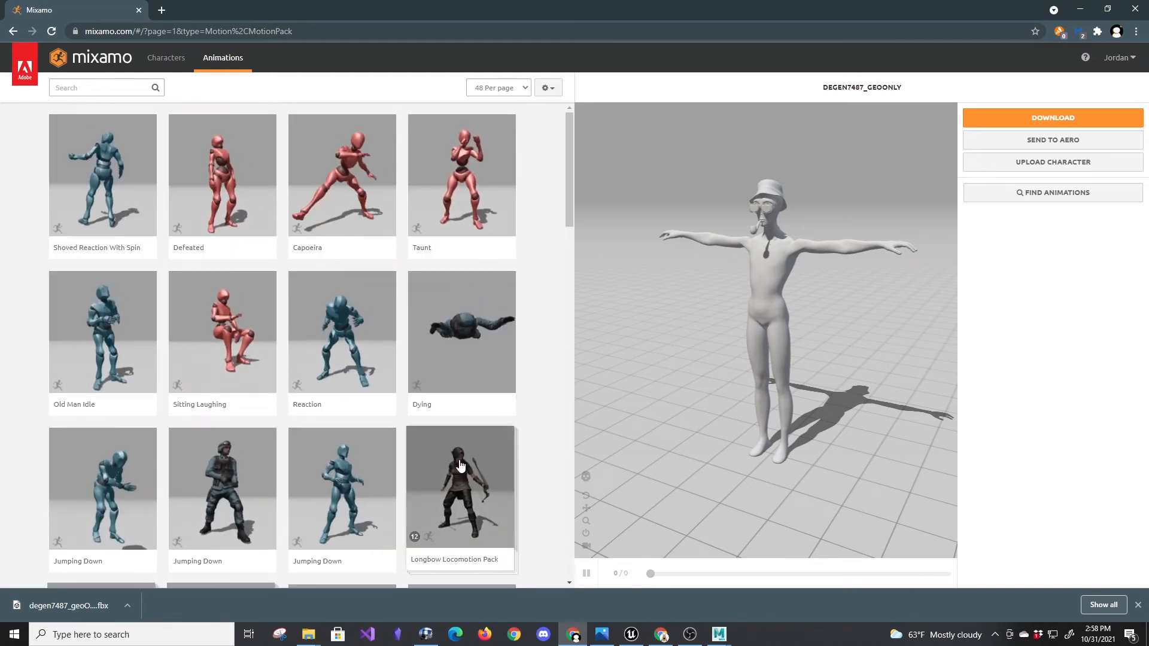
Search the Mixamo animations for "dance" and apply Ymca Dance to the character.
{"action": "left_click", "coordinate": [105, 89]}
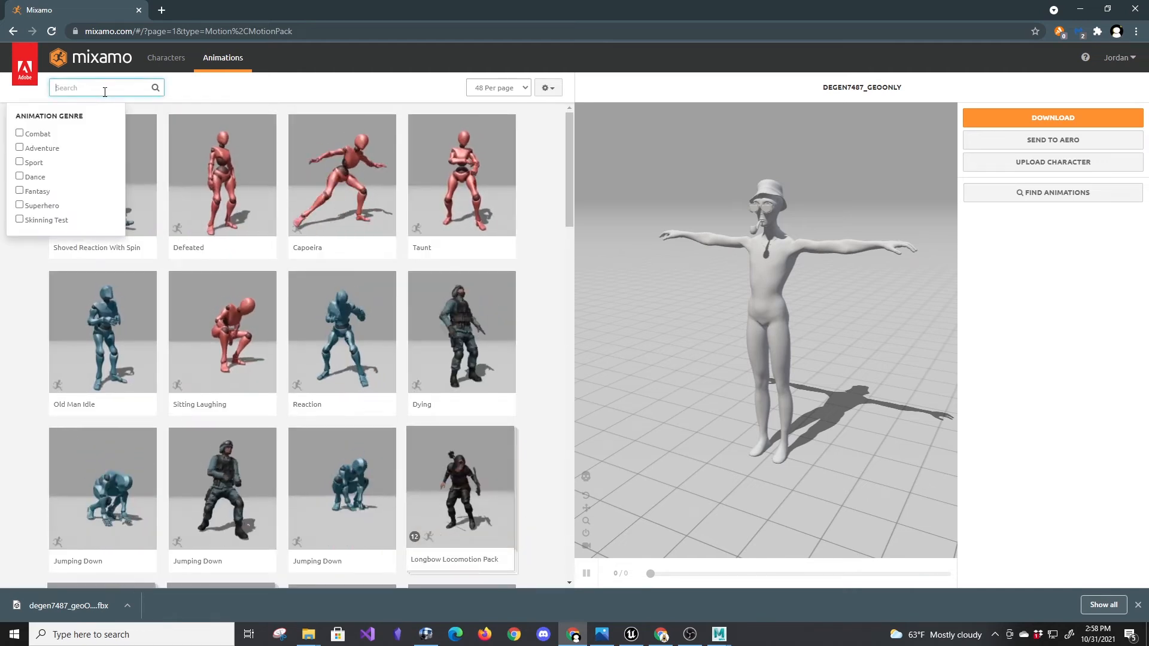
{"action": "type", "text": "dance"}
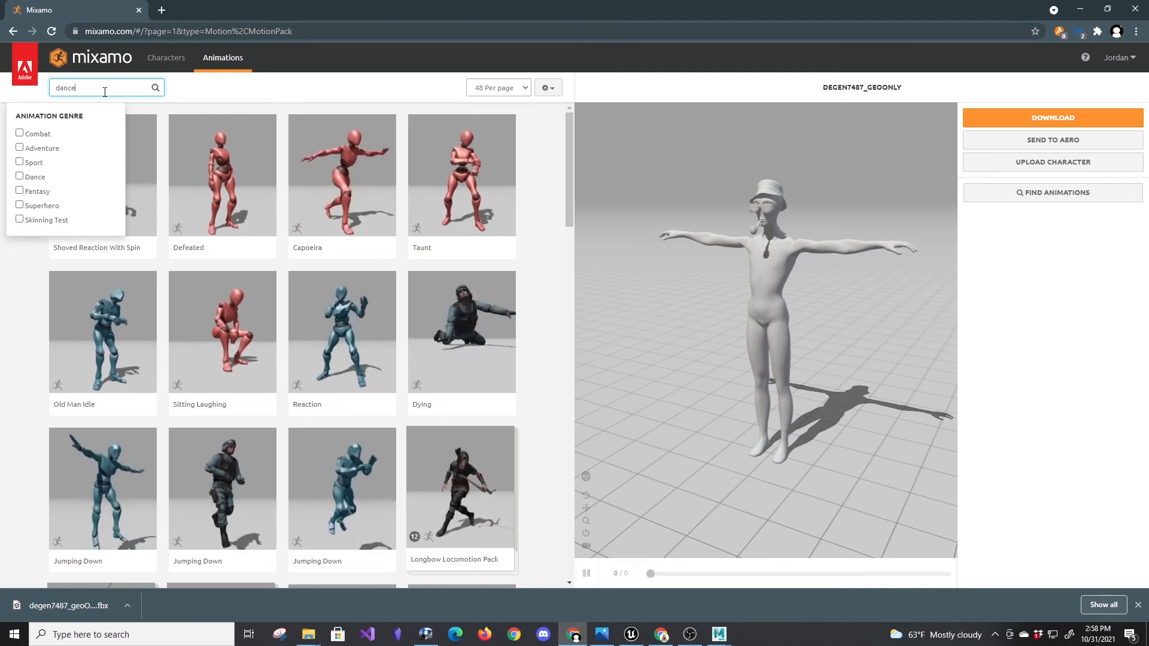
{"action": "key", "text": "Return"}
{"action": "left_click", "coordinate": [479, 308]}
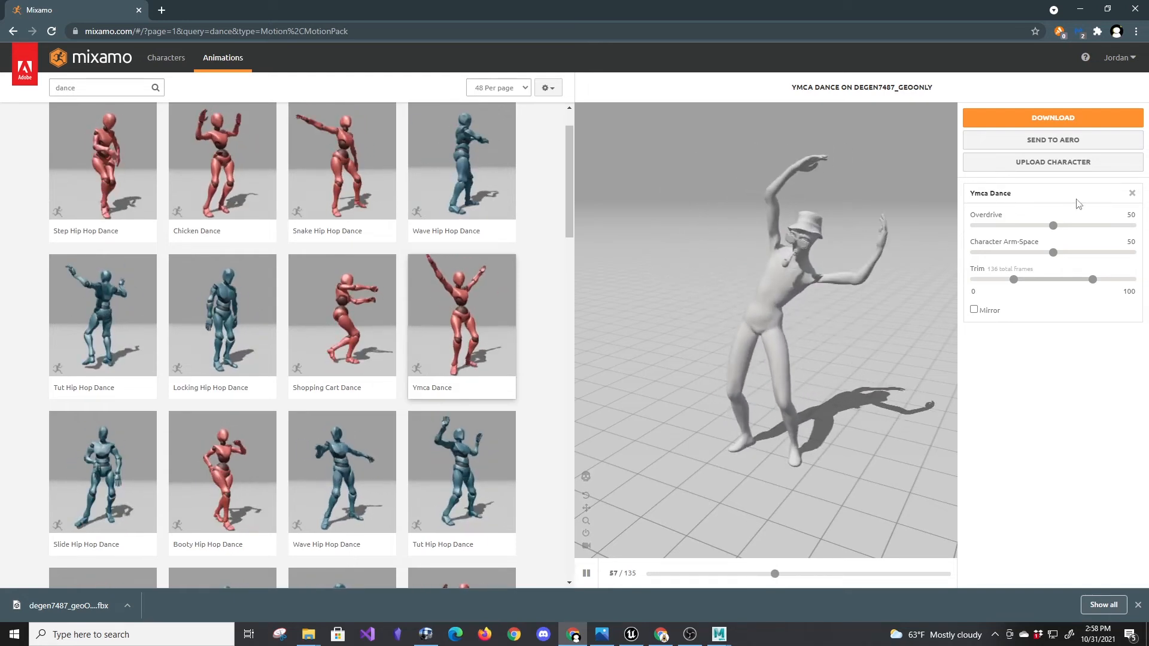
Download the Ymca Dance animation as FBX Binary without skin, at 30 frames per second and with no keyframe reduction.
{"action": "left_click", "coordinate": [1056, 119]}
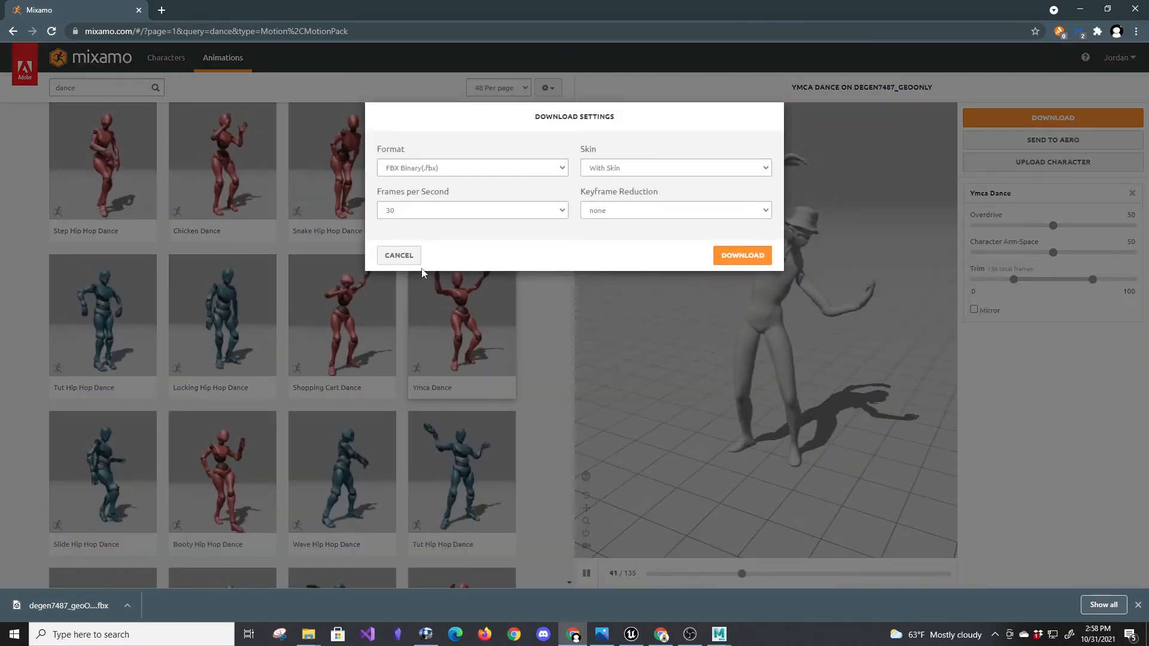
{"action": "left_click", "coordinate": [648, 173]}
{"action": "left_click", "coordinate": [641, 191]}
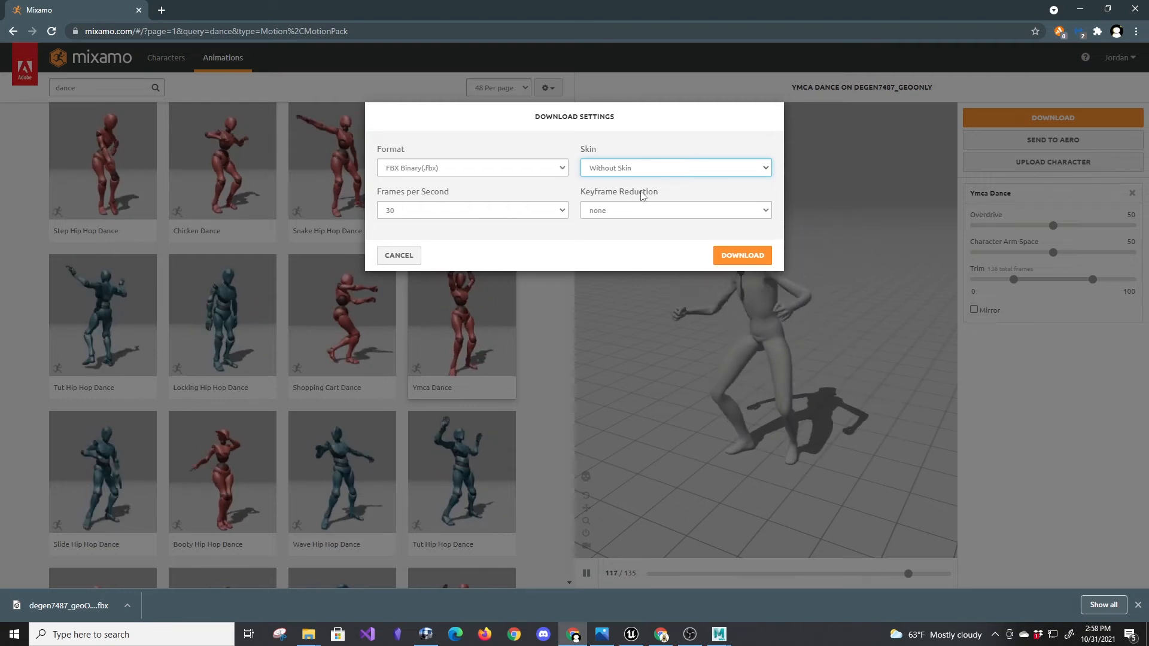
{"action": "left_click", "coordinate": [758, 258]}
{"action": "left_click", "coordinate": [756, 258]}
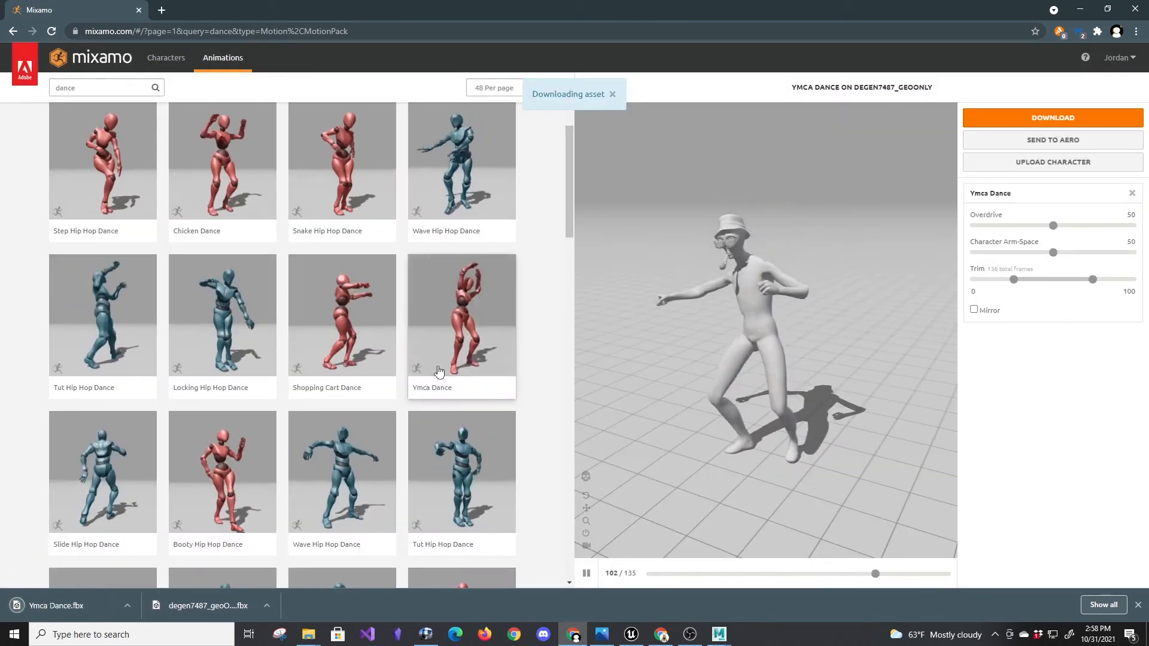
Preview Locking Hip Hop Dance on the character, apply Robot Hip Hop Dance instead and download it.
{"action": "left_click", "coordinate": [223, 315]}
{"action": "scroll", "coordinate": [222, 315], "scroll_direction": "down", "scroll_amount": 3}
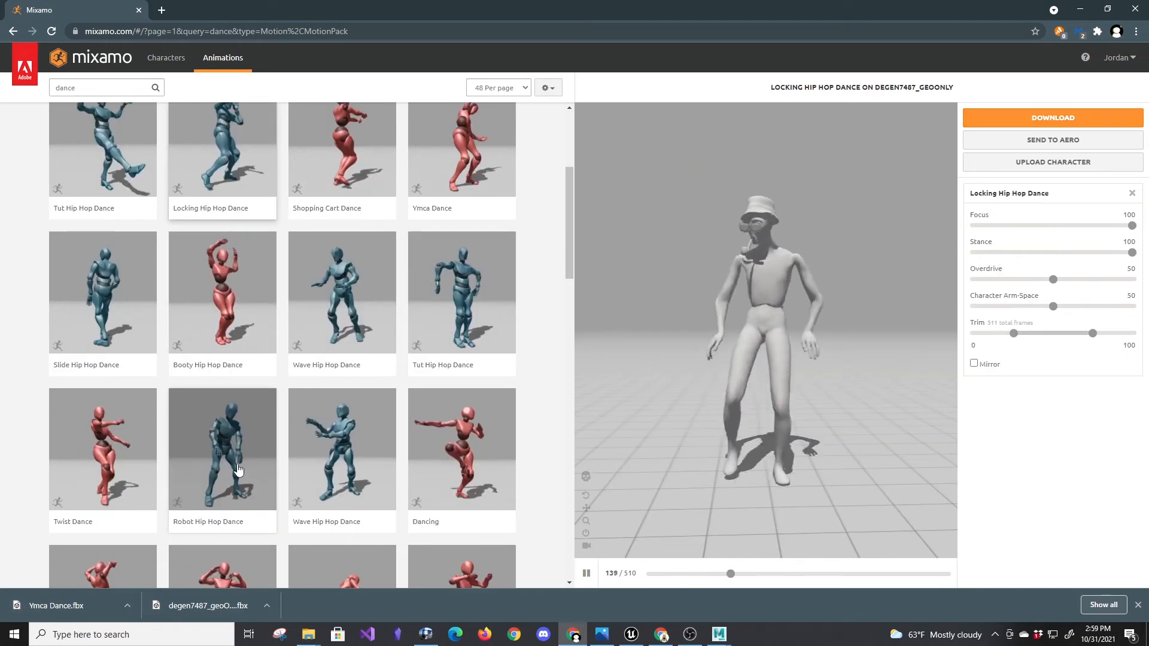
{"action": "left_click", "coordinate": [237, 467]}
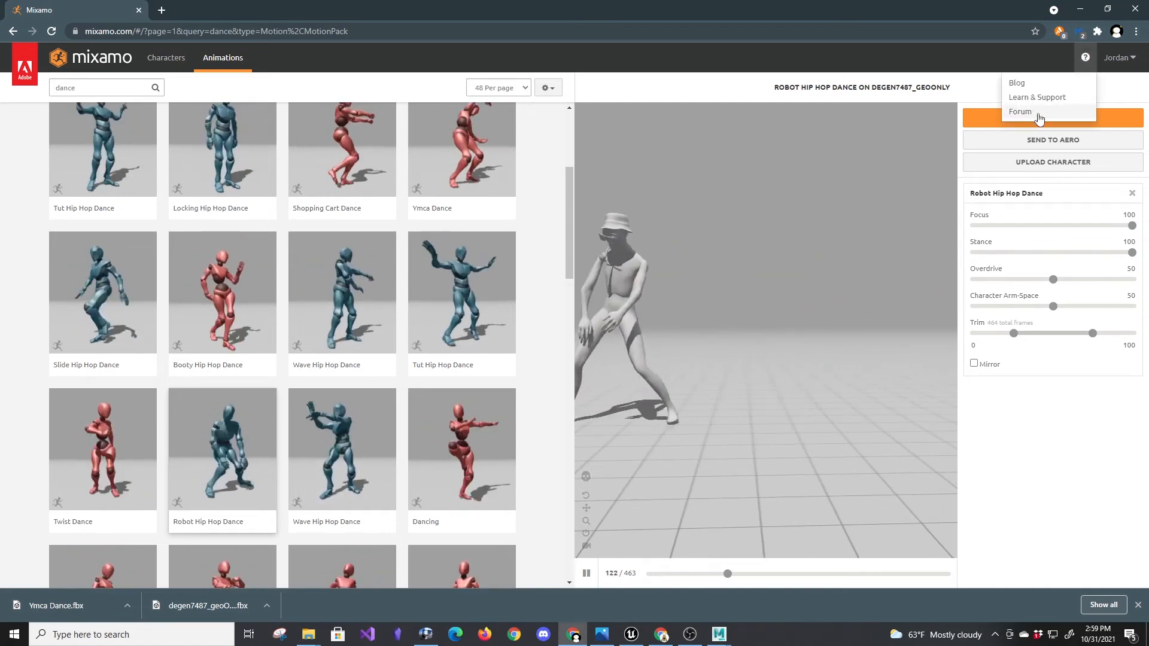
{"action": "left_click", "coordinate": [1080, 119]}
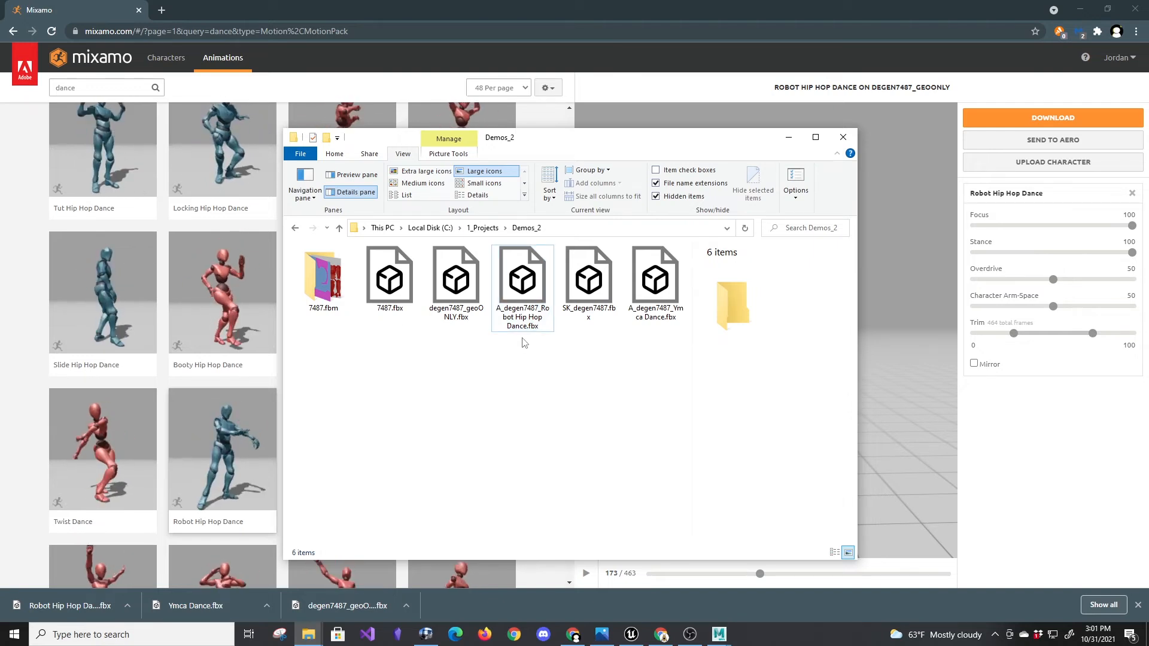
Check the FBX files in Demos_2, switch to Unreal Editor and delete the 7487 mesh, physics asset and skeleton from the degen7487 folder.
{"action": "left_click", "coordinate": [512, 317]}
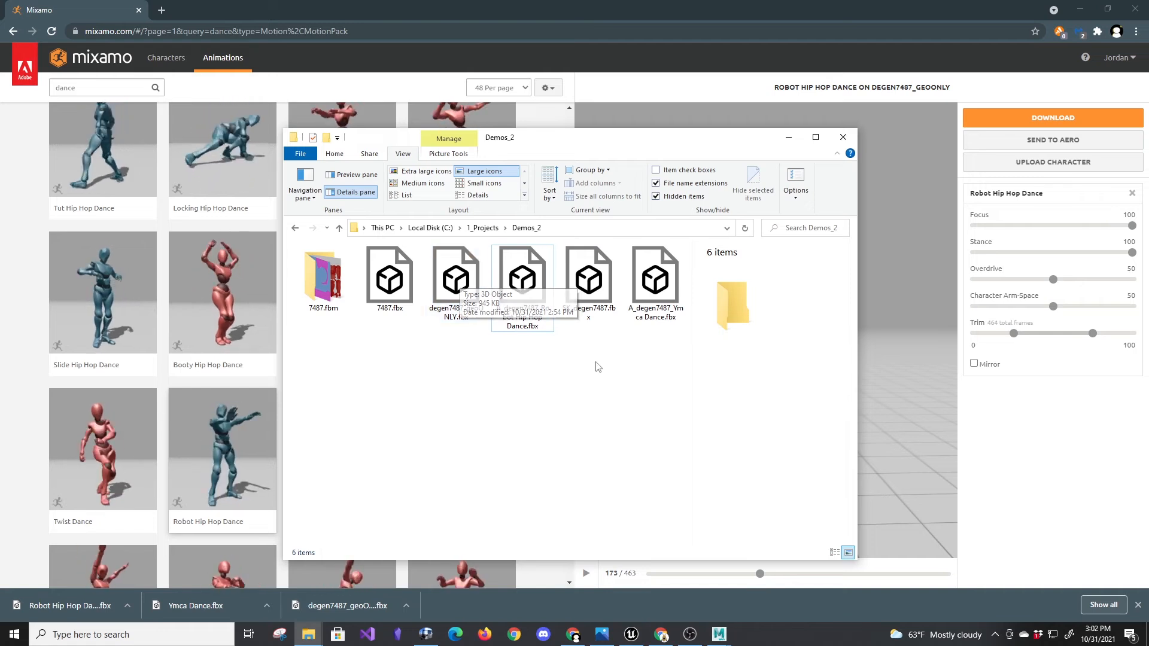
{"action": "left_click", "coordinate": [610, 274]}
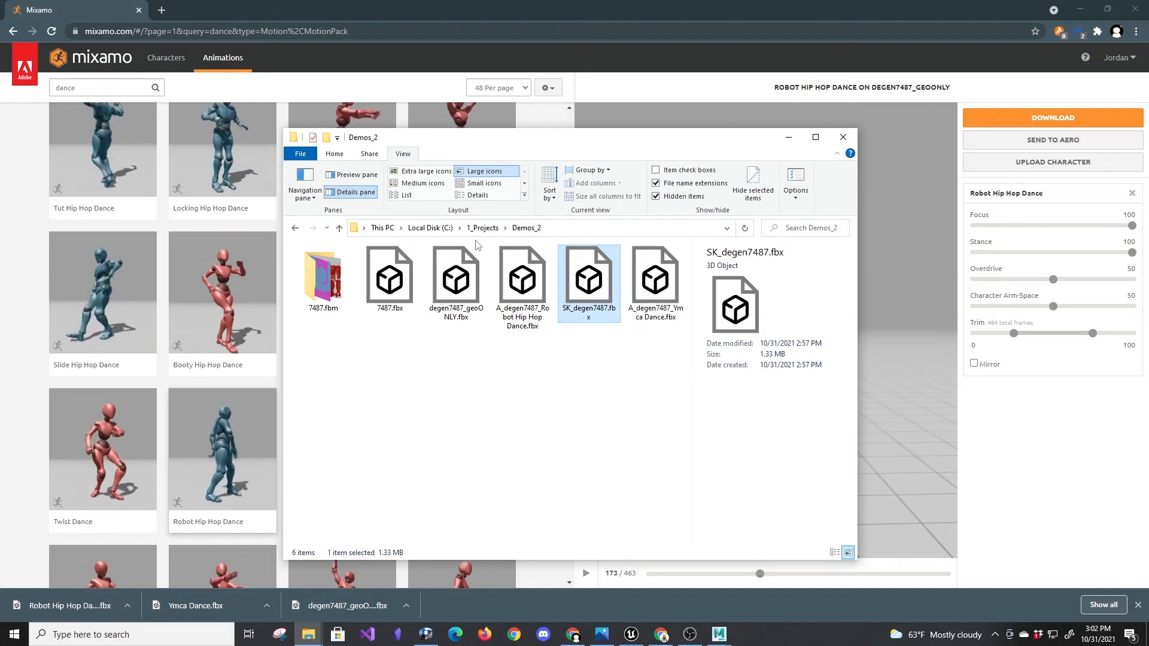
{"action": "left_click", "coordinate": [631, 636]}
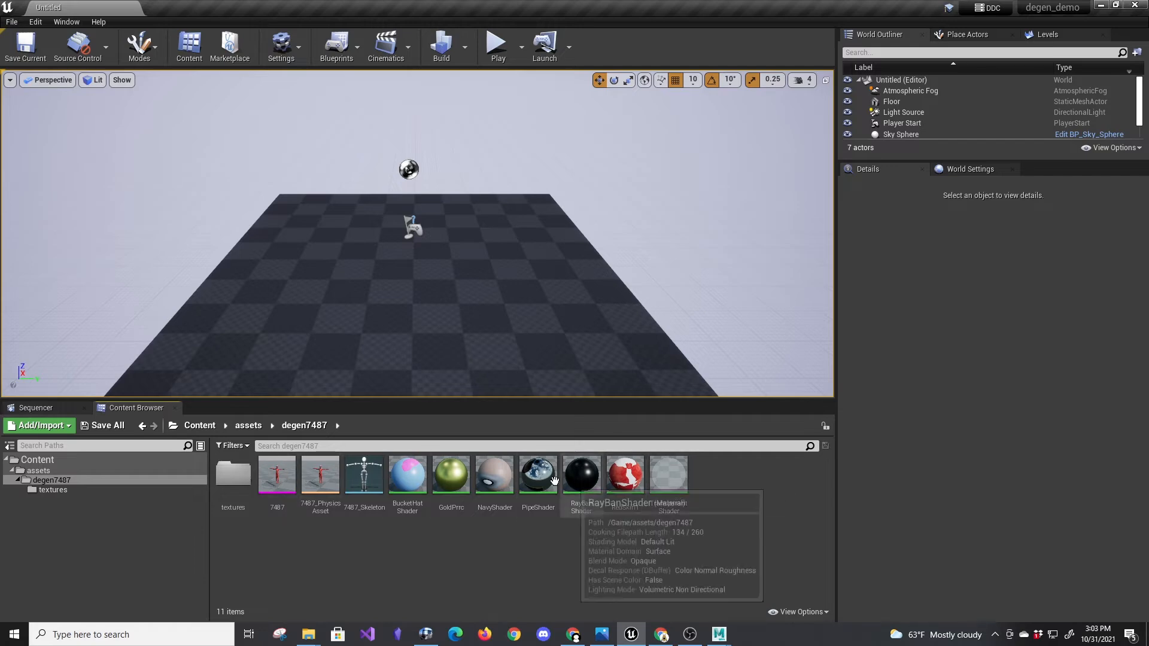
{"action": "left_click", "coordinate": [279, 478]}
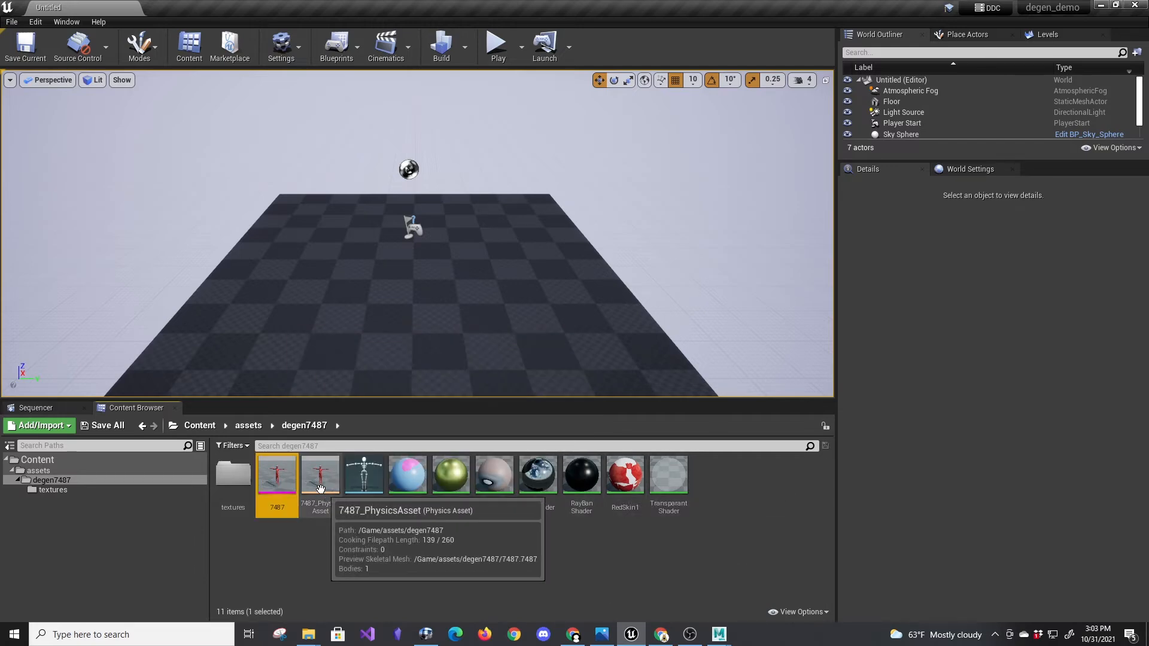
{"action": "left_click", "coordinate": [364, 477], "text": "shift"}
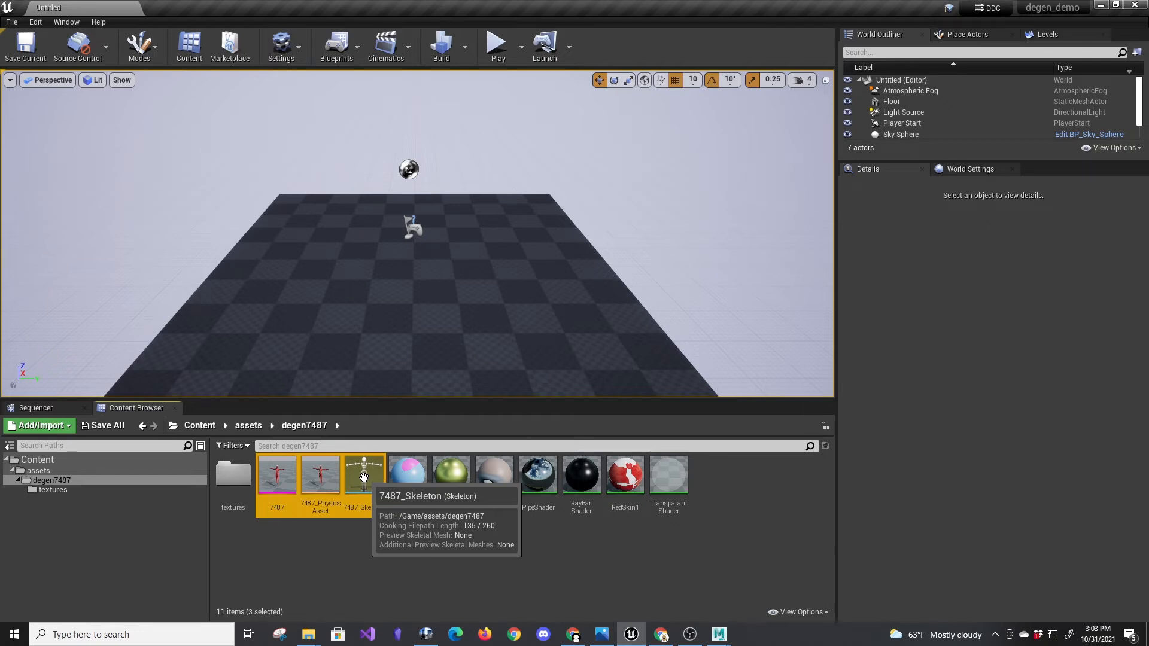
{"action": "right_click", "coordinate": [363, 476]}
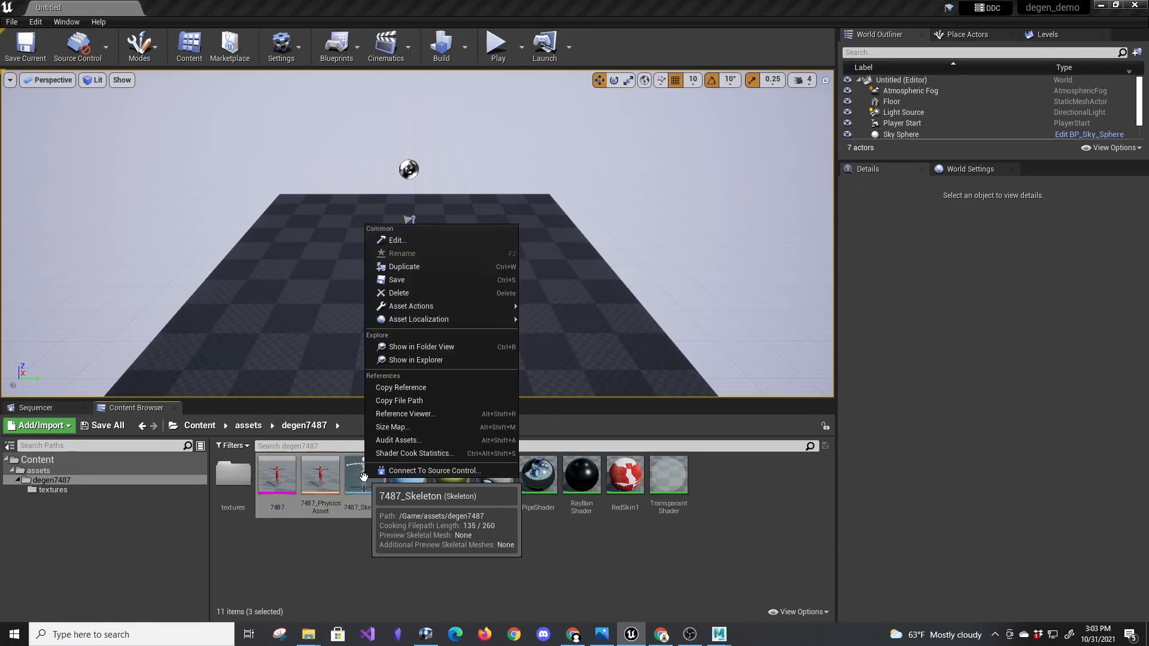
{"action": "left_click", "coordinate": [423, 292]}
{"action": "left_click", "coordinate": [489, 507]}
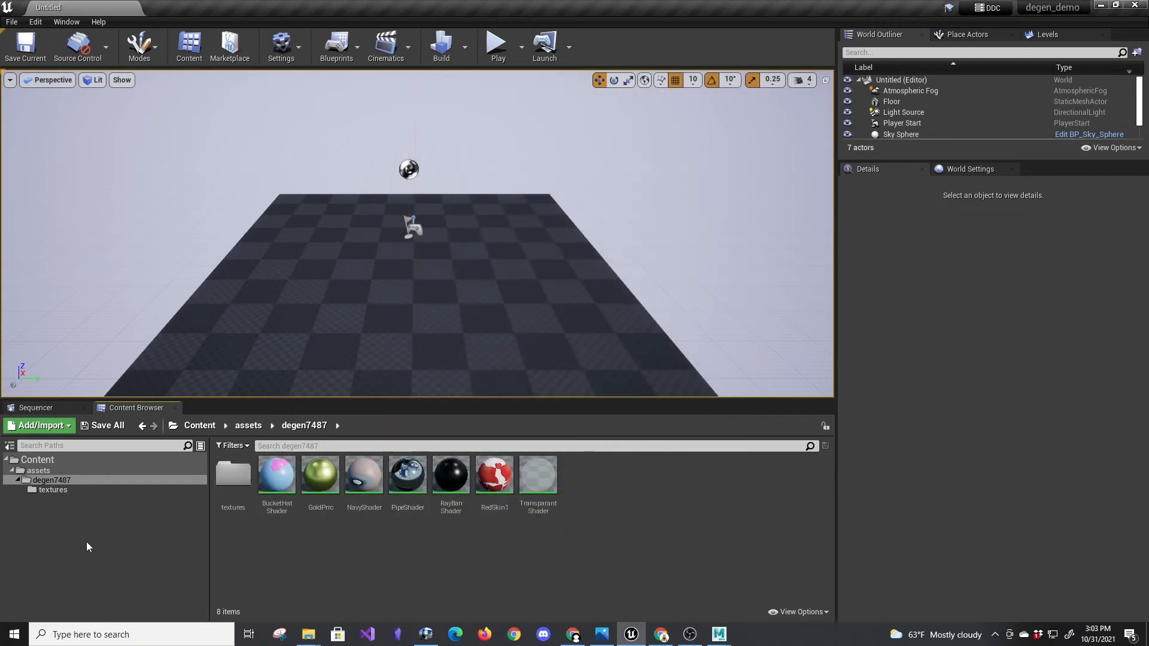
Import SK_degen7487.fbx from Demos_2 into the degen7487 folder as a skeletal mesh with no existing skeleton assigned, and dismiss the message log.
{"action": "right_click", "coordinate": [324, 553]}
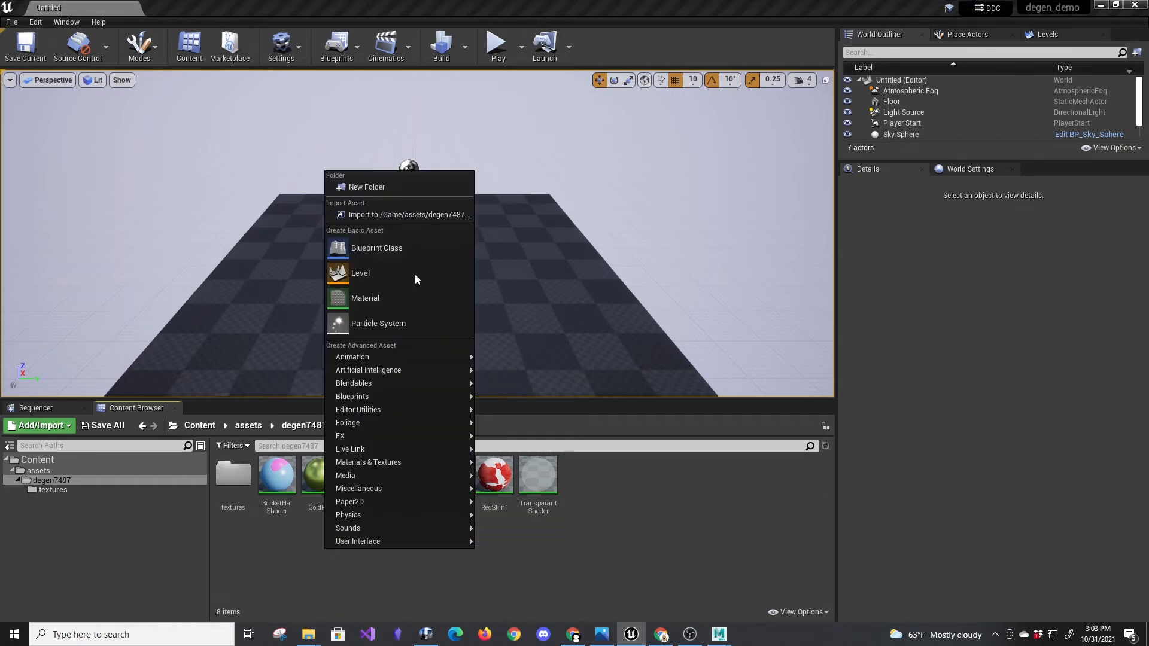
{"action": "left_click", "coordinate": [428, 215]}
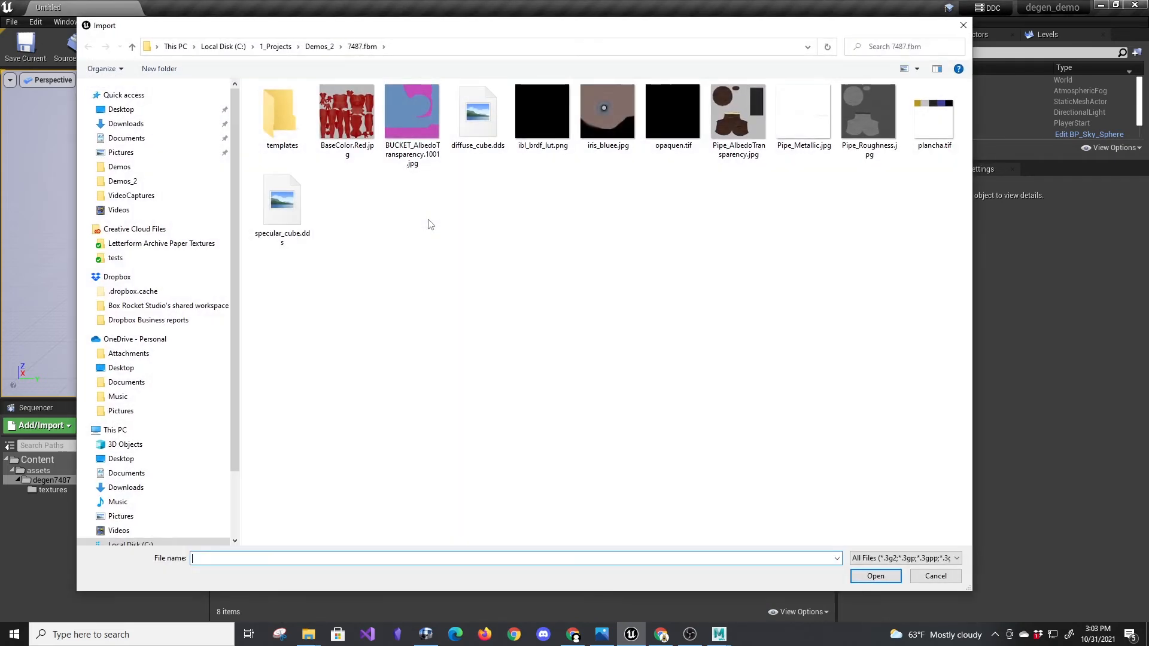
{"action": "left_click", "coordinate": [319, 47]}
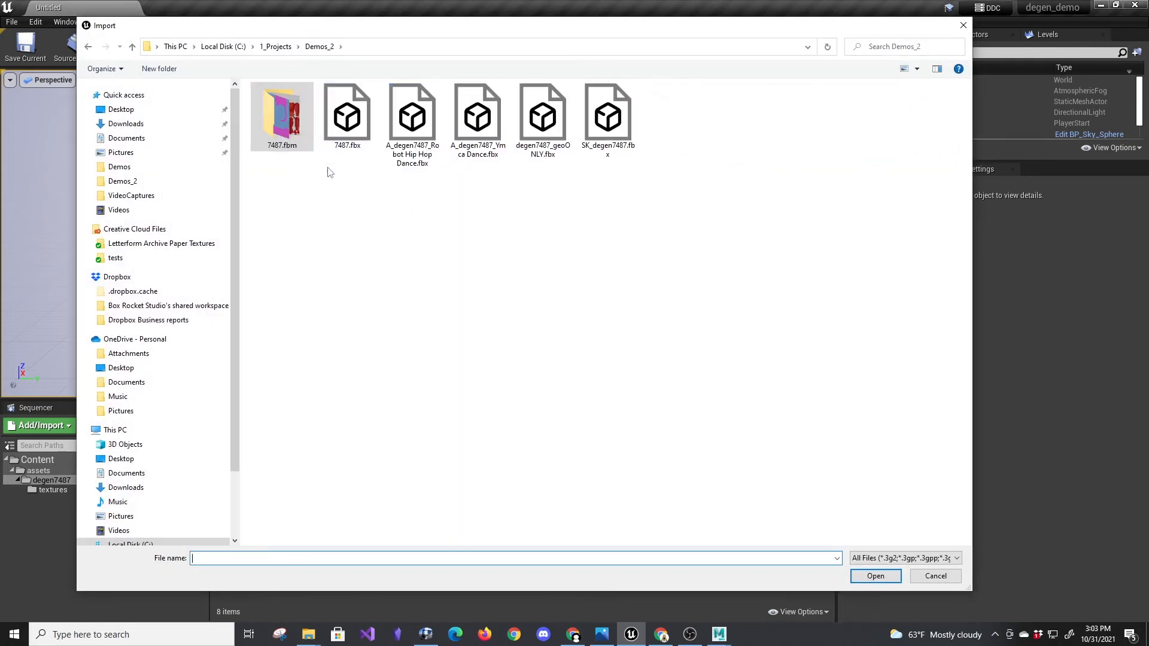
{"action": "left_click", "coordinate": [600, 128]}
{"action": "left_click", "coordinate": [876, 576]}
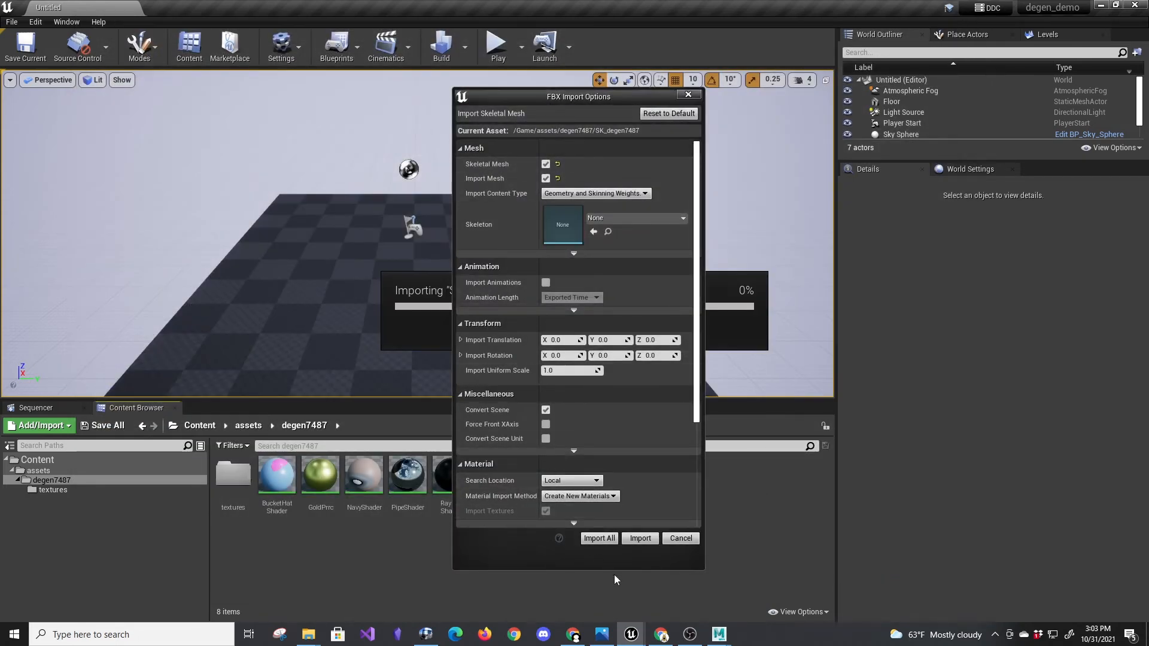
{"action": "left_click", "coordinate": [640, 538]}
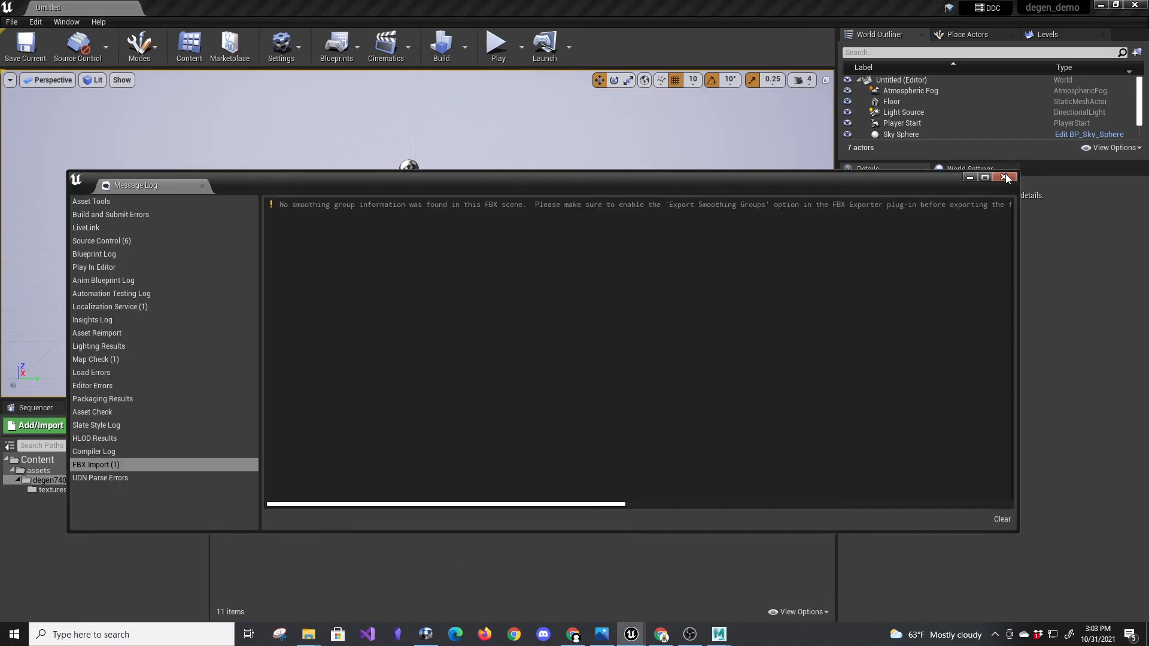
{"action": "left_click", "coordinate": [1005, 178]}
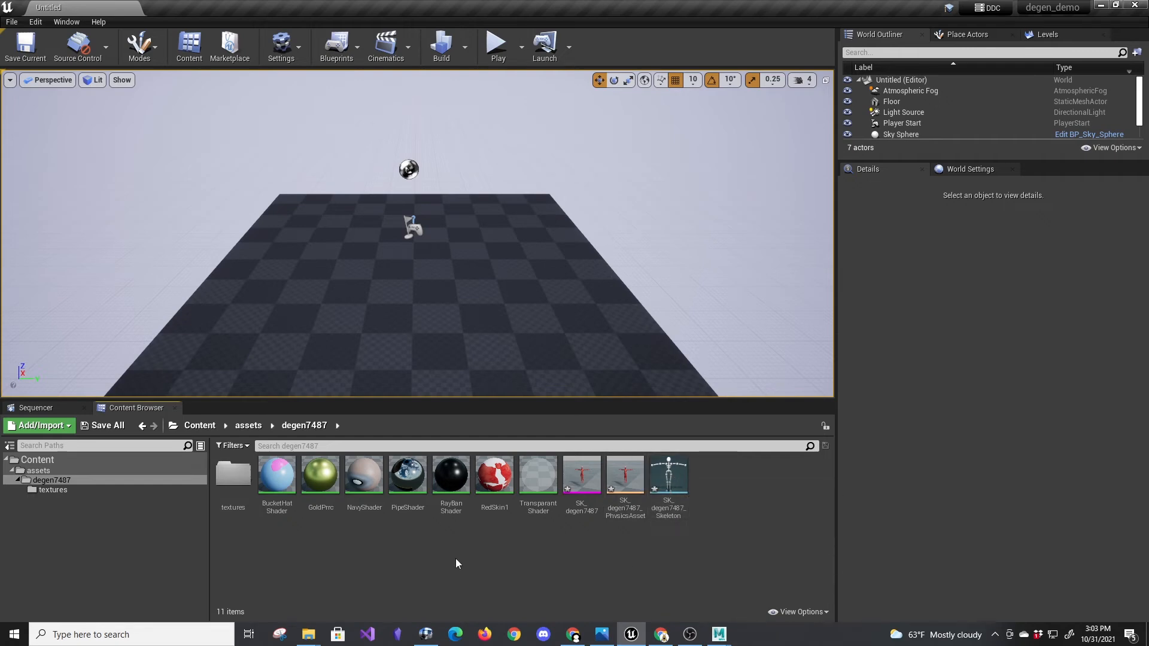
Create a folder named anim inside degen7487 and open it.
{"action": "right_click", "coordinate": [297, 538]}
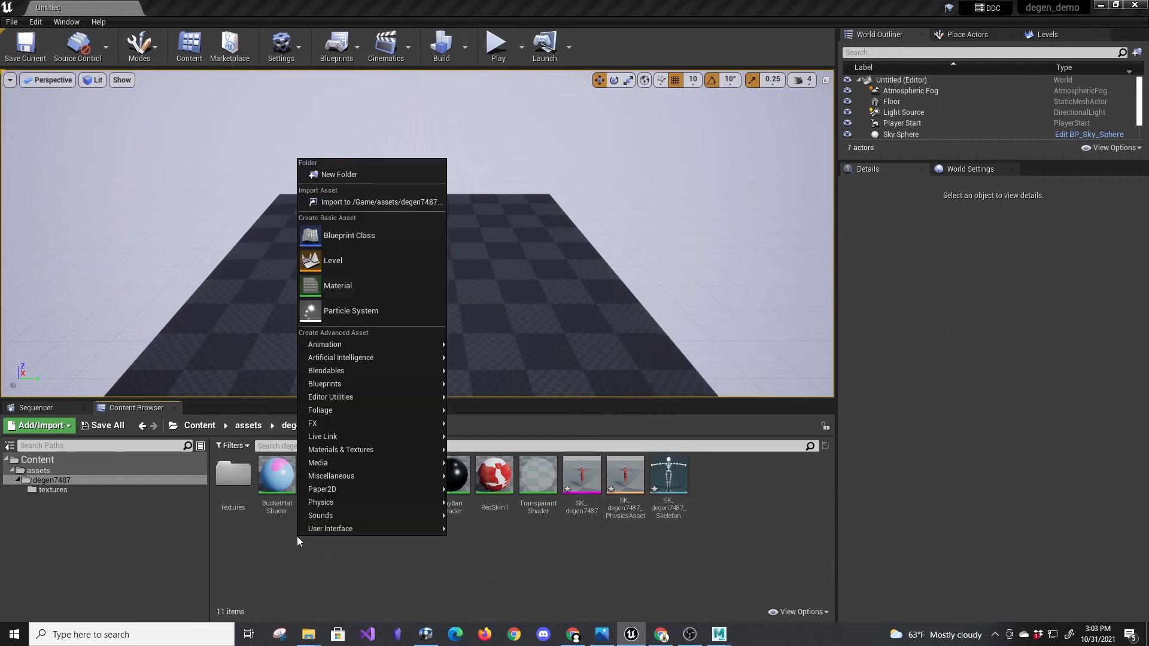
{"action": "left_click", "coordinate": [320, 174]}
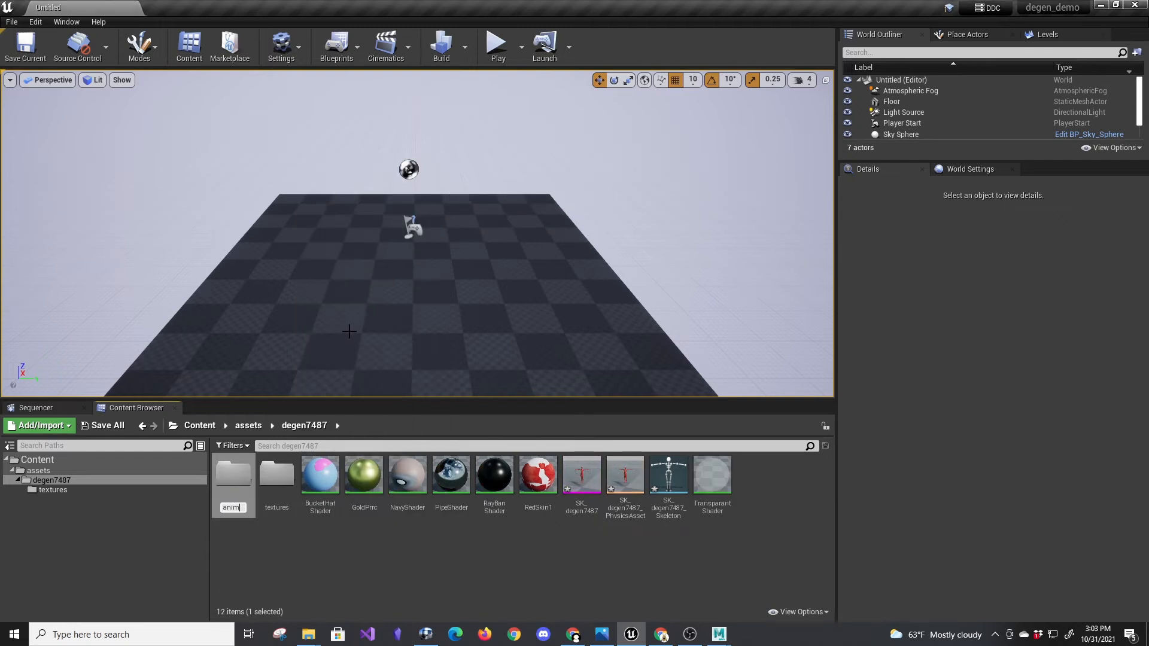
{"action": "key", "text": "Return"}
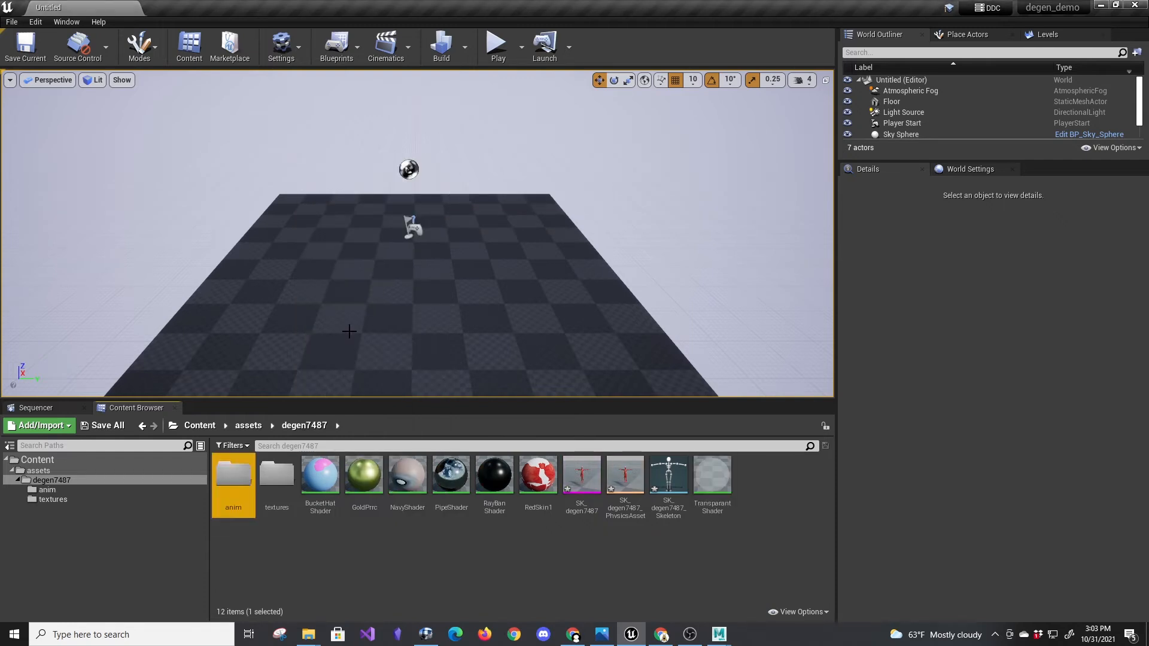
{"action": "double_click", "coordinate": [243, 474]}
Import the A_degen7487 Robot Hip Hop Dance and Ymca Dance FBX files into the anim folder, both using SK_degen7487_Skeleton.
{"action": "right_click", "coordinate": [308, 516]}
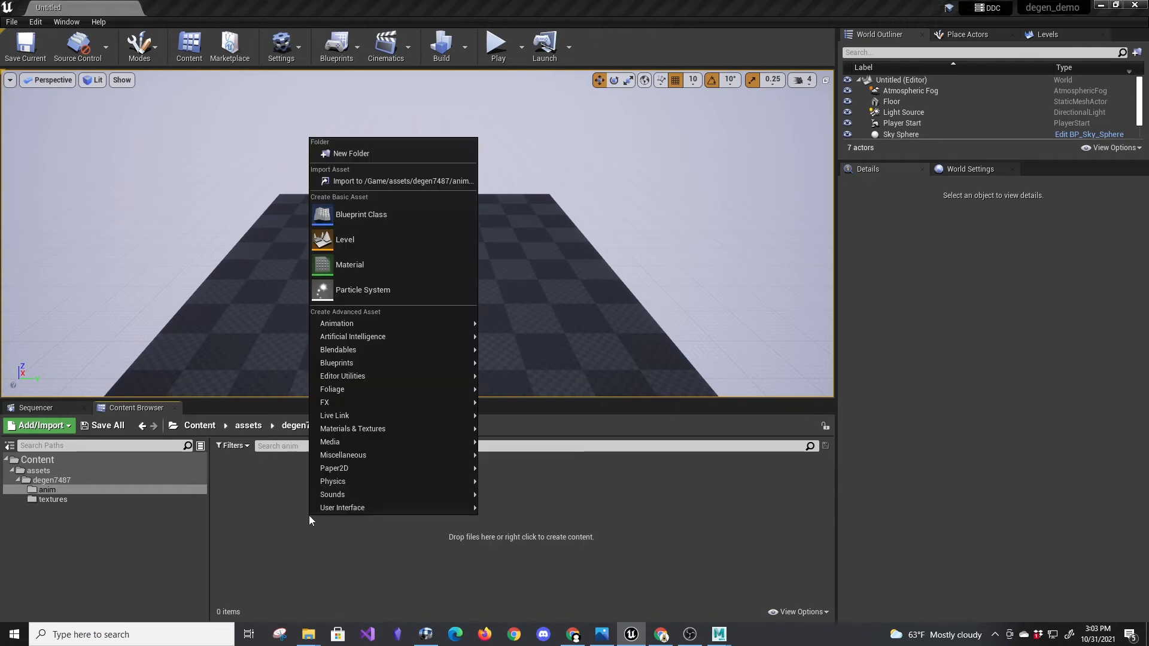
{"action": "left_click", "coordinate": [415, 180]}
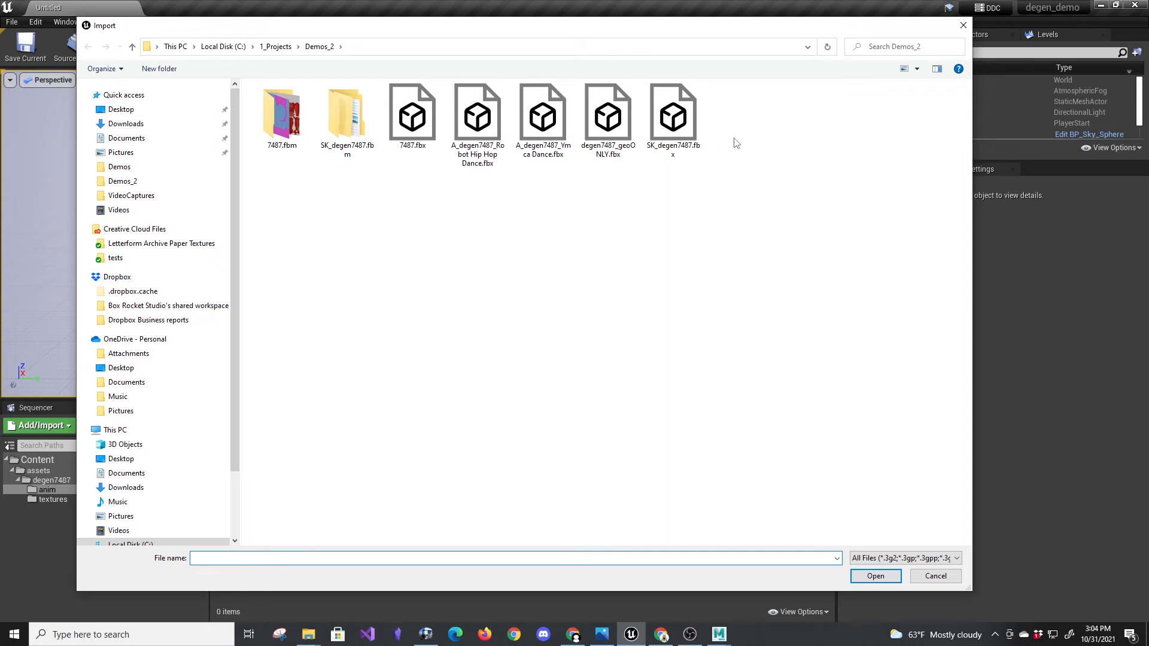
{"action": "left_click", "coordinate": [459, 127]}
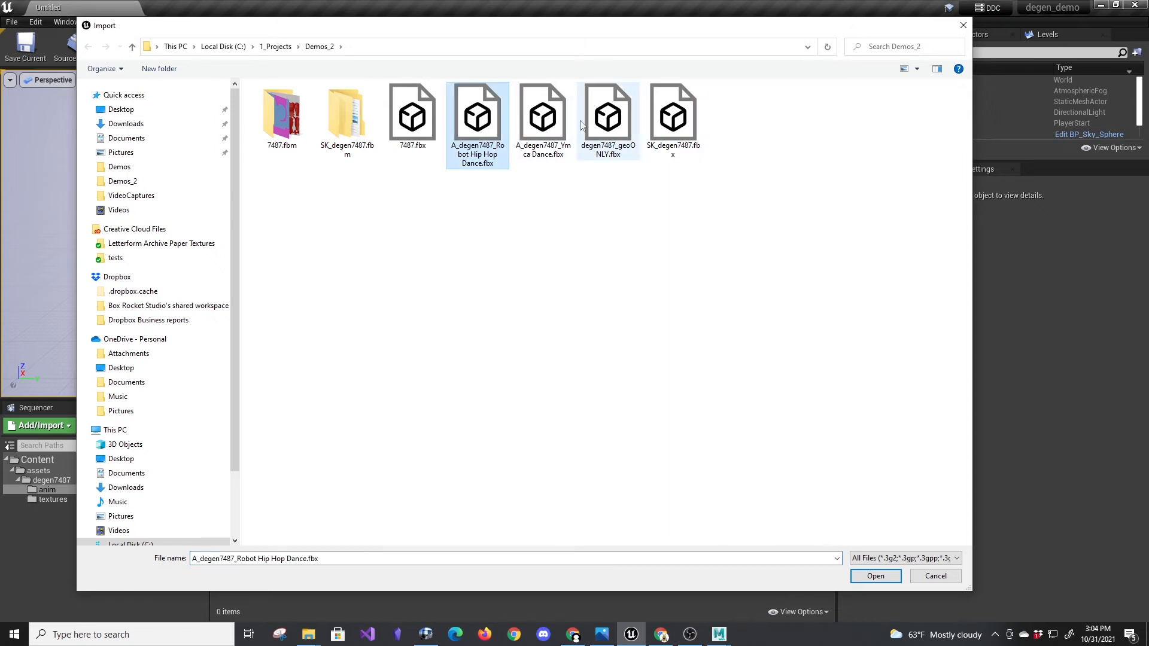
{"action": "left_click", "coordinate": [542, 119], "text": "ctrl"}
{"action": "key", "text": "Return"}
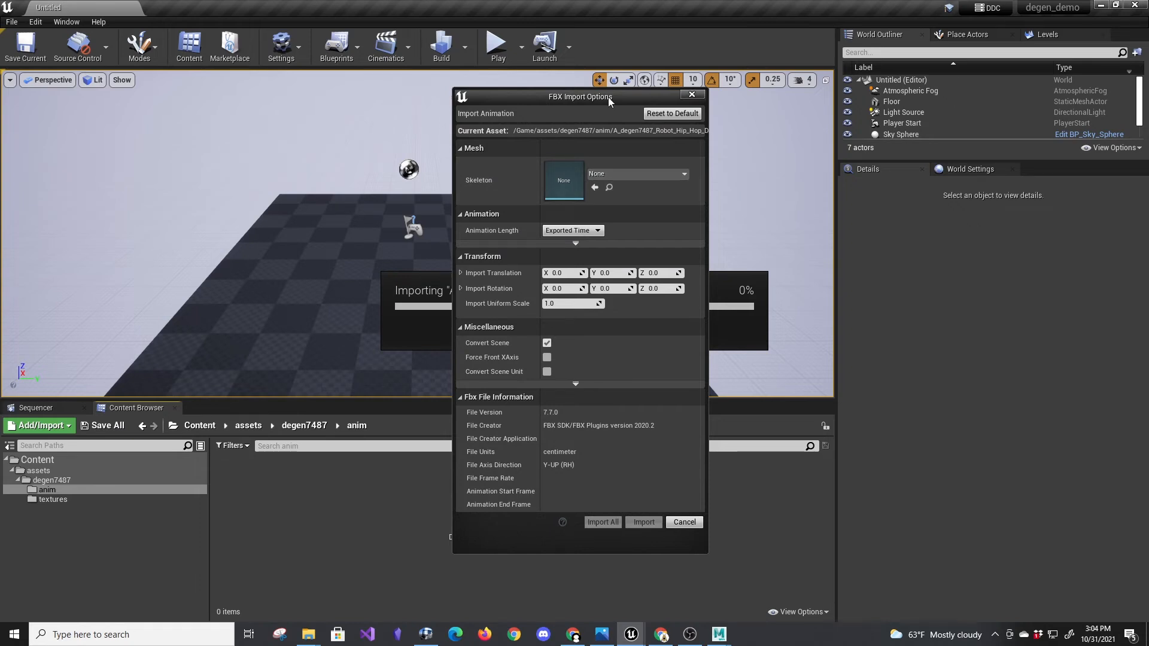
{"action": "left_click", "coordinate": [656, 177]}
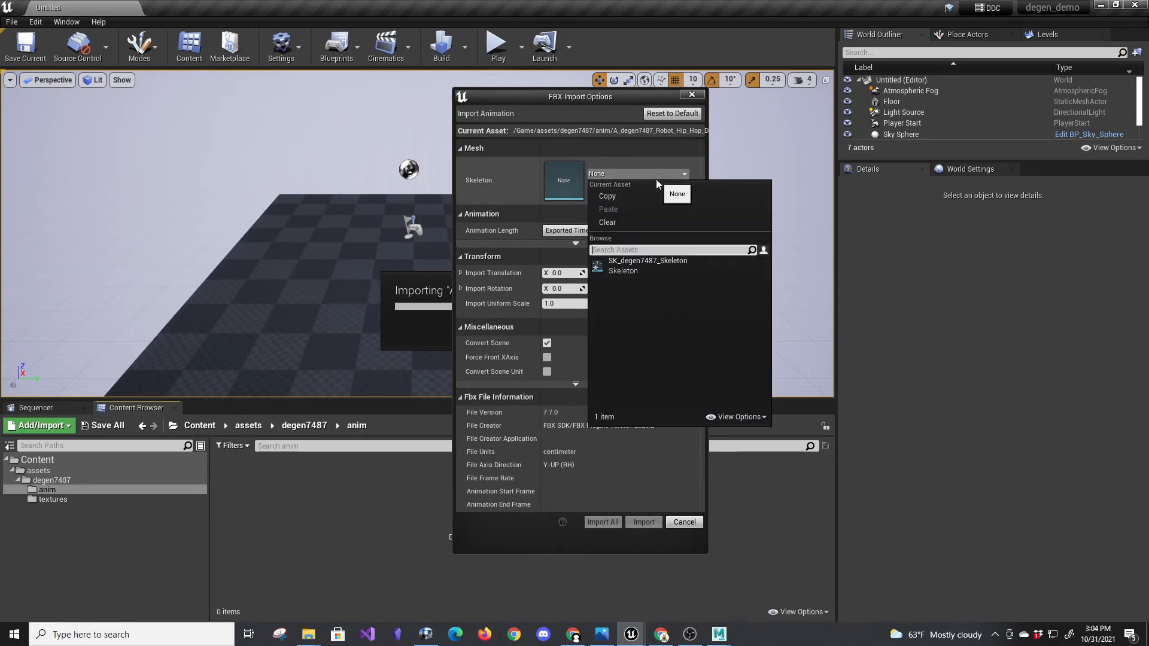
{"action": "left_click", "coordinate": [631, 267]}
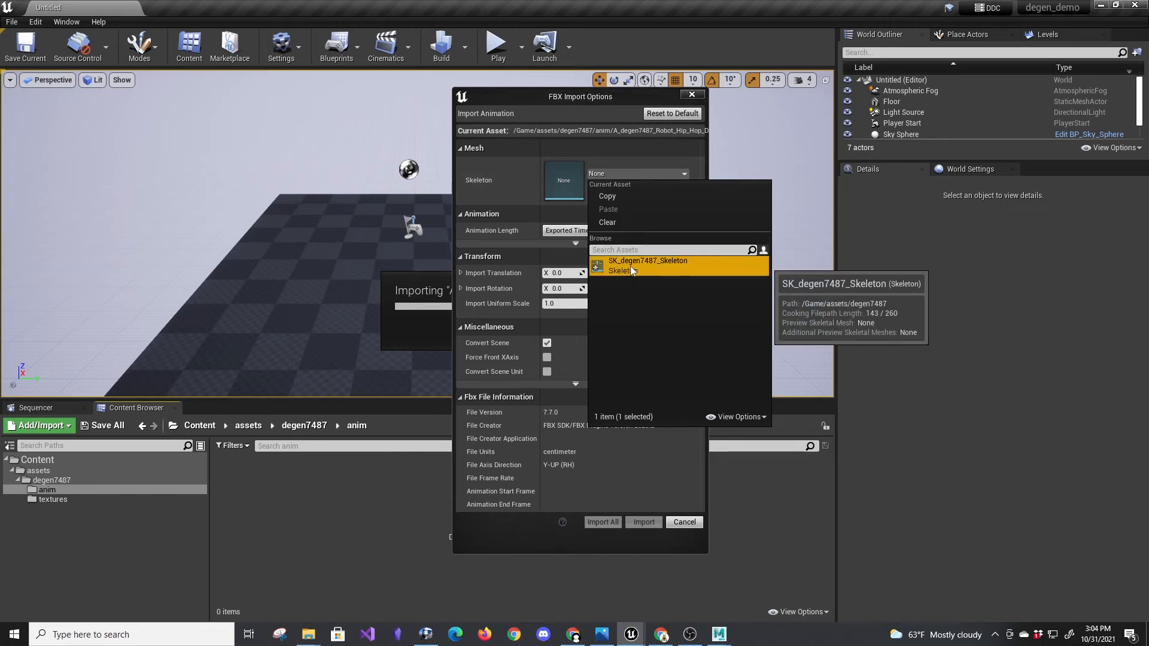
{"action": "left_click", "coordinate": [602, 521]}
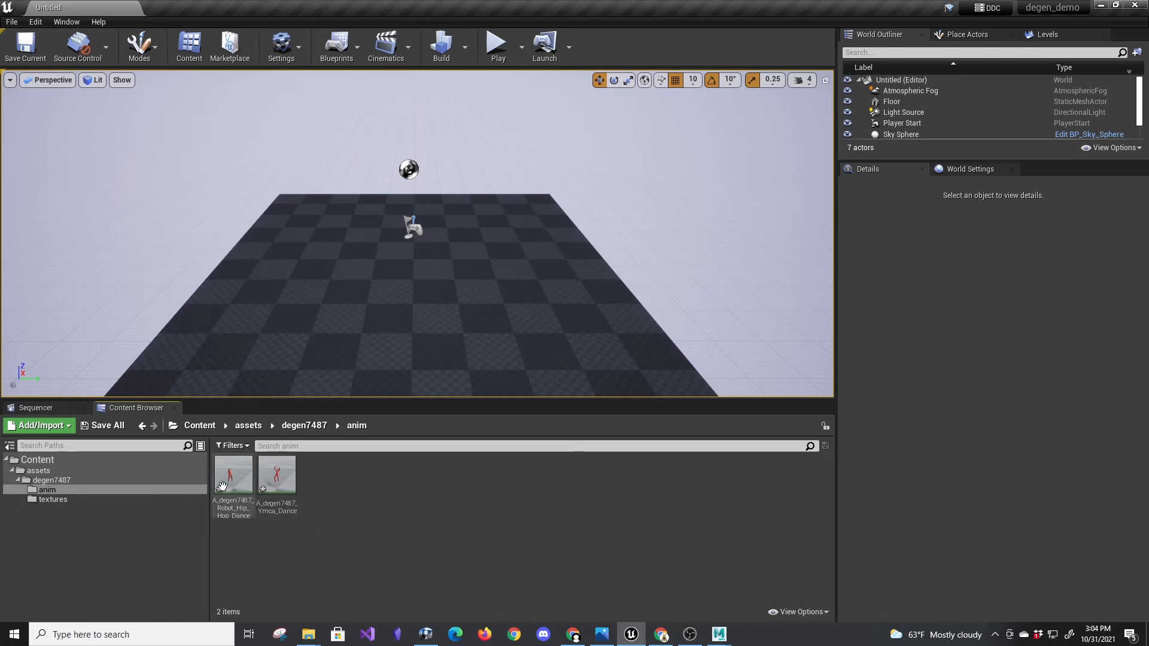
Preview the imported Robot Hip Hop and Ymca dance animations, close the animation editor and review the task list in demoList.png.
{"action": "double_click", "coordinate": [240, 475]}
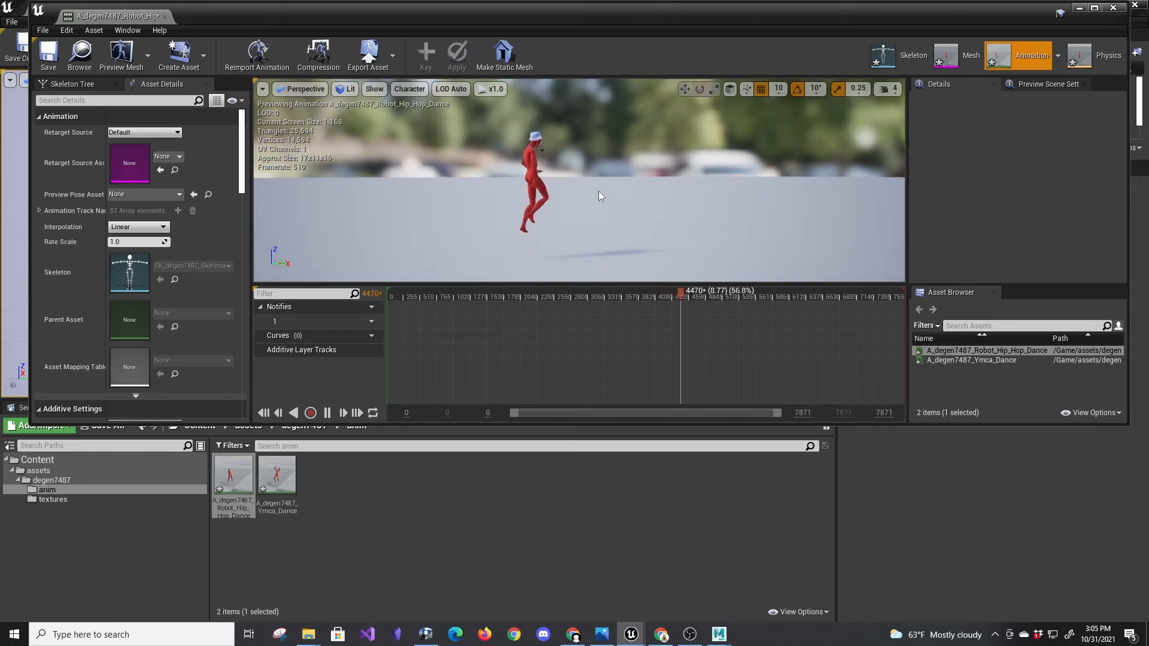
{"action": "double_click", "coordinate": [277, 479]}
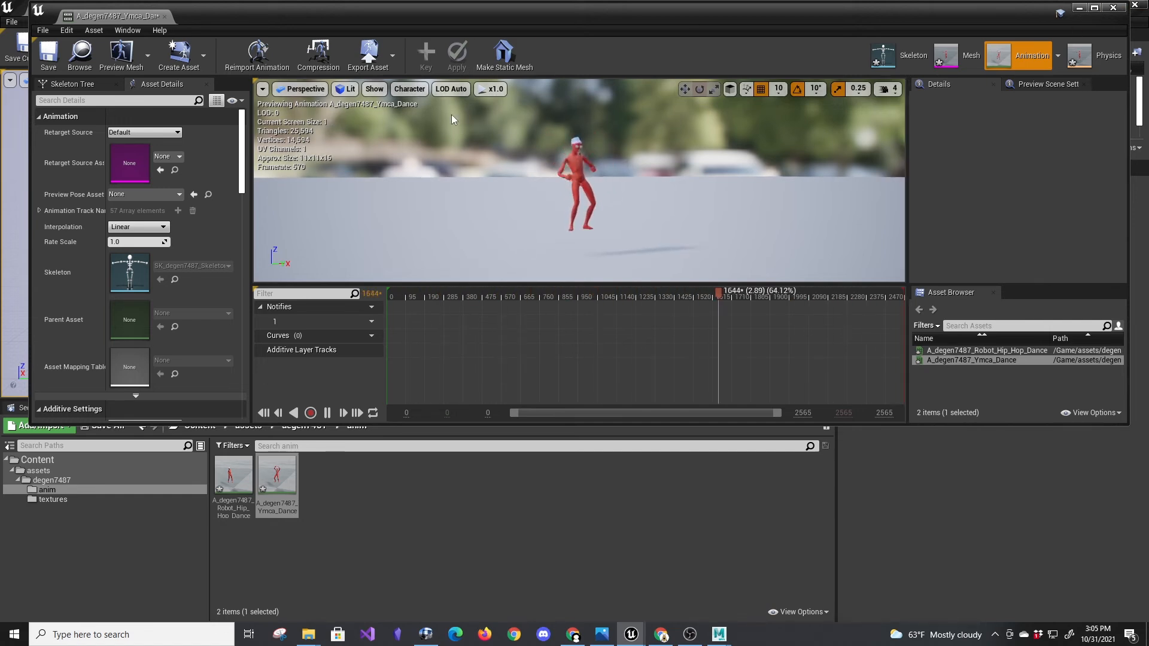
{"action": "left_click", "coordinate": [1114, 8]}
{"action": "left_click", "coordinate": [609, 638]}
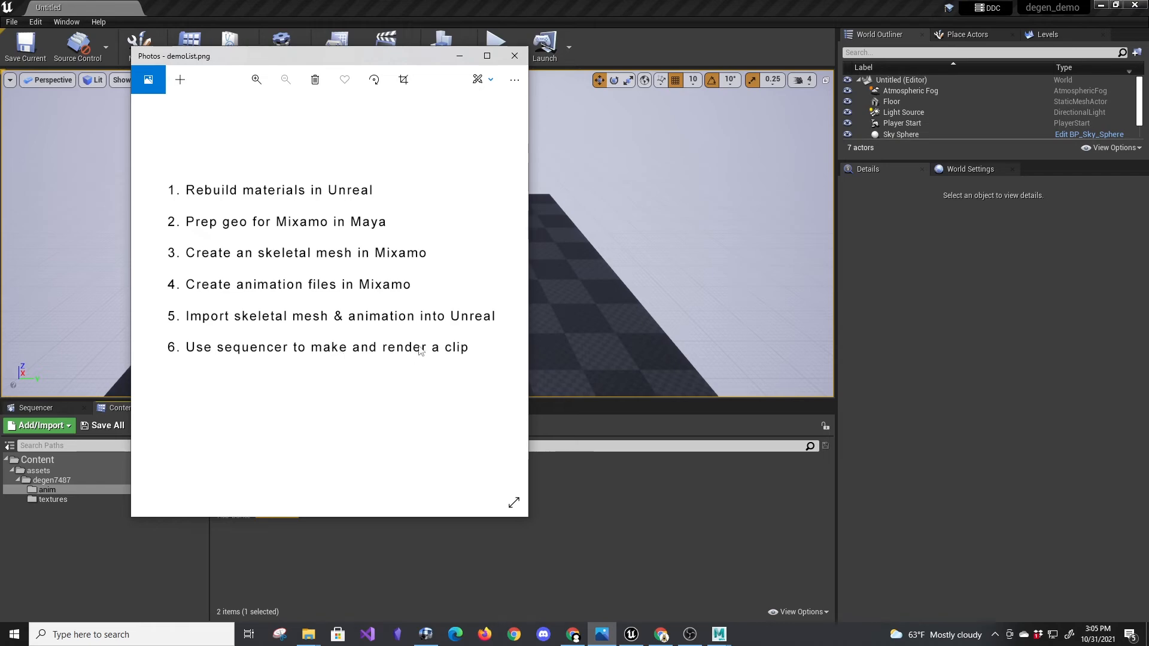
Close the demoList.png task list and save all levels and assets of the project.
{"action": "left_click", "coordinate": [515, 56]}
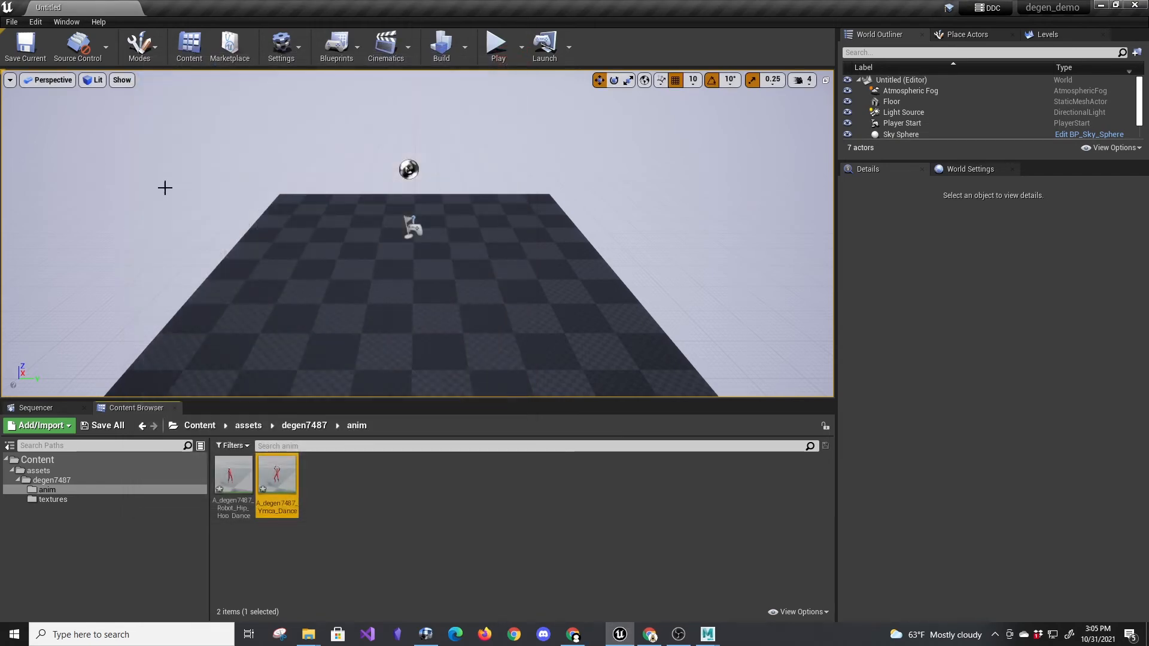
{"action": "left_click", "coordinate": [11, 21]}
{"action": "left_click", "coordinate": [37, 124]}
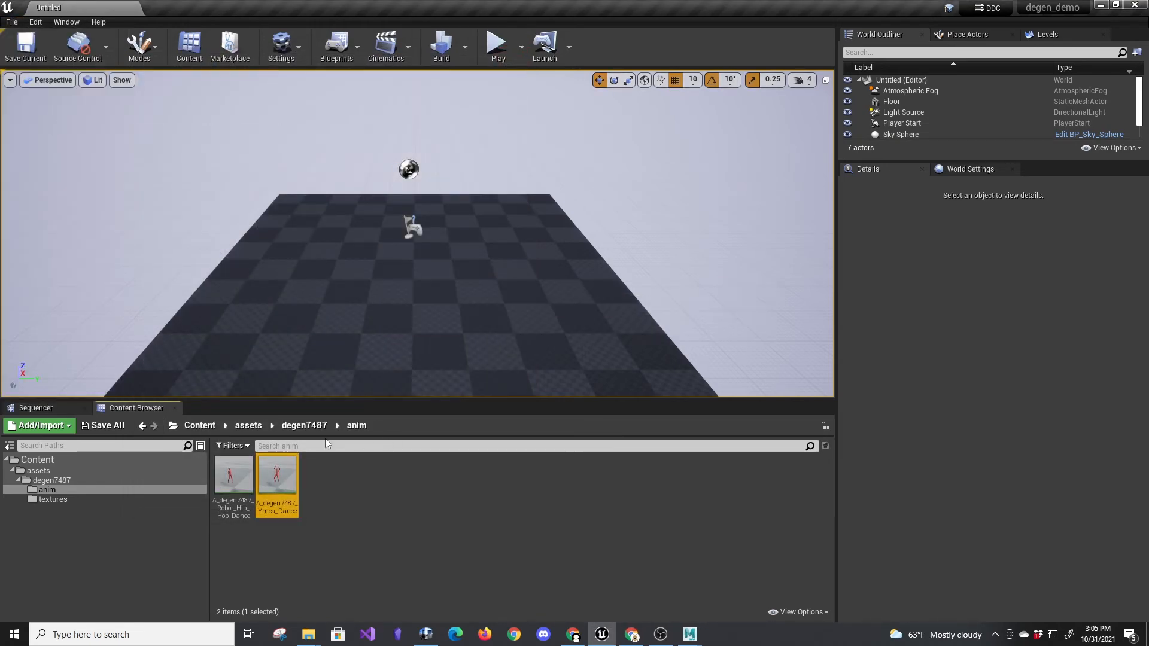
Place the SK_degen7487 skeletal mesh from the degen7487 folder onto the floor at about X -140, Y 130.
{"action": "left_click", "coordinate": [304, 425]}
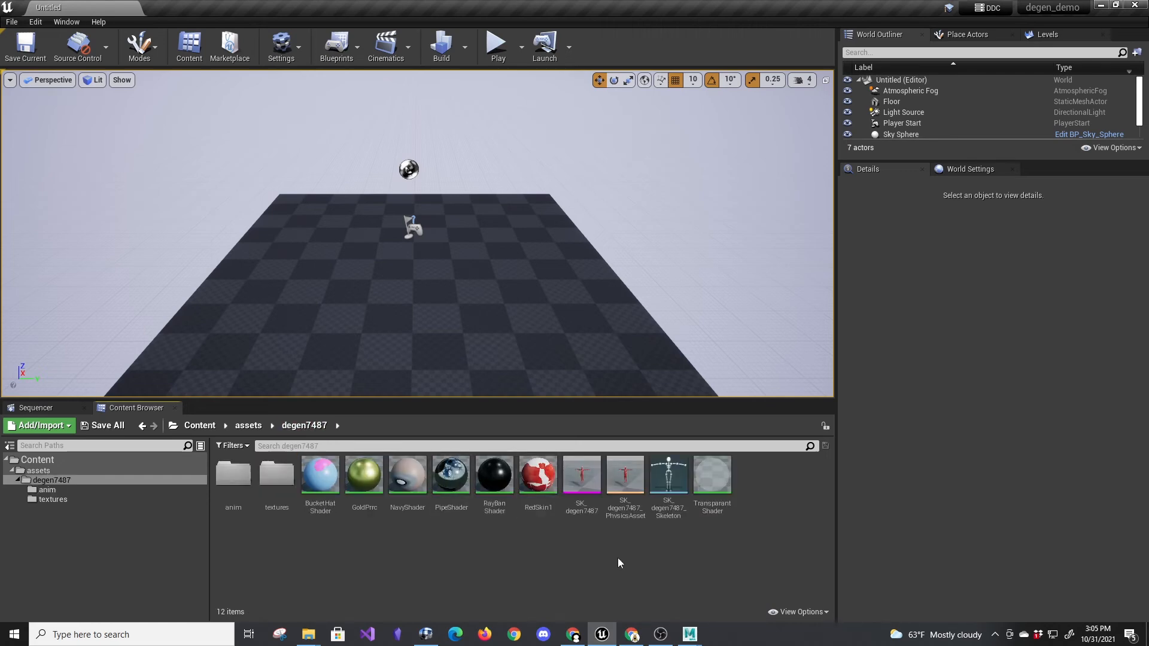
{"action": "mouse_move", "coordinate": [580, 481]}
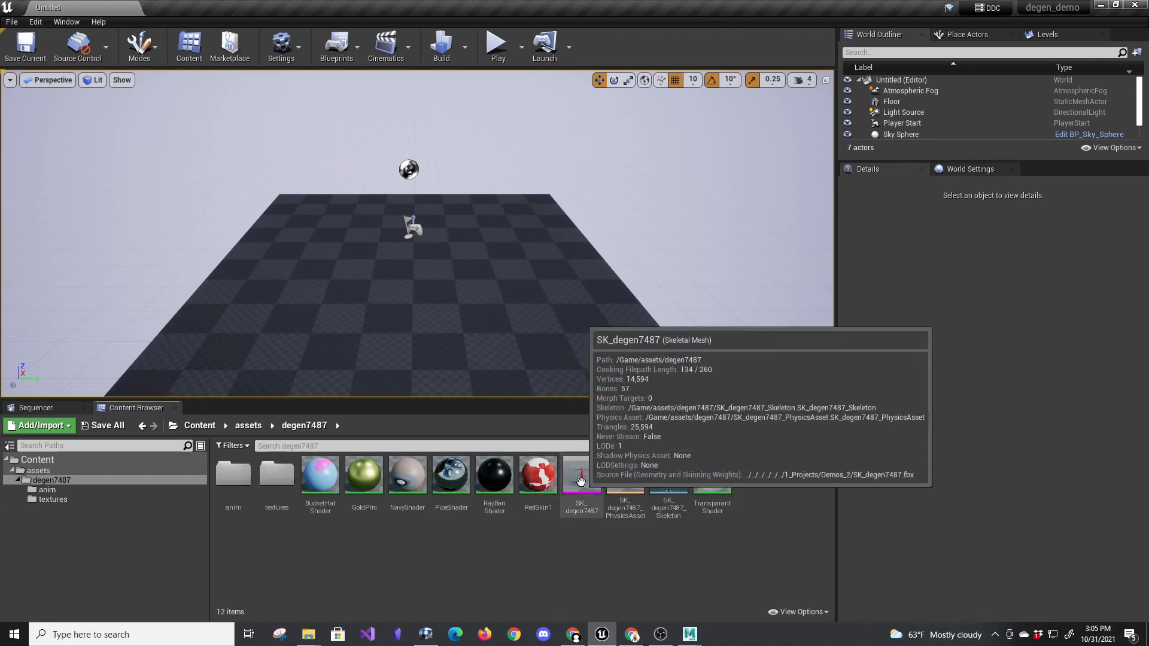
{"action": "left_click_drag", "start_coordinate": [581, 481], "coordinate": [468, 288]}
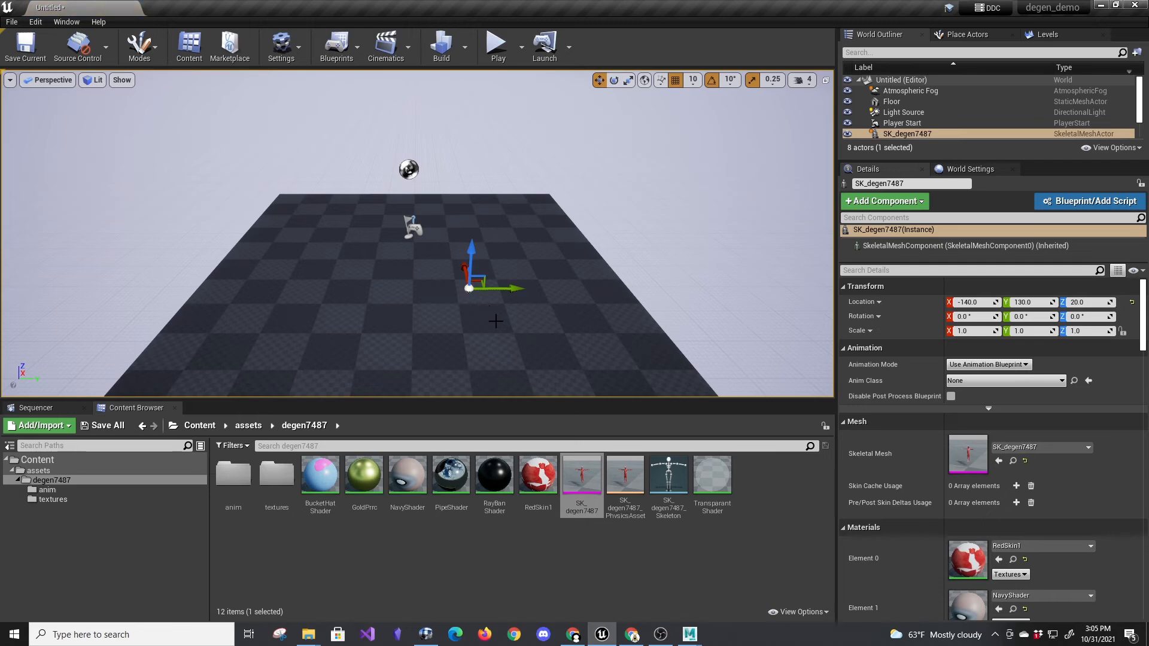
Scale the SK_degen7487 actor uniformly to 20 and lower it onto the floor at Z 20.
{"action": "left_click_drag", "start_coordinate": [562, 258], "coordinate": [462, 236], "text": "alt"}
{"action": "left_click", "coordinate": [975, 331]}
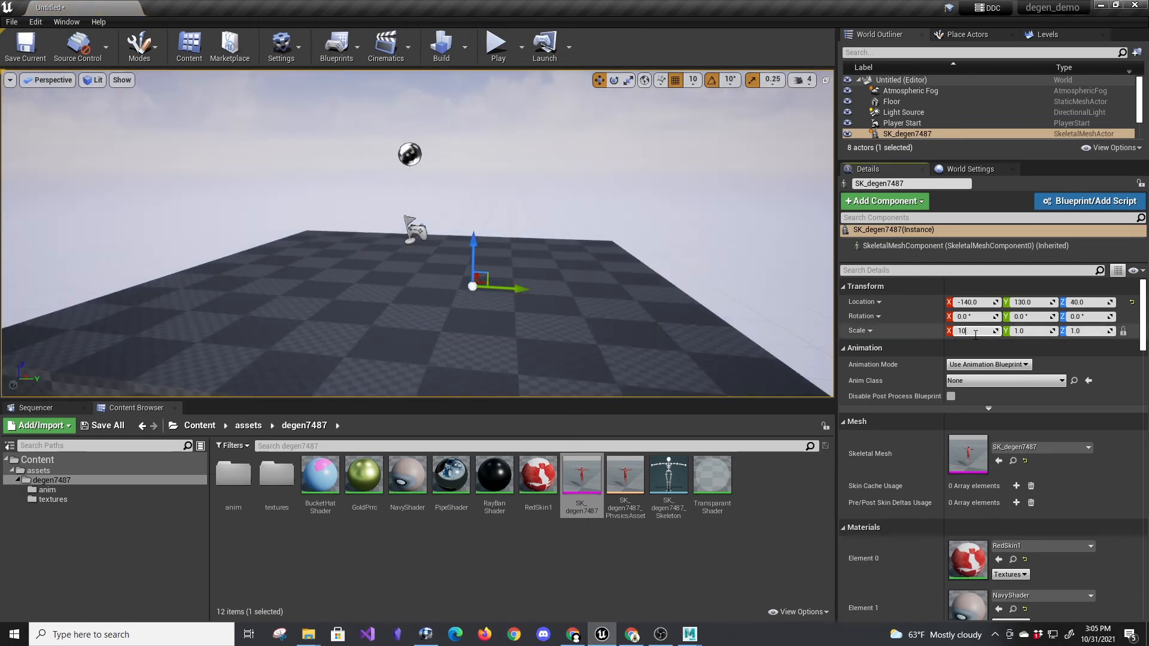
{"action": "type", "text": "10"}
{"action": "key", "text": "Return"}
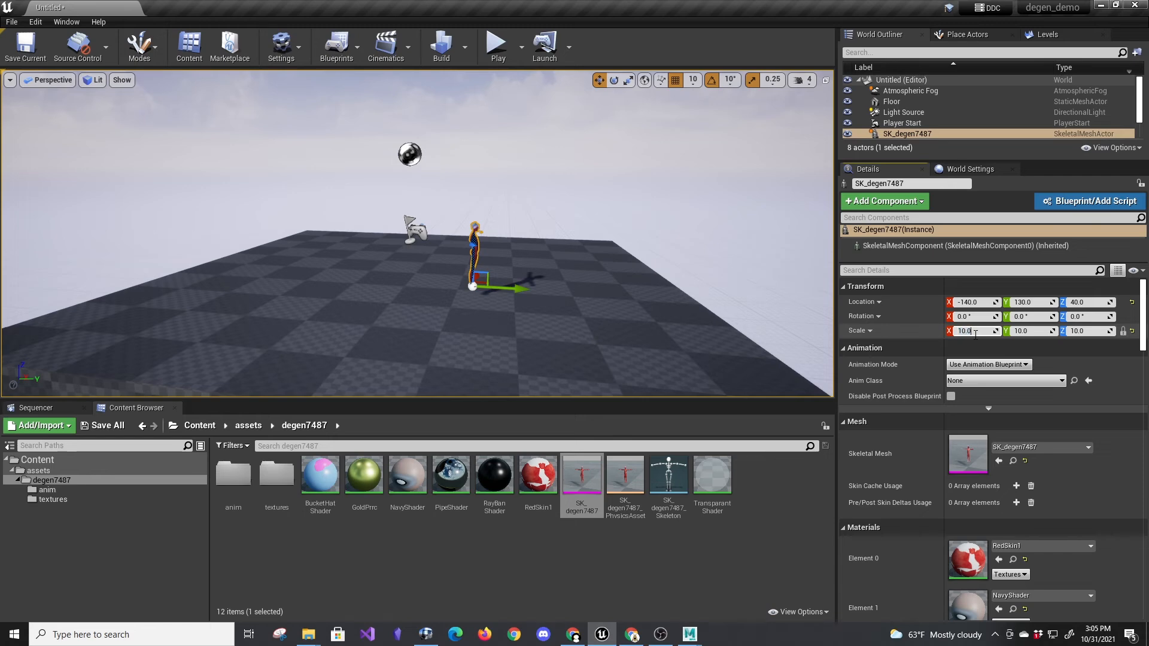
{"action": "key", "text": "Return"}
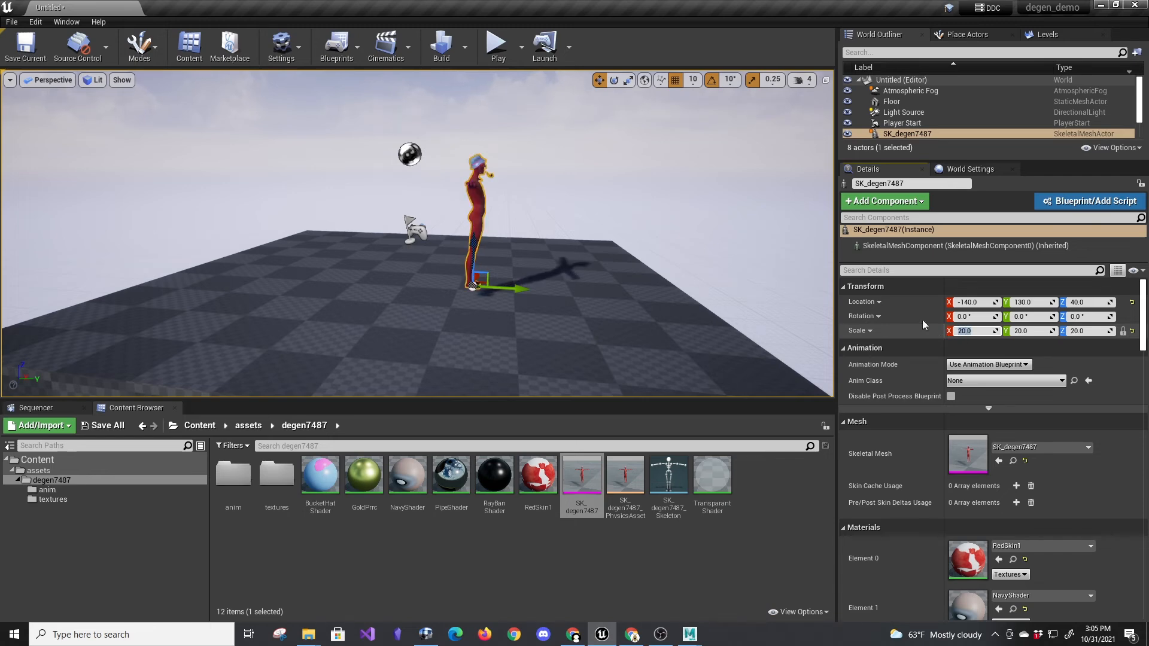
{"action": "left_click_drag", "start_coordinate": [574, 250], "coordinate": [528, 239], "text": "alt"}
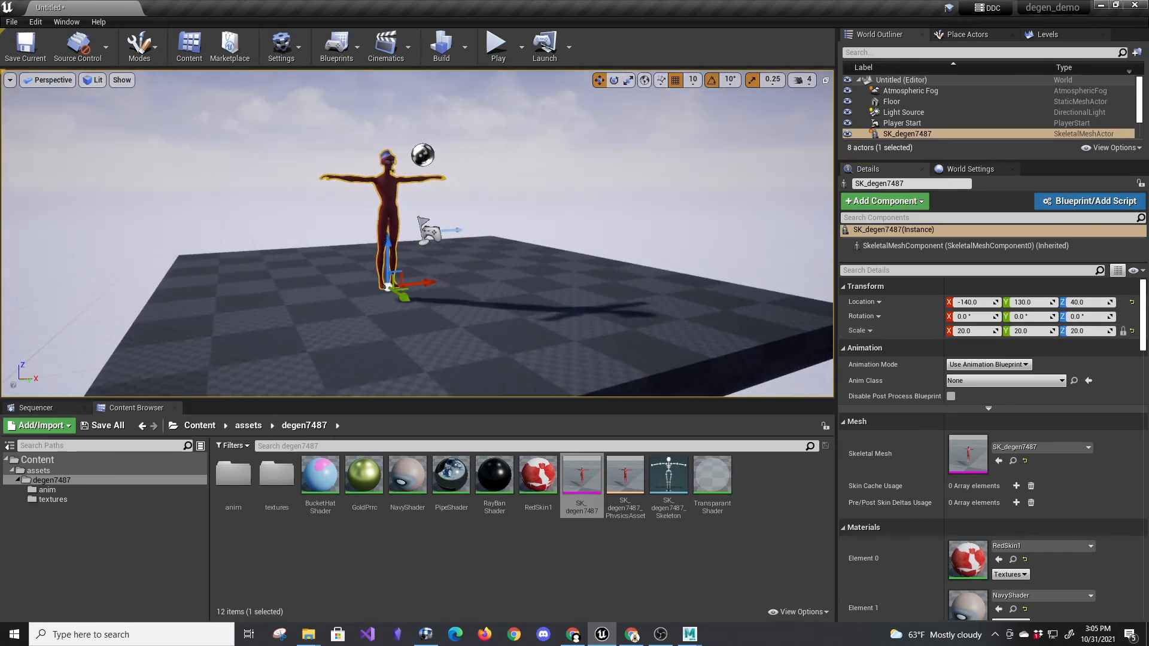
{"action": "left_click_drag", "start_coordinate": [387, 245], "coordinate": [386, 256]}
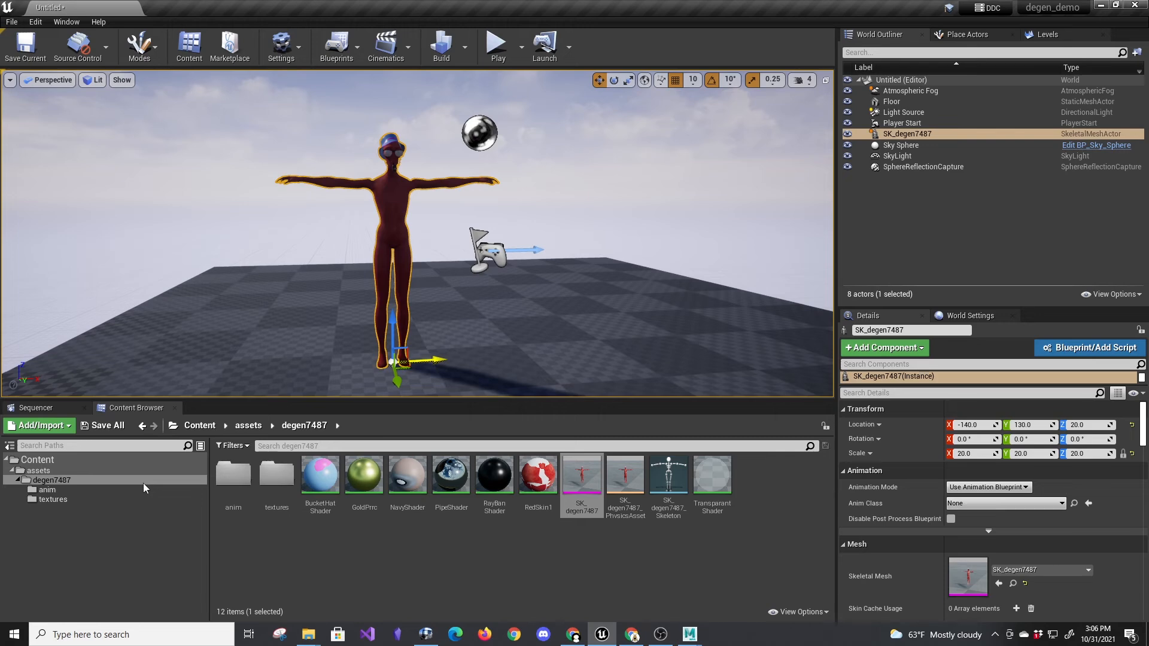
Save the current level as degen_demo in the Content folder.
{"action": "left_click", "coordinate": [12, 22]}
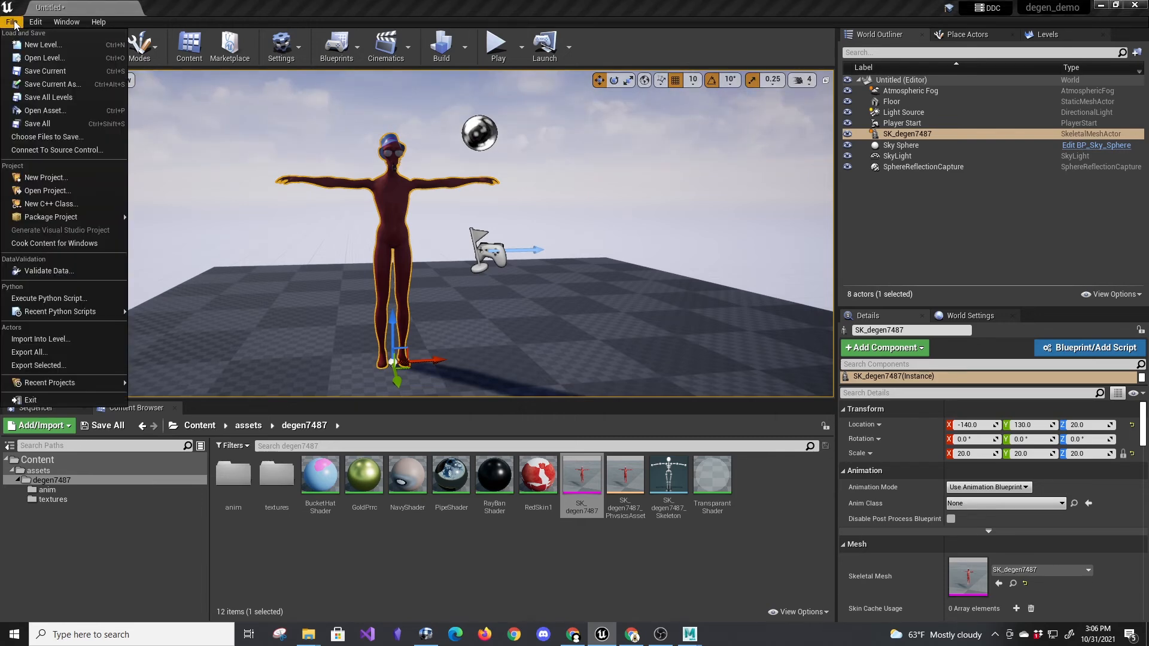
{"action": "left_click", "coordinate": [38, 82]}
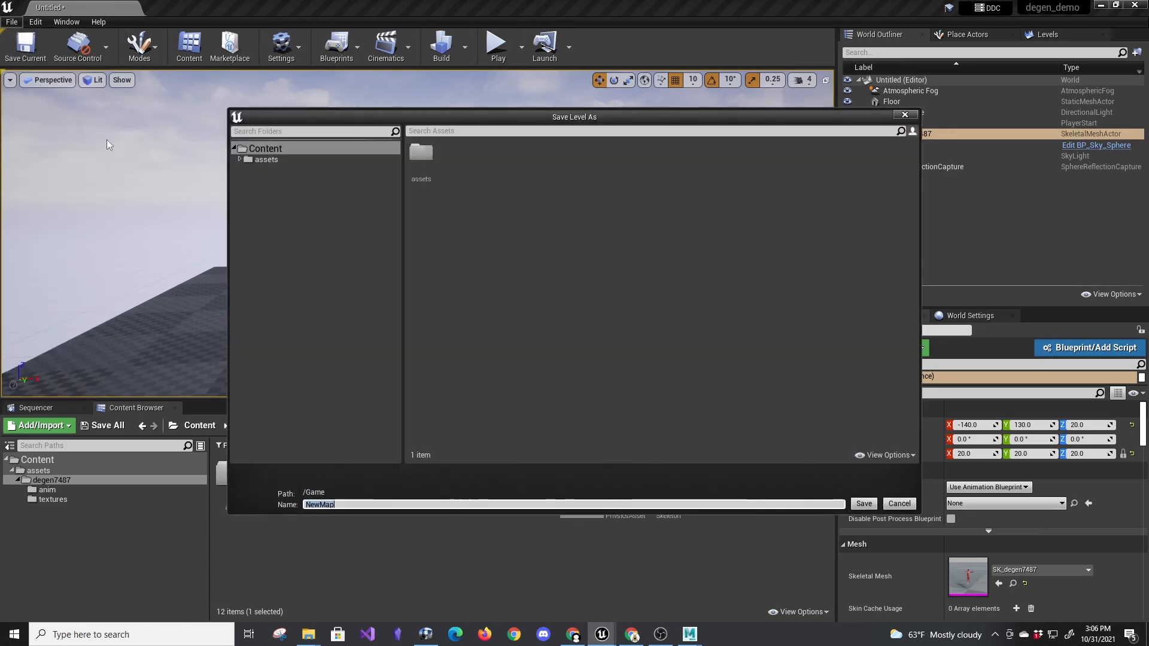
{"action": "type", "text": "degen_demo"}
{"action": "key", "text": "Return"}
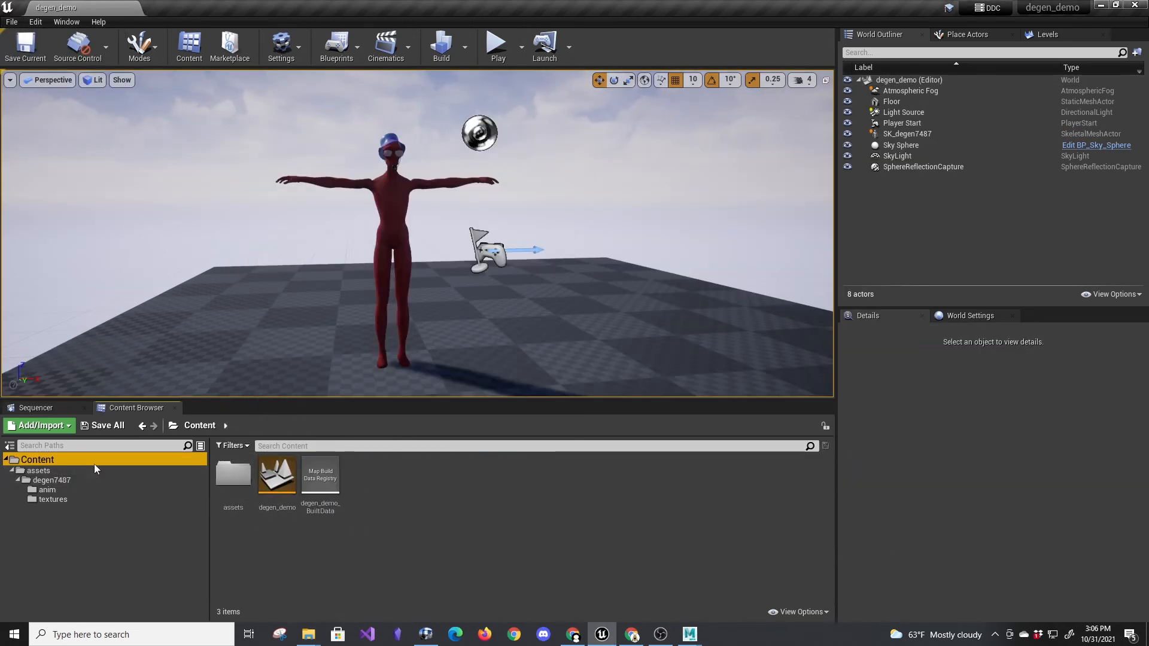
Create a Level Sequence asset named dancing_degen in the Content folder.
{"action": "right_click", "coordinate": [448, 497]}
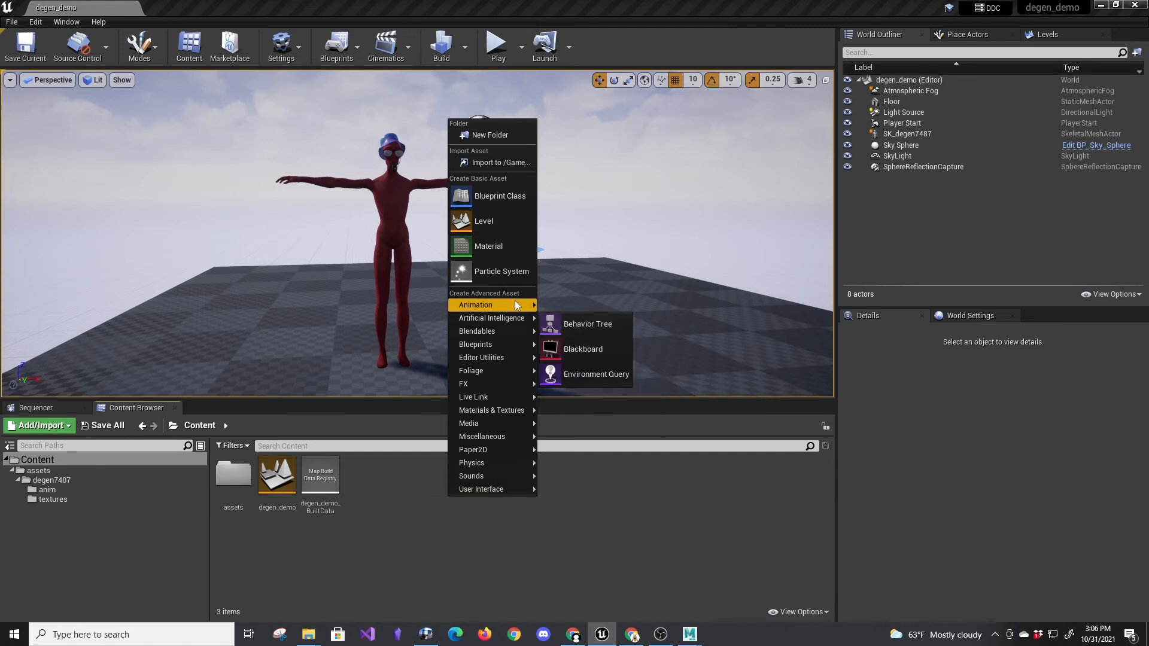
{"action": "mouse_move", "coordinate": [516, 305]}
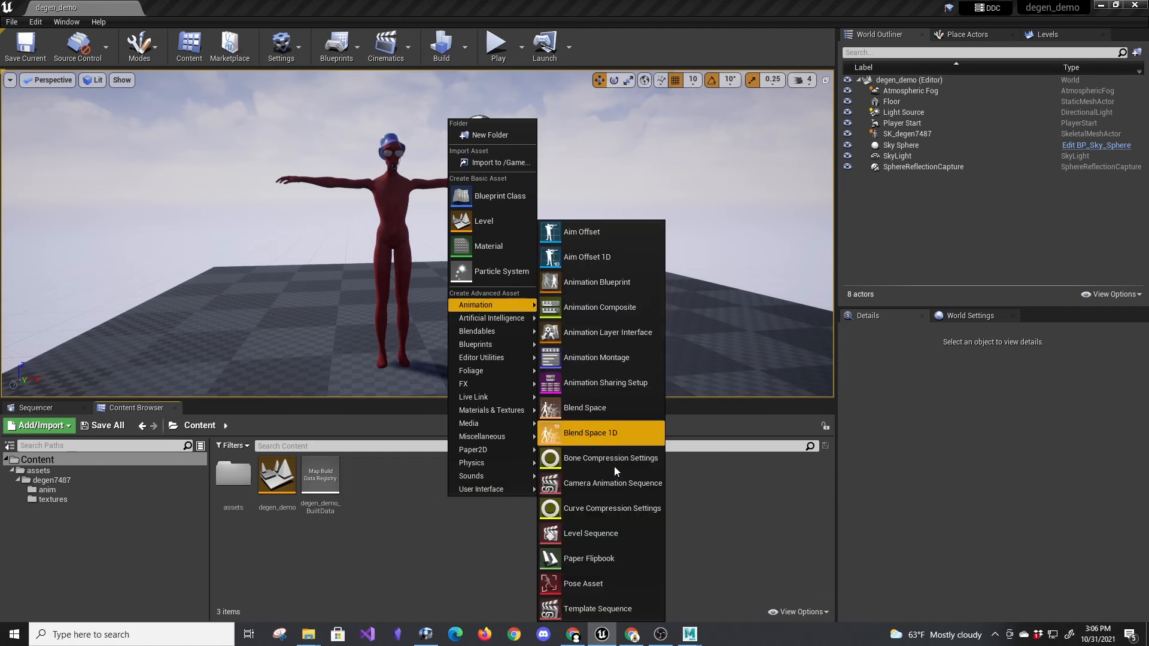
{"action": "left_click", "coordinate": [602, 533]}
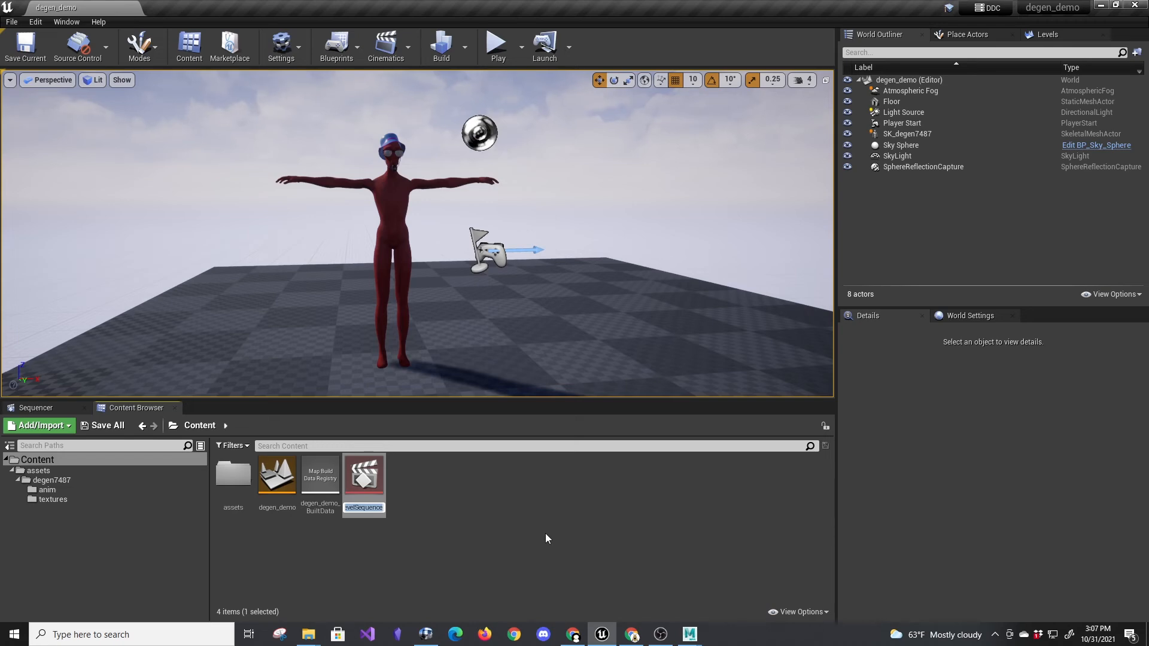
{"action": "type", "text": "dancin"}
{"action": "type", "text": "g_dege"}
{"action": "type", "text": "n"}
{"action": "key", "text": "Return"}
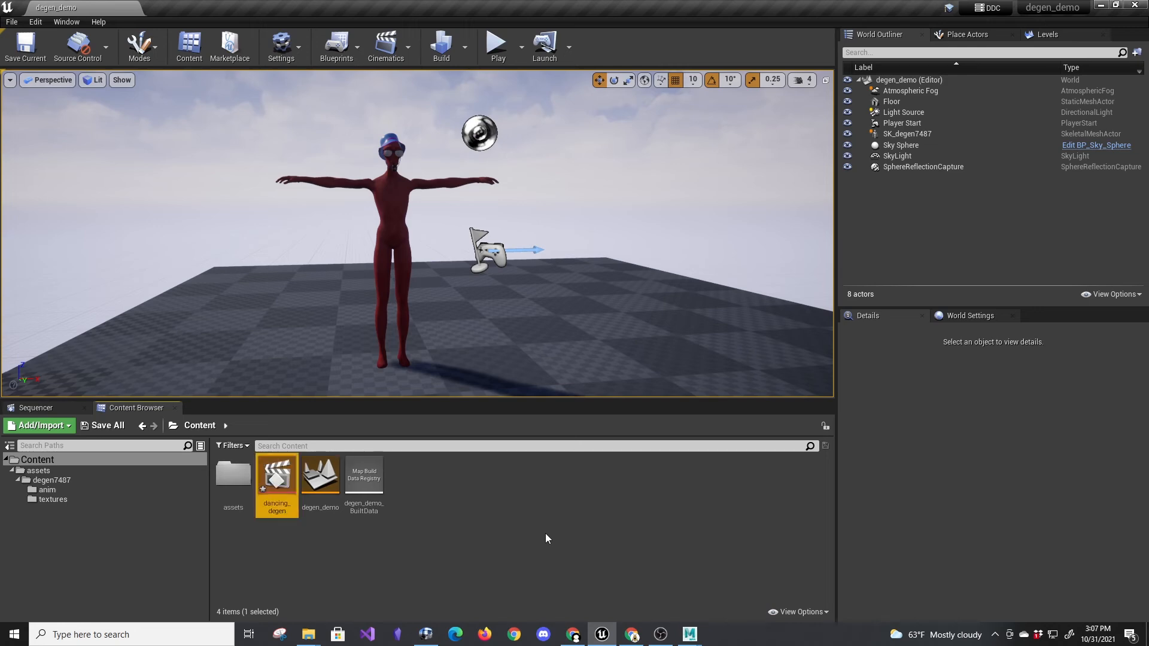
Add the SK_degen7487 actor to the dancing_degen sequence with the A_degen7487_Robot_Hip_Hop_Dance animation and play it back.
{"action": "double_click", "coordinate": [277, 479]}
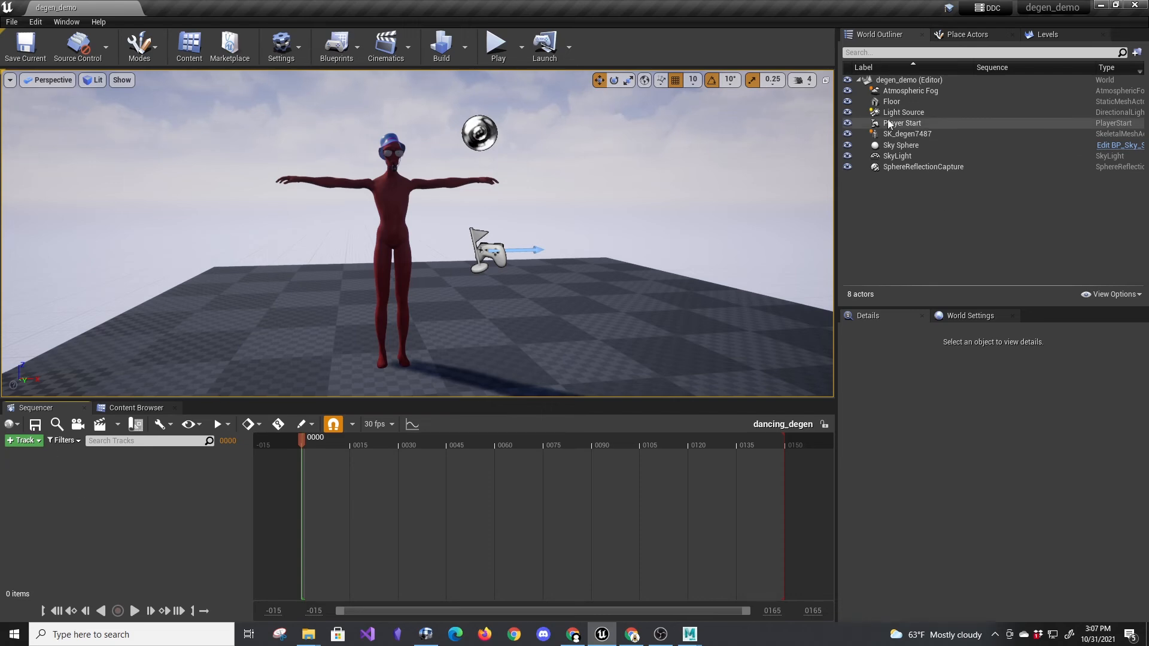
{"action": "left_click_drag", "start_coordinate": [907, 134], "coordinate": [51, 487]}
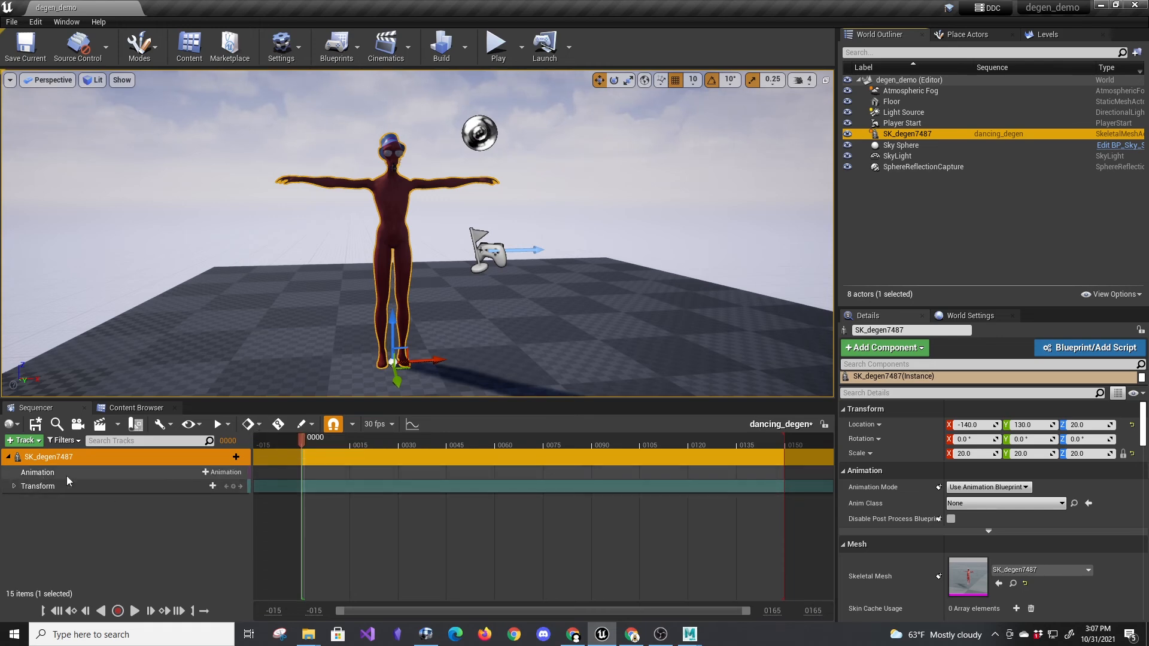
{"action": "left_click", "coordinate": [222, 473]}
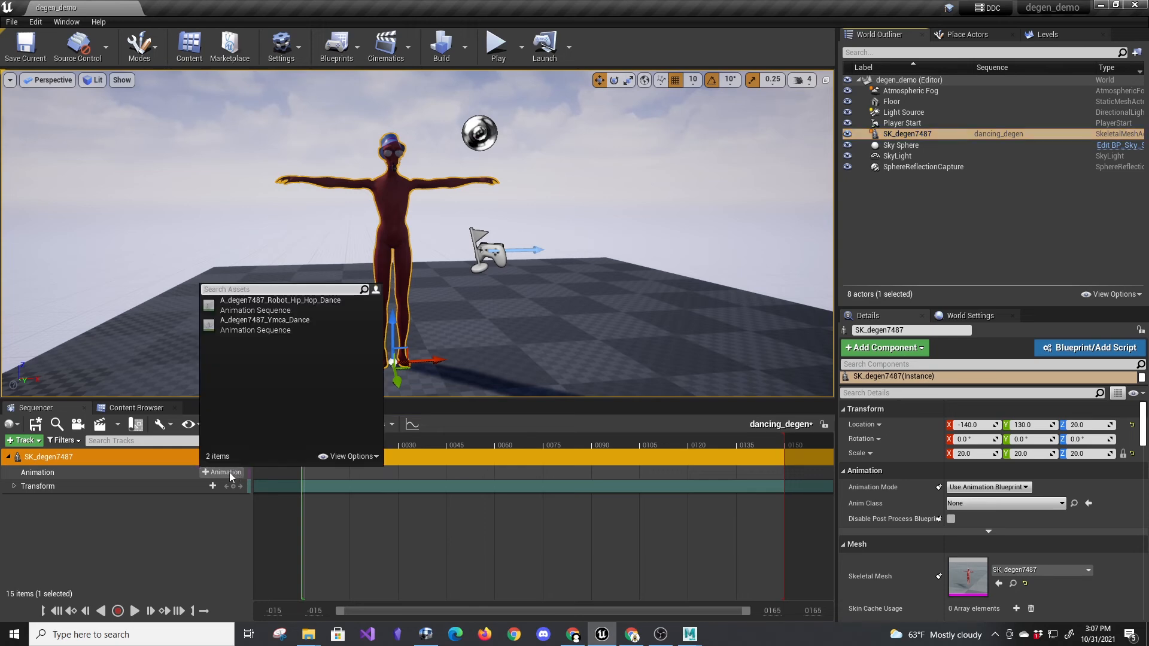
{"action": "left_click", "coordinate": [281, 305]}
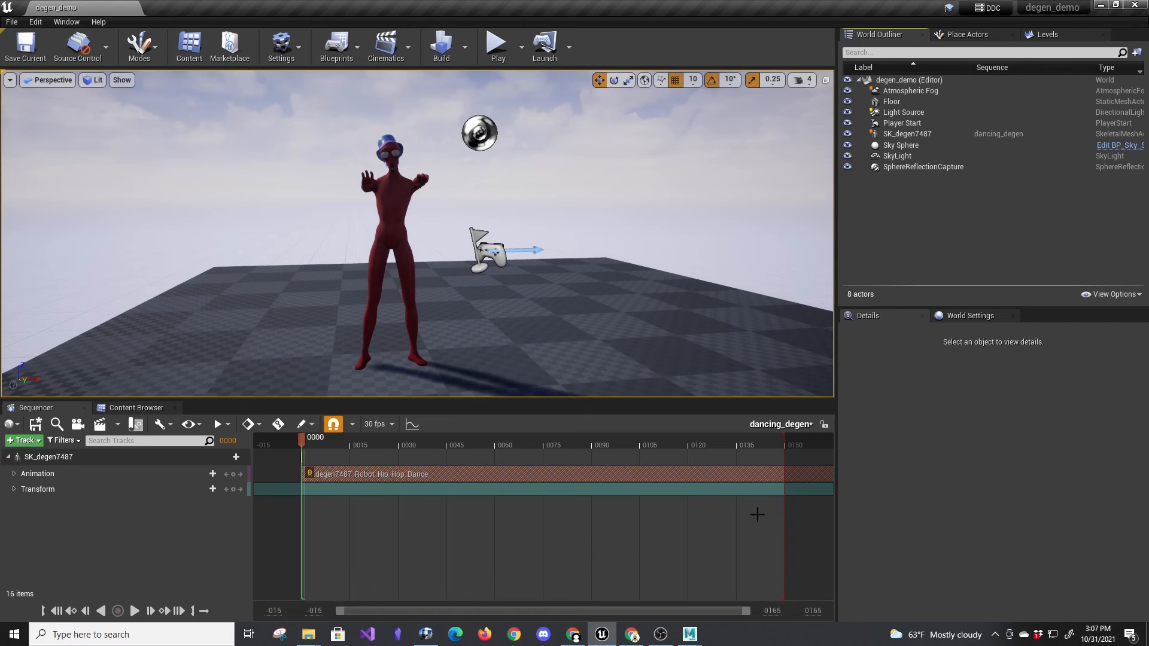
{"action": "left_click", "coordinate": [135, 611]}
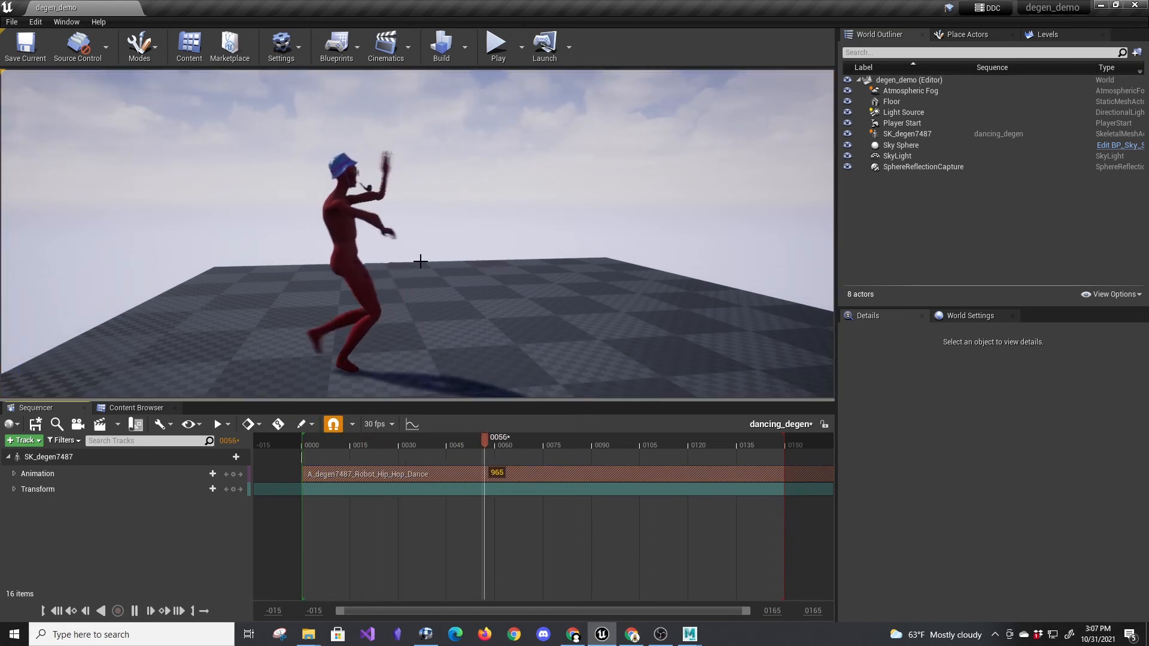
Rotate the SK_degen7487 actor to about 60° around its Z axis.
{"action": "left_click_drag", "start_coordinate": [405, 227], "coordinate": [505, 222], "text": "alt"}
{"action": "right_click_drag", "start_coordinate": [353, 211], "coordinate": [371, 202]}
{"action": "middle_click_drag", "start_coordinate": [400, 187], "coordinate": [446, 233]}
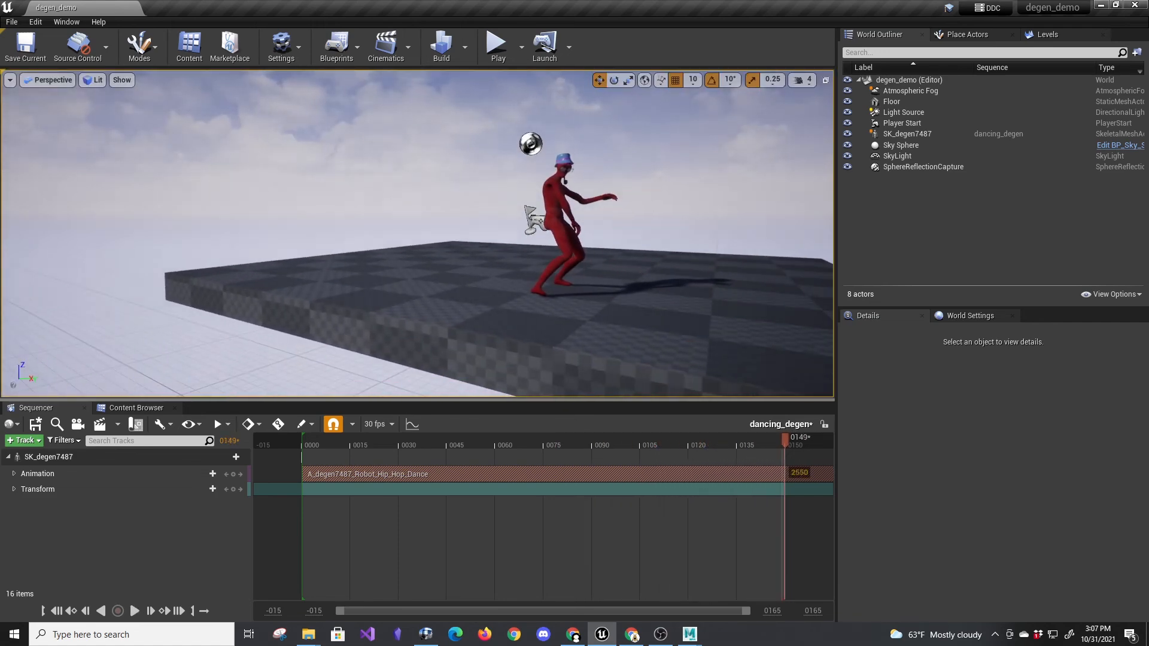
{"action": "left_click", "coordinate": [559, 240]}
{"action": "key", "text": "e"}
{"action": "left_click_drag", "start_coordinate": [595, 292], "coordinate": [525, 292]}
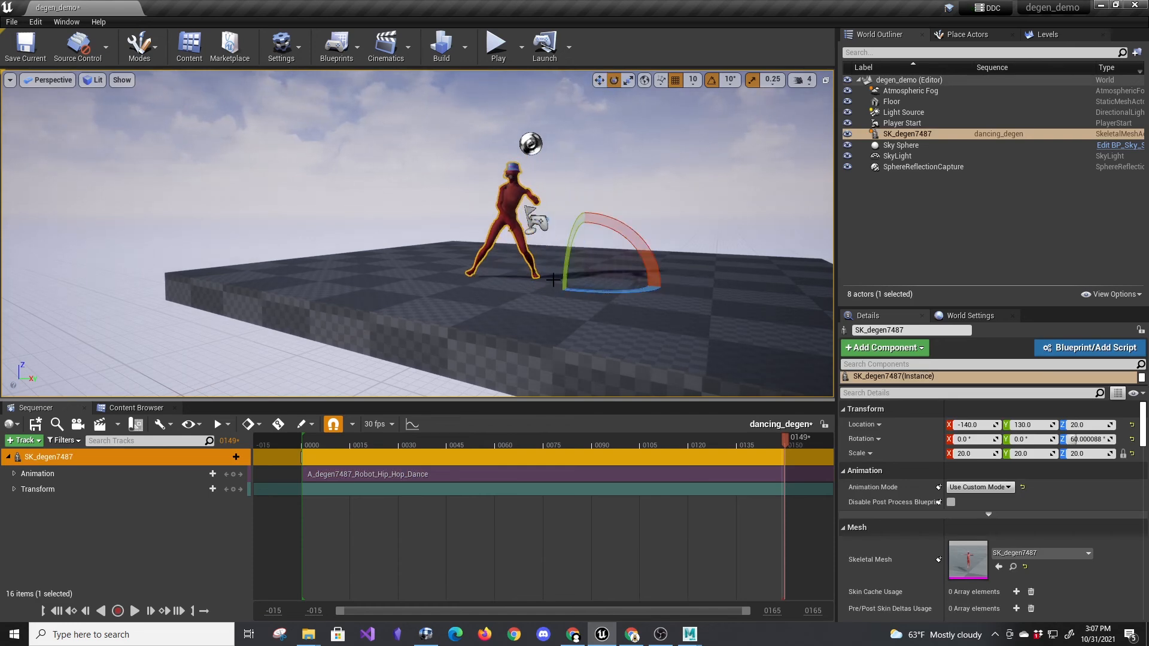
Add a new cine camera to the dancing_degen sequence, starting from a view of the dancer.
{"action": "scroll", "coordinate": [553, 279], "scroll_direction": "up", "scroll_amount": 3}
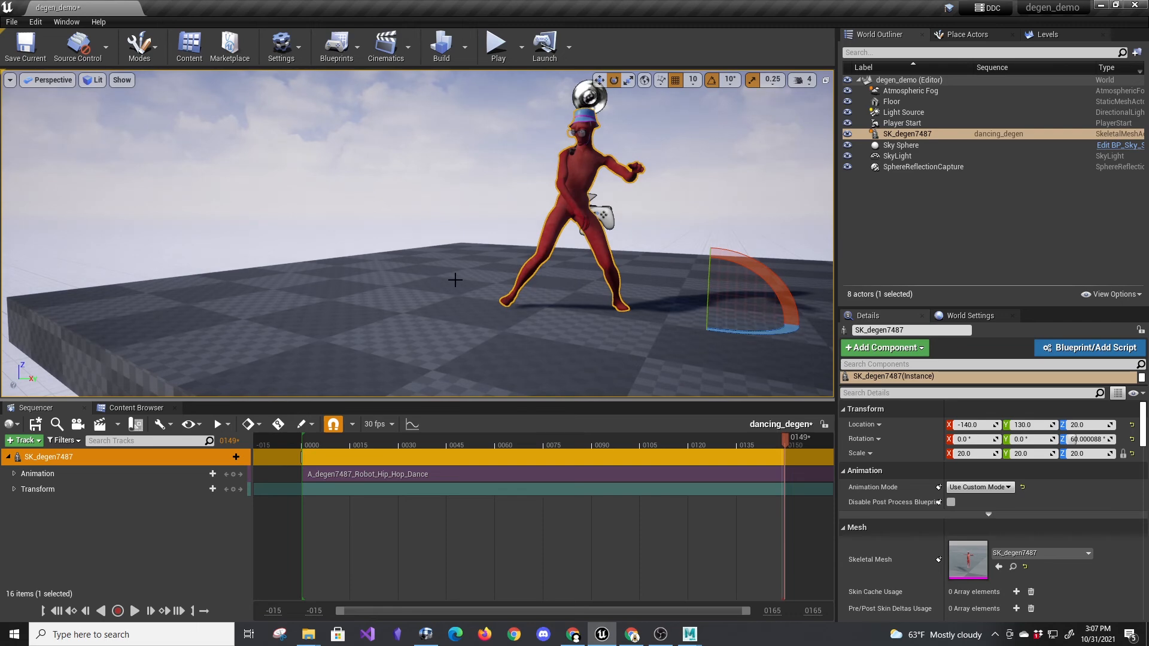
{"action": "right_click_drag", "start_coordinate": [476, 275], "coordinate": [501, 256]}
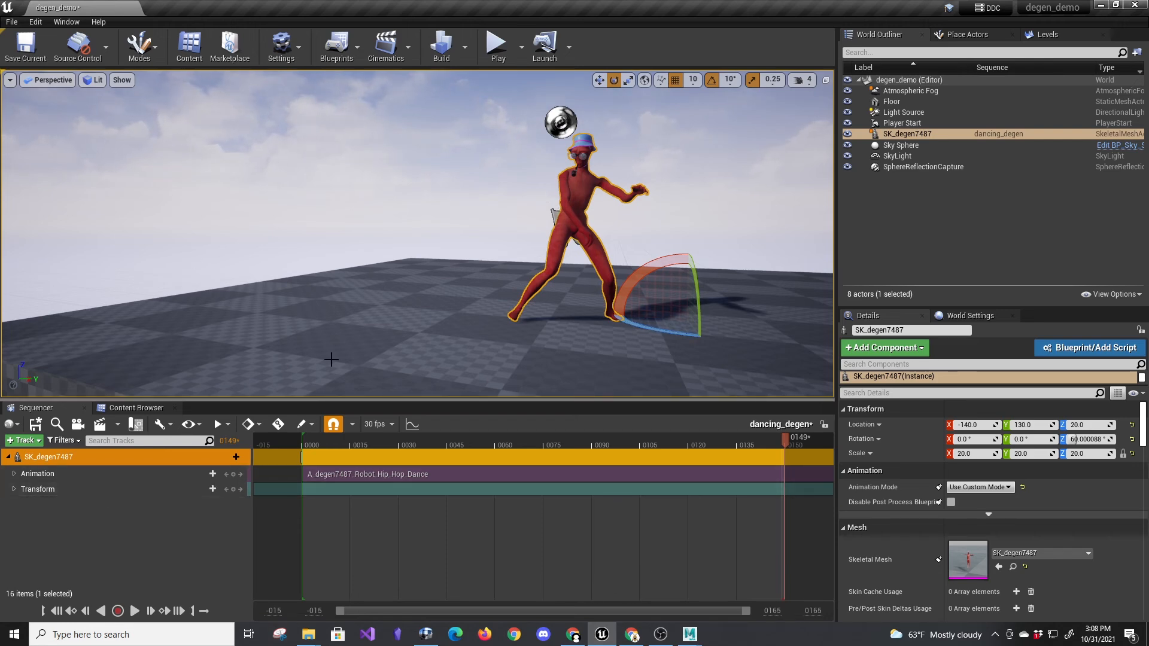
{"action": "left_click", "coordinate": [78, 426]}
{"action": "scroll", "coordinate": [443, 527], "scroll_direction": "down", "scroll_amount": 1}
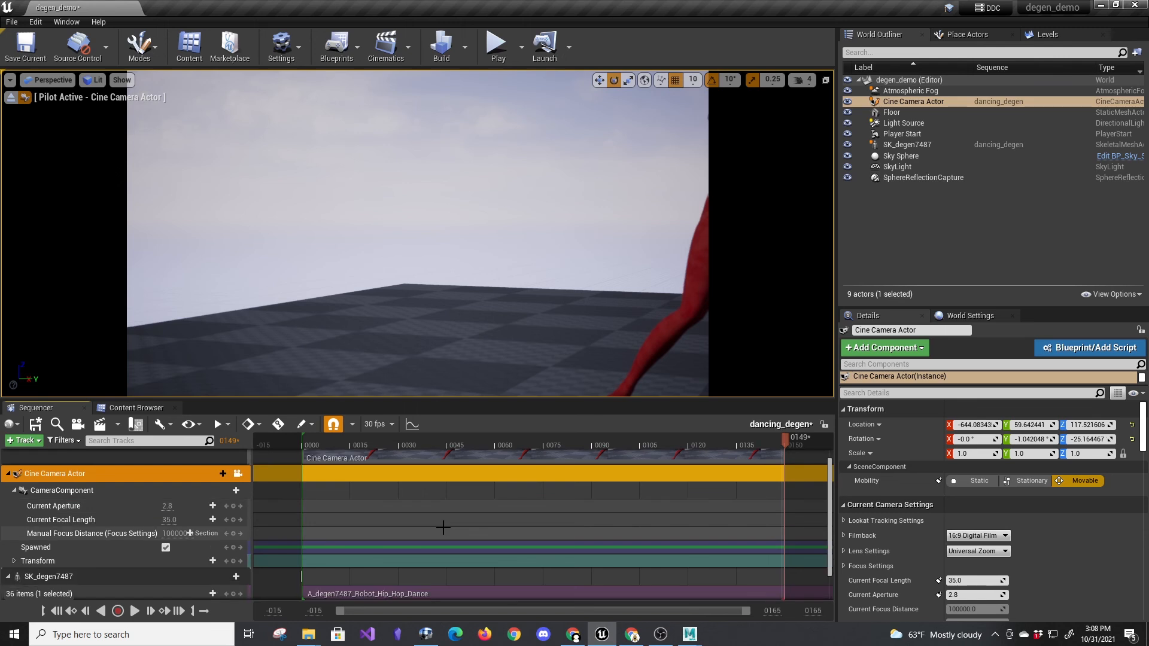
Pilot the Cine Camera Actor to frame the dancing character from hat to feet near the centre of the shot.
{"action": "key", "text": "s"}
{"action": "right_click_drag", "start_coordinate": [644, 266], "coordinate": [644, 265]}
{"action": "key", "text": "w"}
{"action": "key", "text": "a"}
{"action": "key", "text": "s"}
{"action": "key", "text": "d"}
{"action": "key", "text": "w"}
{"action": "left_click_drag", "start_coordinate": [524, 259], "coordinate": [521, 258], "text": "alt"}
{"action": "key", "text": "d"}
{"action": "right_click_drag", "start_coordinate": [518, 251], "coordinate": [518, 252]}
{"action": "key", "text": "e"}
{"action": "key", "text": "q"}
{"action": "key", "text": "s"}
{"action": "key", "text": "d"}
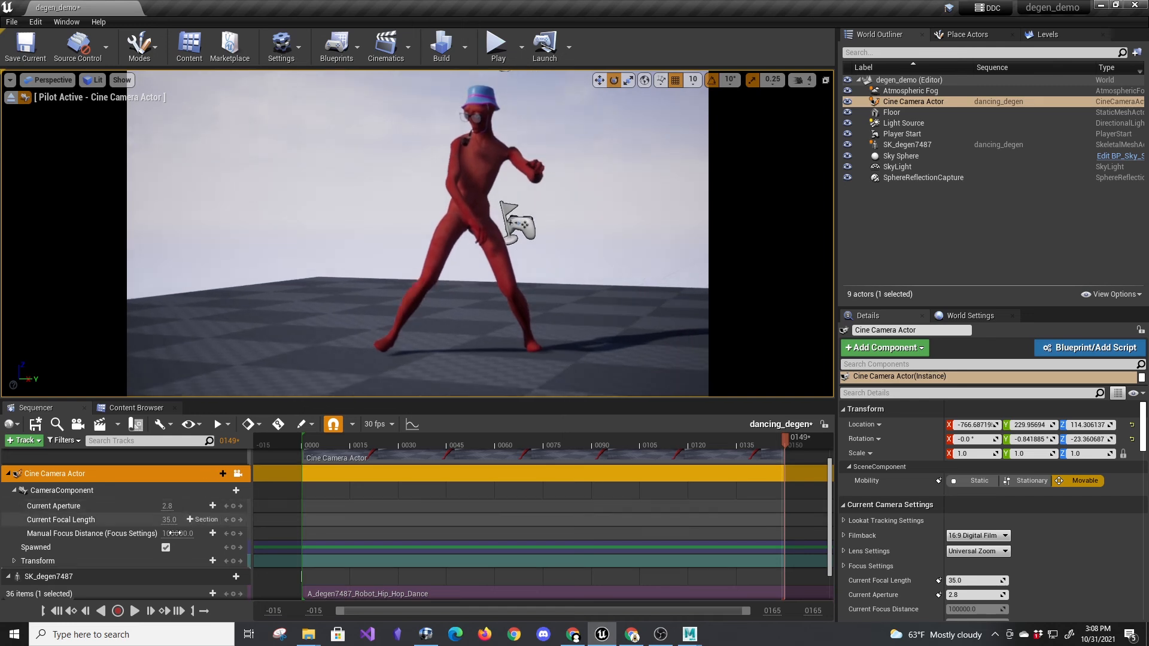
Set the CameraComponent's manual focus distance by sampling the depth on the character's upper body, and play the sequence.
{"action": "left_click", "coordinate": [61, 490]}
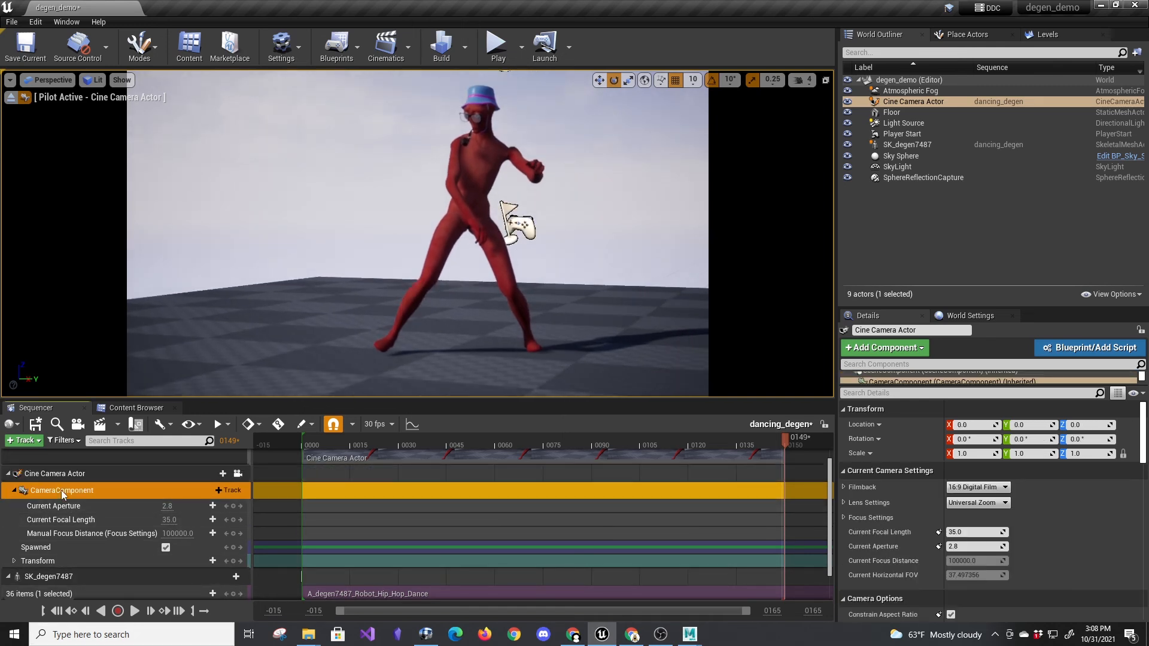
{"action": "left_click", "coordinate": [845, 518]}
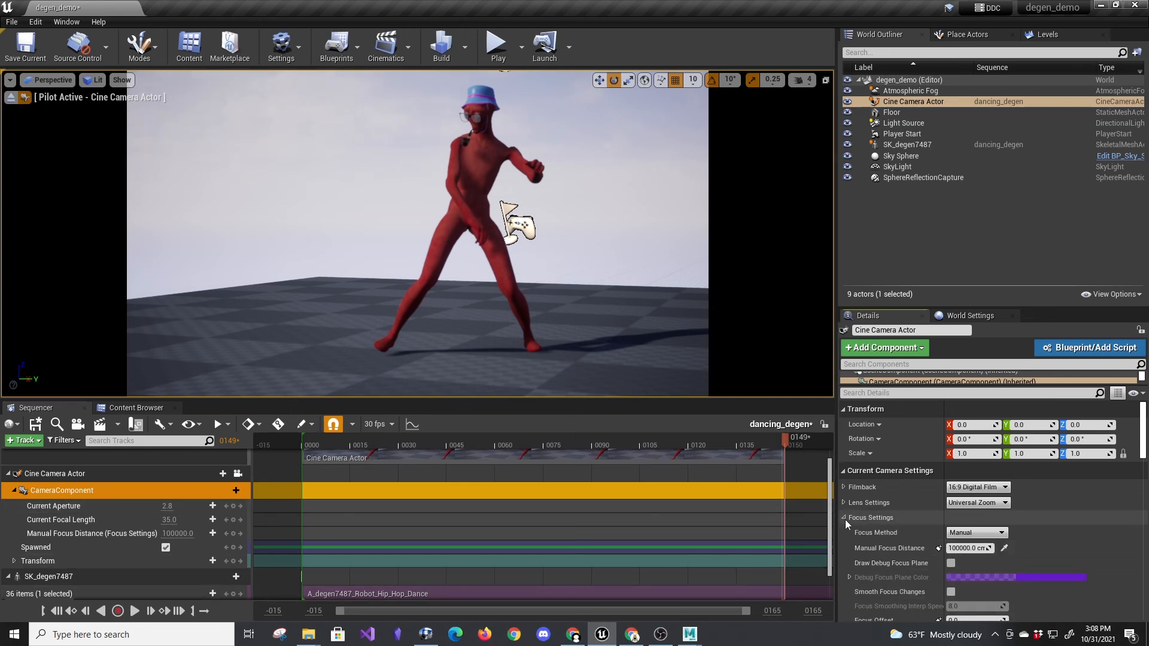
{"action": "left_click", "coordinate": [1004, 548]}
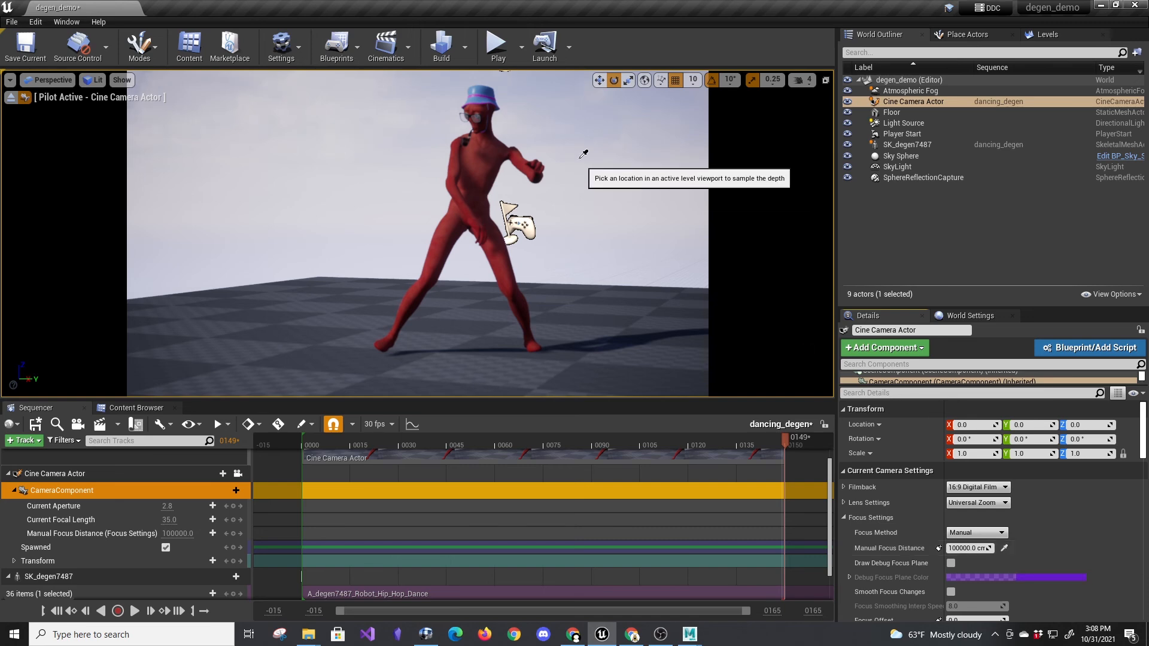
{"action": "left_click", "coordinate": [479, 147]}
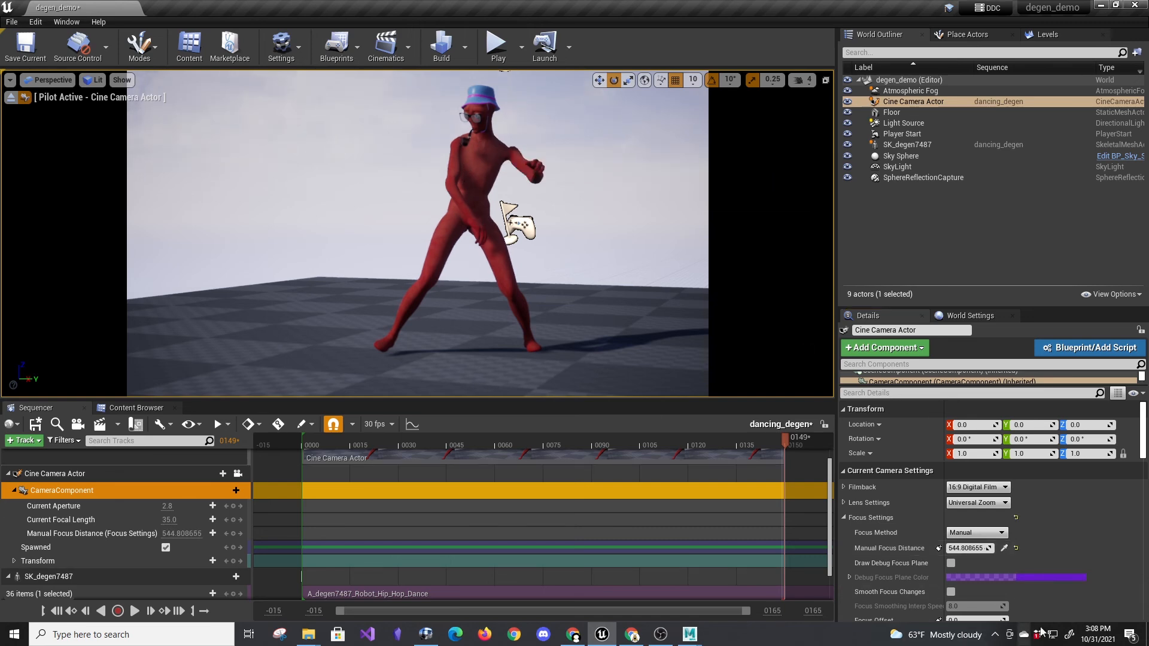
{"action": "left_click", "coordinate": [134, 611]}
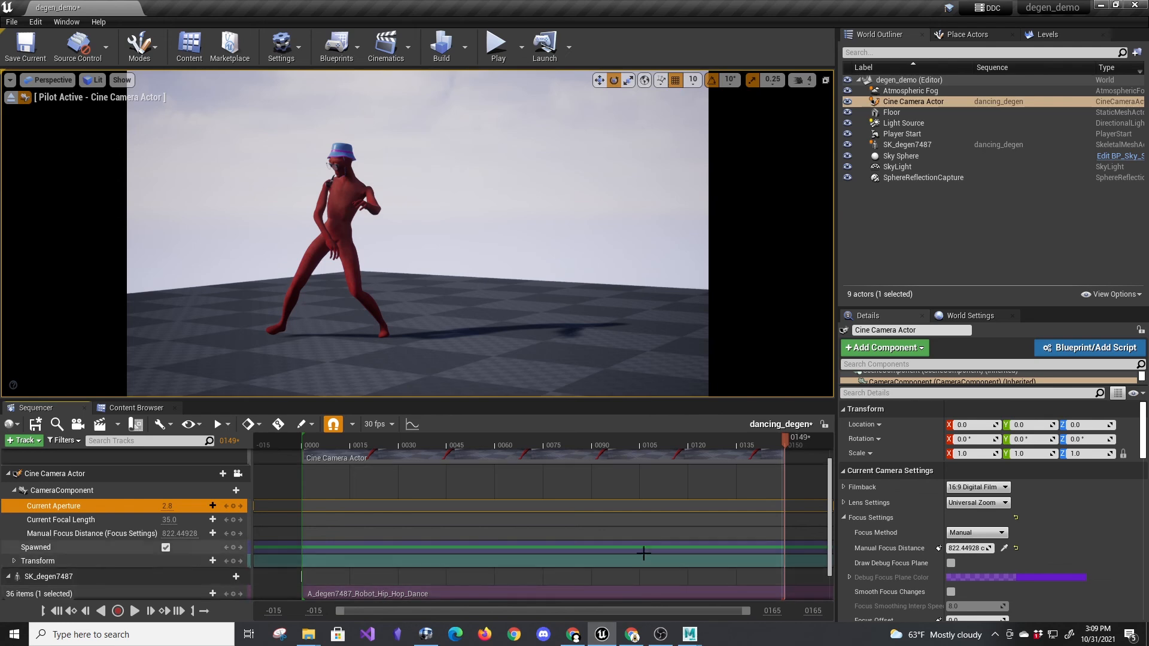
Set the end of the sequence timeline's working range to frame 200.
{"action": "scroll", "coordinate": [389, 593], "scroll_direction": "down", "scroll_amount": 2}
{"action": "left_click", "coordinate": [817, 611]}
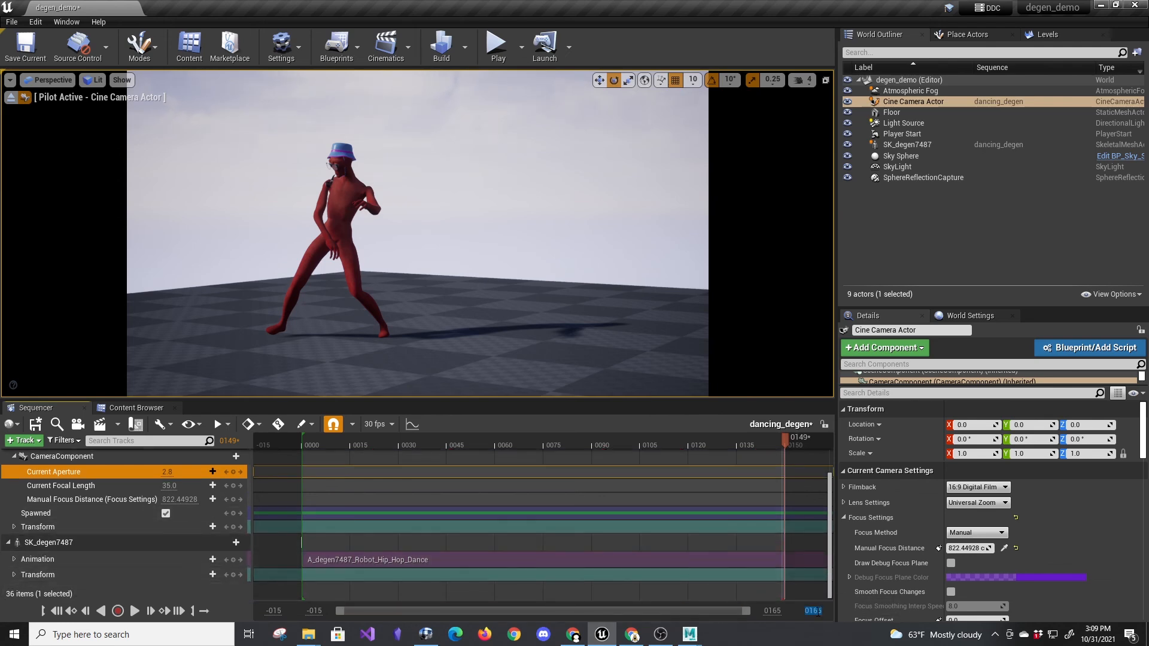
{"action": "type", "text": "200"}
{"action": "key", "text": "Return"}
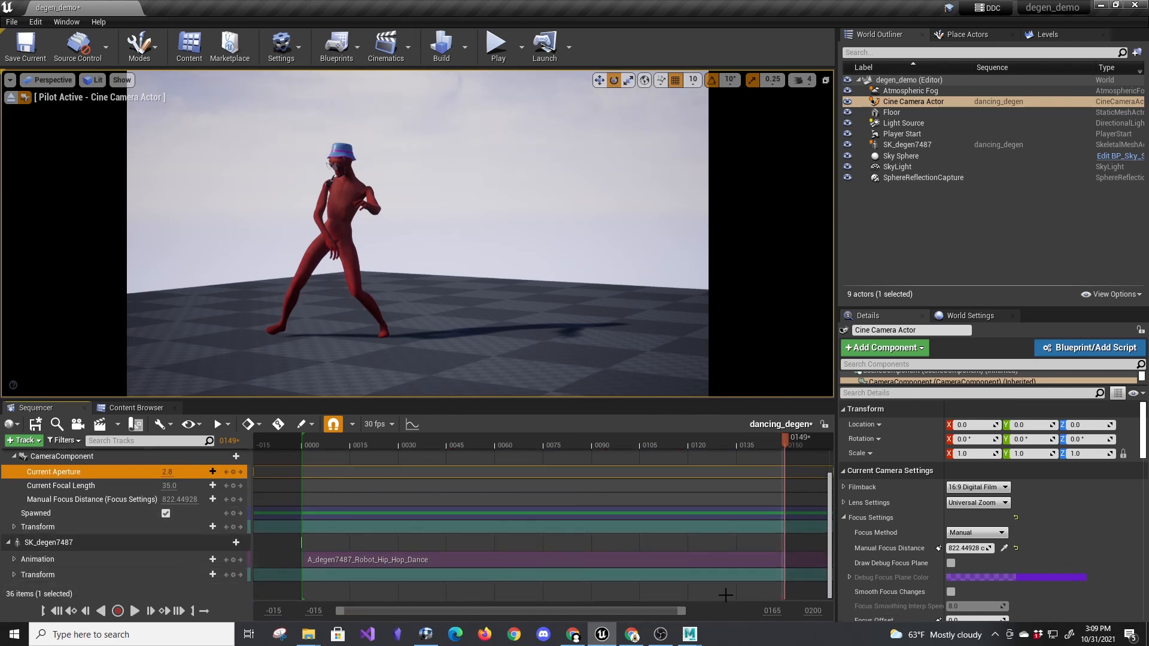
Extend the Sequencer view range to frame 200 and move the dancing_degen sequence's playback end to frame 165.
{"action": "left_click_drag", "start_coordinate": [681, 611], "coordinate": [826, 622]}
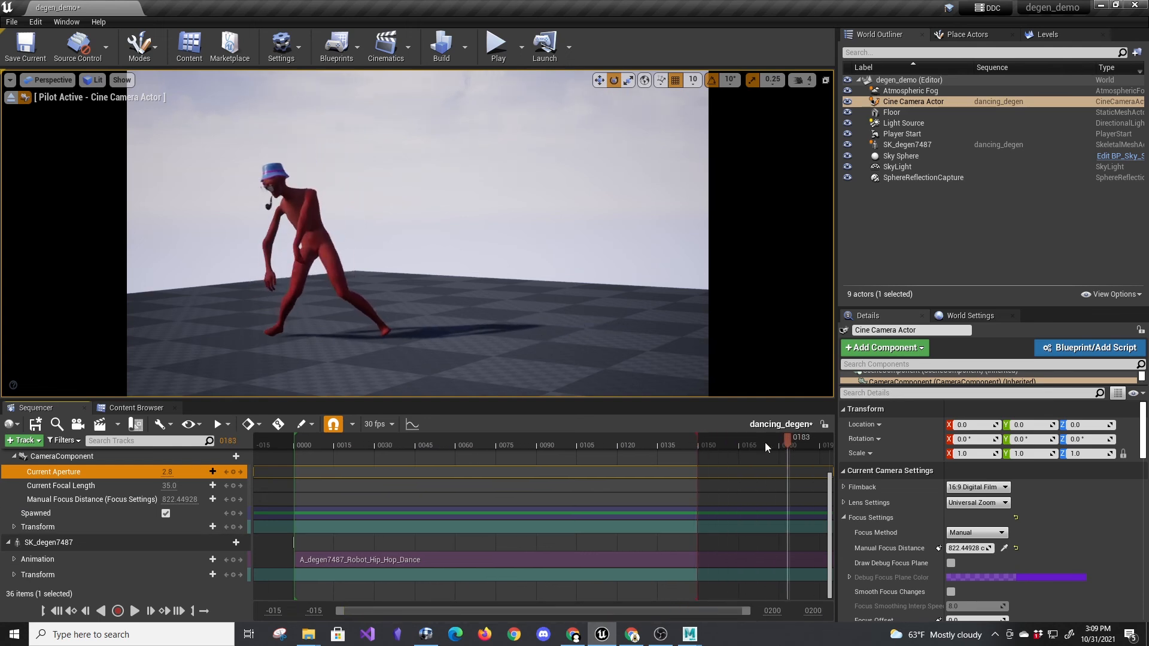
{"action": "left_click_drag", "start_coordinate": [696, 445], "coordinate": [741, 445]}
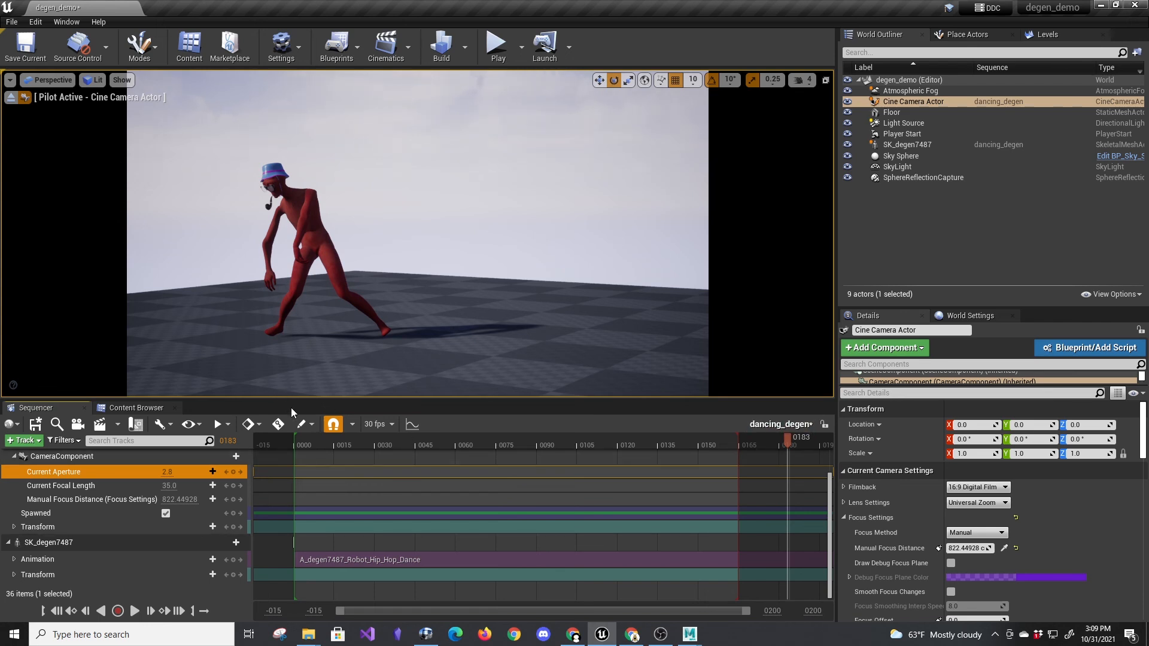
Configure the sequence's movie render settings with video compression off and a warm-up frame count of 15.
{"action": "left_click", "coordinate": [99, 426]}
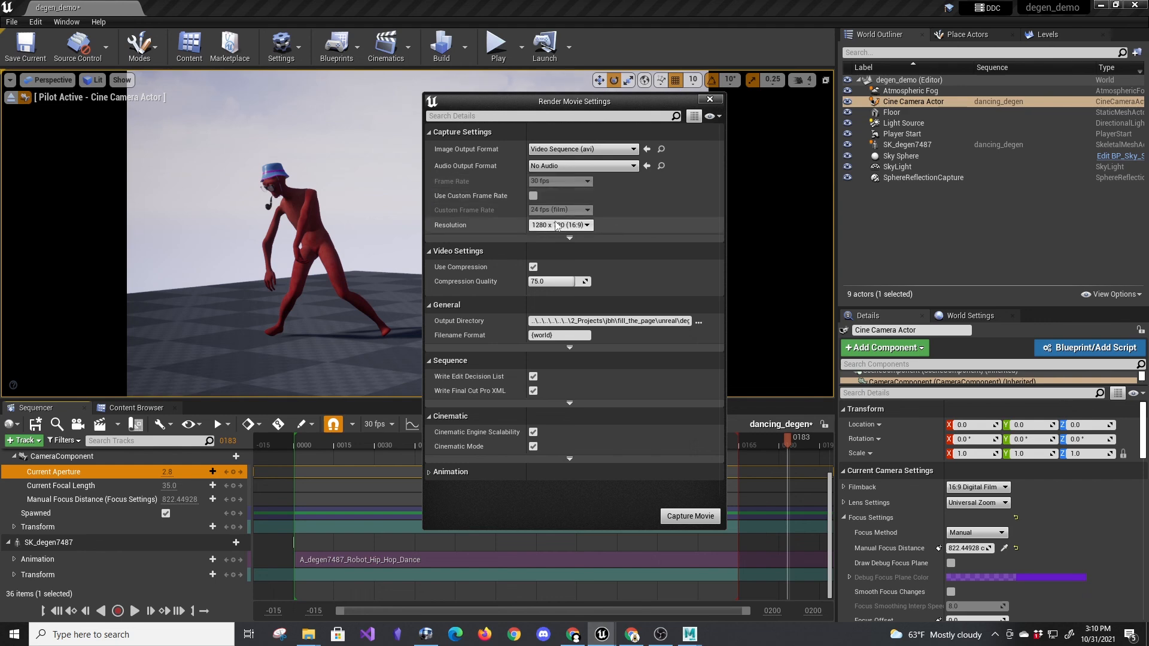
{"action": "left_click", "coordinate": [533, 267]}
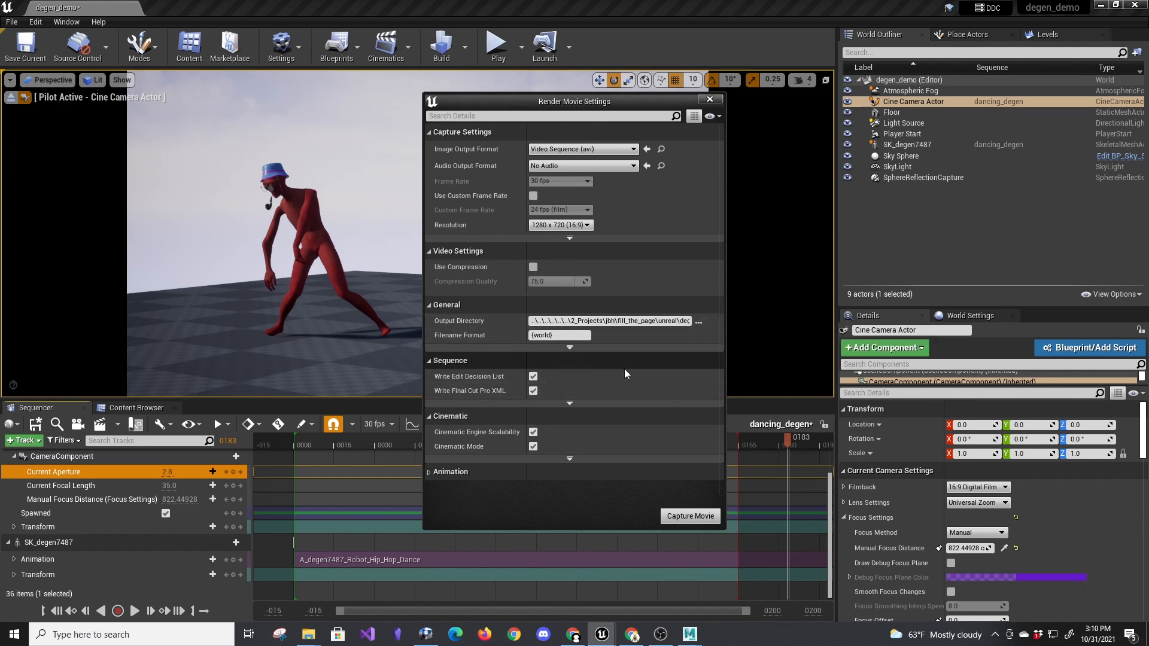
{"action": "left_click", "coordinate": [429, 472]}
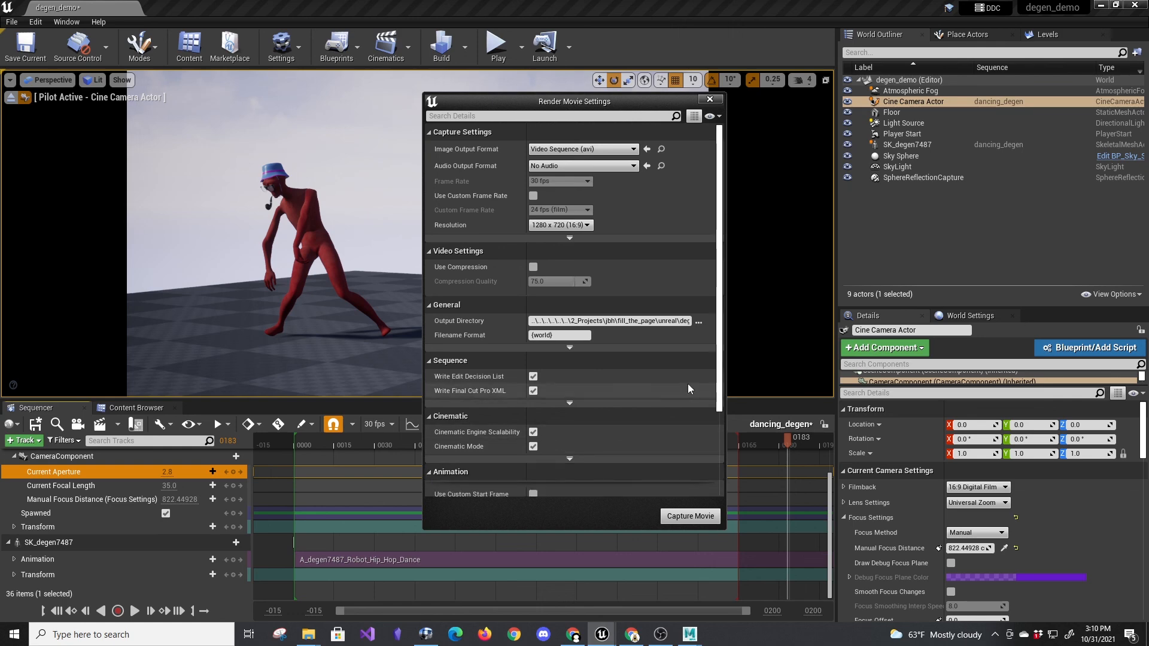
{"action": "scroll", "coordinate": [666, 378], "scroll_direction": "down", "scroll_amount": 2}
{"action": "scroll", "coordinate": [666, 374], "scroll_direction": "down", "scroll_amount": 3}
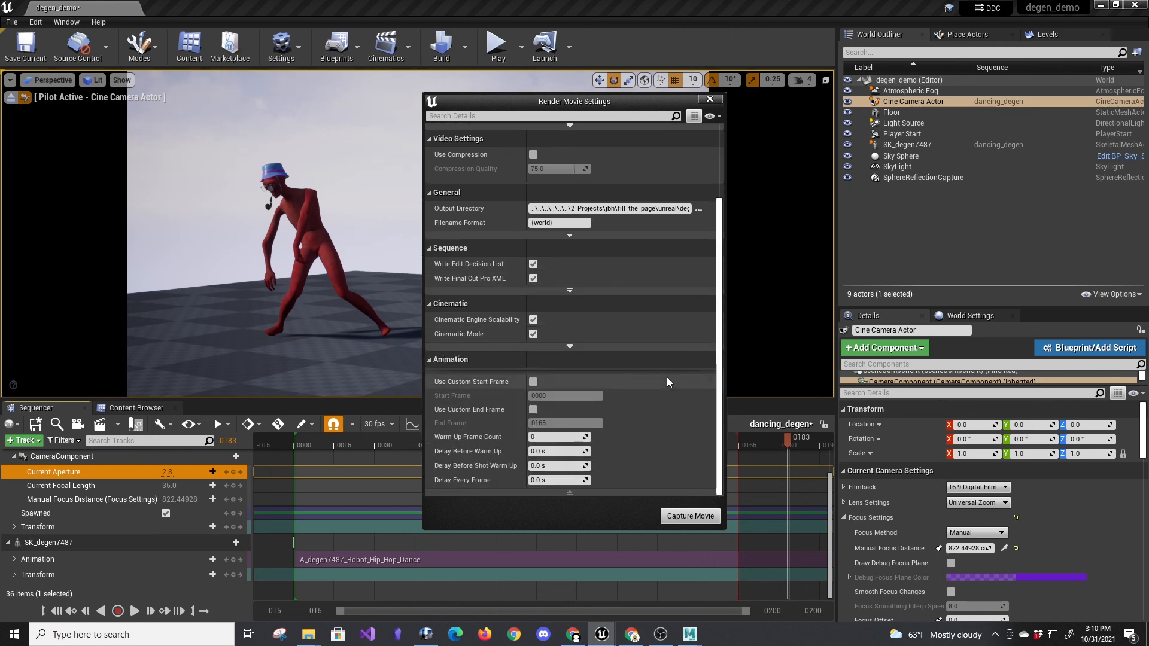
{"action": "left_click", "coordinate": [538, 437]}
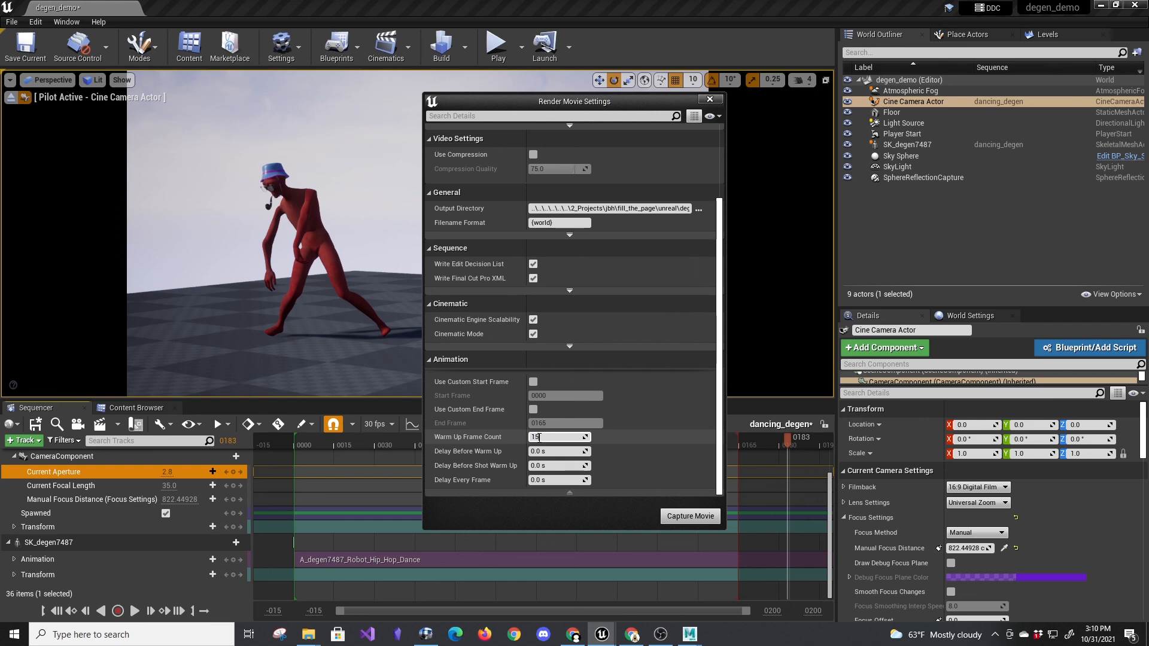
{"action": "key", "text": "Tab"}
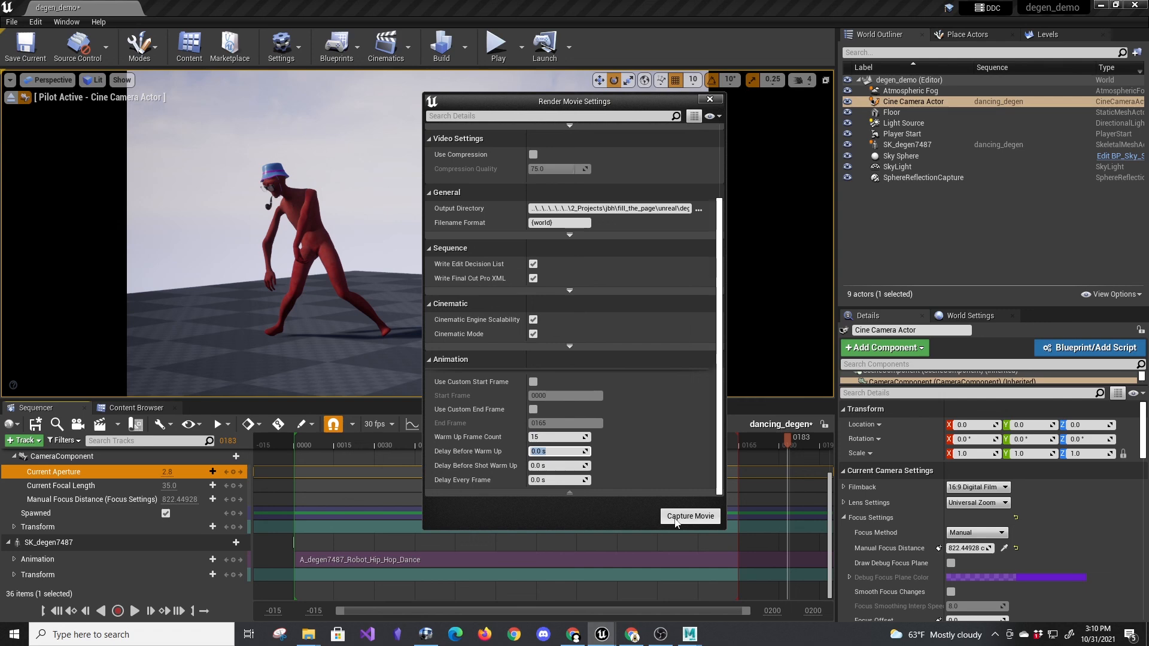
{"action": "scroll", "coordinate": [662, 393], "scroll_direction": "up", "scroll_amount": 4}
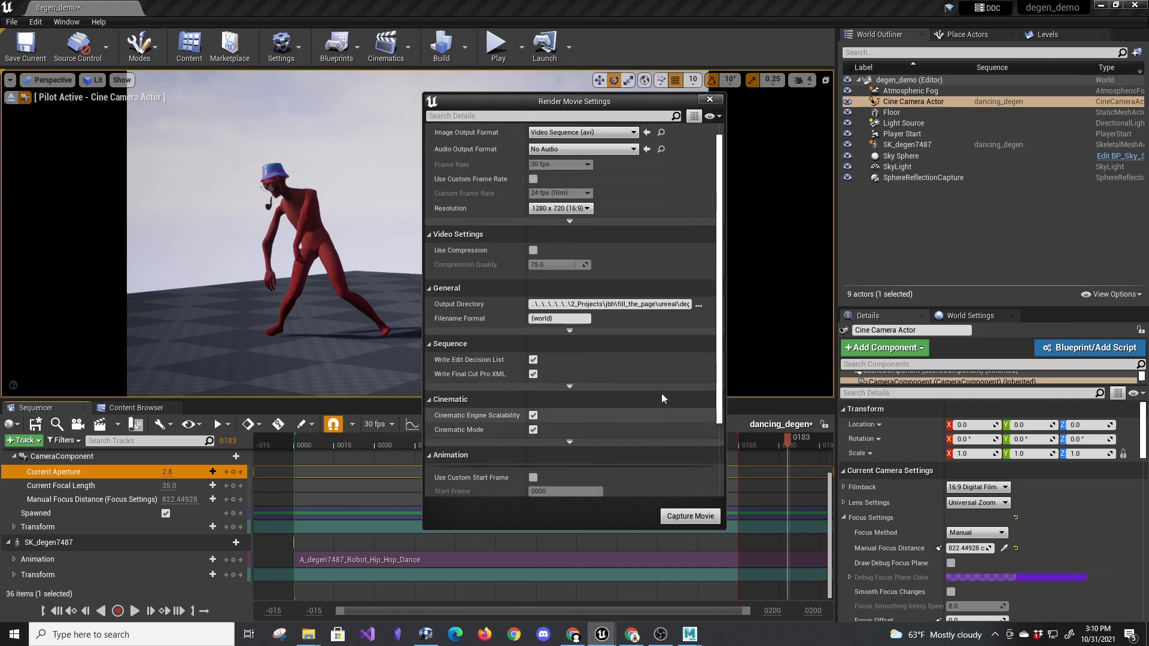
Capture the movie, saving the modified level and sequence first, and open the capture folder.
{"action": "left_click", "coordinate": [684, 517]}
{"action": "left_click", "coordinate": [630, 427]}
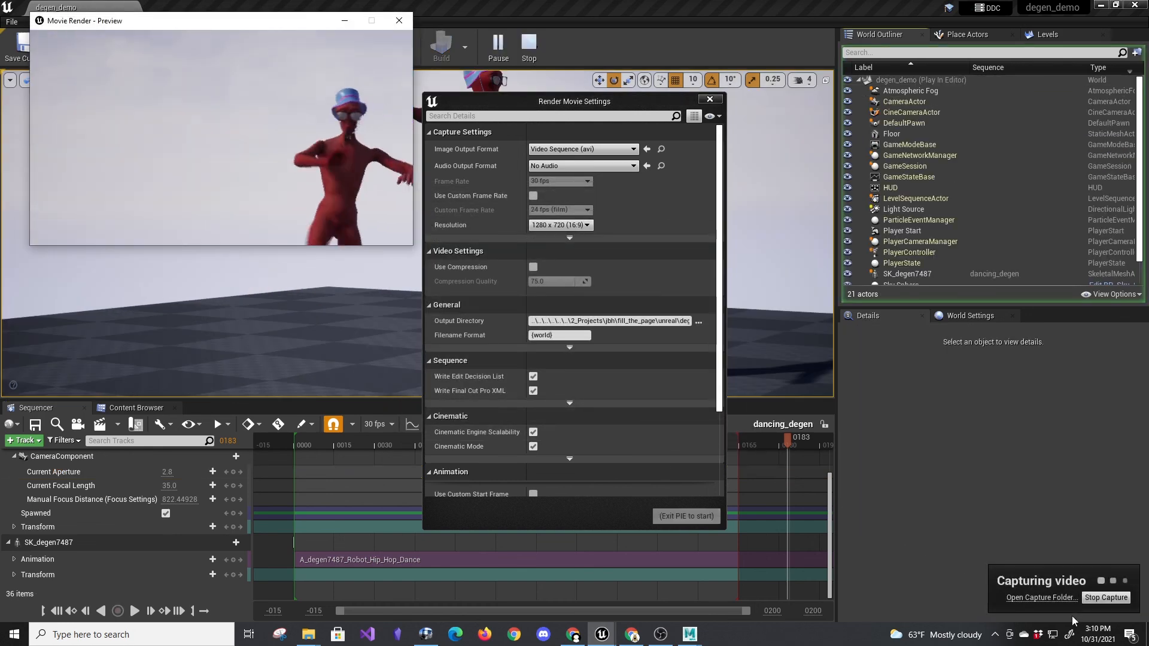
{"action": "left_click", "coordinate": [1042, 599]}
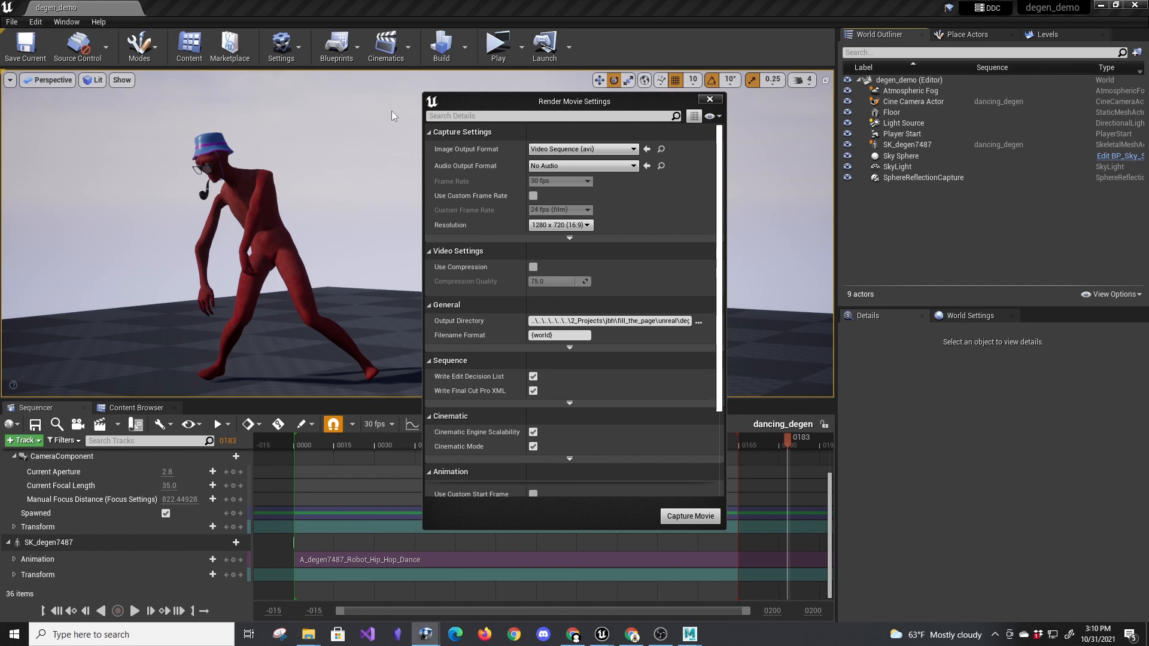
Play the rendered degen_demo.avi in RV to check the dance, and close the player and the render settings.
{"action": "left_click_drag", "start_coordinate": [227, 88], "coordinate": [437, 113]}
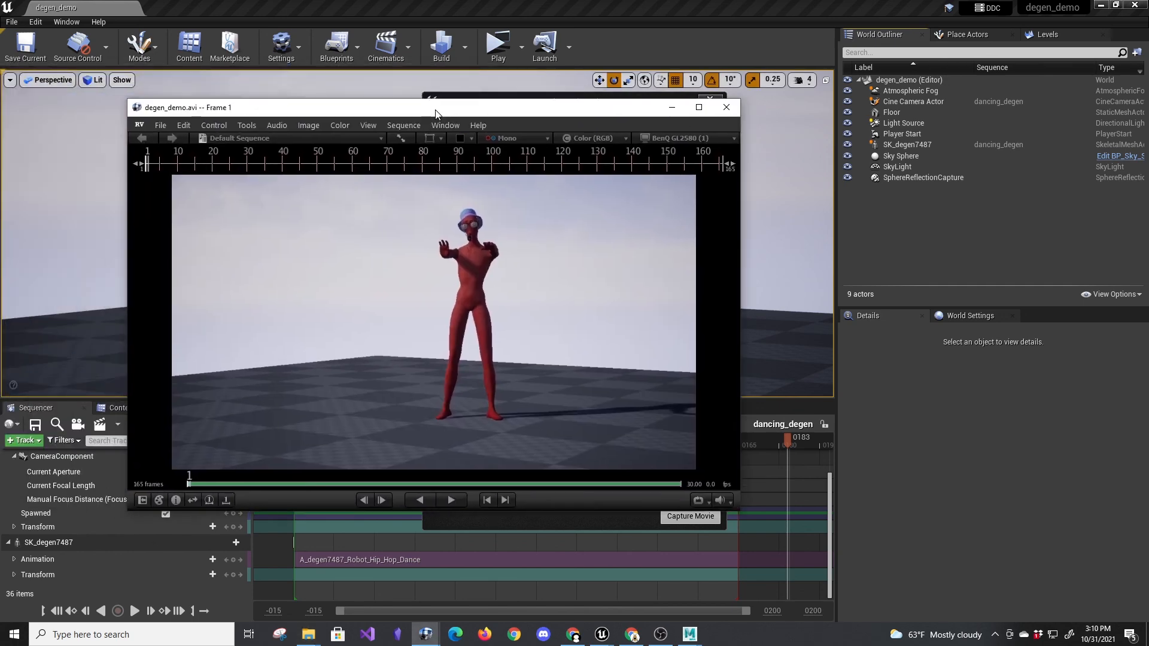
{"action": "left_click", "coordinate": [450, 499]}
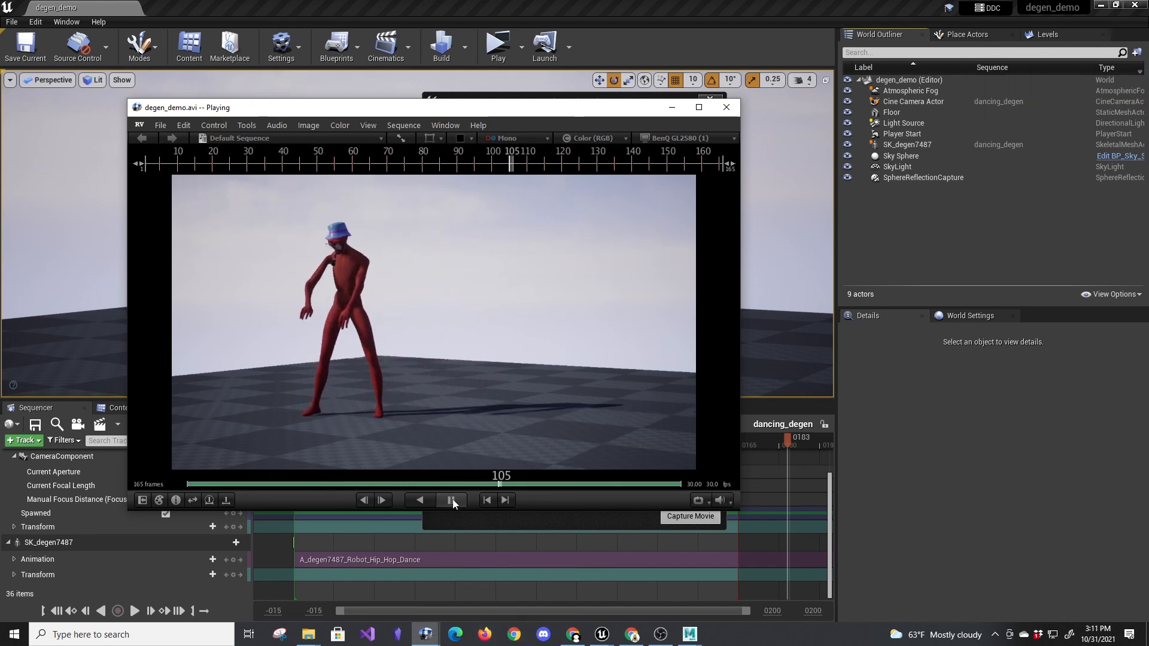
{"action": "left_click", "coordinate": [452, 499]}
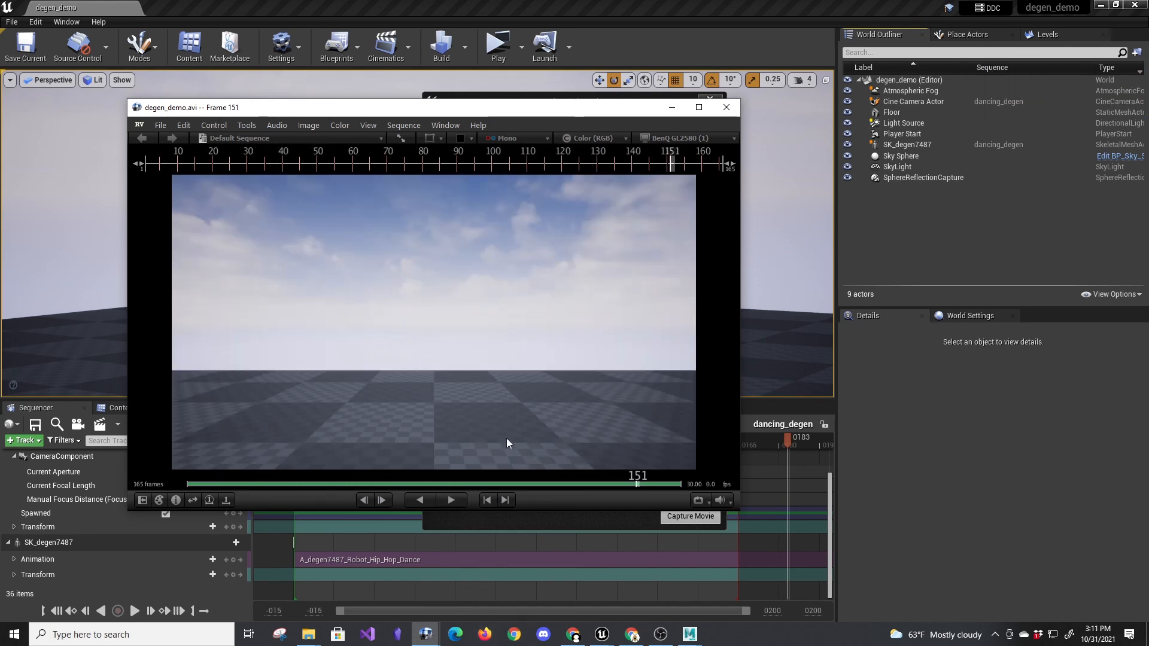
{"action": "left_click", "coordinate": [727, 108]}
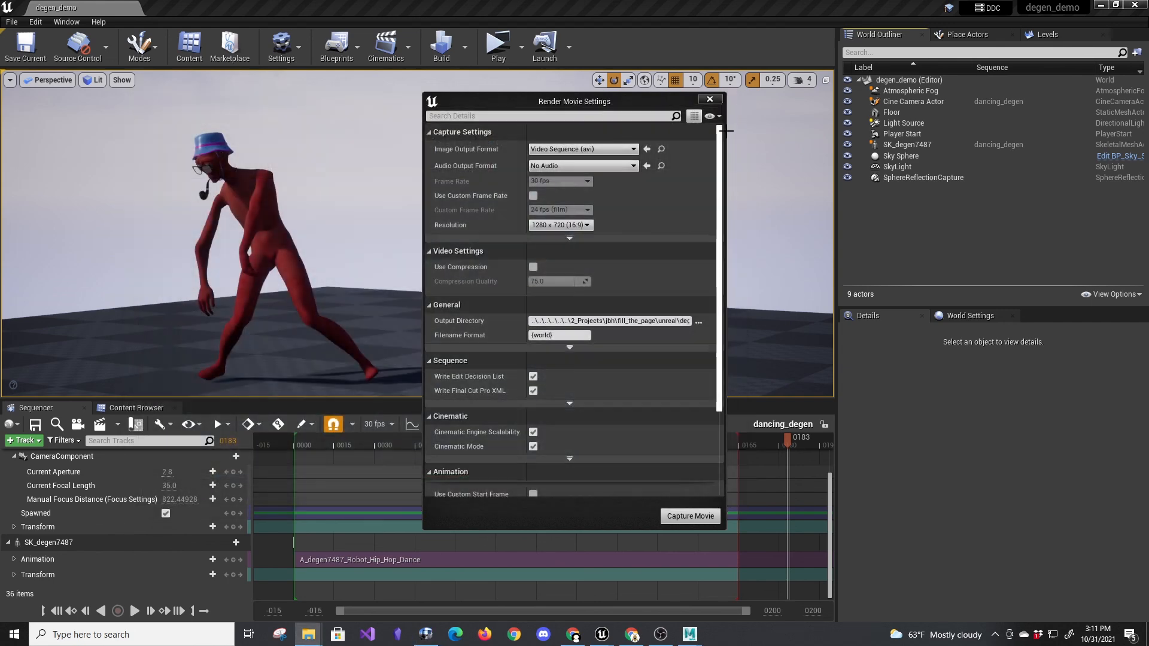
{"action": "left_click", "coordinate": [709, 100]}
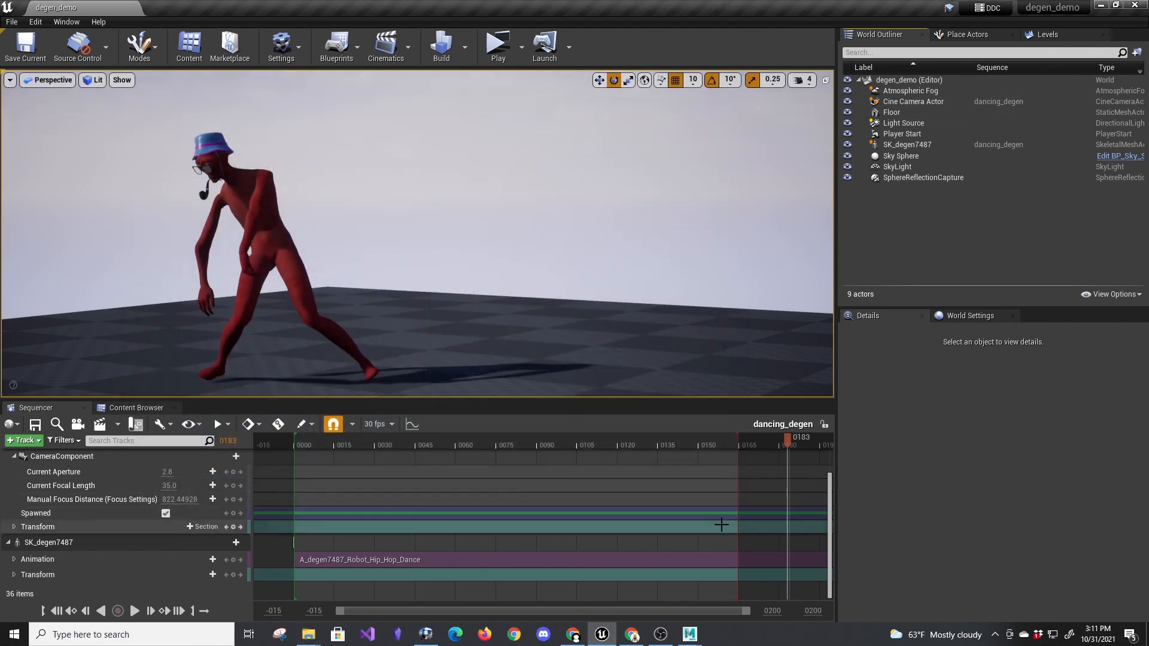
Extend the Cine Camera Actor section on the Camera Cuts track to the playback end at frame 165.
{"action": "scroll", "coordinate": [706, 508], "scroll_direction": "up", "scroll_amount": 3}
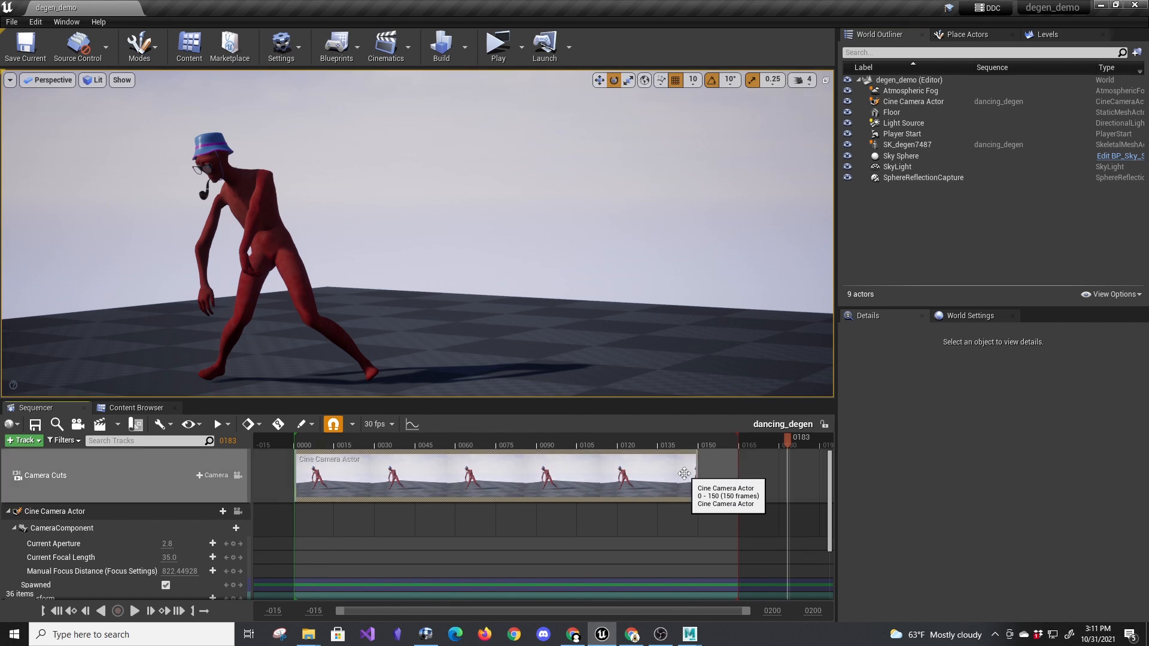
{"action": "left_click_drag", "start_coordinate": [697, 472], "coordinate": [735, 476]}
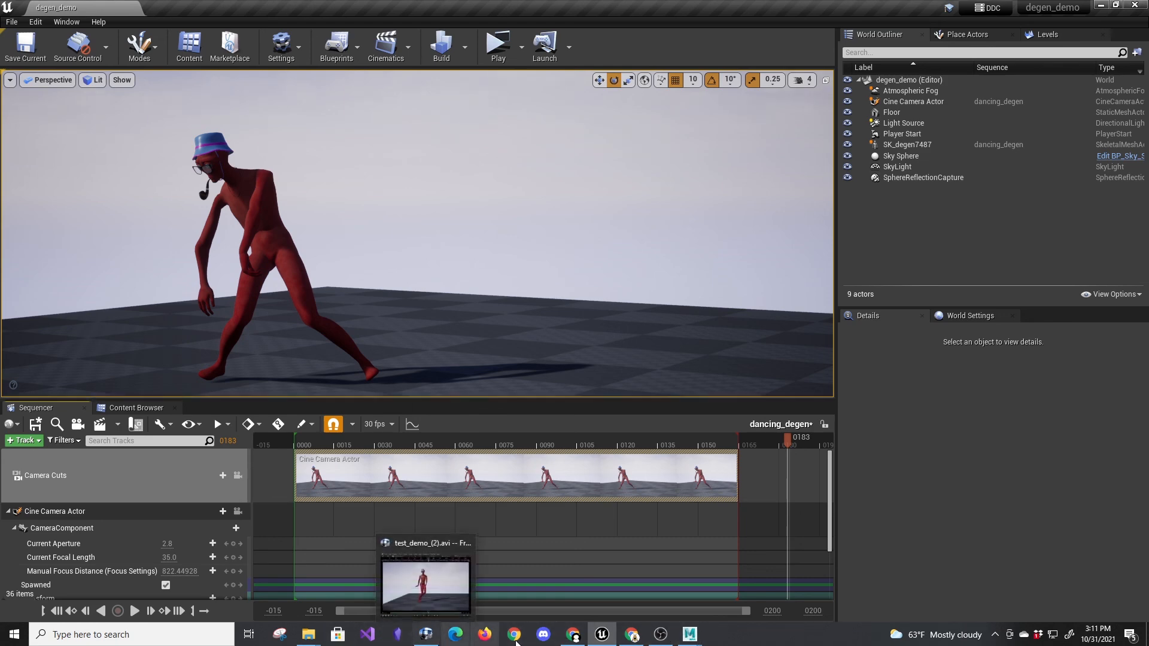
{"action": "mouse_move", "coordinate": [633, 636]}
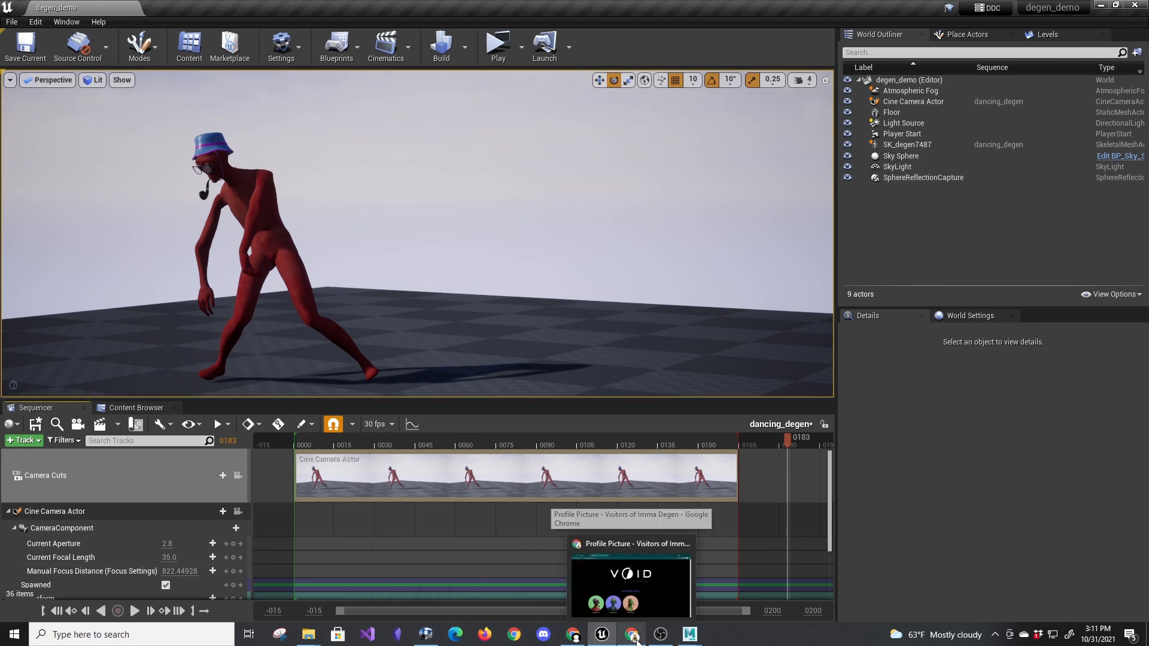